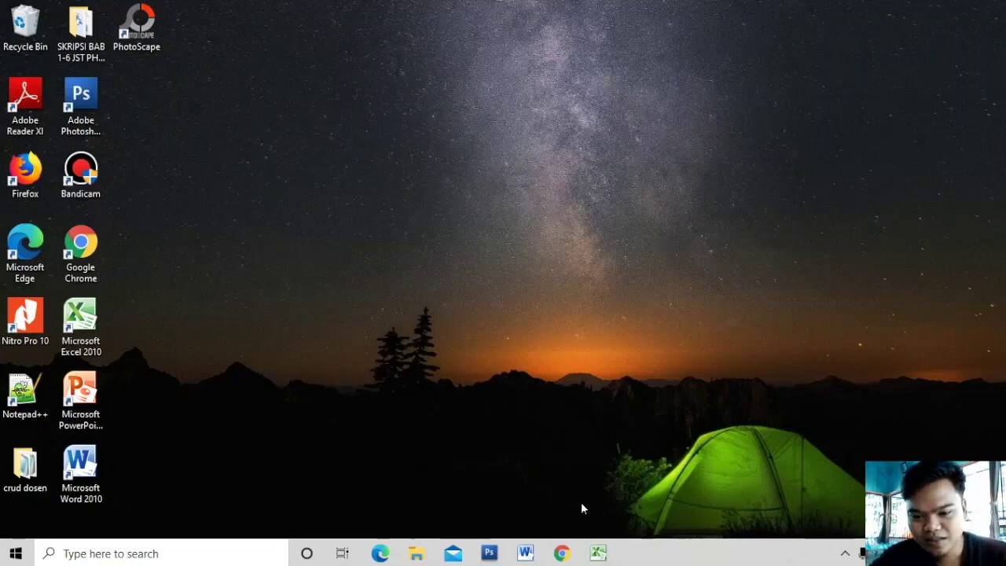
# Restore the Excel window showing the PERHITUNGAN MANUAL 4-4-1 php crime-data table
pyautogui.click(598, 553)
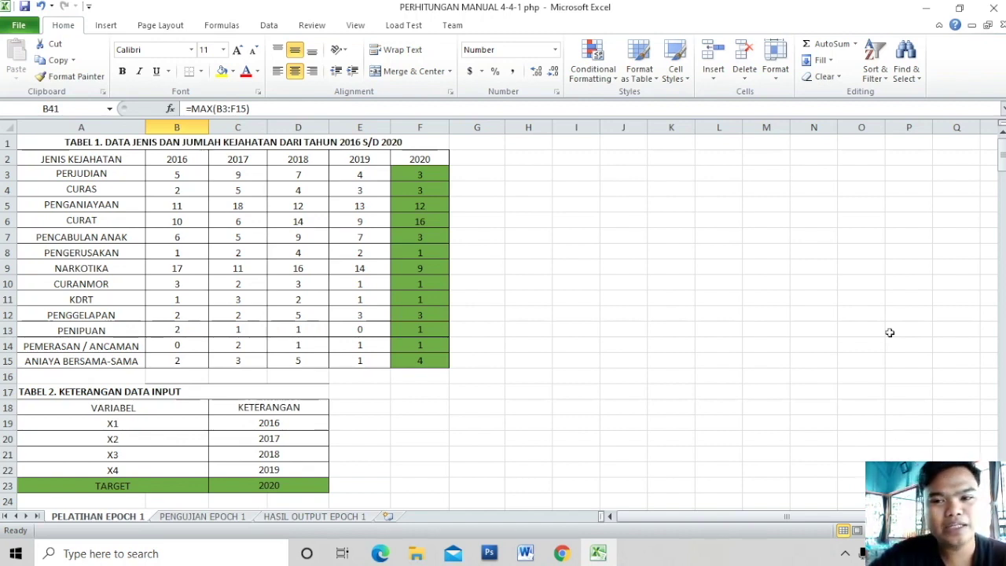
pyautogui.click(873, 179)
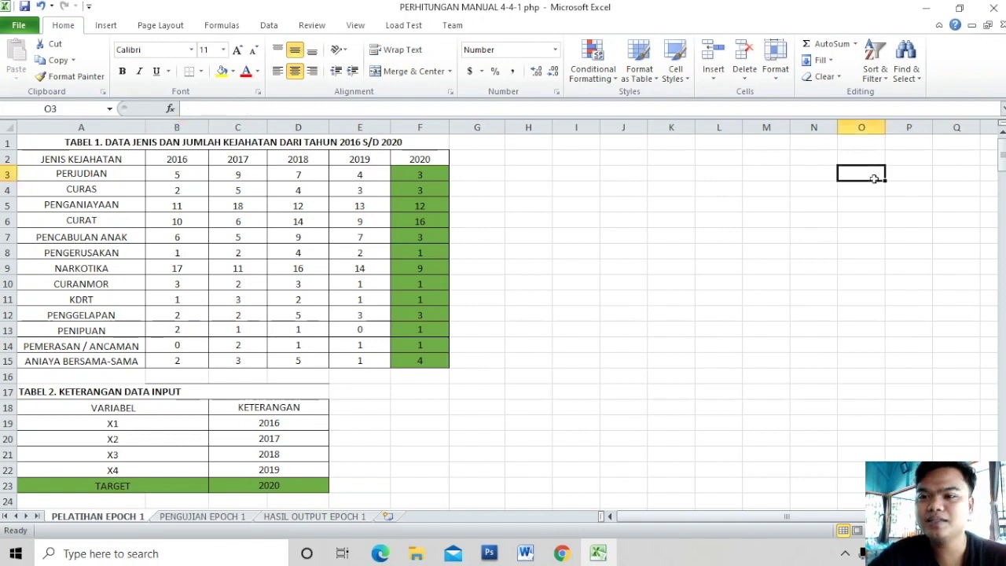
pyautogui.moveTo(1002, 155); pyautogui.dragTo(1003, 150)
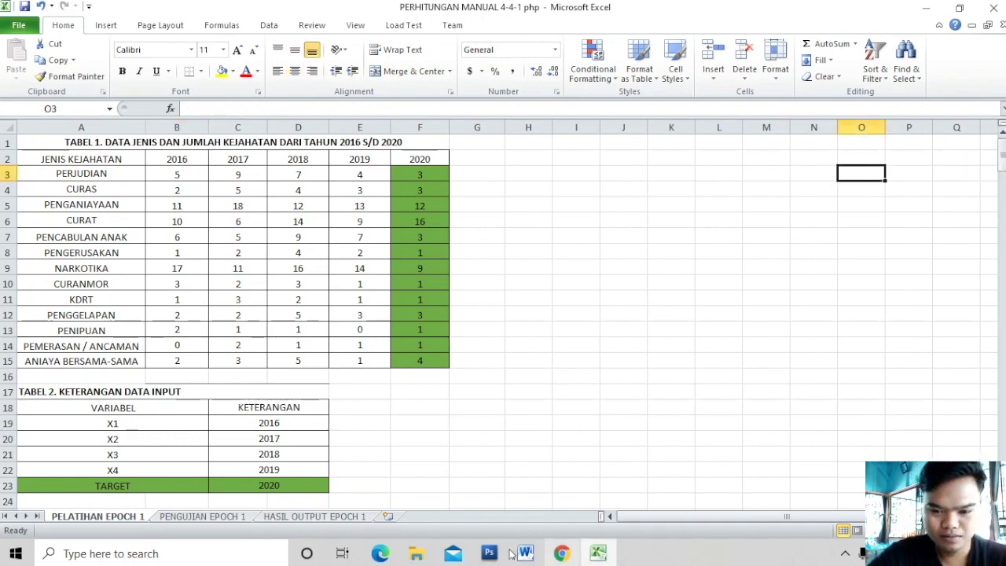
pyautogui.click(419, 556)
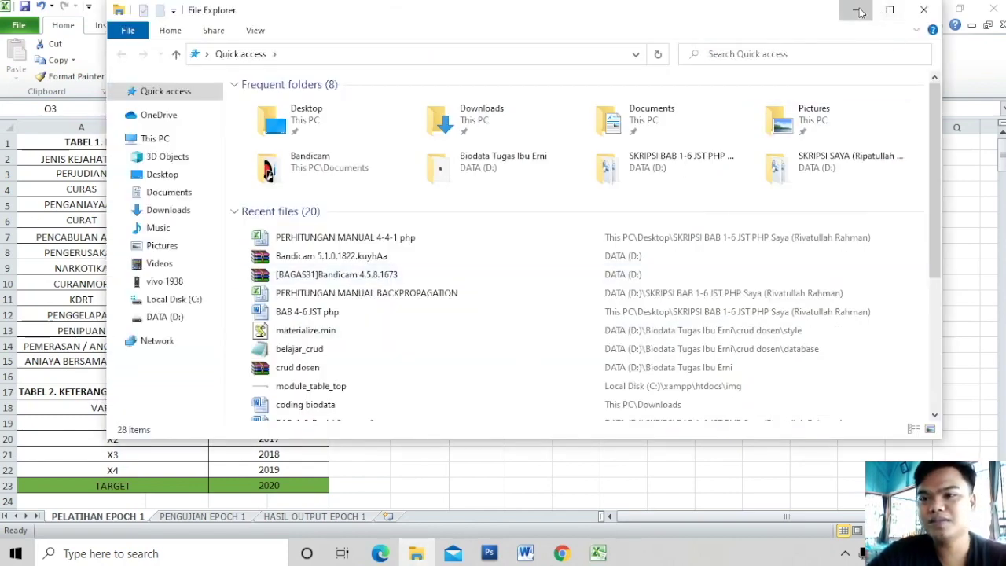
pyautogui.click(859, 11)
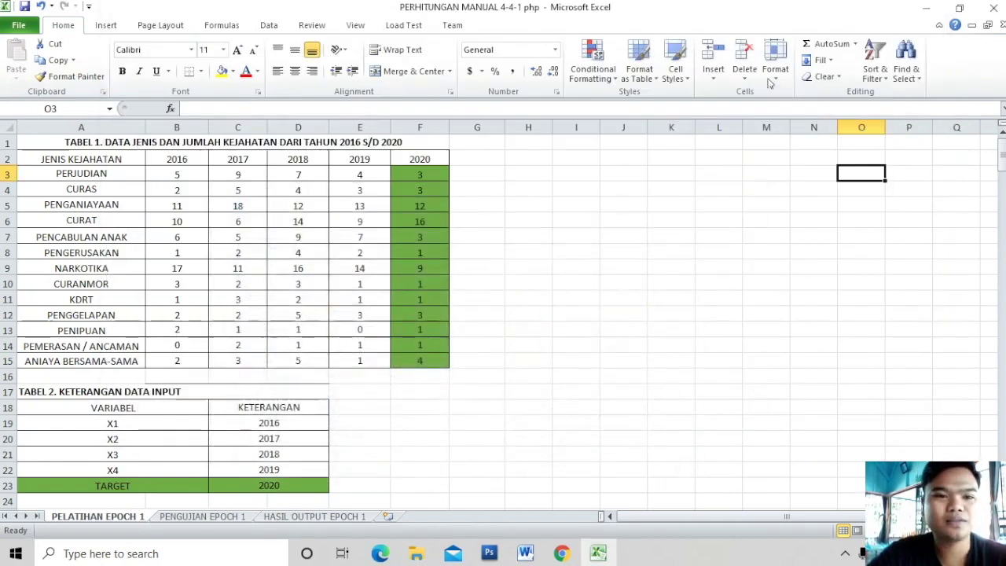
pyautogui.click(73, 160)
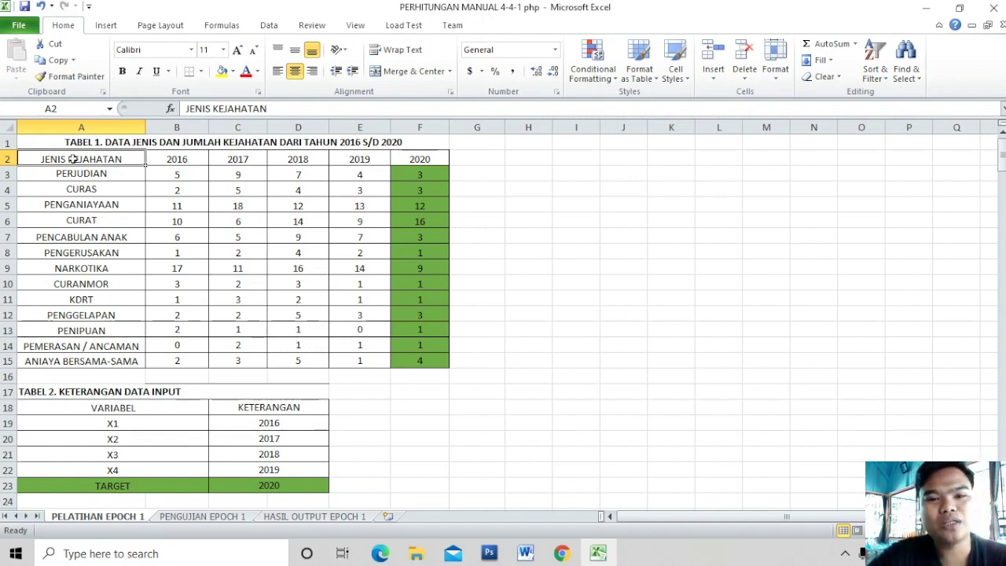
pyautogui.click(195, 179)
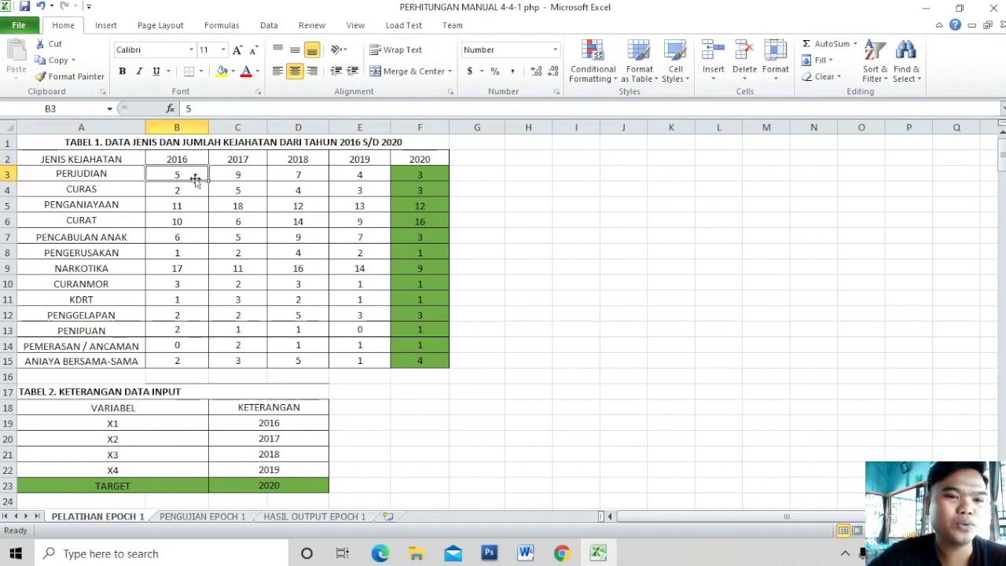
pyautogui.click(114, 174)
pyautogui.click(173, 175)
pyautogui.click(219, 176)
pyautogui.click(290, 174)
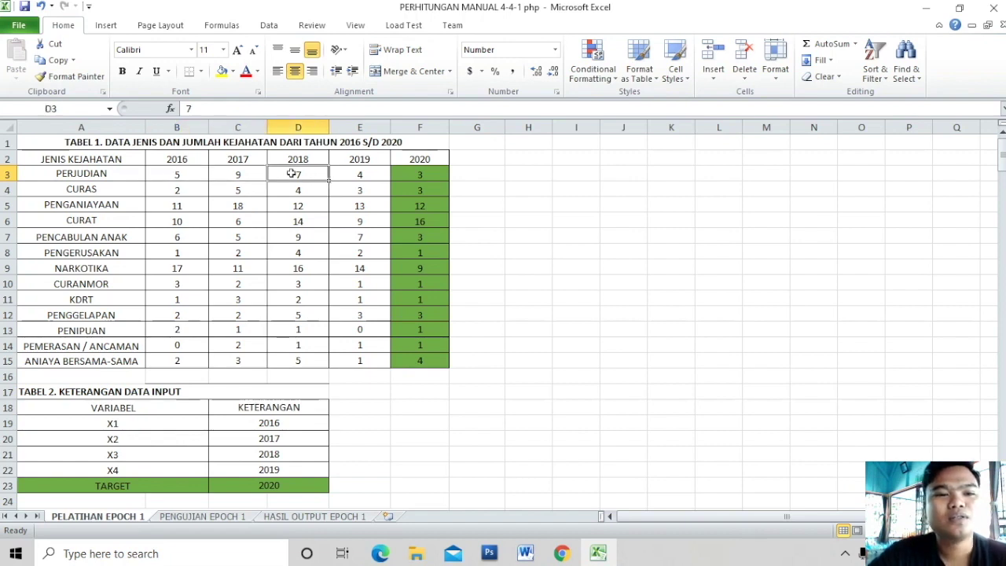
pyautogui.click(335, 174)
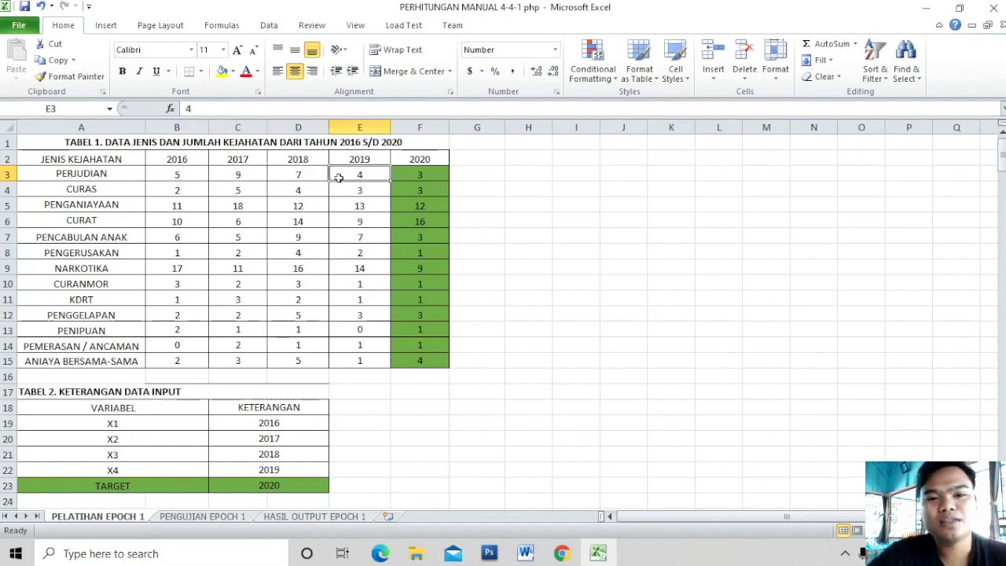
pyautogui.click(105, 177)
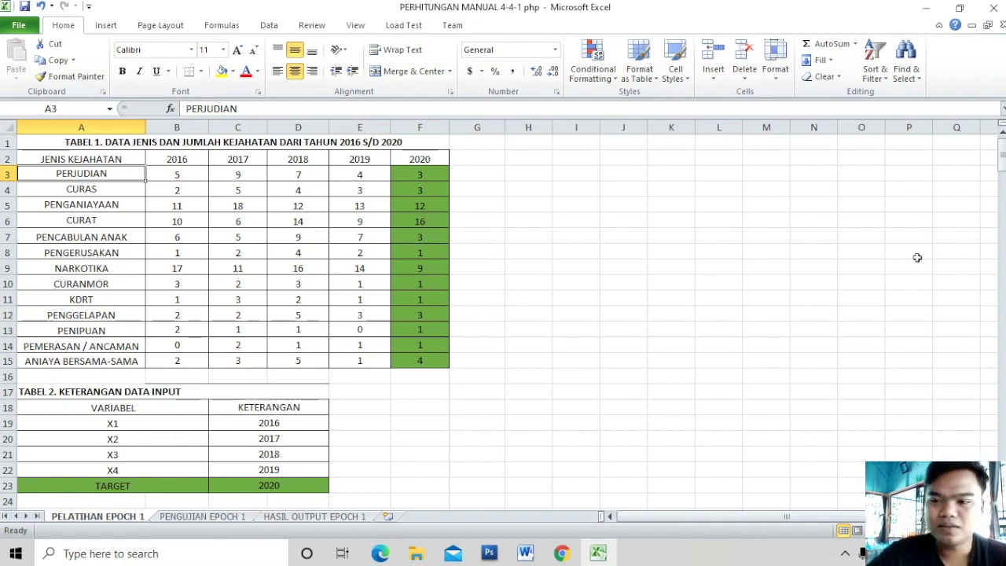
pyautogui.moveTo(1002, 165); pyautogui.dragTo(1002, 175)
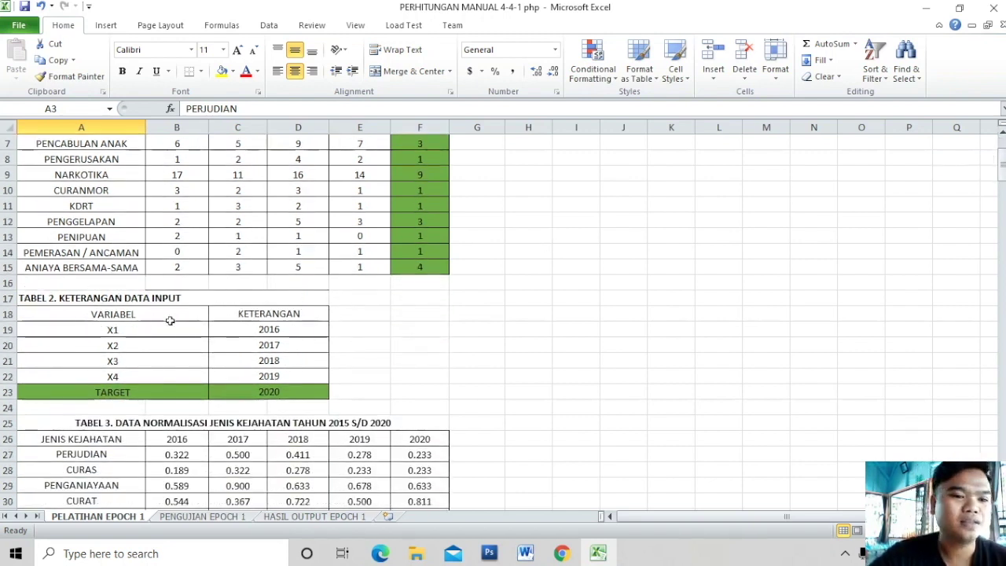
# Select X1 in Tabel 2, then open B41's =MAX(B3:F15) formula for editing
pyautogui.click(136, 329)
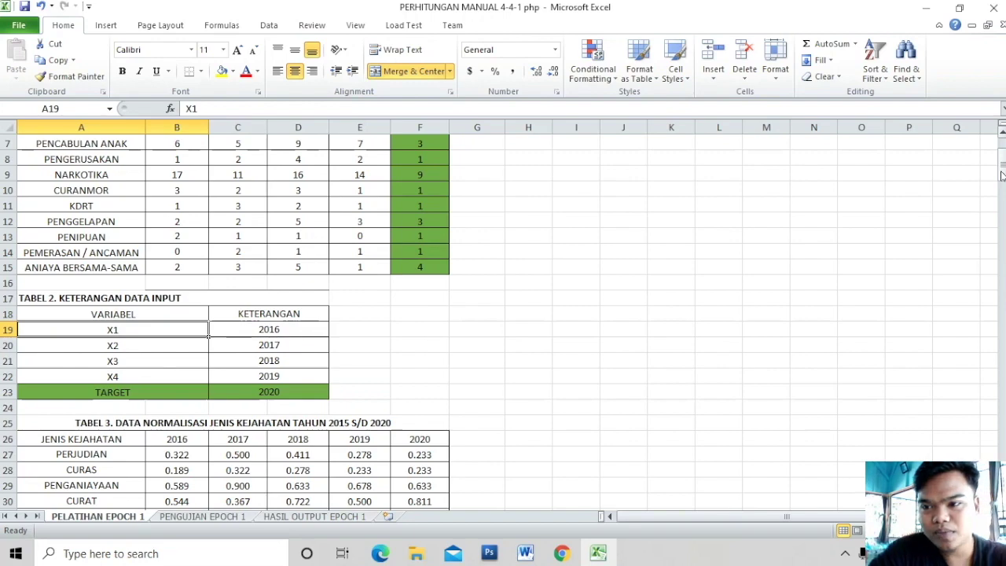
pyautogui.moveTo(1001, 175); pyautogui.dragTo(1002, 197)
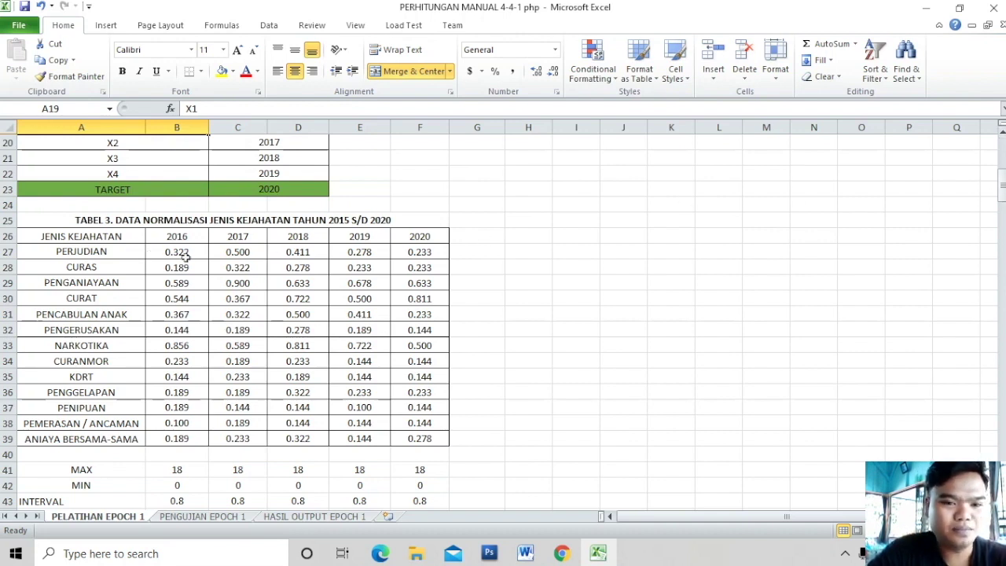
pyautogui.moveTo(1002, 190); pyautogui.dragTo(1002, 198)
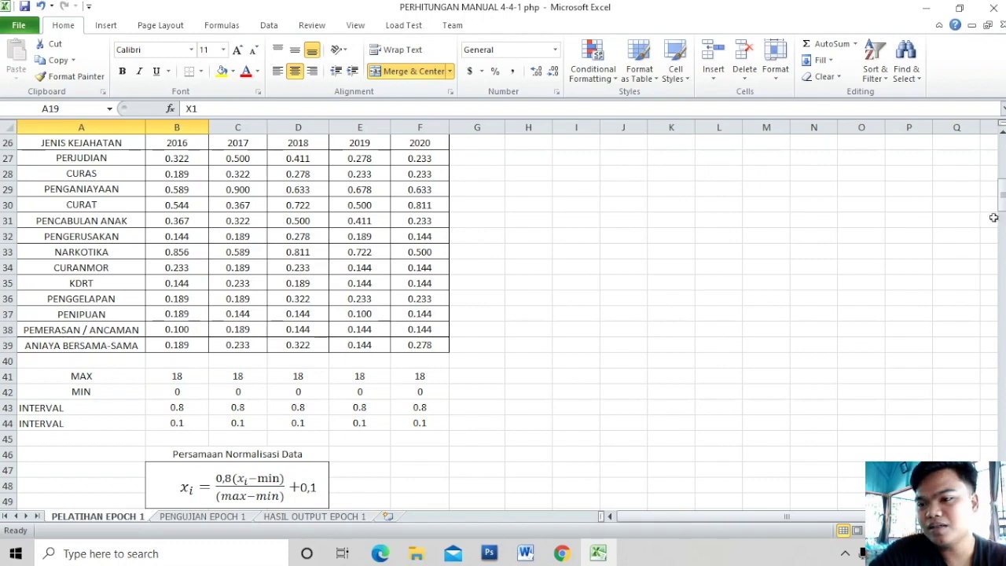
pyautogui.moveTo(1002, 189)
pyautogui.mouseDown()
pyautogui.moveTo(1002, 138)
pyautogui.moveTo(999, 180)
pyautogui.mouseUp()
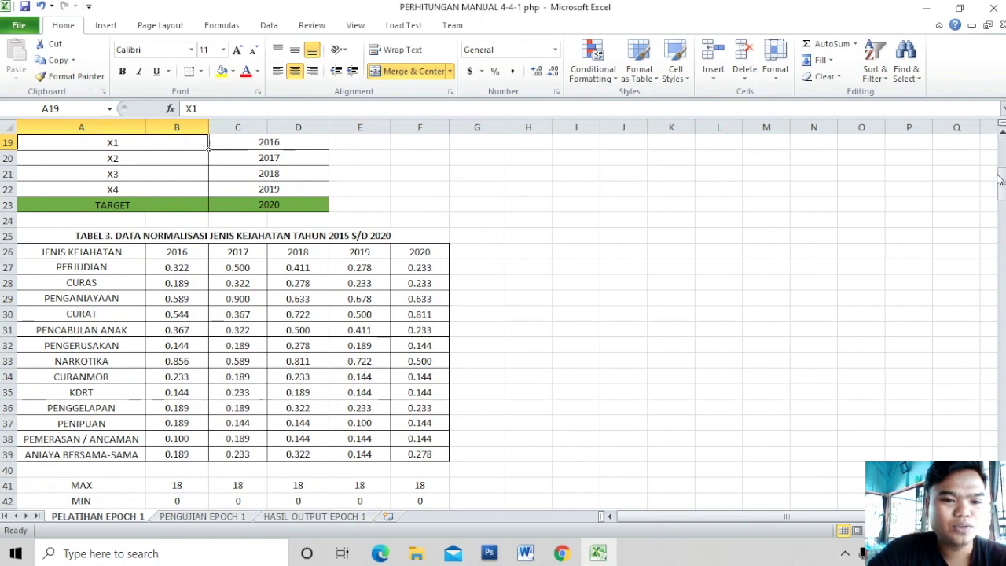
pyautogui.doubleClick(179, 485)
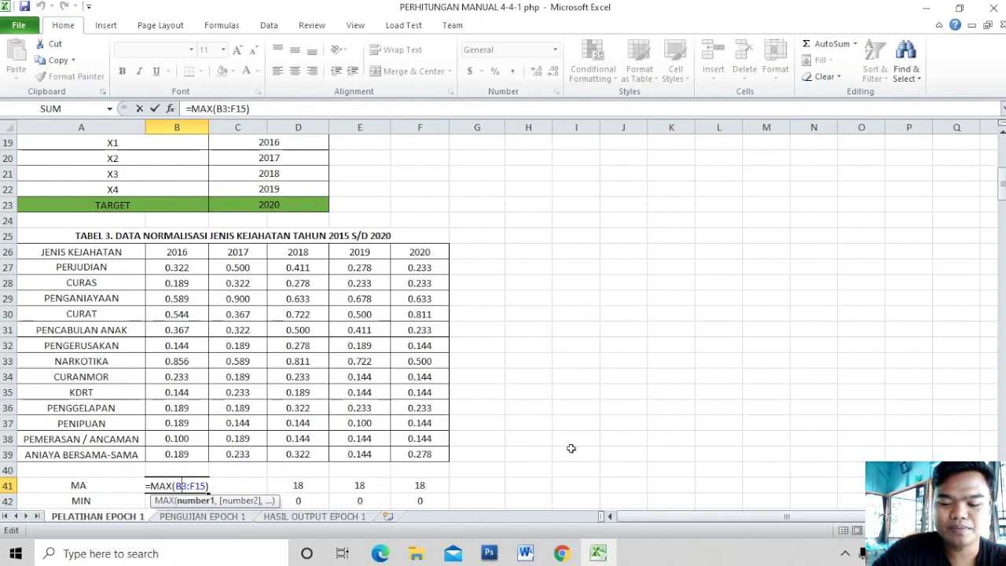
pyautogui.press('Return')
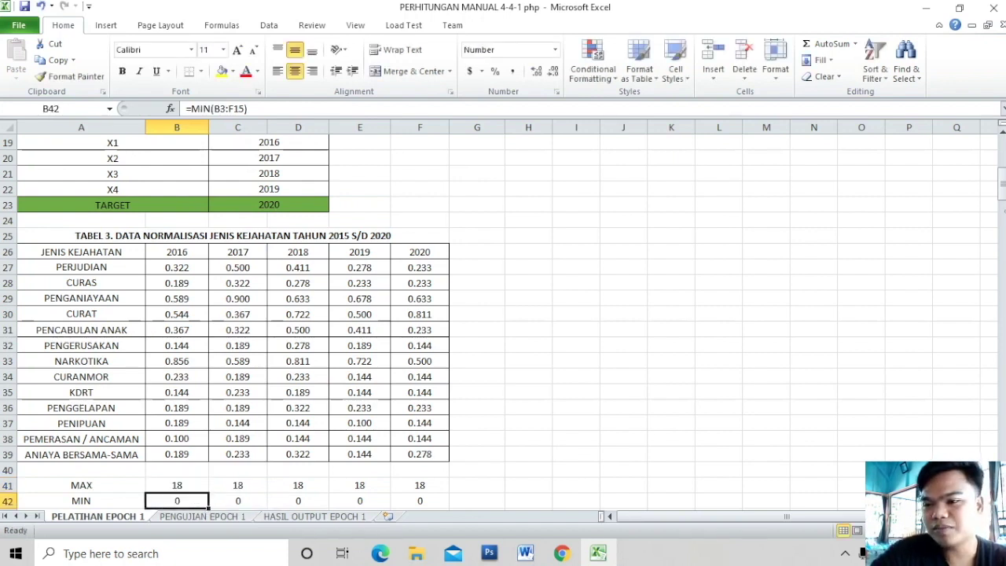
pyautogui.doubleClick(194, 486)
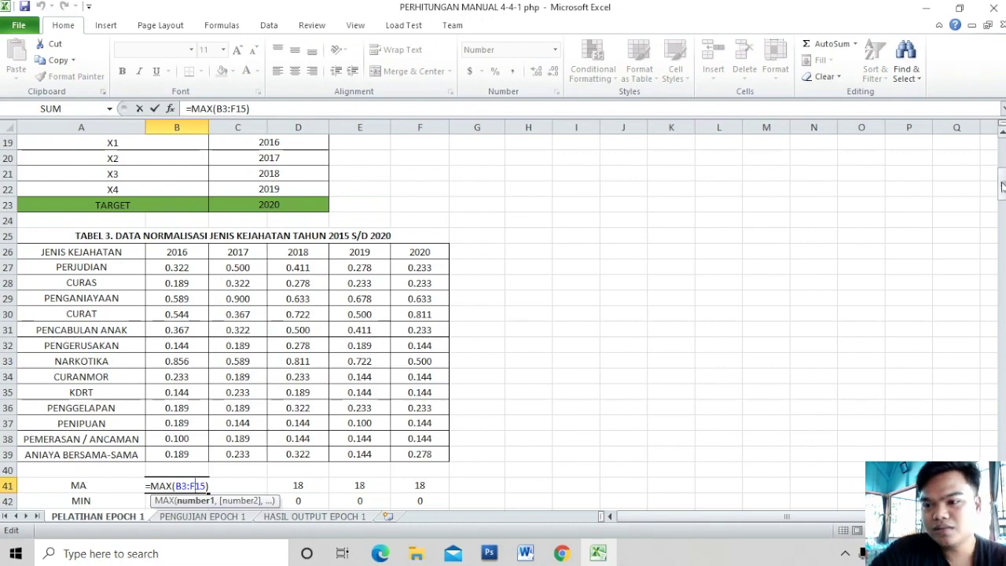
pyautogui.moveTo(1002, 186); pyautogui.dragTo(1002, 155)
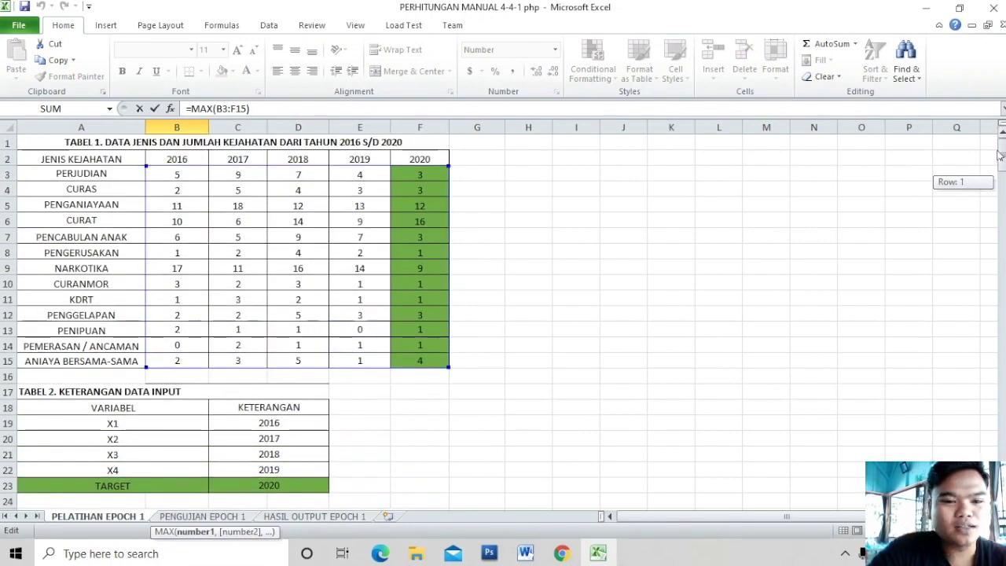
pyautogui.moveTo(999, 157); pyautogui.dragTo(1001, 197)
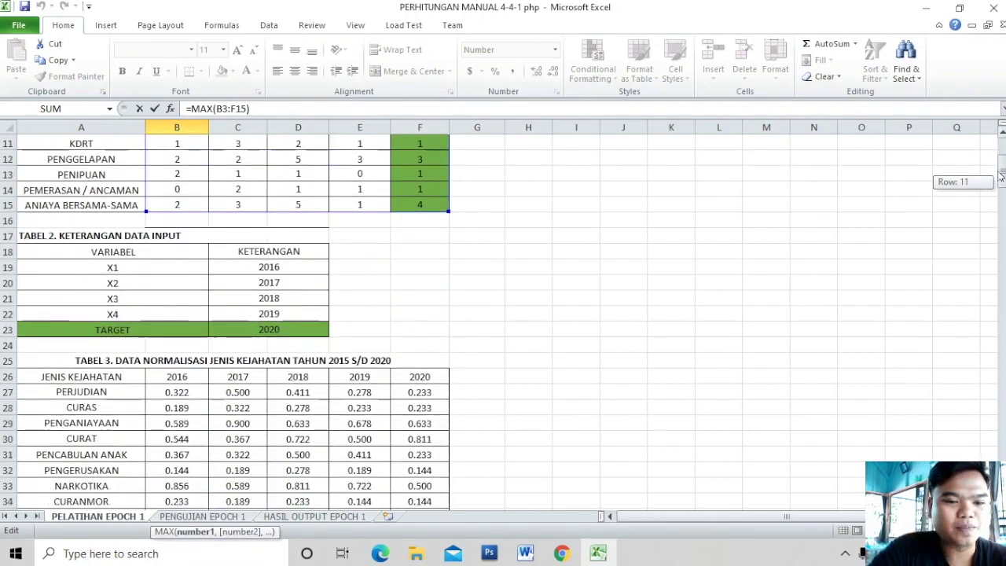
pyautogui.press('Return')
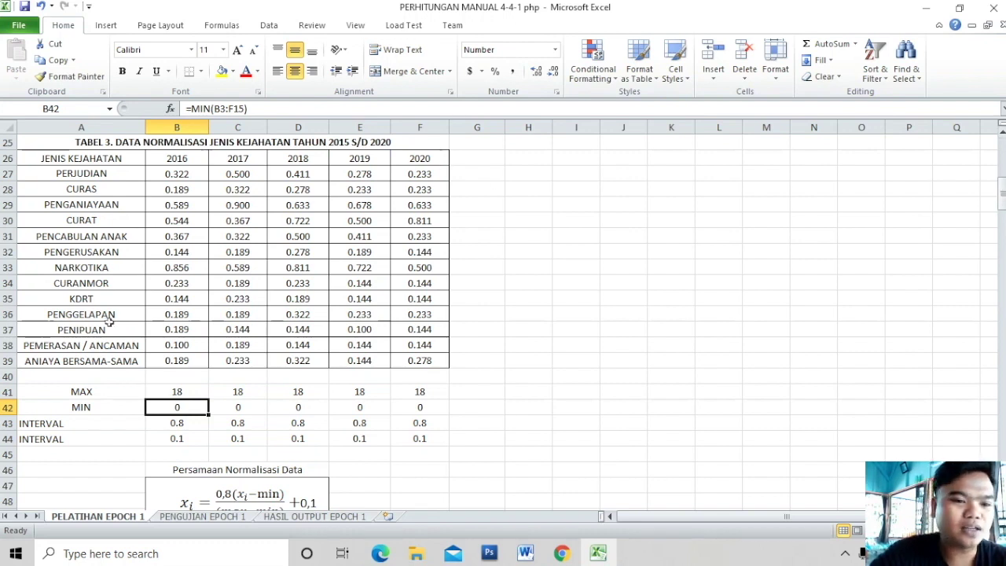
pyautogui.doubleClick(177, 408)
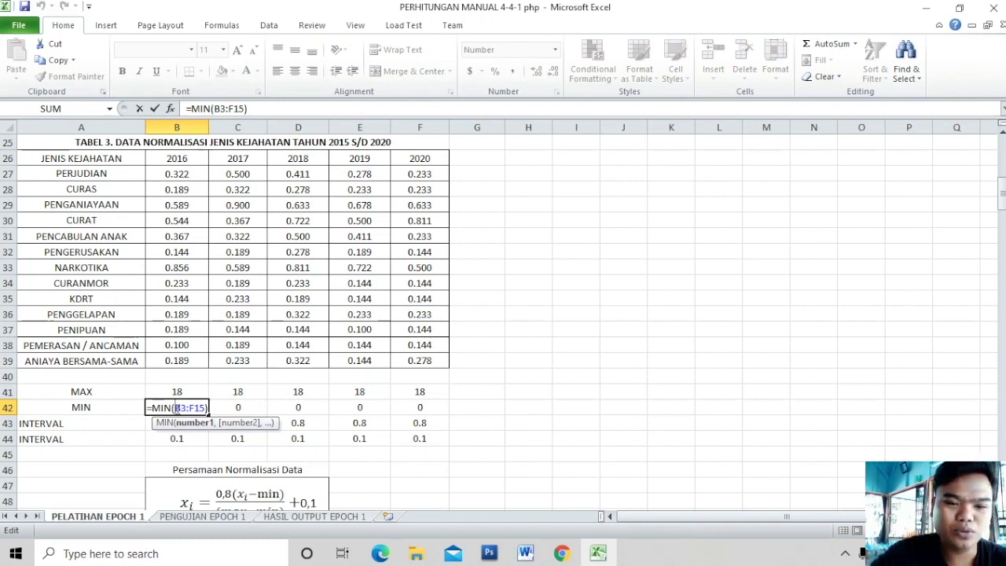
pyautogui.press('Return')
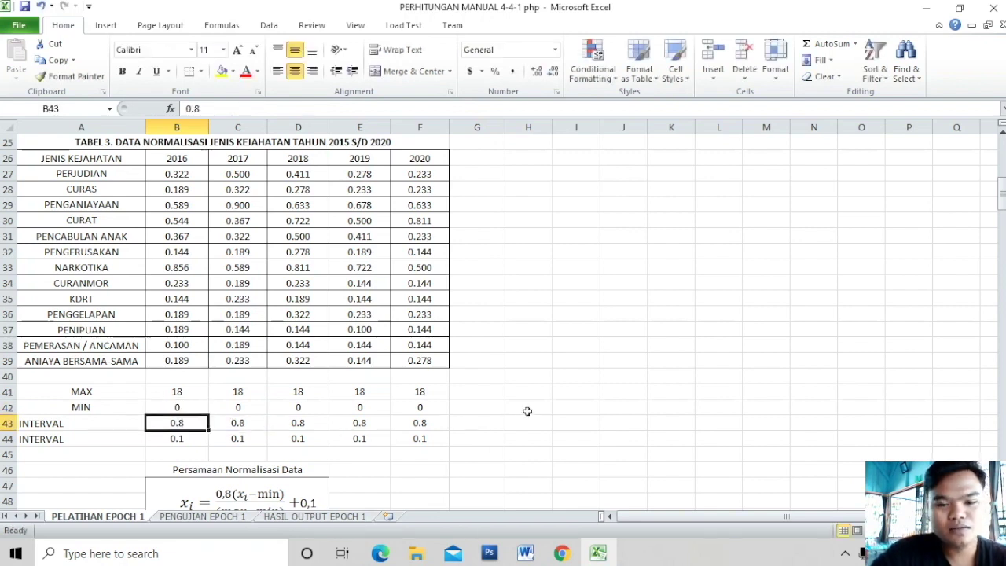
pyautogui.click(203, 409)
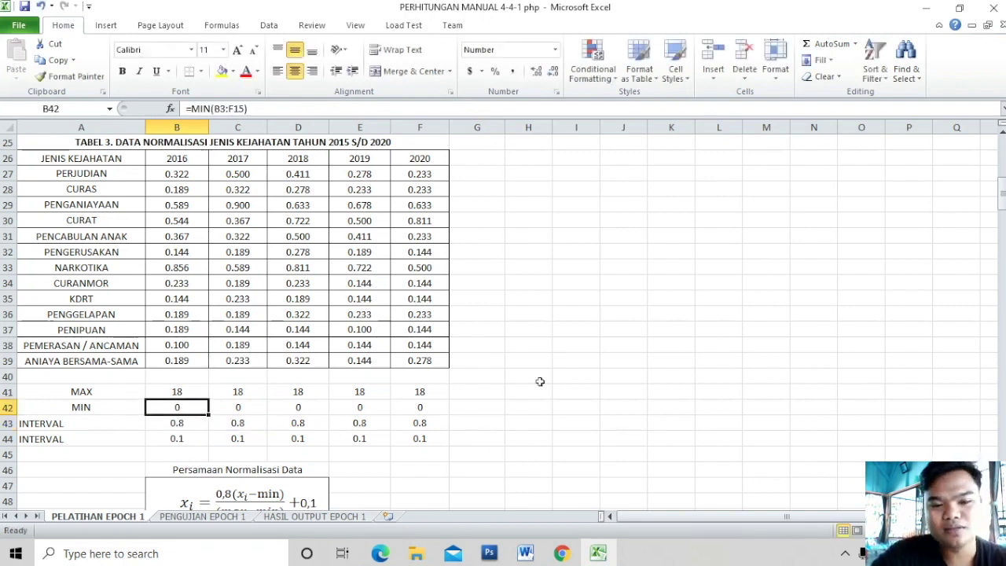
pyautogui.moveTo(1002, 198); pyautogui.dragTo(999, 219)
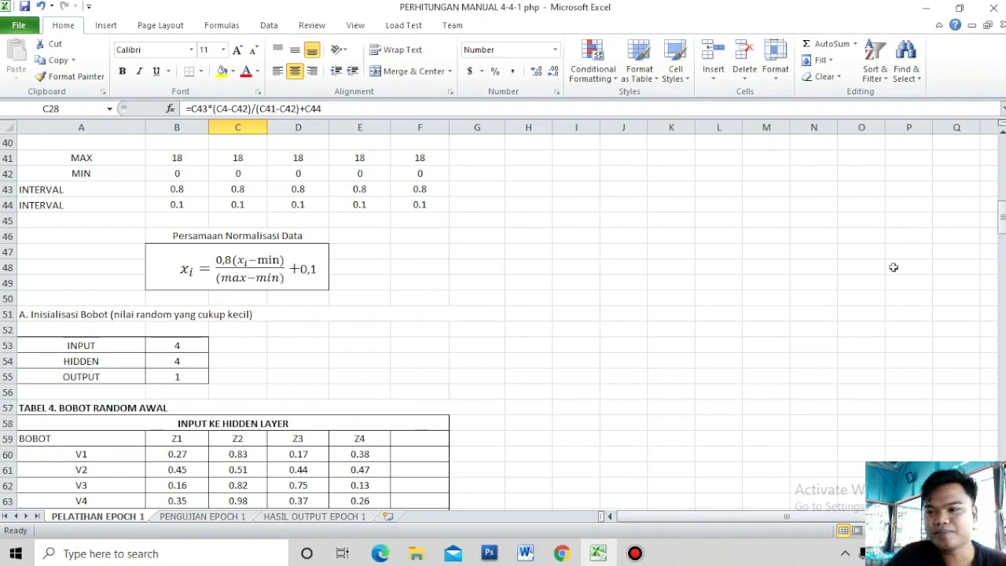
# Open B27's normalisation formula =B43*(B3-B42)/(B41-B42)+B44 for editing
pyautogui.moveTo(1002, 221); pyautogui.dragTo(1002, 203)
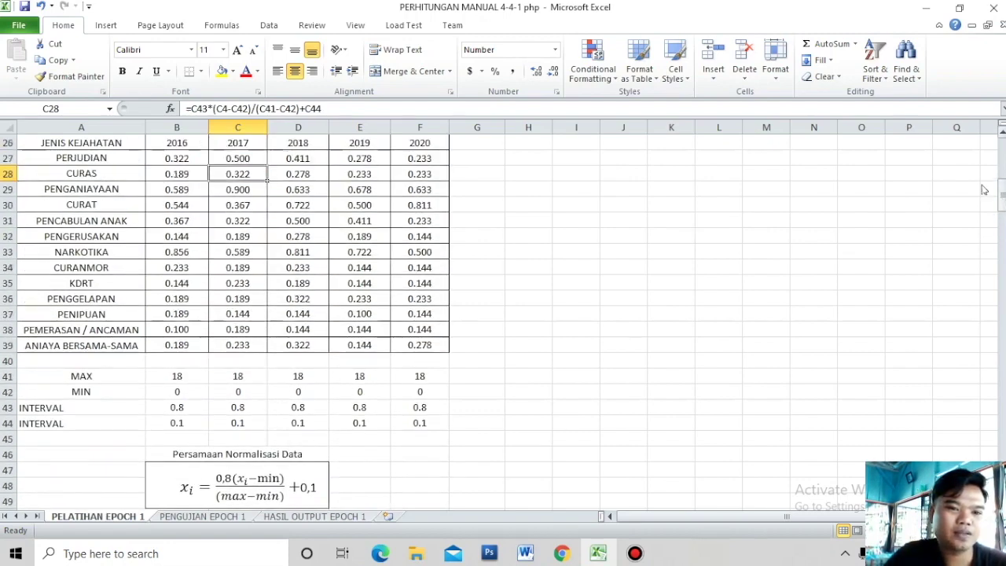
pyautogui.click(189, 161)
pyautogui.doubleClick(188, 161)
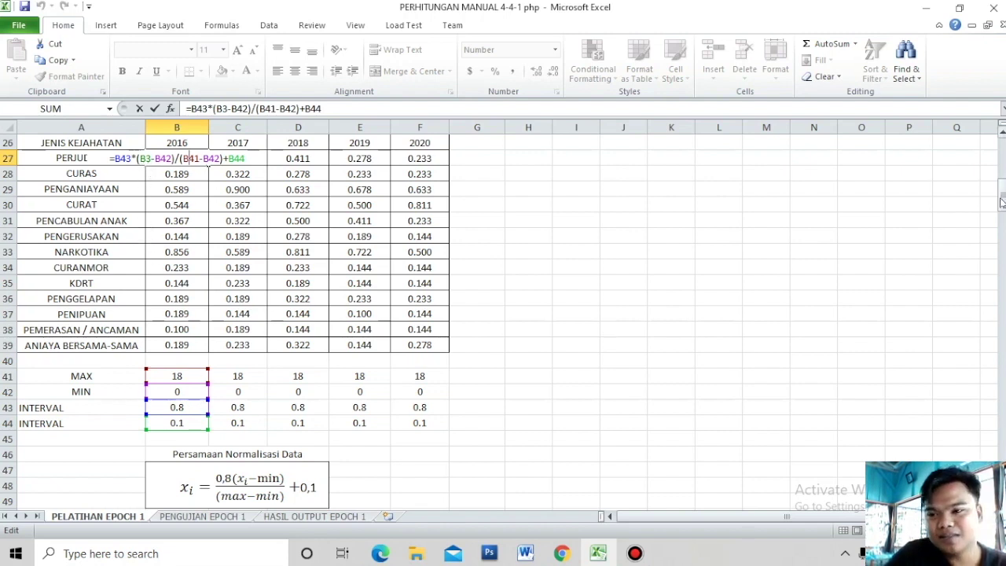
# Trace the formula's (B3-B42) numerator and (B41-B42) denominator against MAX 18 and MIN 0
pyautogui.moveTo(1000, 202); pyautogui.dragTo(1000, 155)
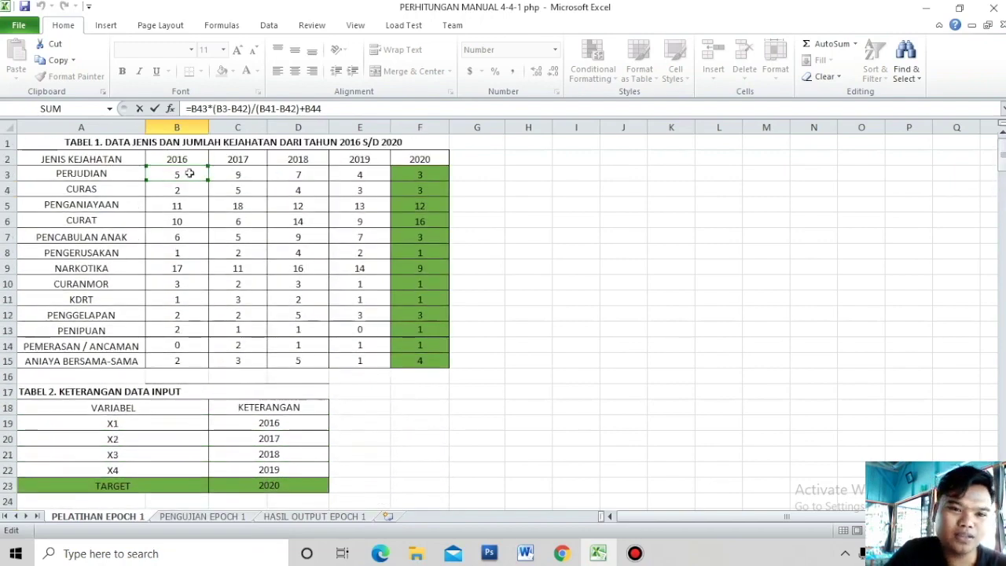
pyautogui.moveTo(1000, 155)
pyautogui.mouseDown()
pyautogui.moveTo(1002, 214)
pyautogui.moveTo(1002, 193)
pyautogui.mouseUp()
pyautogui.click(174, 204)
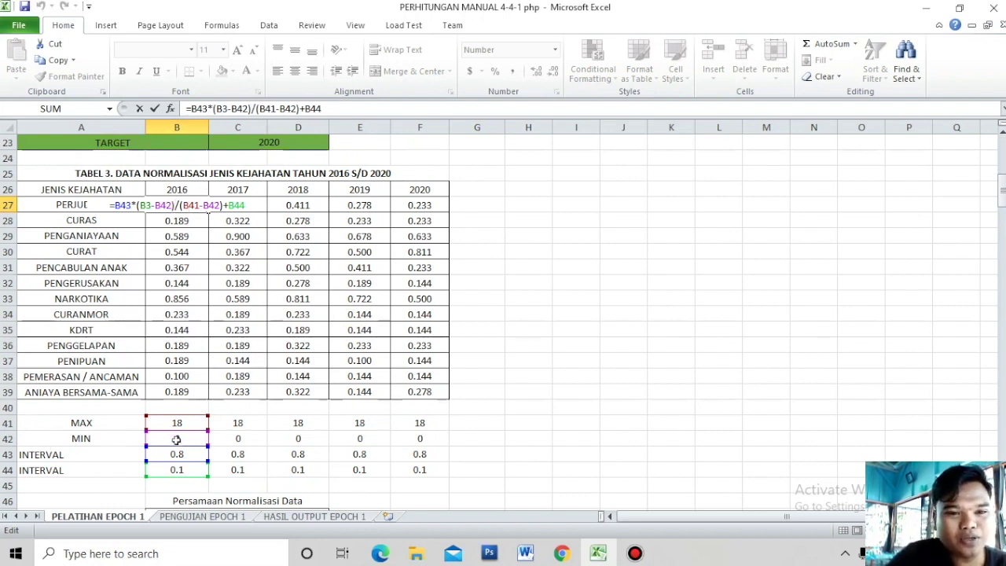
pyautogui.click(186, 205)
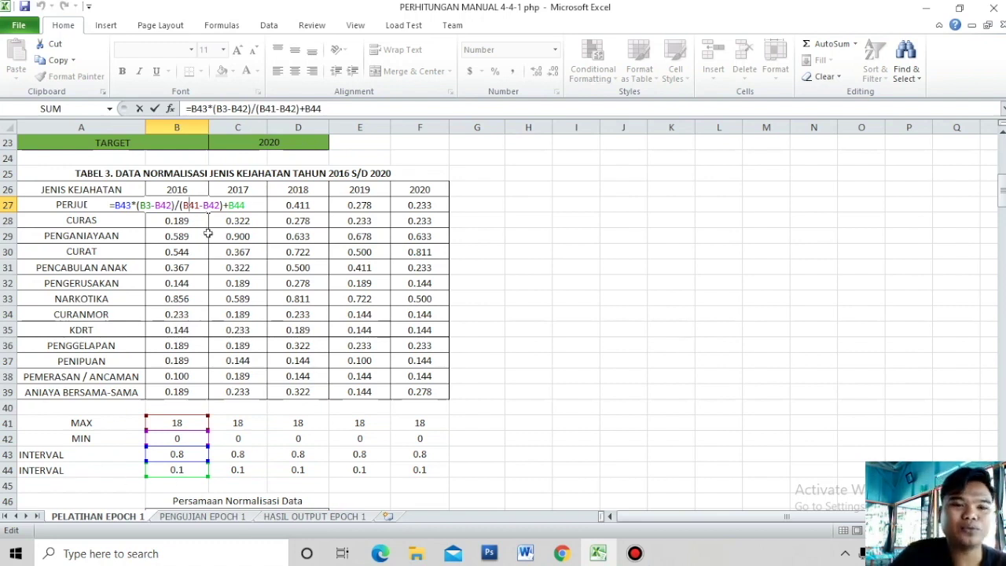
# Commit B27 at 0.322 and open C27's 2017 PERJUDIAN normalisation formula
pyautogui.press('Return')
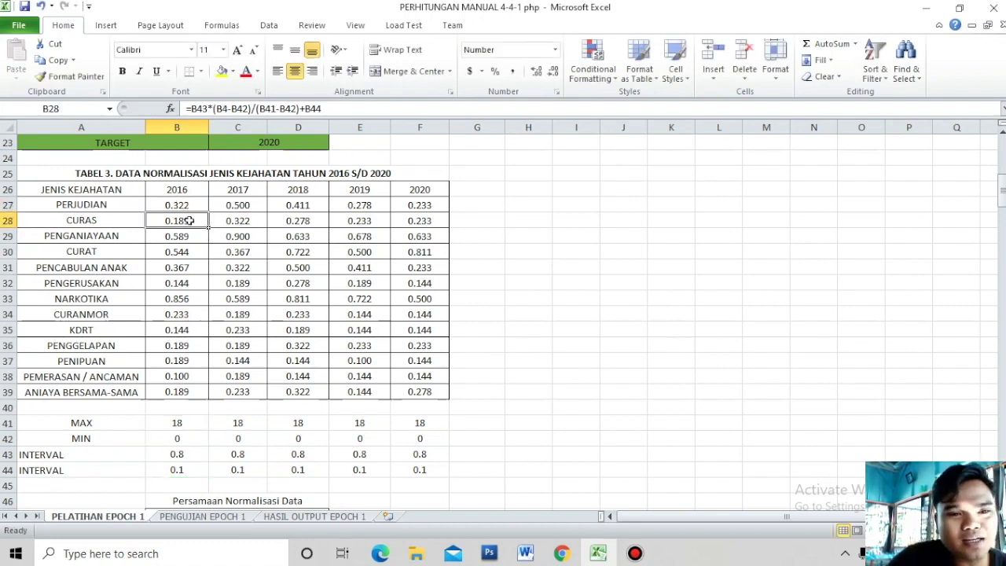
pyautogui.click(193, 206)
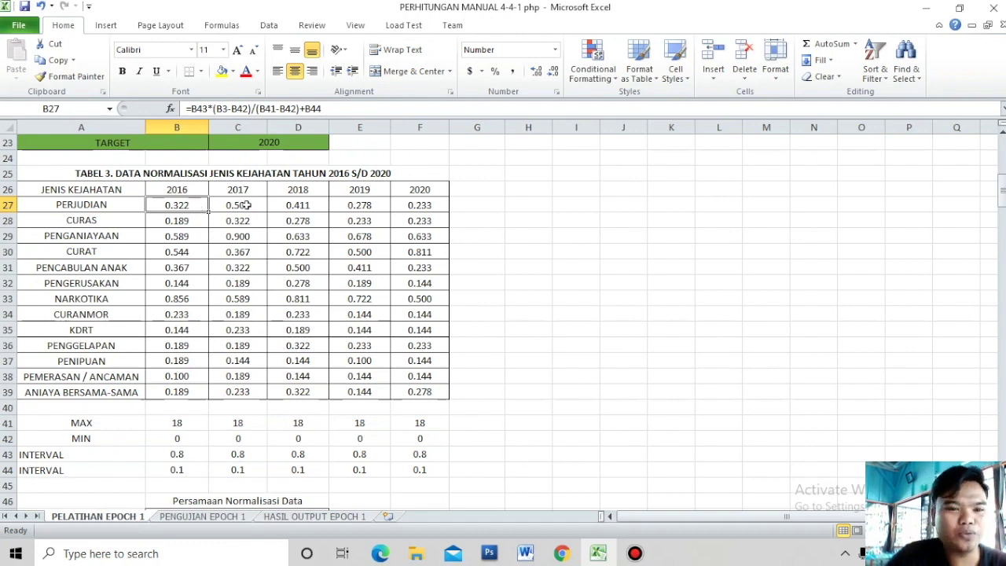
pyautogui.click(246, 206)
pyautogui.doubleClick(245, 206)
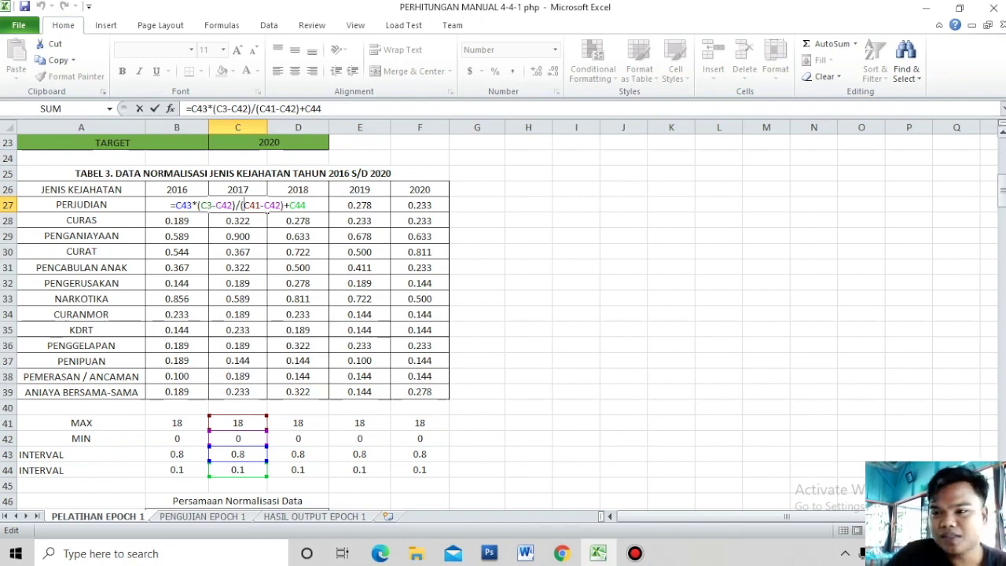
# Compare C27's references with TABEL 1, then commit it unchanged at 0.500
pyautogui.moveTo(1001, 174); pyautogui.dragTo(1002, 148)
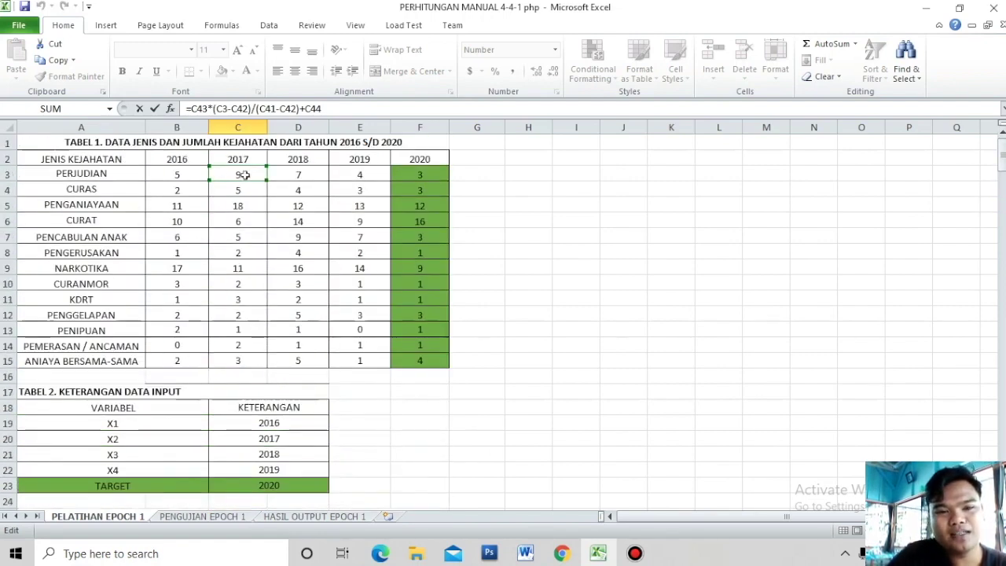
pyautogui.moveTo(1002, 157); pyautogui.dragTo(1002, 171)
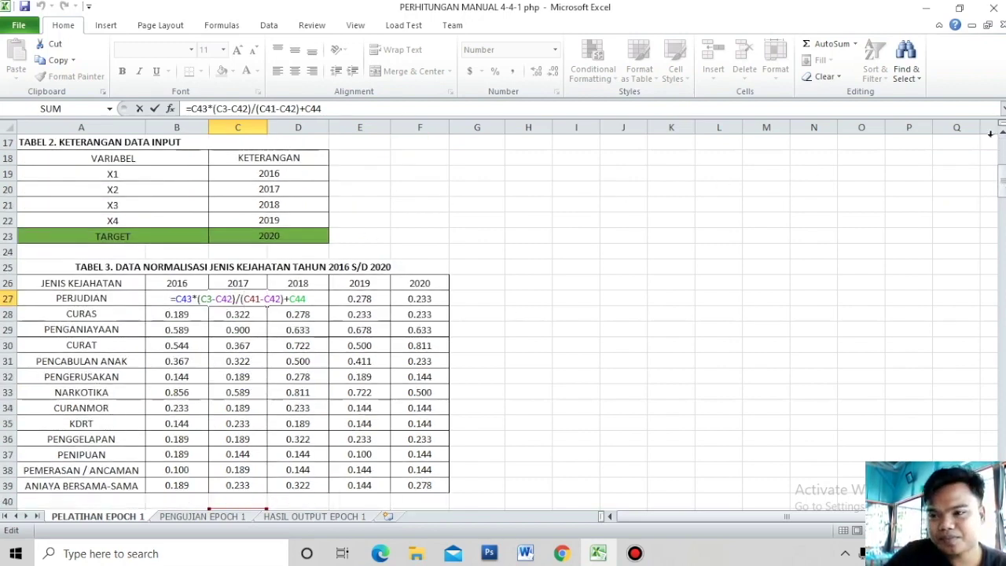
pyautogui.moveTo(1002, 189); pyautogui.dragTo(1002, 203)
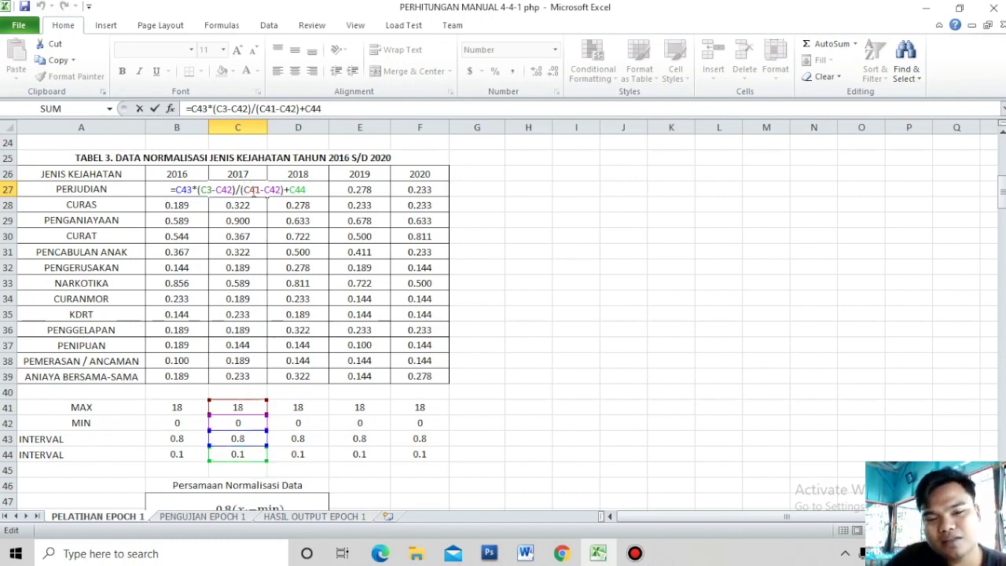
pyautogui.press('Return')
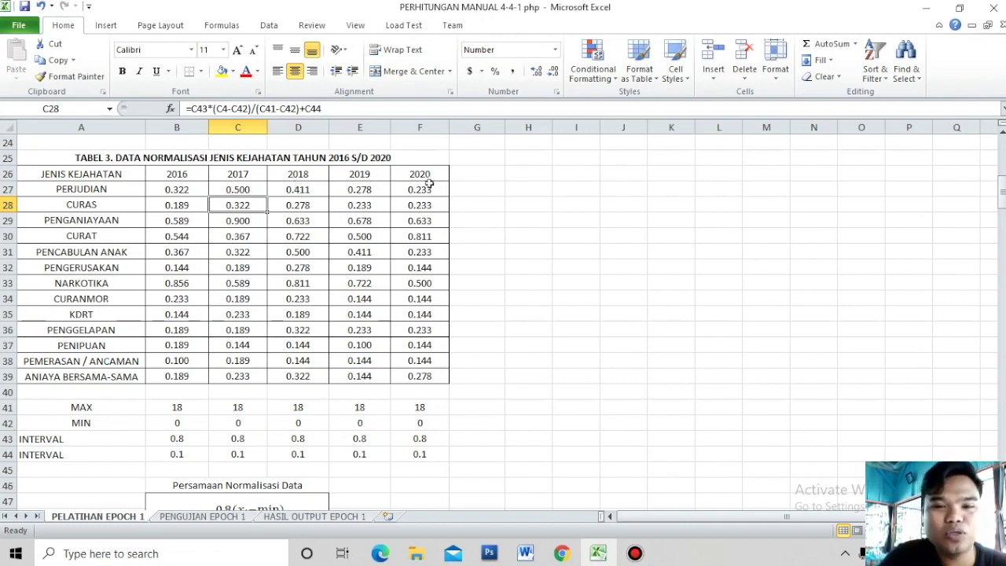
# Review the V1 weight row in TABEL 4: 0.83, 0.17, 0.38 to Z2–Z4
pyautogui.moveTo(1002, 196); pyautogui.dragTo(1002, 220)
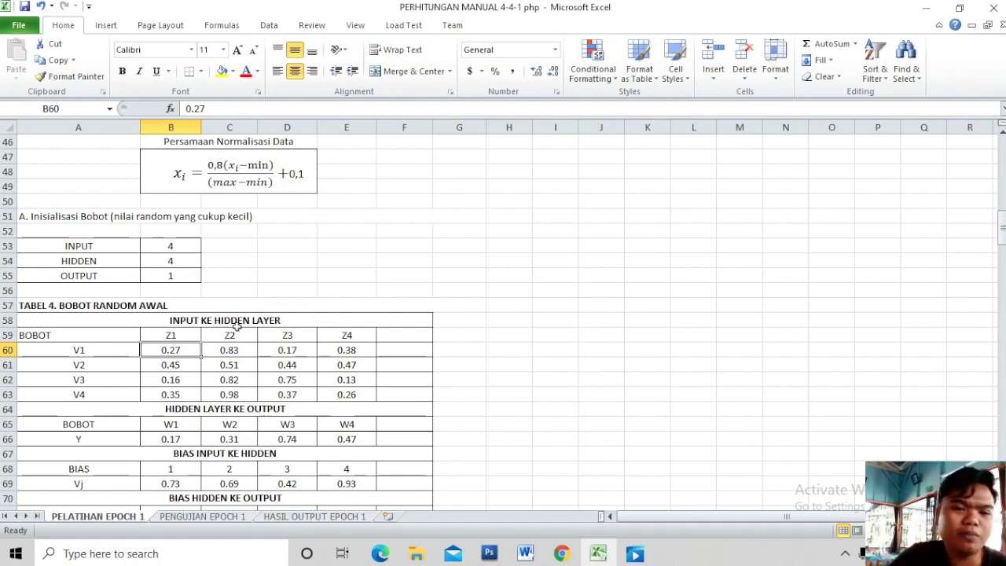
pyautogui.click(82, 354)
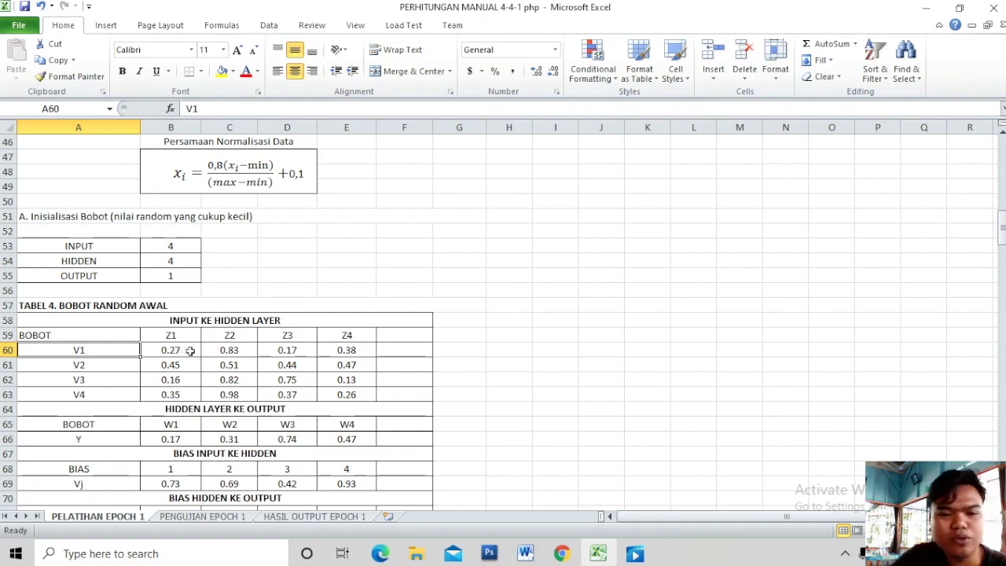
pyautogui.click(242, 350)
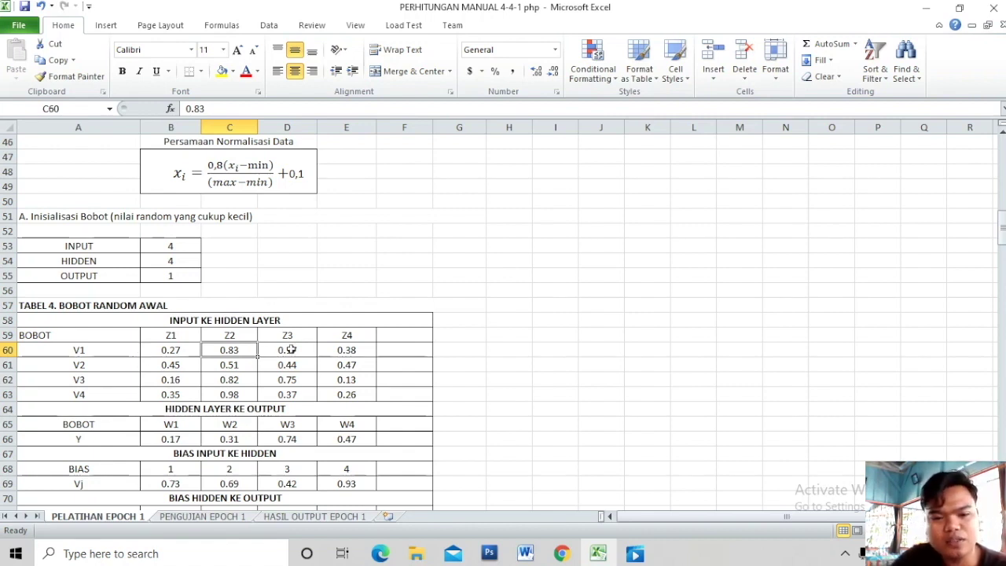
pyautogui.click(290, 349)
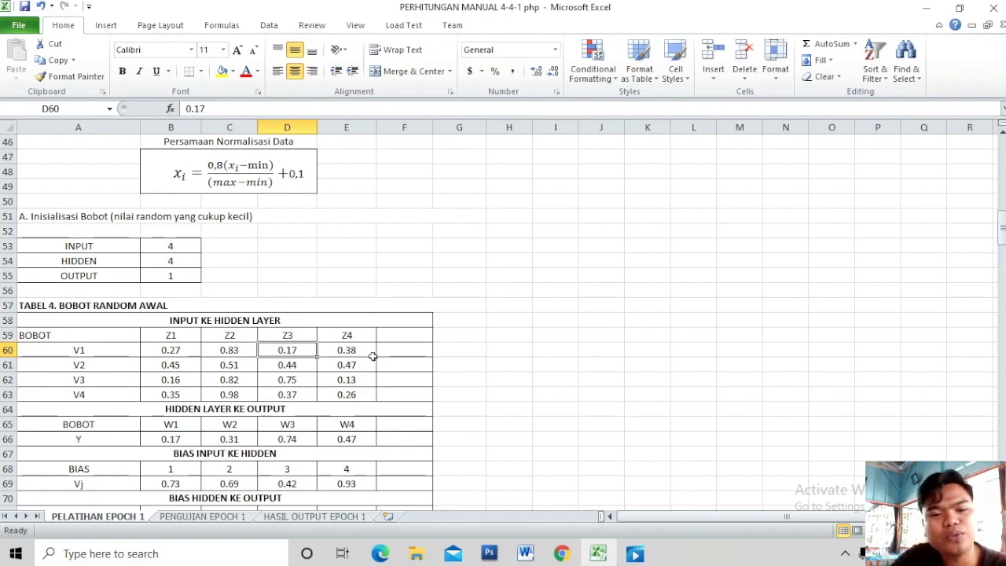
pyautogui.click(352, 352)
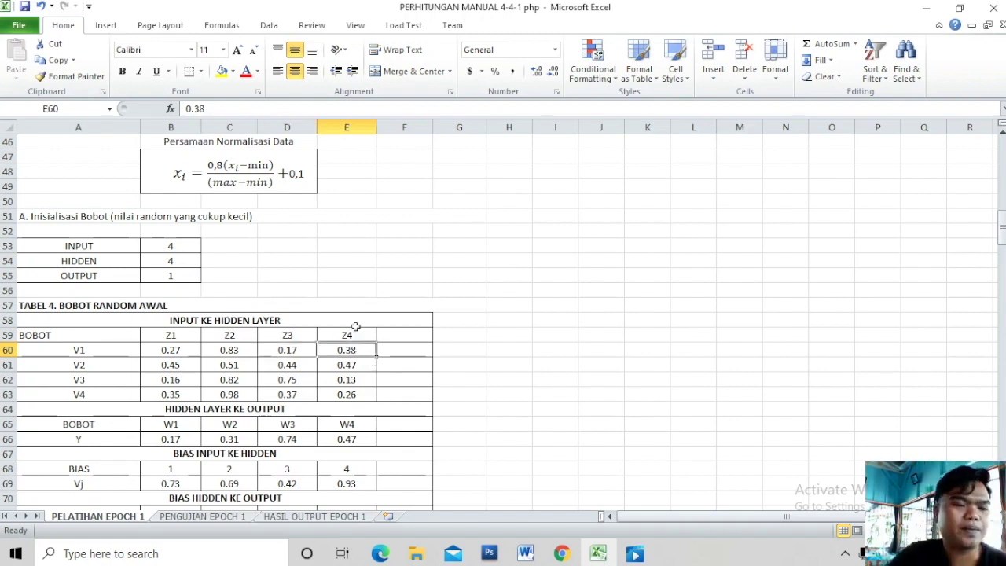
pyautogui.press('Home')
pyautogui.scroll(1, 291, 350)
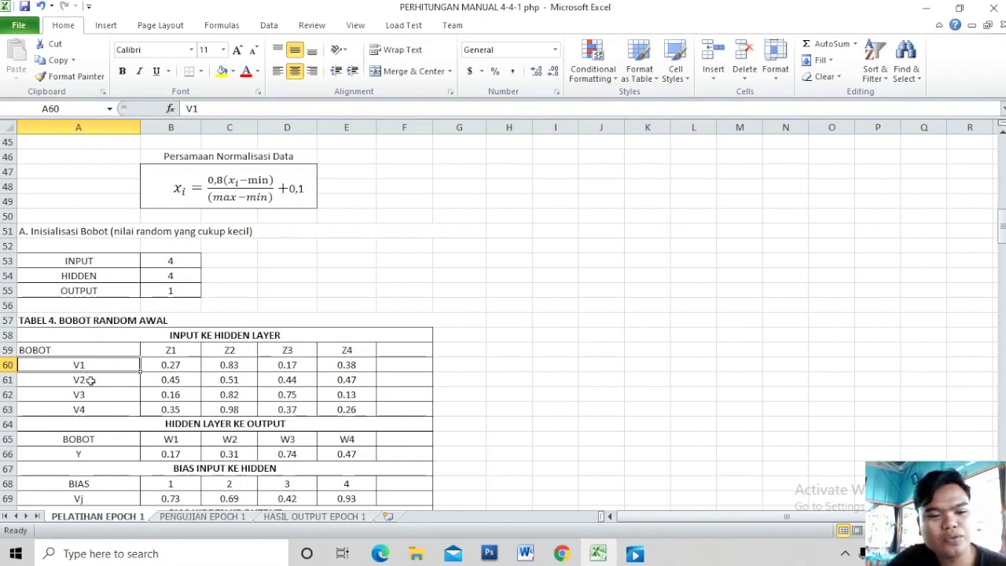
# Point out the V4 weight row and the hidden layer size of 4
pyautogui.click(86, 410)
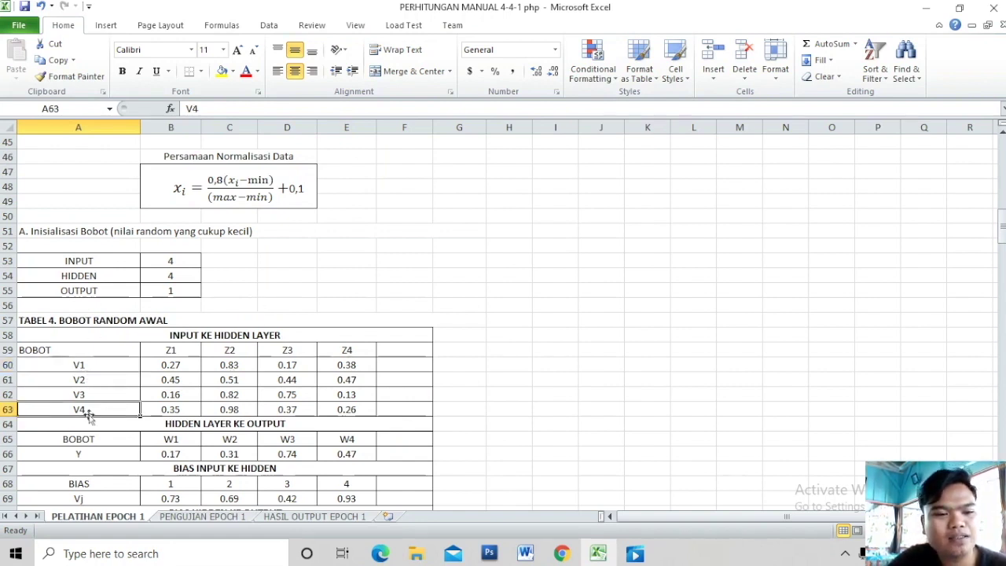
pyautogui.click(98, 280)
pyautogui.click(168, 280)
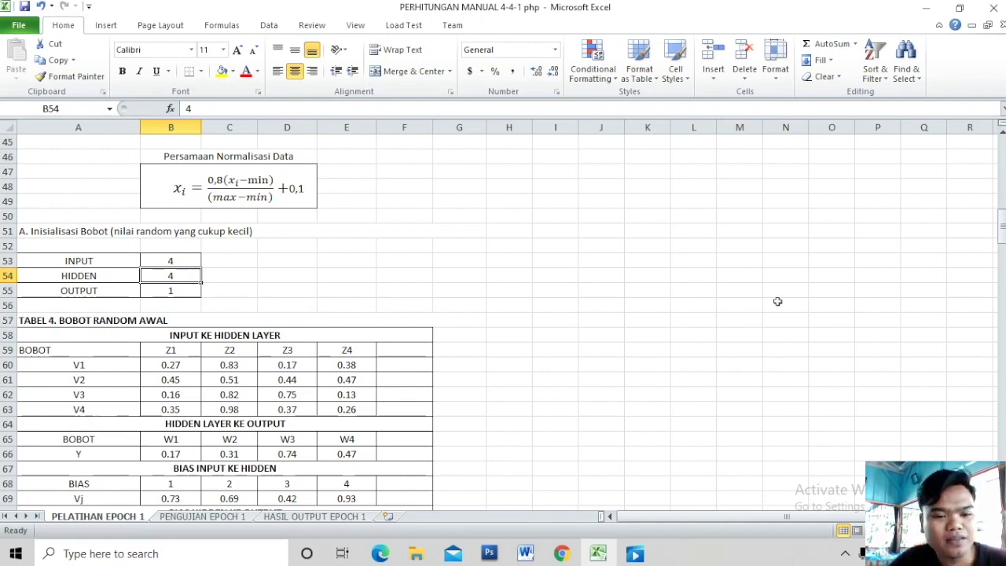
pyautogui.moveTo(1003, 236); pyautogui.dragTo(1002, 248)
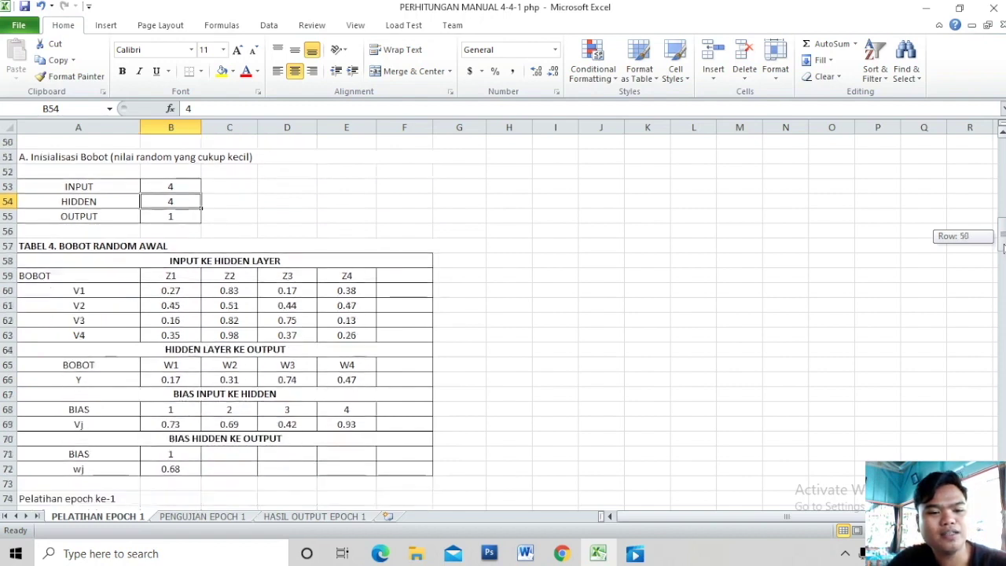
# Point out the Y hidden-to-output weights and the Vj bias row, including 0.69
pyautogui.click(111, 383)
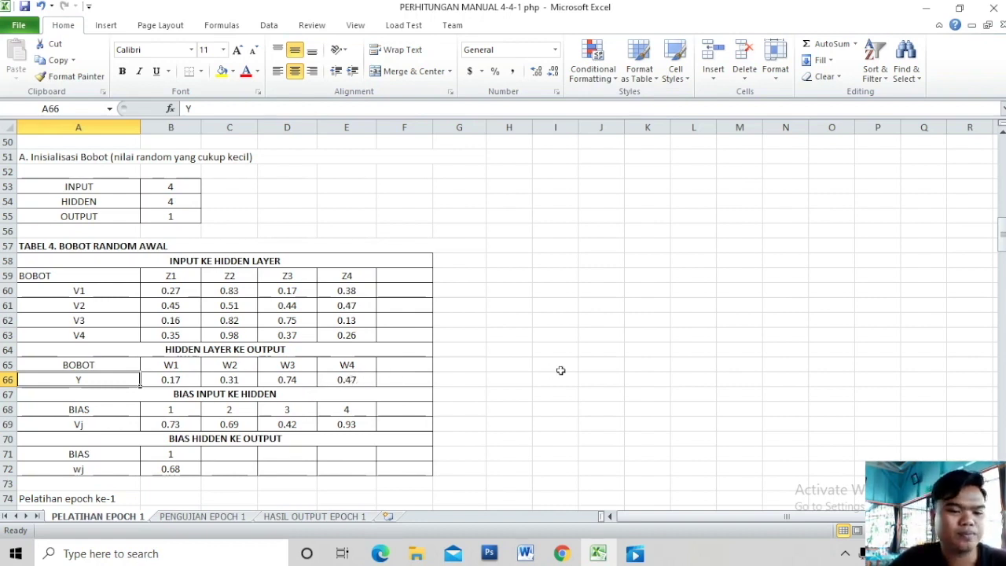
pyautogui.click(524, 369)
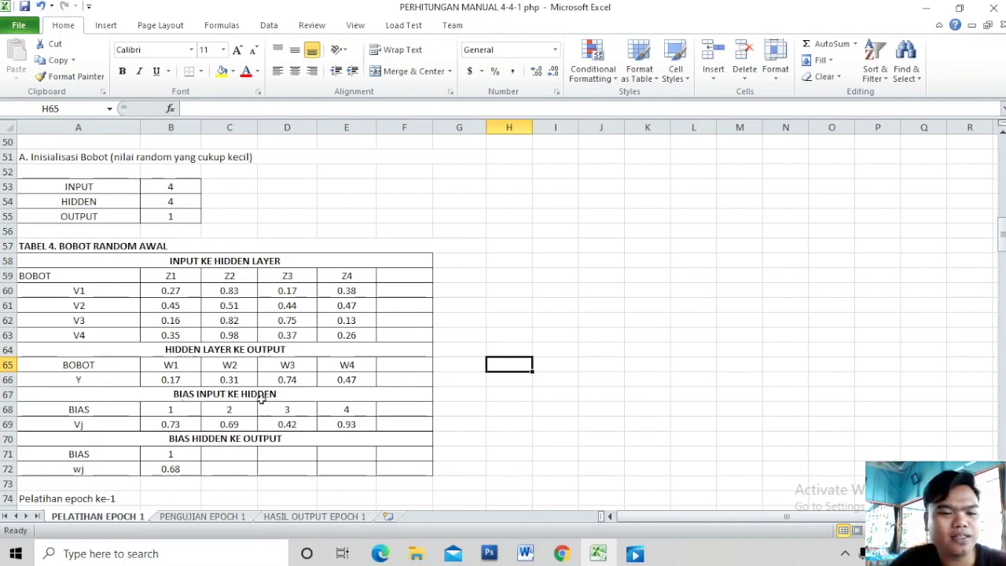
pyautogui.click(91, 423)
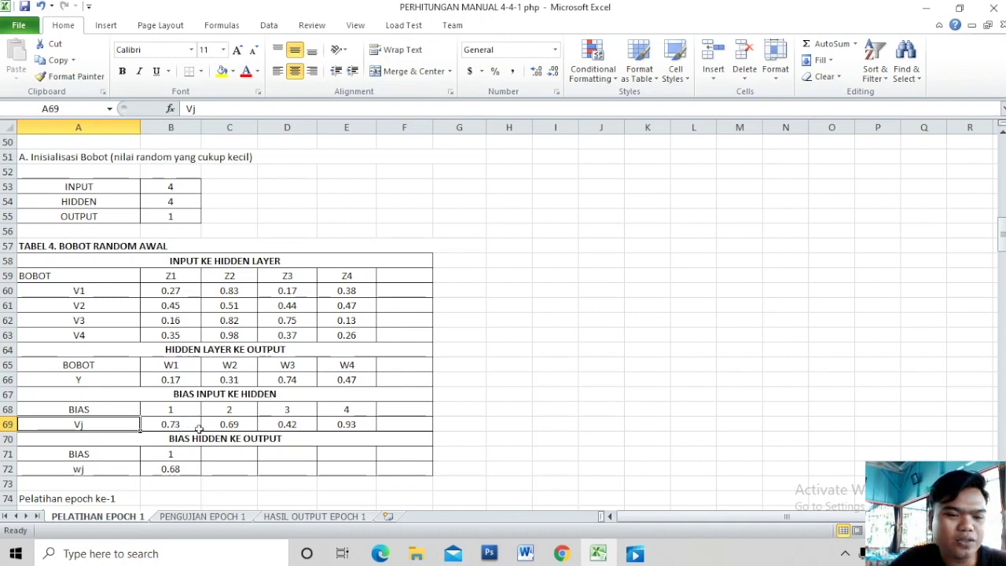
pyautogui.click(233, 428)
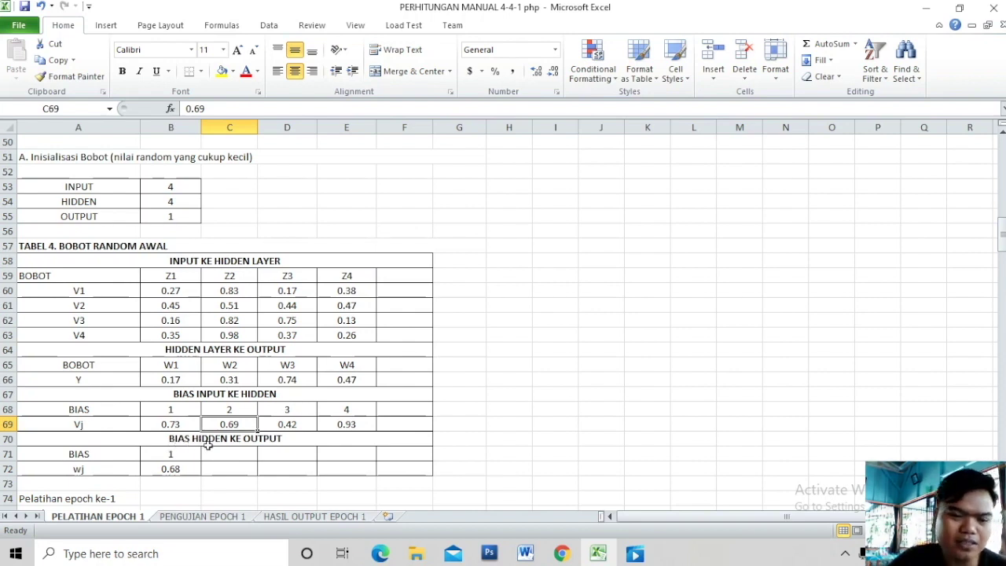
# Point out the single output neuron and the wj output bias of 0.68
pyautogui.click(95, 469)
pyautogui.click(100, 217)
pyautogui.click(183, 218)
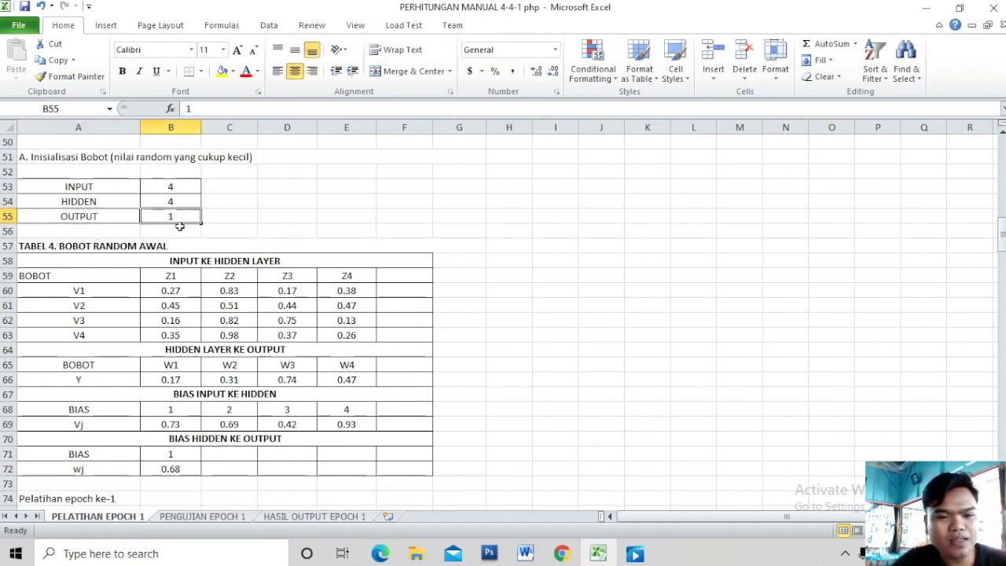
pyautogui.click(91, 470)
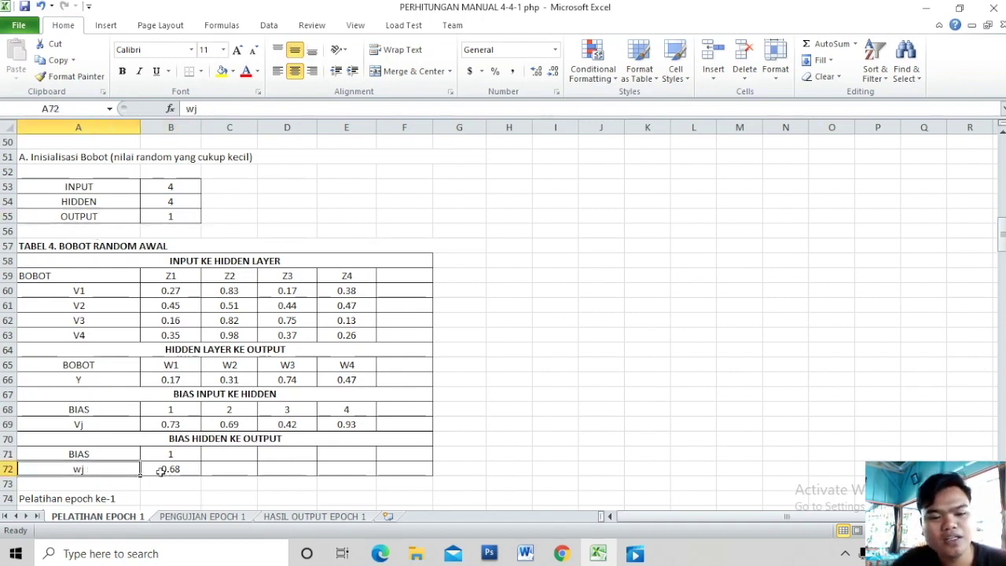
pyautogui.click(192, 473)
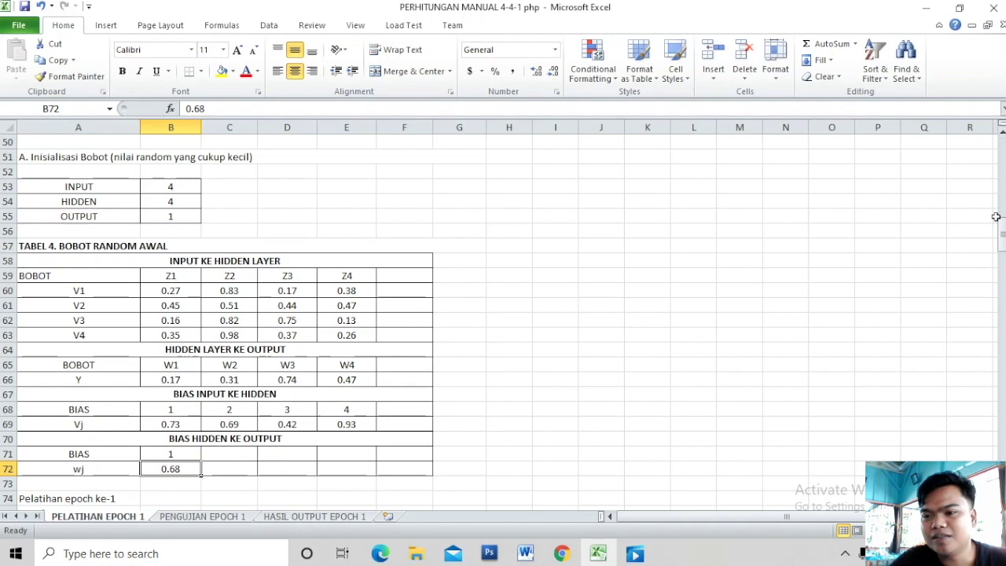
pyautogui.moveTo(1003, 239); pyautogui.dragTo(1003, 259)
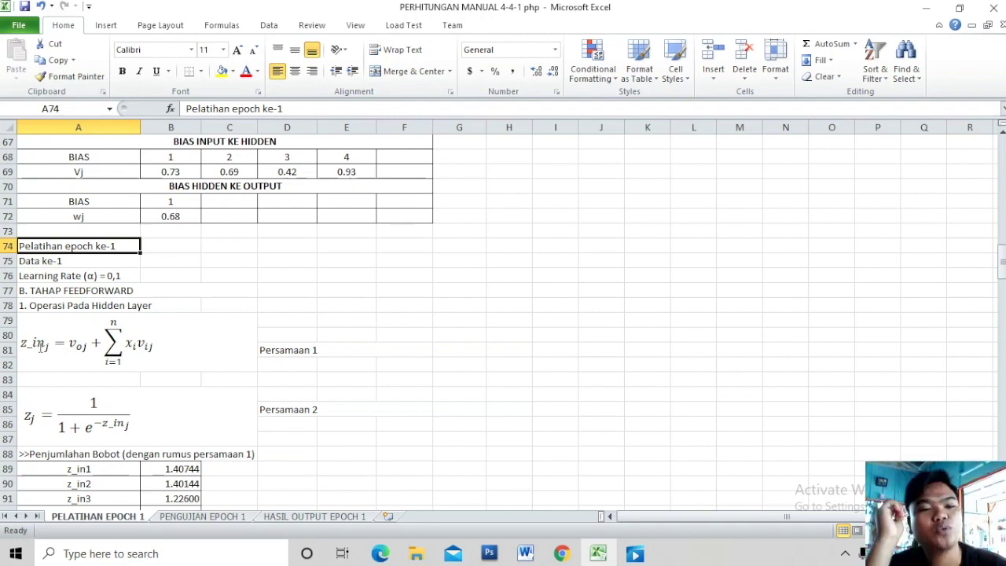
# Open B89's formula =B69+(B27*B60)+(C27*C60)+(D27*D60)+(E27*E60) for editing
pyautogui.click(202, 349)
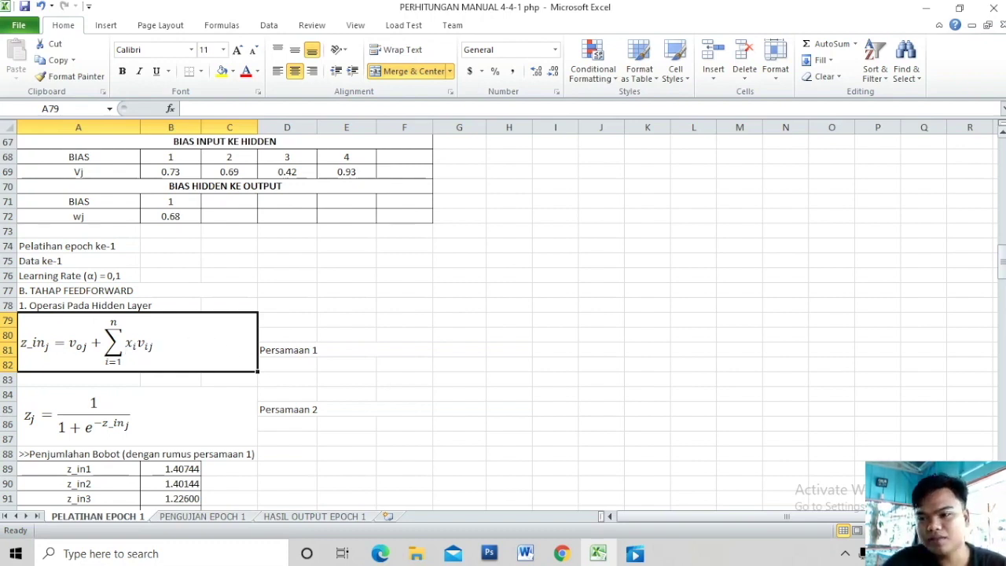
pyautogui.moveTo(1002, 279); pyautogui.dragTo(1002, 283)
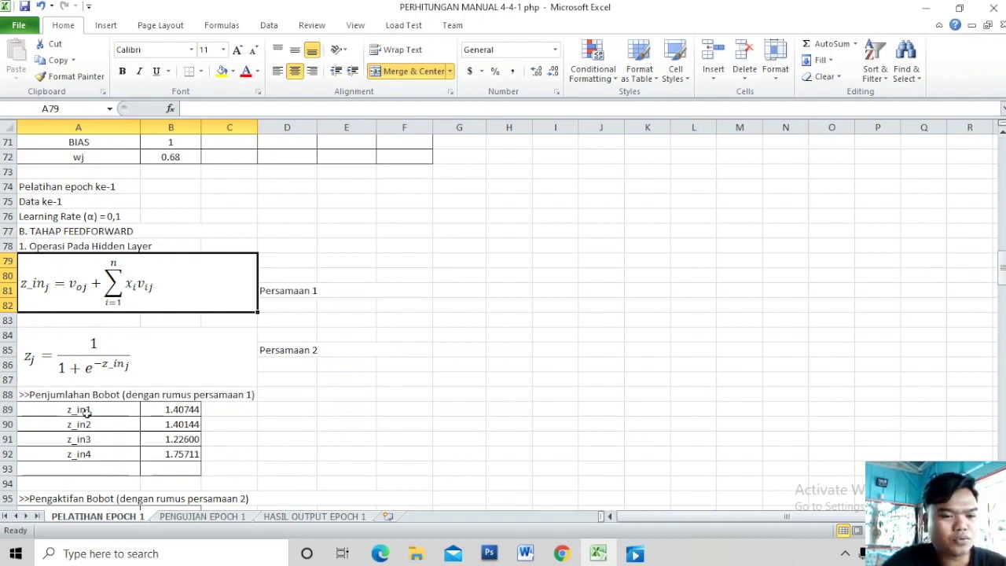
pyautogui.hotkey('ctrl', 'z')
pyautogui.doubleClick(174, 409)
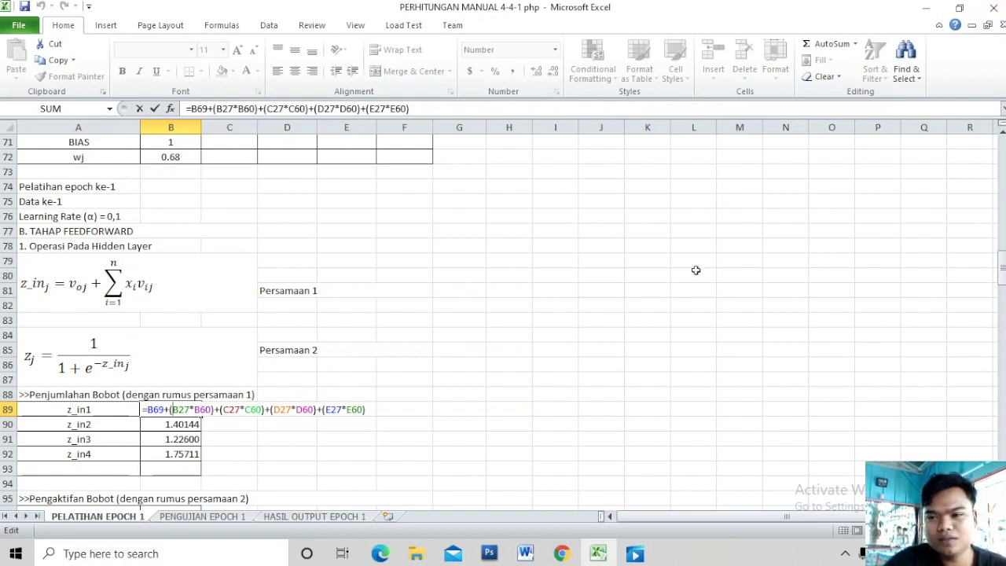
pyautogui.moveTo(1001, 267); pyautogui.dragTo(1002, 254)
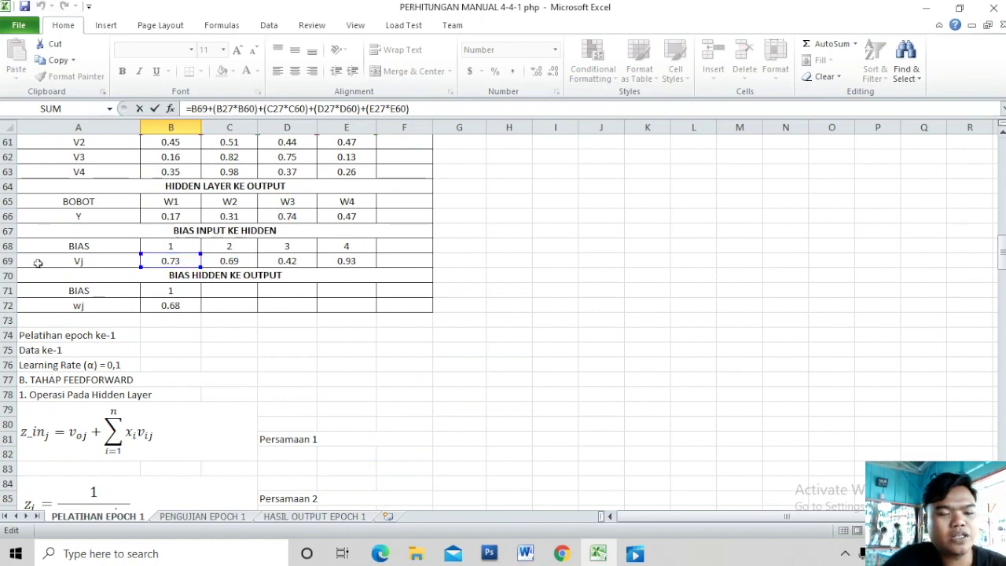
pyautogui.click(181, 261)
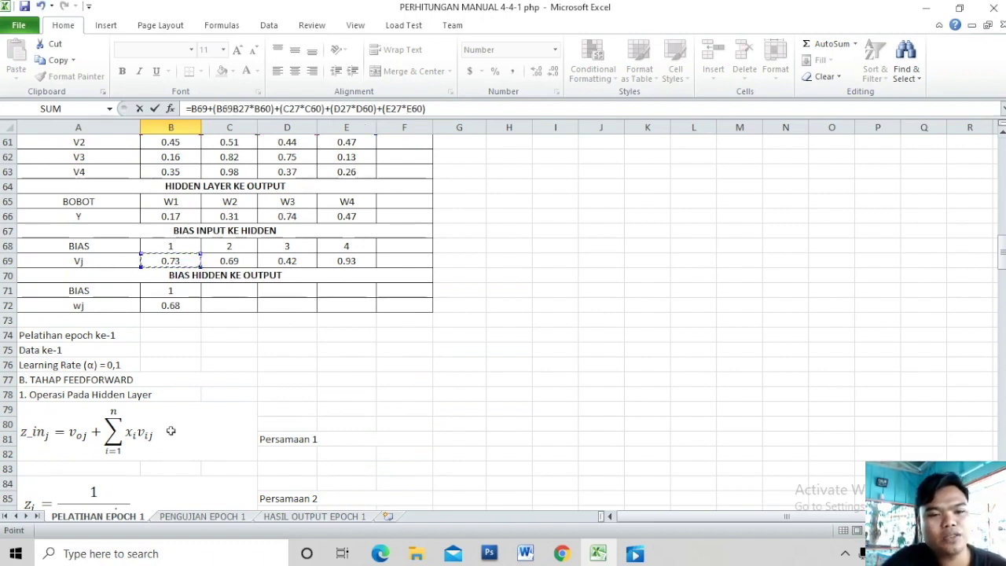
pyautogui.moveTo(1002, 253); pyautogui.dragTo(1002, 273)
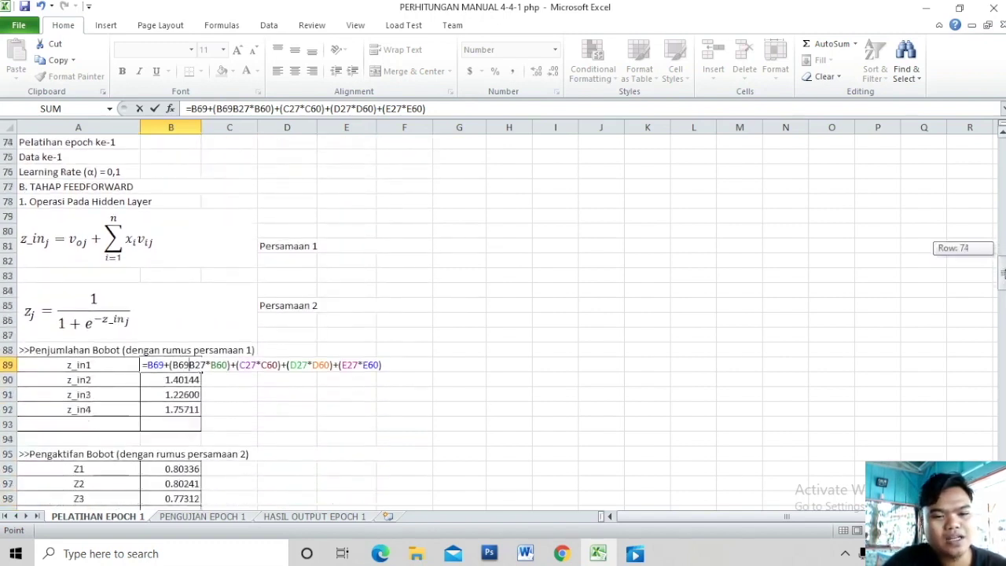
pyautogui.moveTo(1003, 273); pyautogui.dragTo(1003, 273)
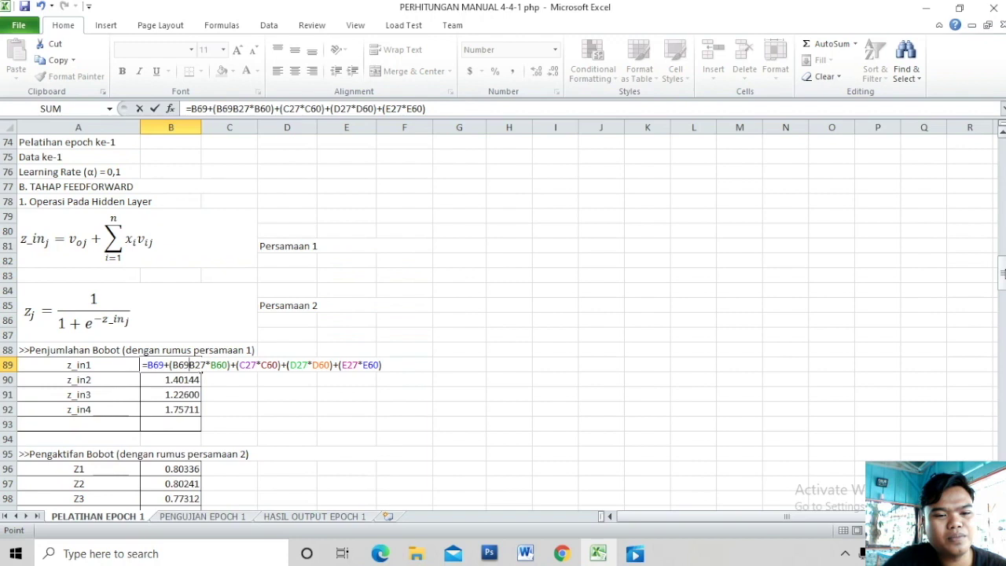
pyautogui.press('BackSpace')
pyautogui.press('BackSpace')
pyautogui.press('BackSpace')
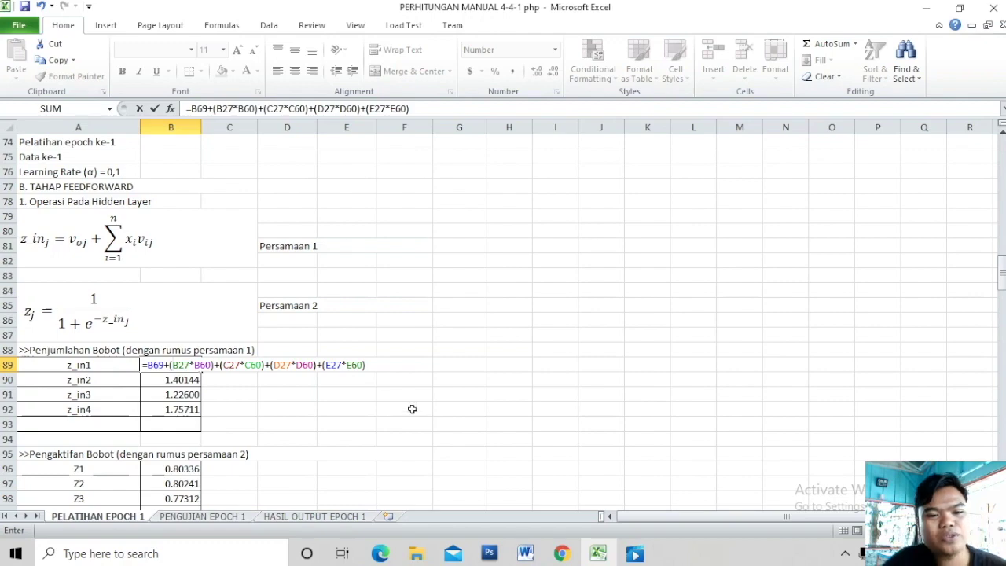
pyautogui.moveTo(1002, 292)
pyautogui.mouseDown()
pyautogui.moveTo(1002, 193)
pyautogui.moveTo(1002, 280)
pyautogui.mouseUp()
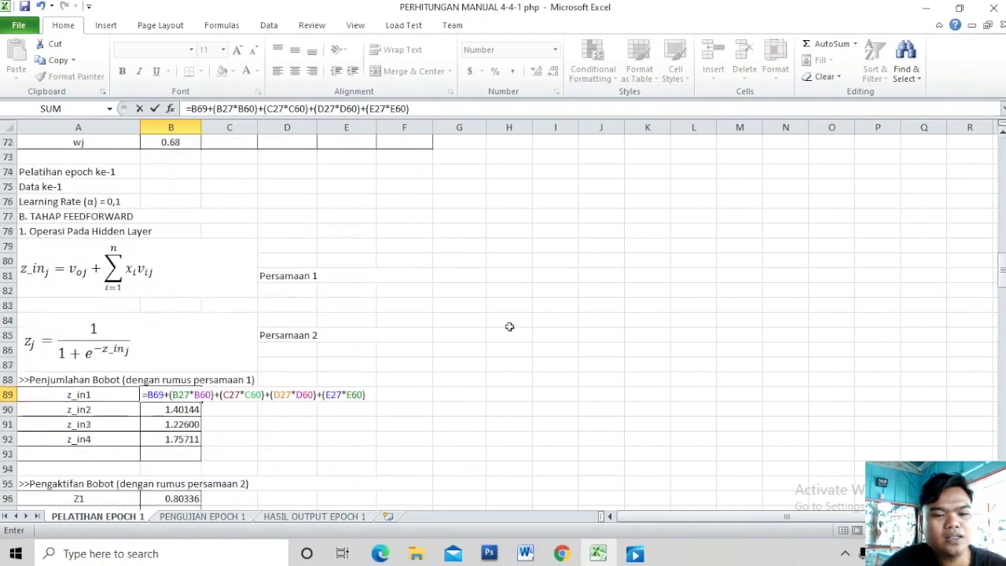
pyautogui.moveTo(1002, 274); pyautogui.dragTo(1002, 240)
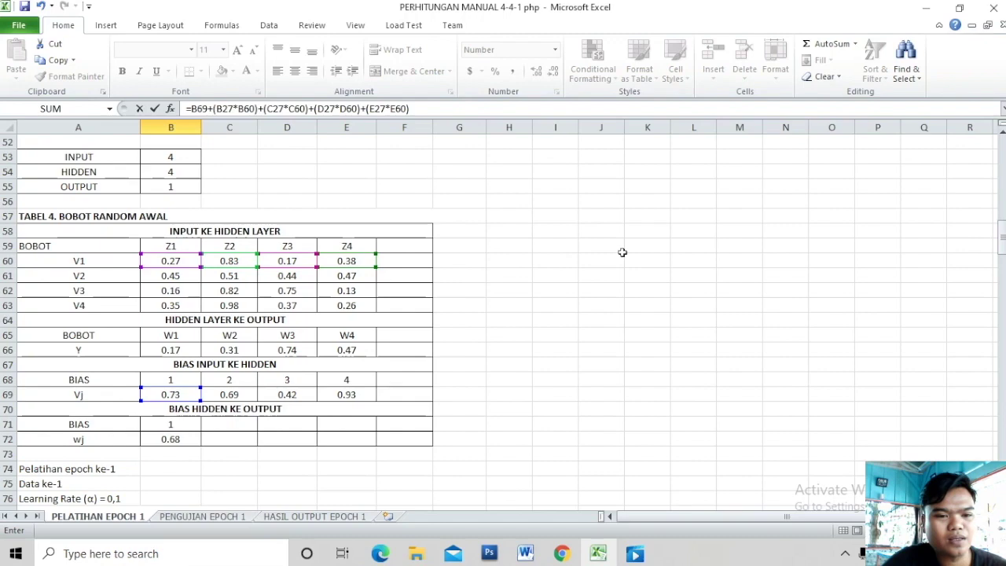
pyautogui.moveTo(1002, 249); pyautogui.dragTo(1002, 259)
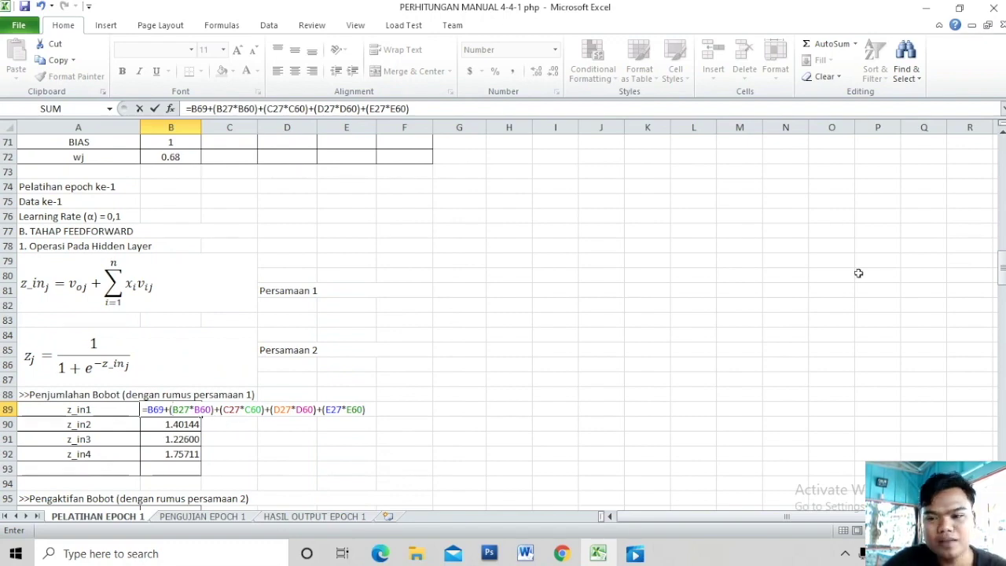
pyautogui.moveTo(1002, 268); pyautogui.dragTo(1002, 199)
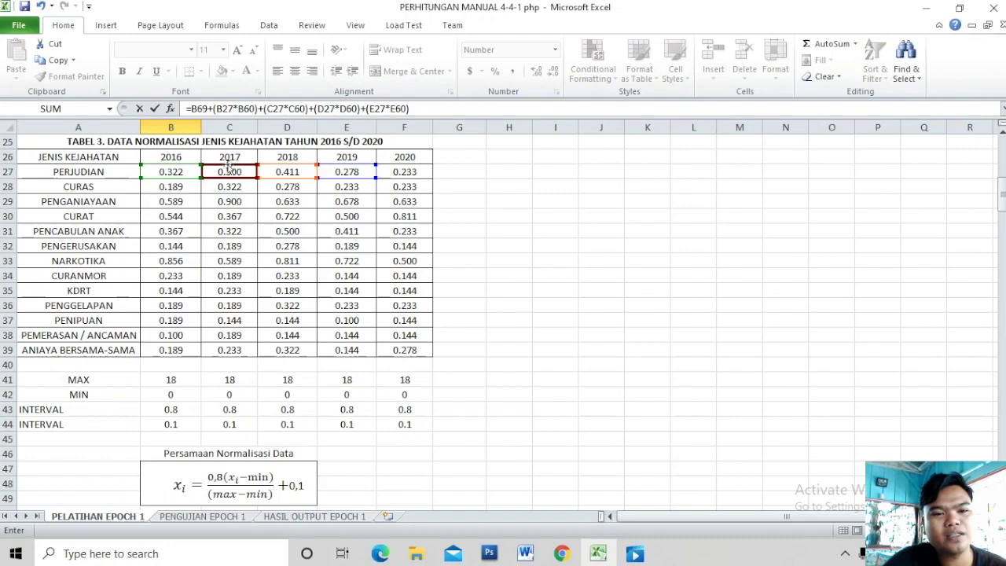
# Check B89's references against the weight tables, then commit it unchanged at 1.40744
pyautogui.moveTo(1002, 203); pyautogui.dragTo(1002, 206)
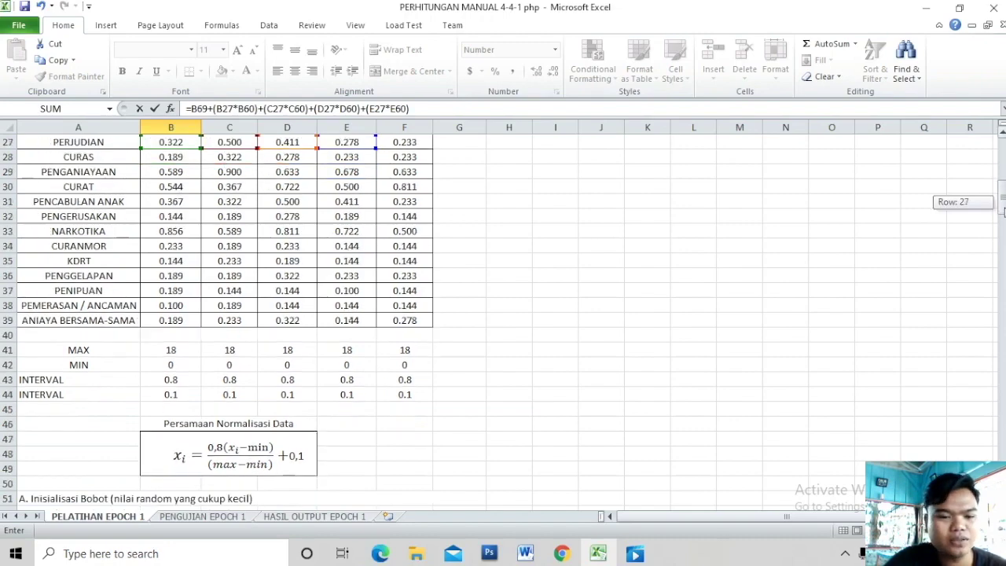
pyautogui.moveTo(1002, 252); pyautogui.dragTo(1002, 287)
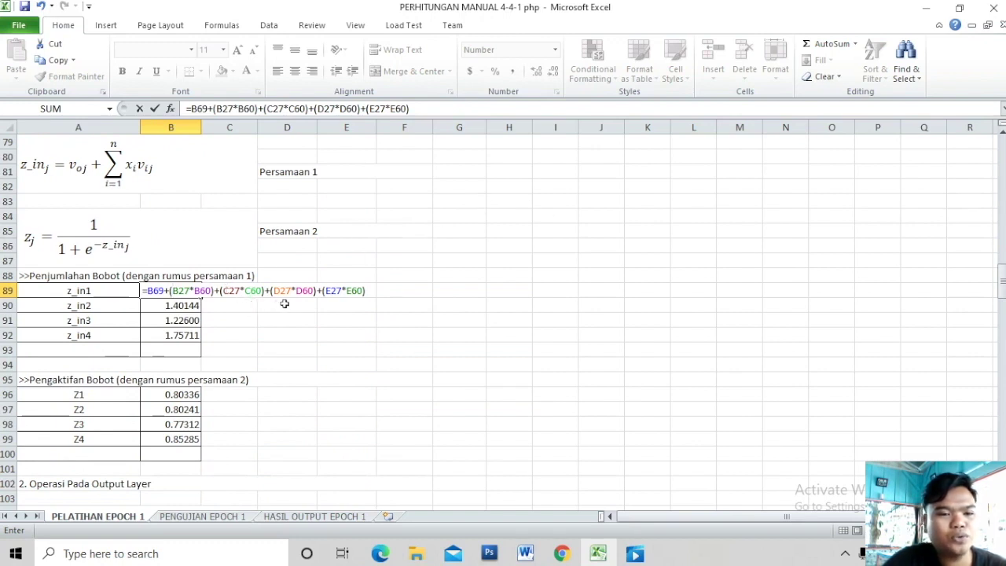
pyautogui.moveTo(1002, 288); pyautogui.dragTo(1002, 254)
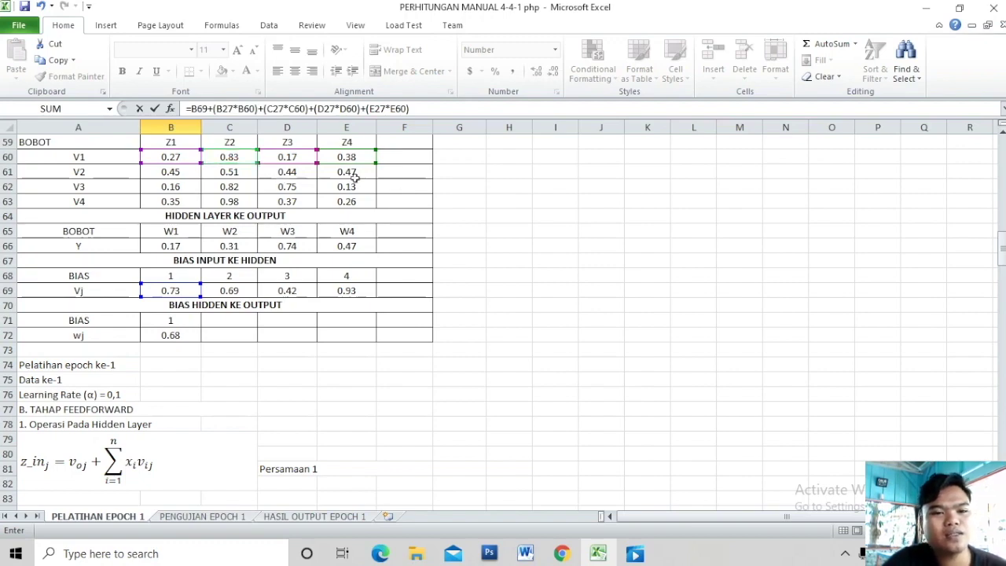
pyautogui.moveTo(1001, 259); pyautogui.dragTo(1001, 268)
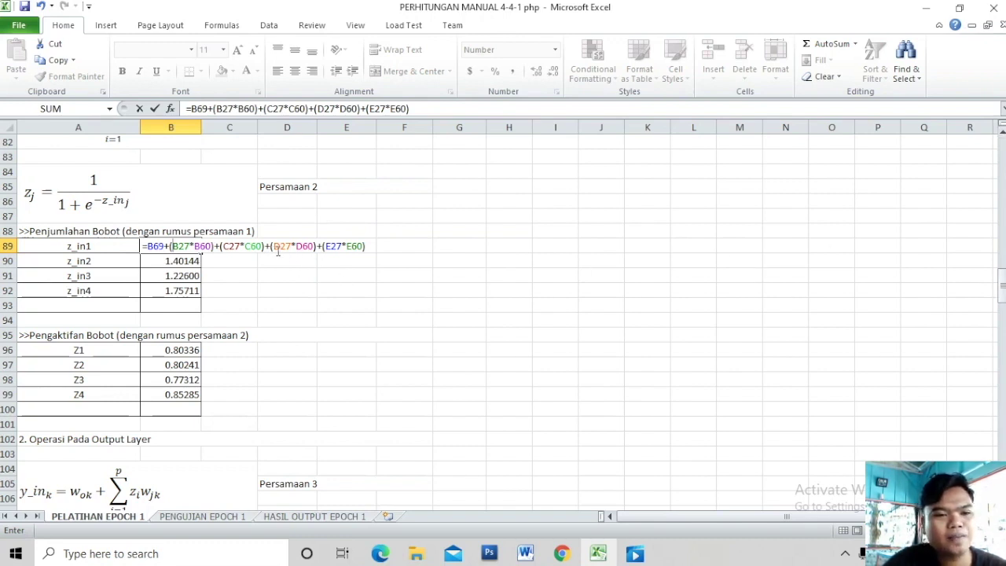
pyautogui.moveTo(1003, 291); pyautogui.dragTo(1002, 247)
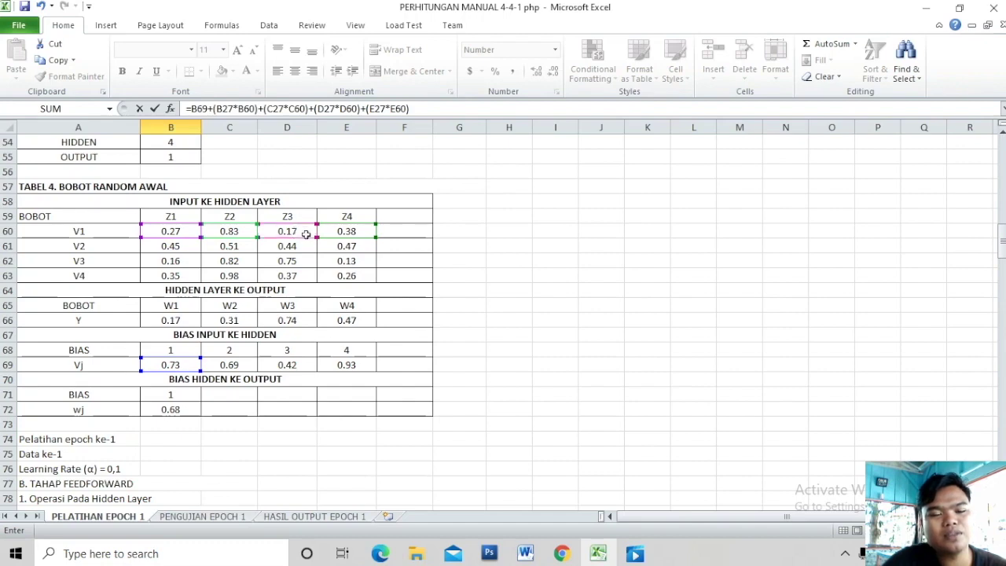
pyautogui.moveTo(1002, 250); pyautogui.dragTo(1002, 252)
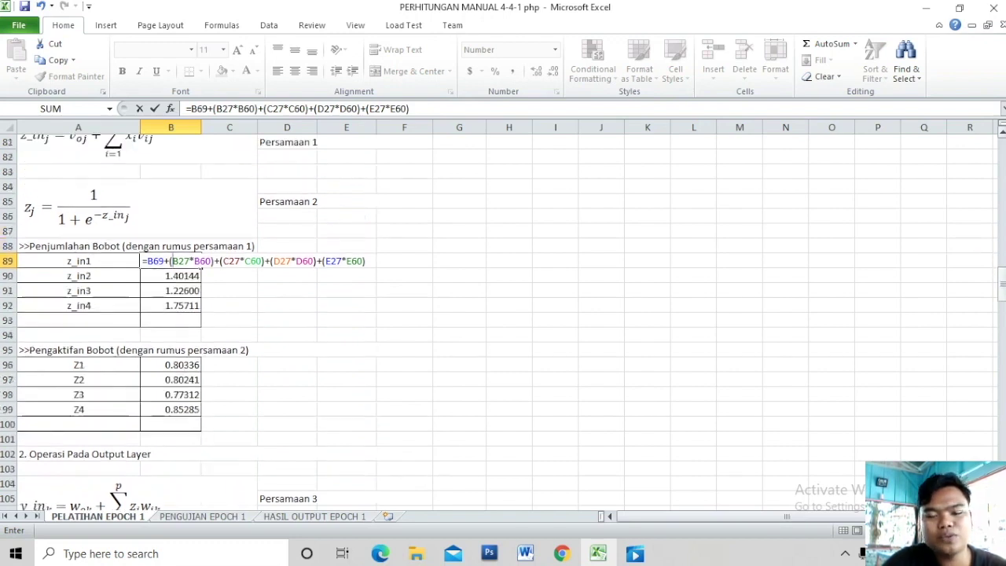
pyautogui.moveTo(1001, 290); pyautogui.dragTo(1001, 199)
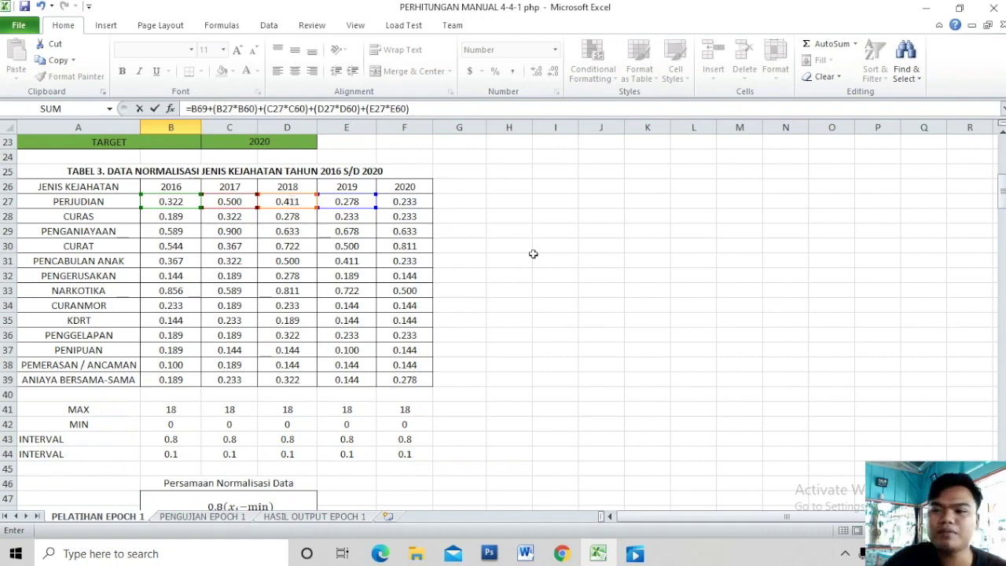
pyautogui.moveTo(1001, 201); pyautogui.dragTo(1002, 304)
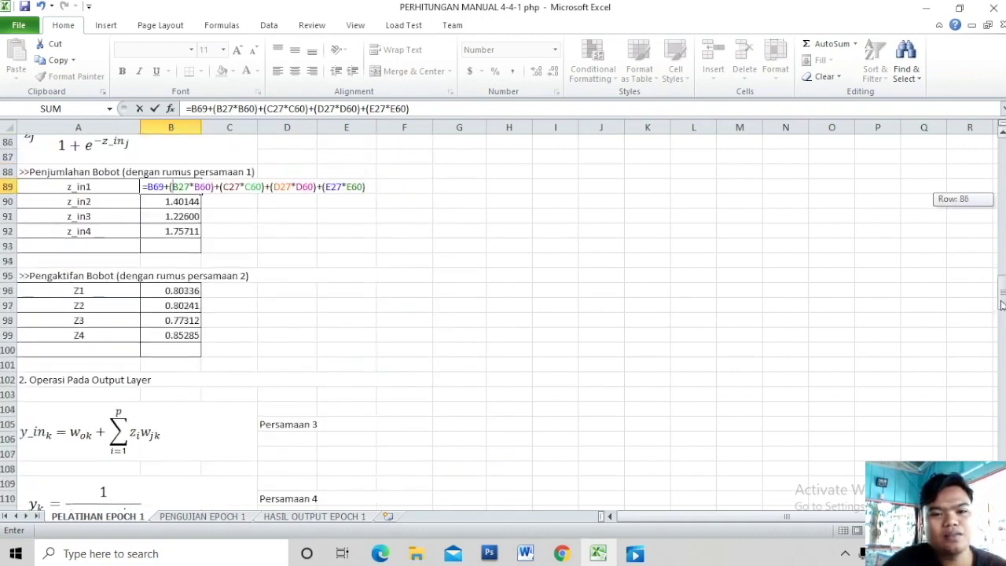
pyautogui.moveTo(1001, 305); pyautogui.dragTo(1001, 291)
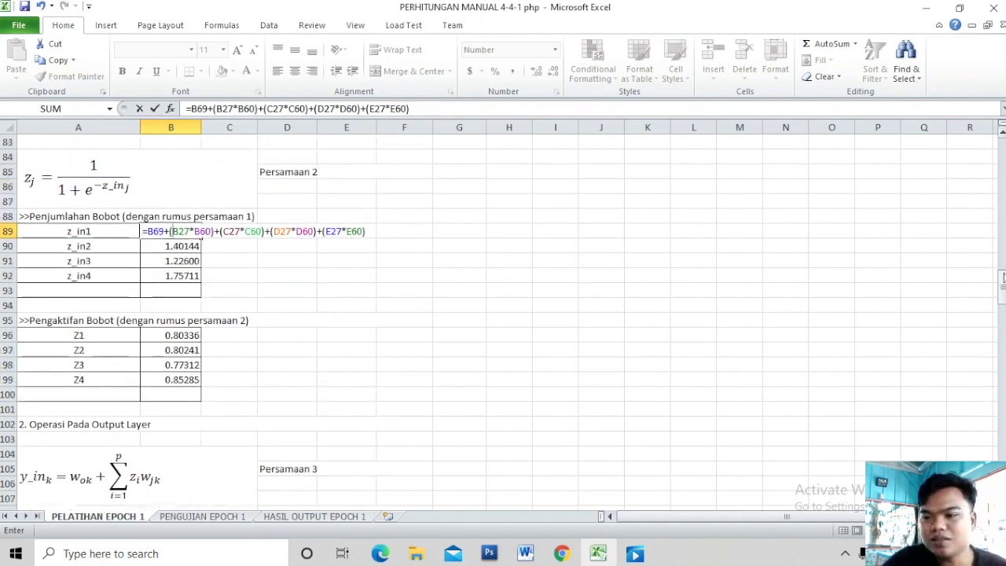
pyautogui.moveTo(1001, 277); pyautogui.dragTo(1001, 227)
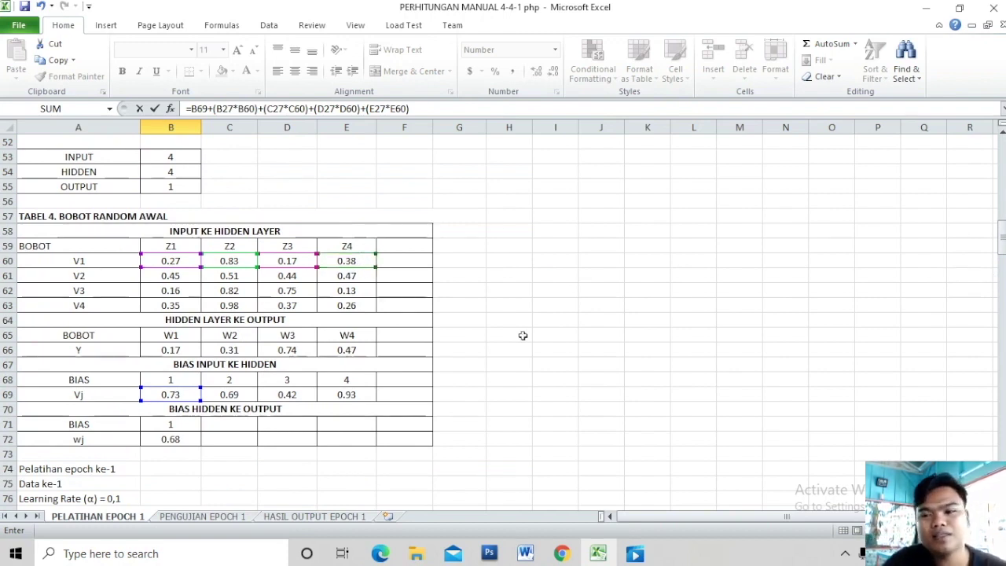
pyautogui.moveTo(1001, 228); pyautogui.dragTo(1001, 240)
pyautogui.click(183, 319)
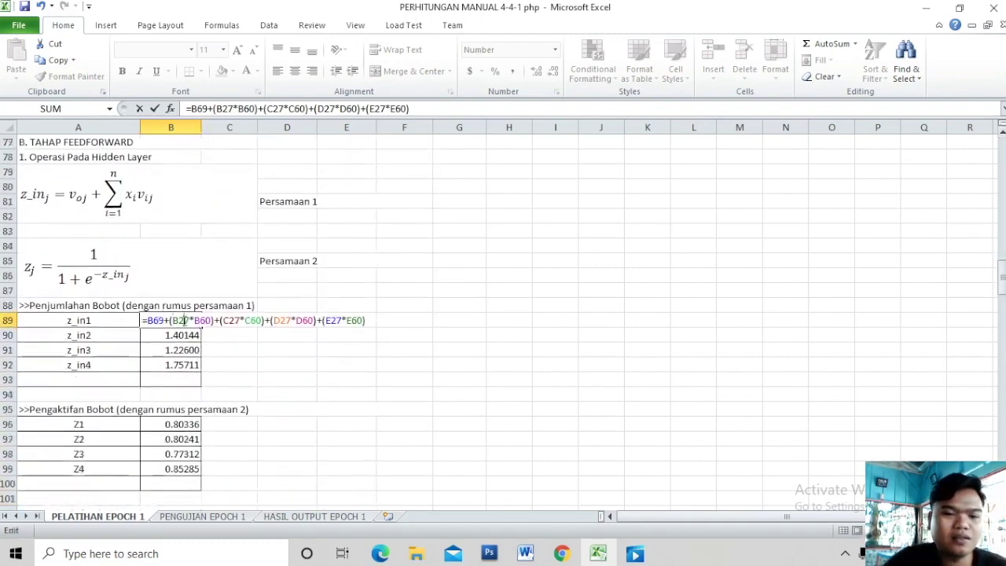
pyautogui.press('Return')
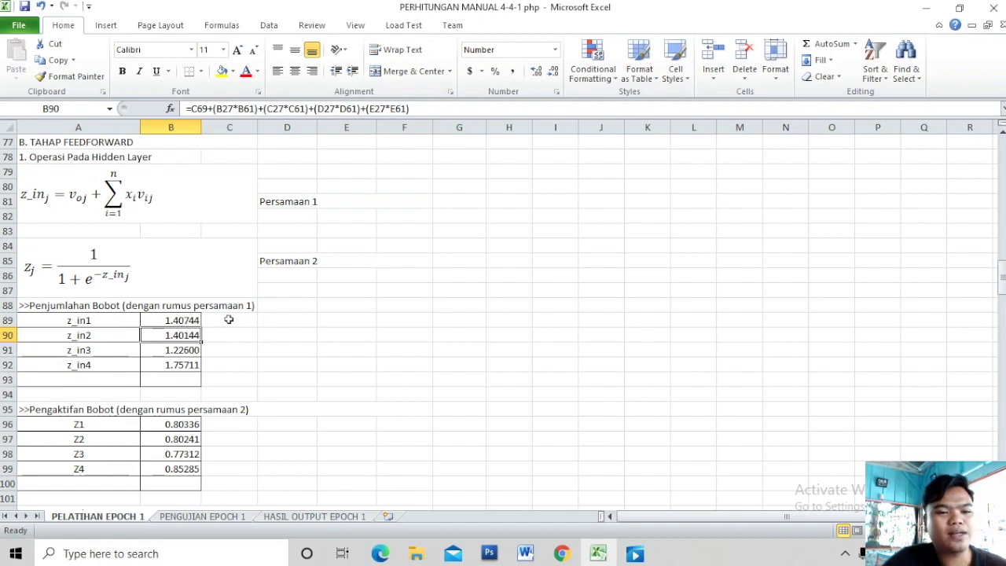
# Open B90's z_in2 formula and trace bias C69 (0.69) and V2 weights 0.45, 0.51, 0.44, 0.47
pyautogui.click(113, 336)
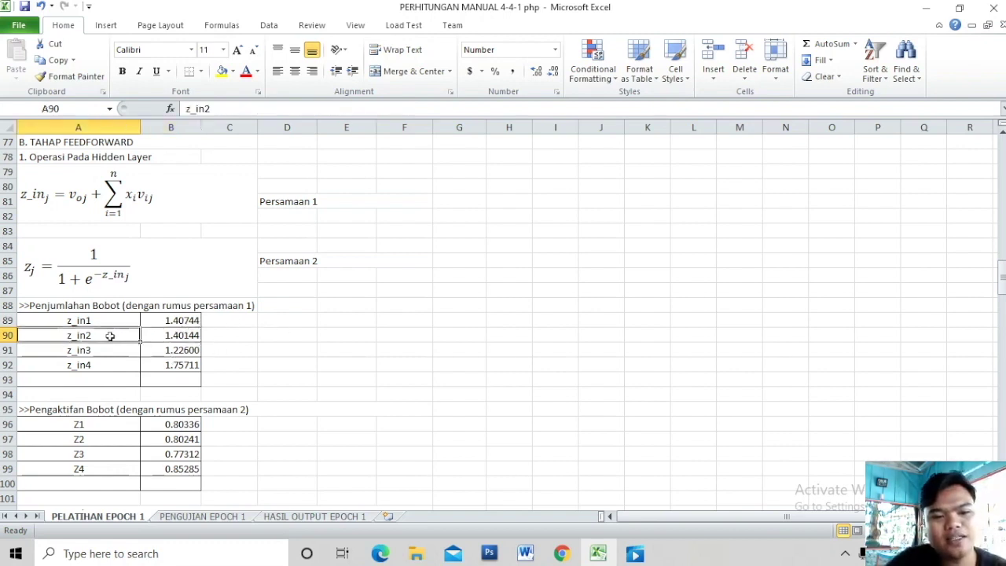
pyautogui.doubleClick(180, 335)
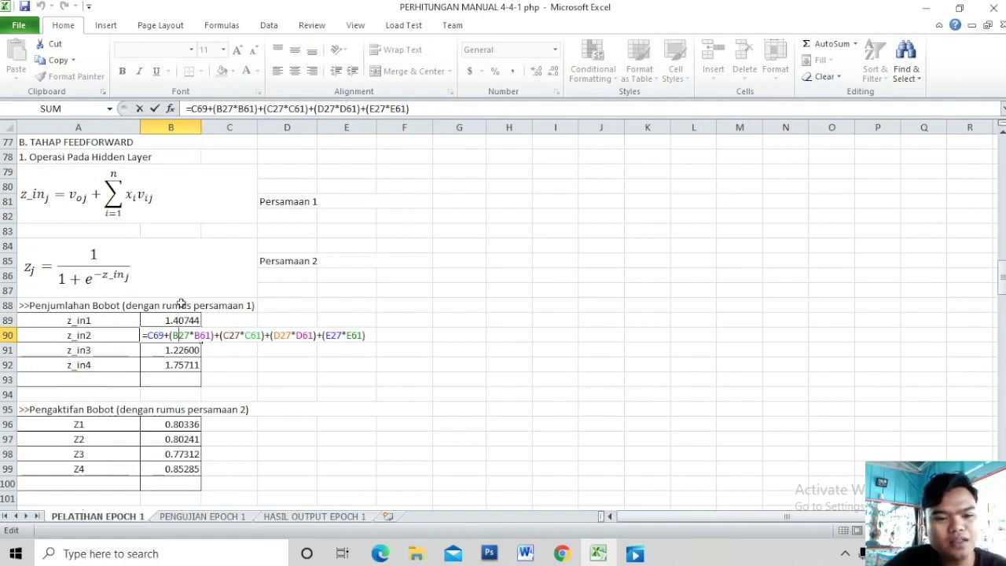
pyautogui.moveTo(1003, 268); pyautogui.dragTo(1003, 262)
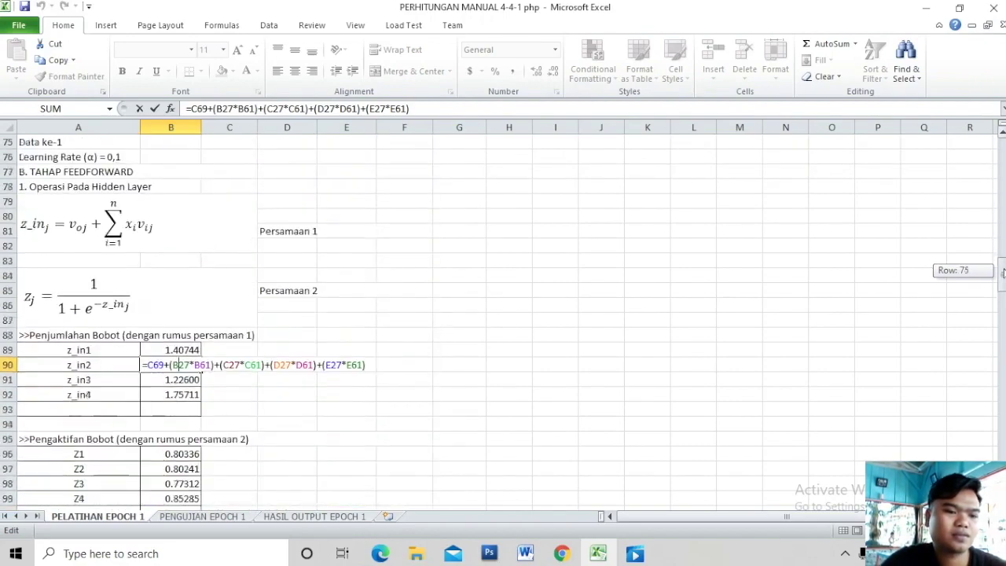
pyautogui.moveTo(1003, 261); pyautogui.dragTo(1002, 252)
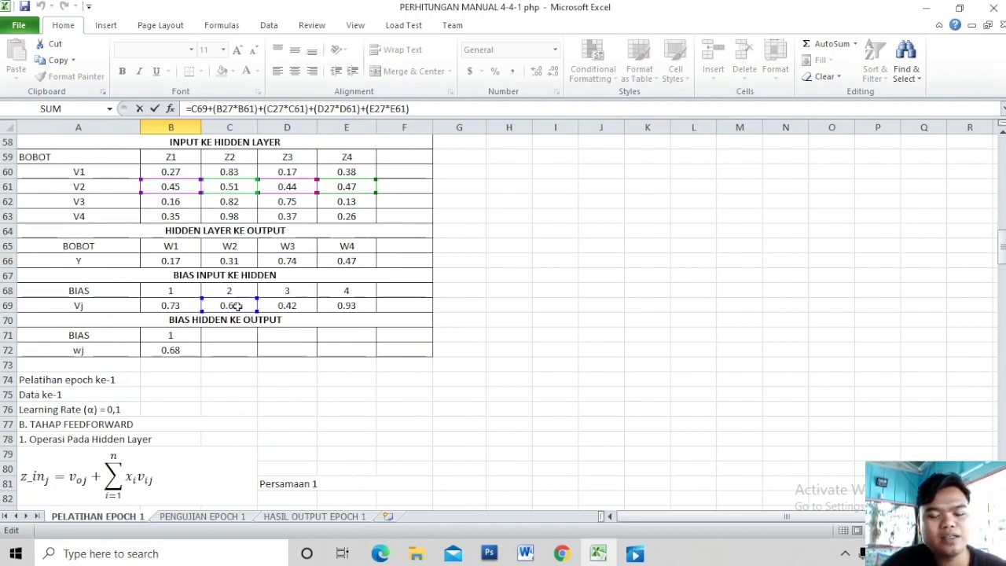
pyautogui.moveTo(1001, 238); pyautogui.dragTo(1001, 278)
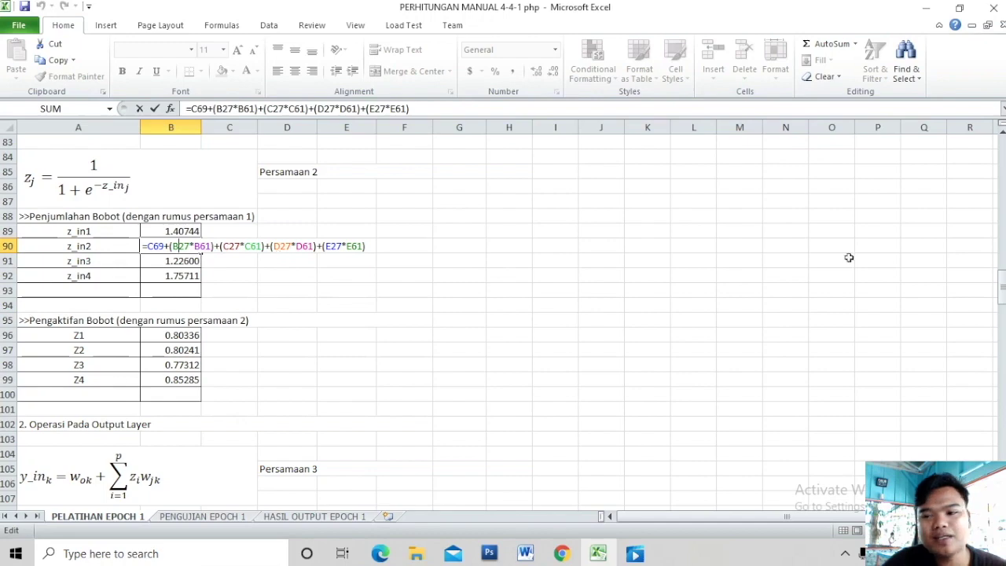
pyautogui.moveTo(1001, 291); pyautogui.dragTo(1002, 236)
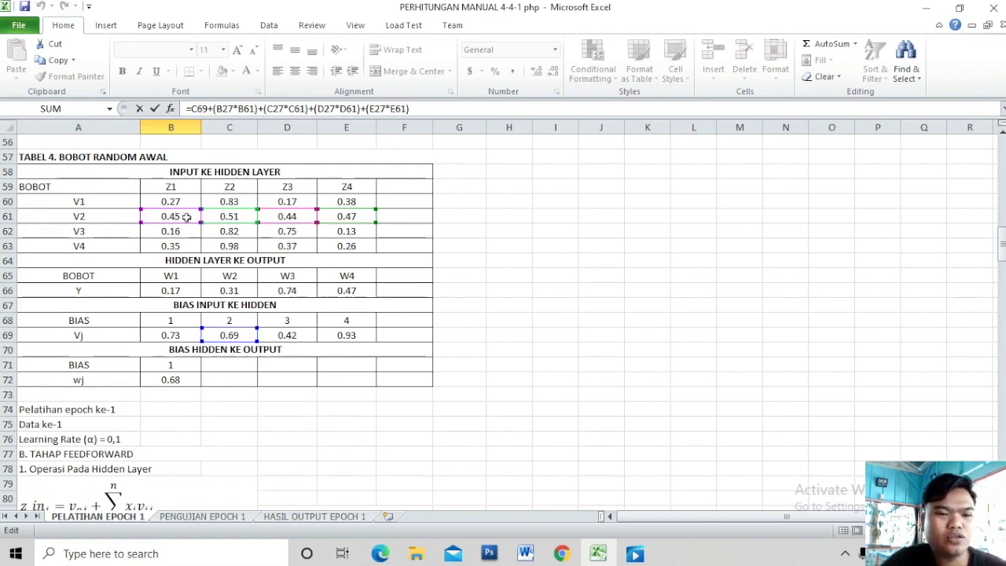
pyautogui.moveTo(1001, 235); pyautogui.dragTo(1001, 287)
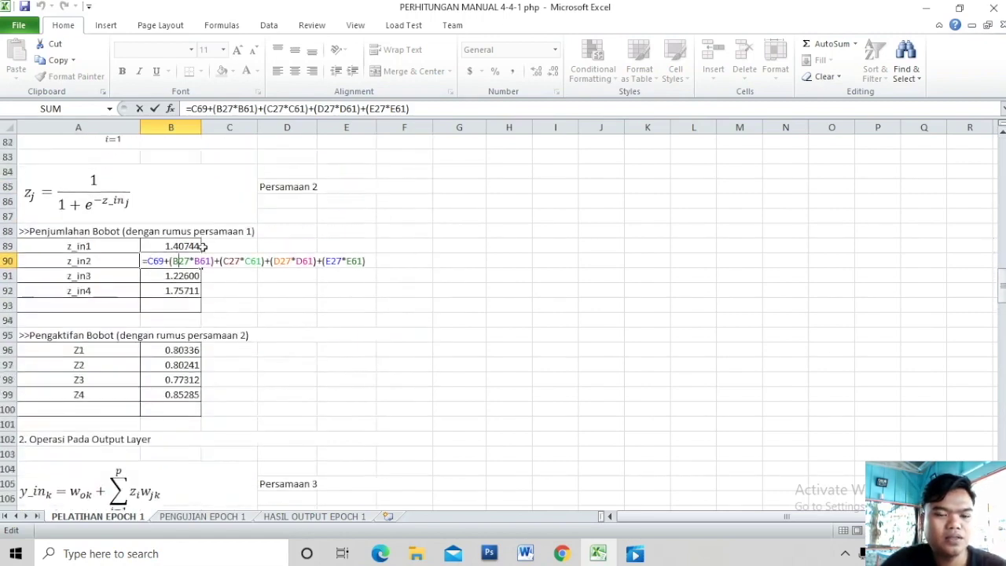
pyautogui.press('Left')
pyautogui.press('Left')
pyautogui.press('Left')
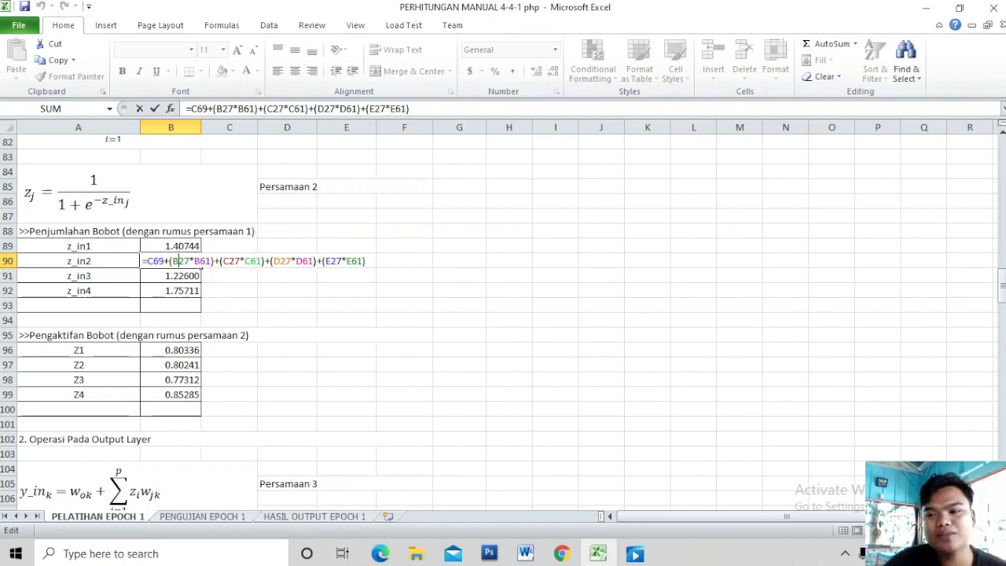
pyautogui.moveTo(1002, 292); pyautogui.dragTo(1001, 242)
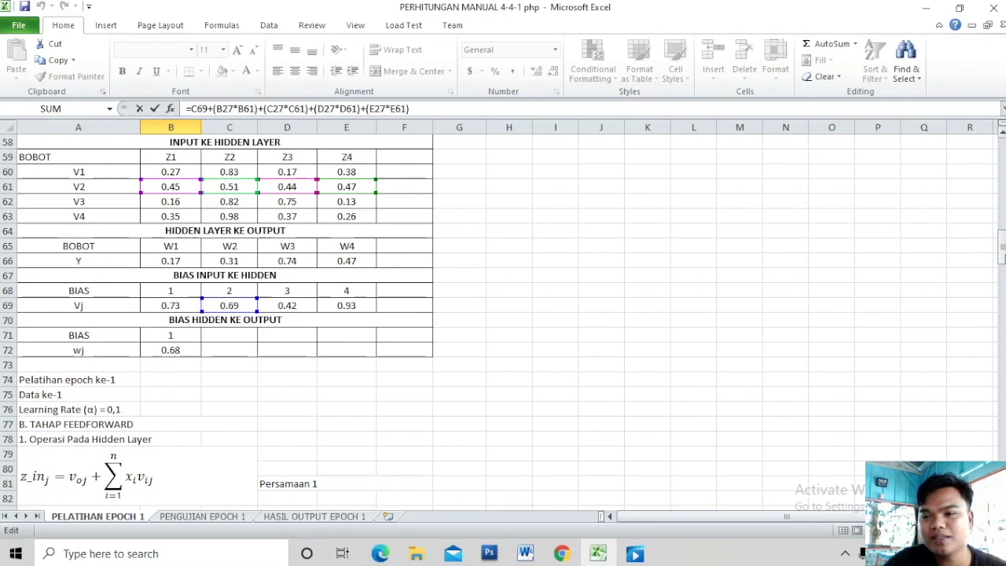
pyautogui.moveTo(1002, 253); pyautogui.dragTo(1002, 271)
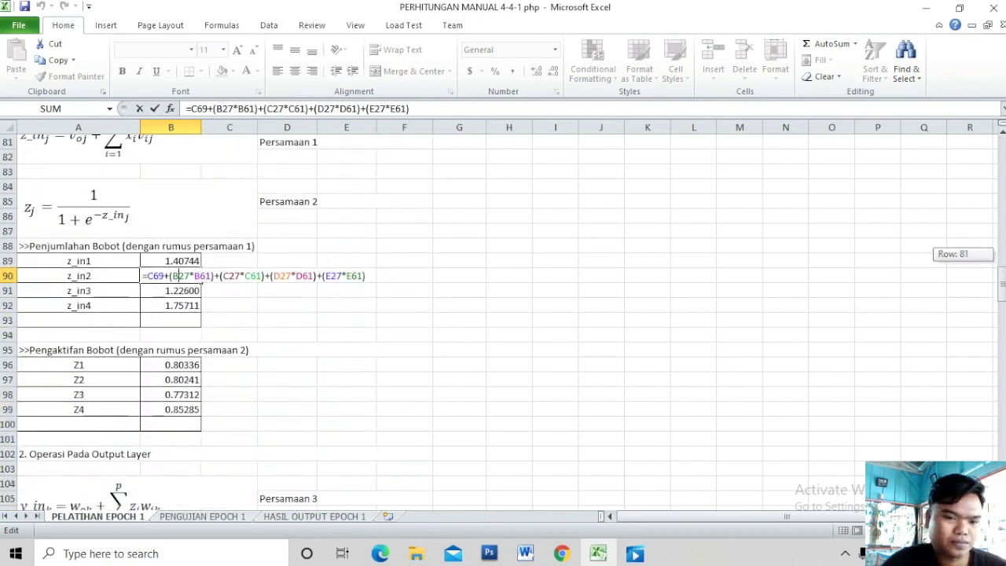
pyautogui.moveTo(1001, 271); pyautogui.dragTo(1001, 275)
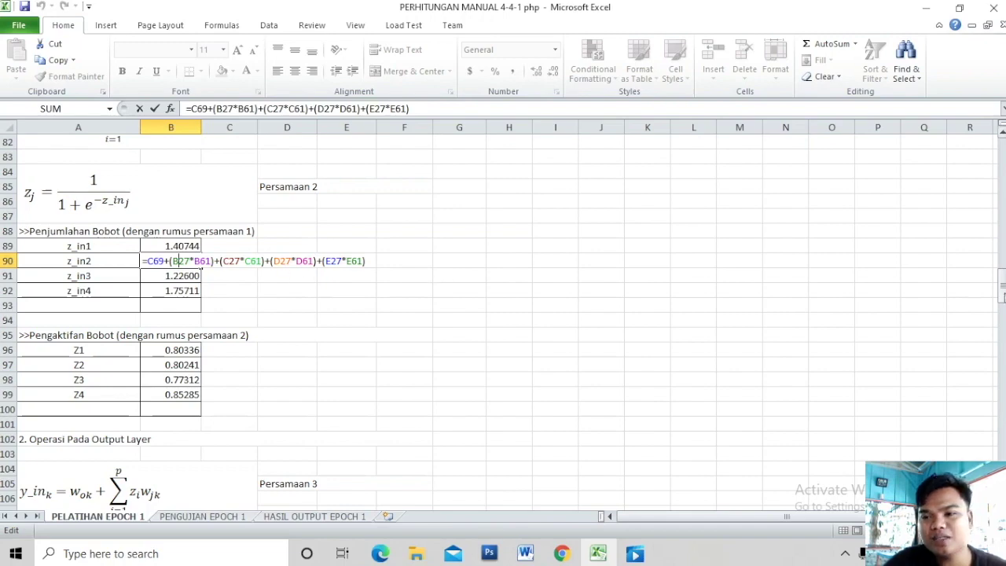
pyautogui.moveTo(1003, 296); pyautogui.dragTo(1002, 251)
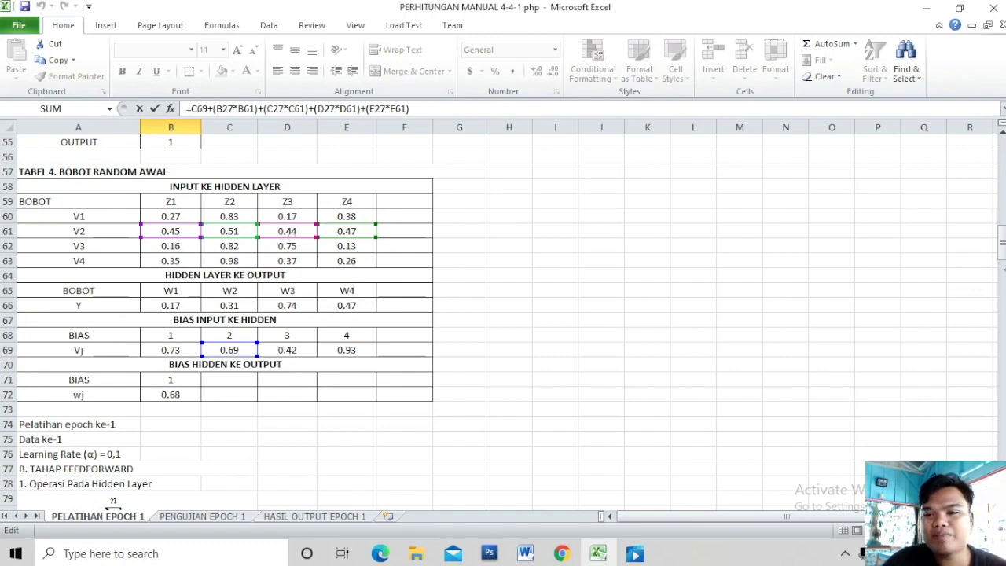
pyautogui.moveTo(1001, 239); pyautogui.dragTo(1001, 271)
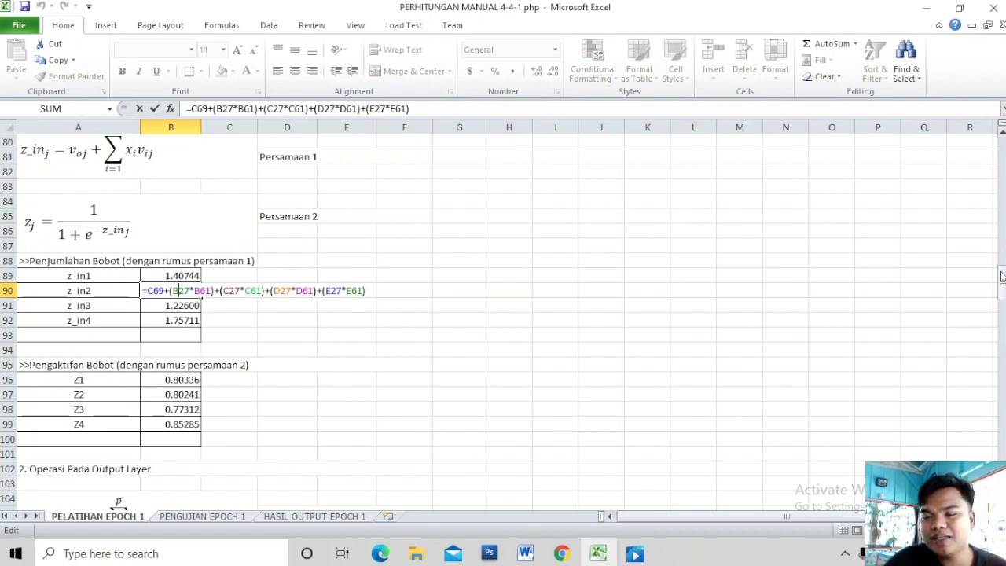
pyautogui.moveTo(1001, 275); pyautogui.dragTo(1001, 201)
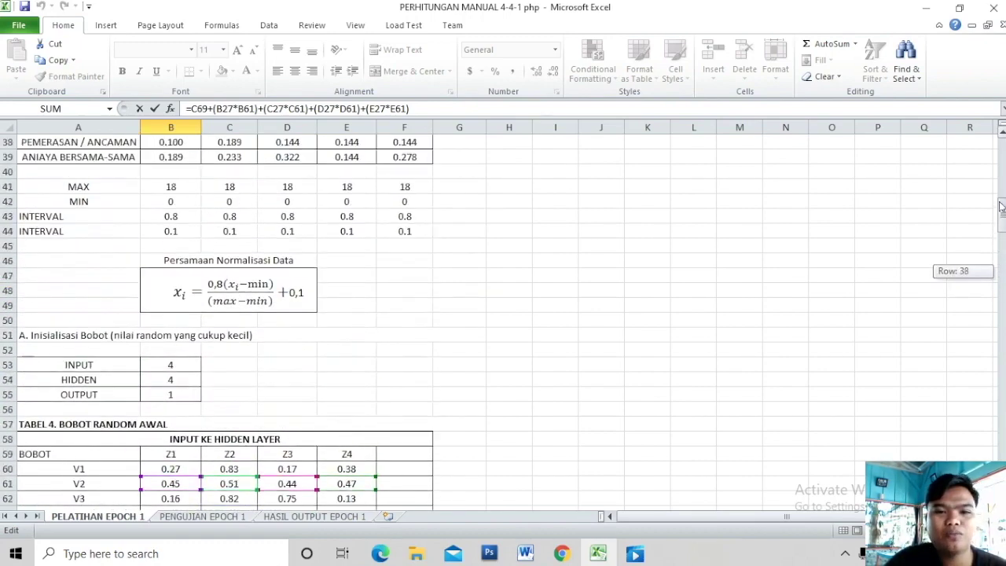
# Scroll back to the feedforward rows and commit B90 unchanged at 1.40144
pyautogui.moveTo(1001, 201); pyautogui.dragTo(1001, 183)
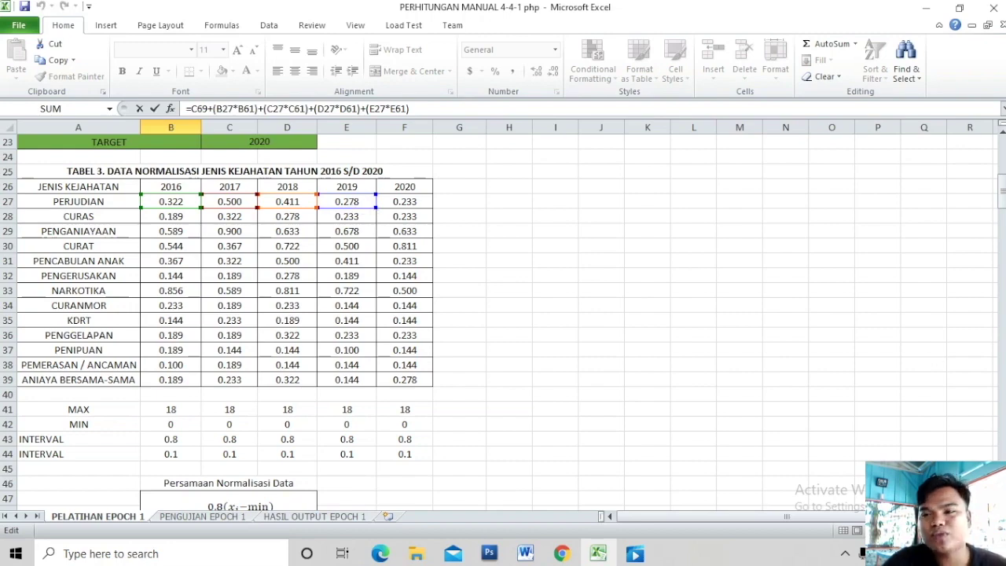
pyautogui.moveTo(1001, 193); pyautogui.dragTo(1001, 248)
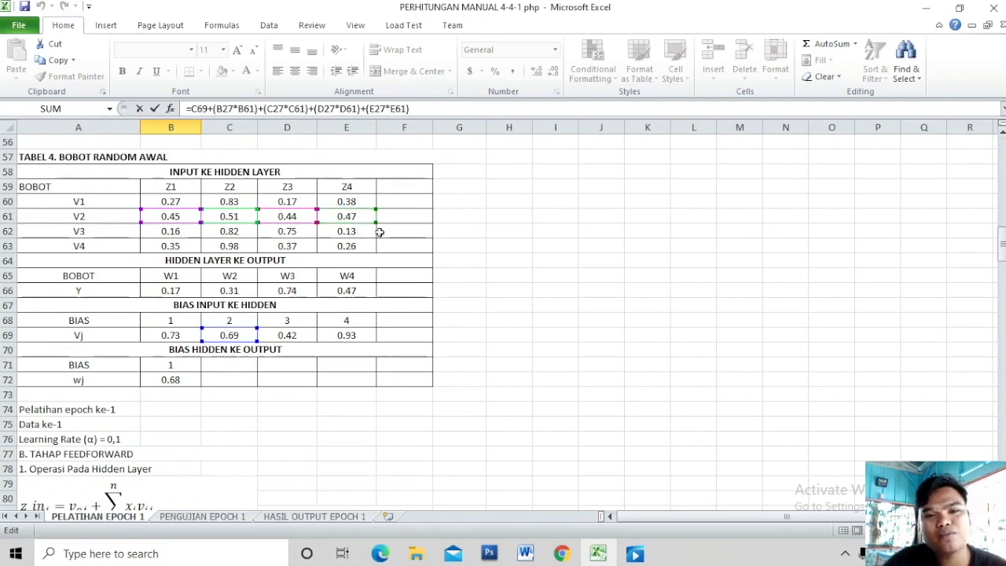
pyautogui.moveTo(1001, 248); pyautogui.dragTo(1001, 266)
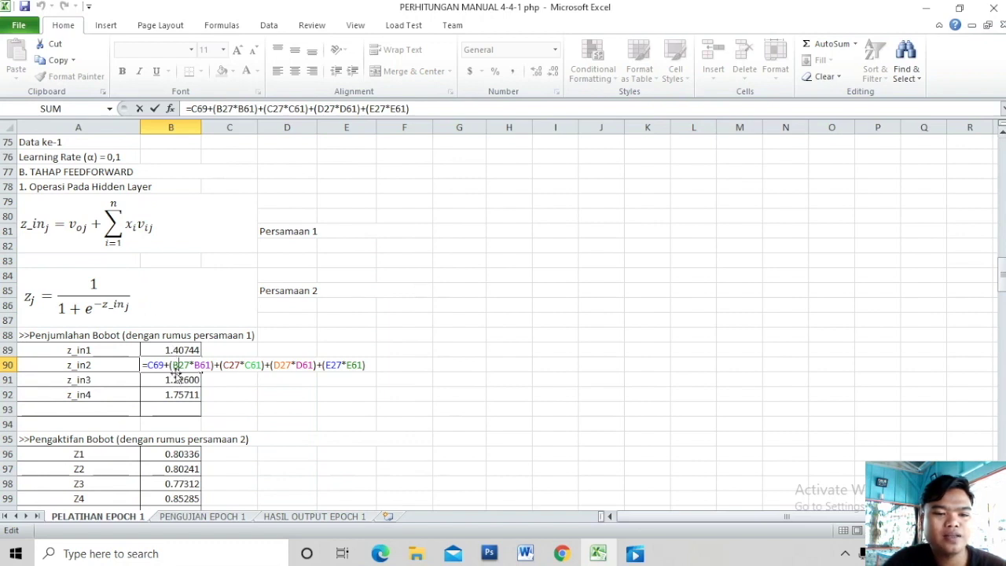
pyautogui.press('Return')
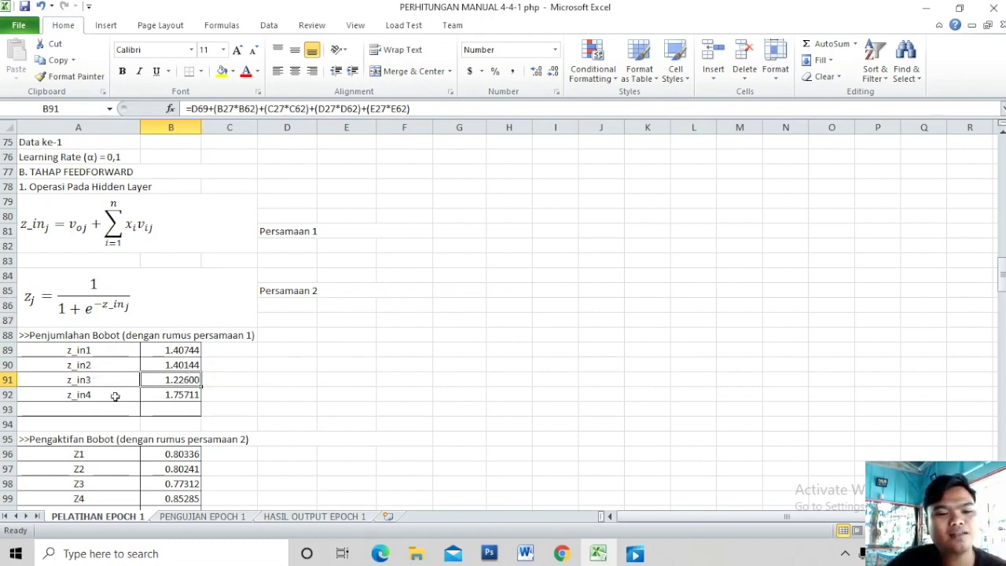
pyautogui.click(178, 394)
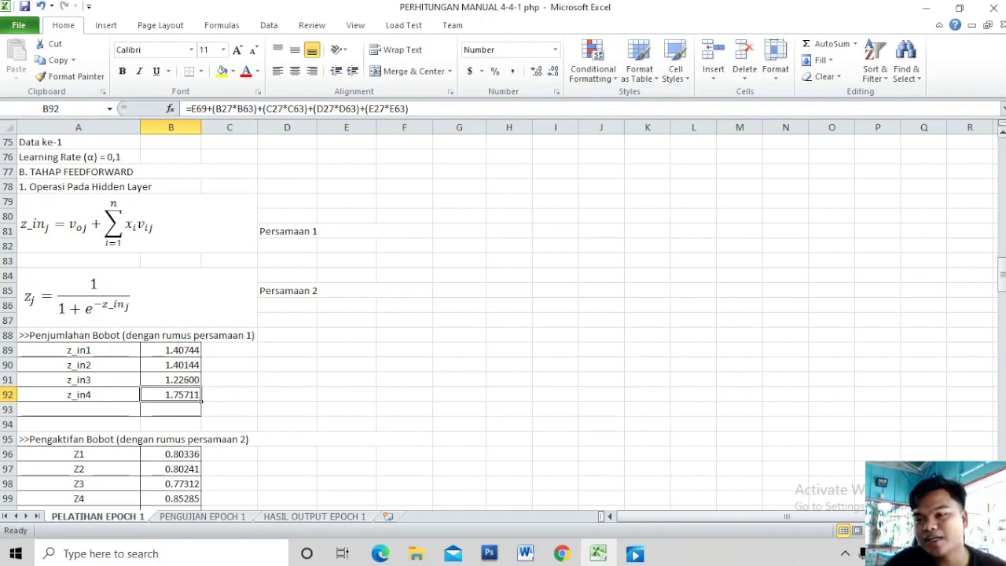
pyautogui.moveTo(1001, 268); pyautogui.dragTo(1001, 280)
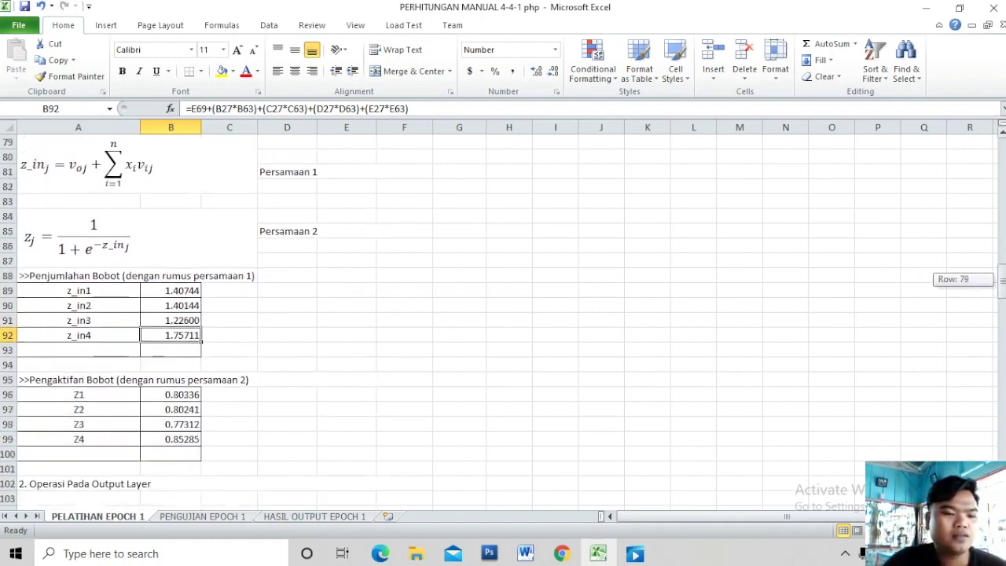
pyautogui.moveTo(1001, 280); pyautogui.dragTo(1001, 286)
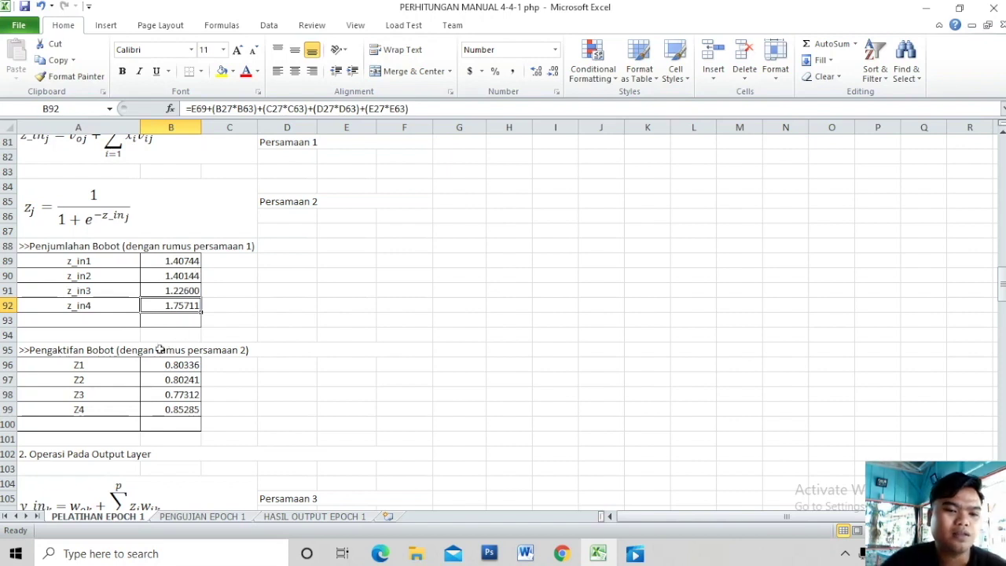
pyautogui.click(157, 349)
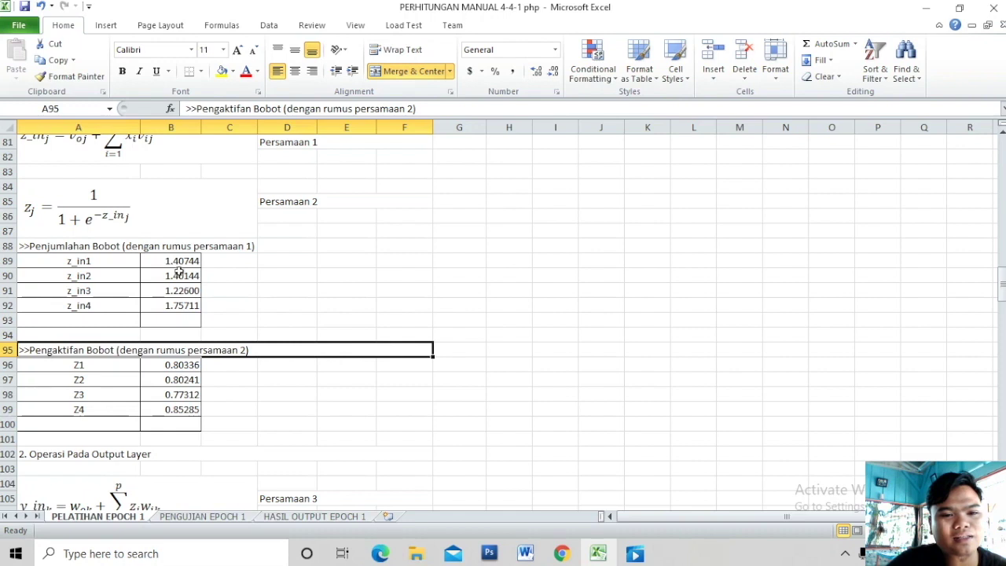
# Recommit Z1's sigmoid =1/(1+EXP(-(B89))) in B96, tracing its z_in1 input, keeping 0.80336
pyautogui.doubleClick(157, 365)
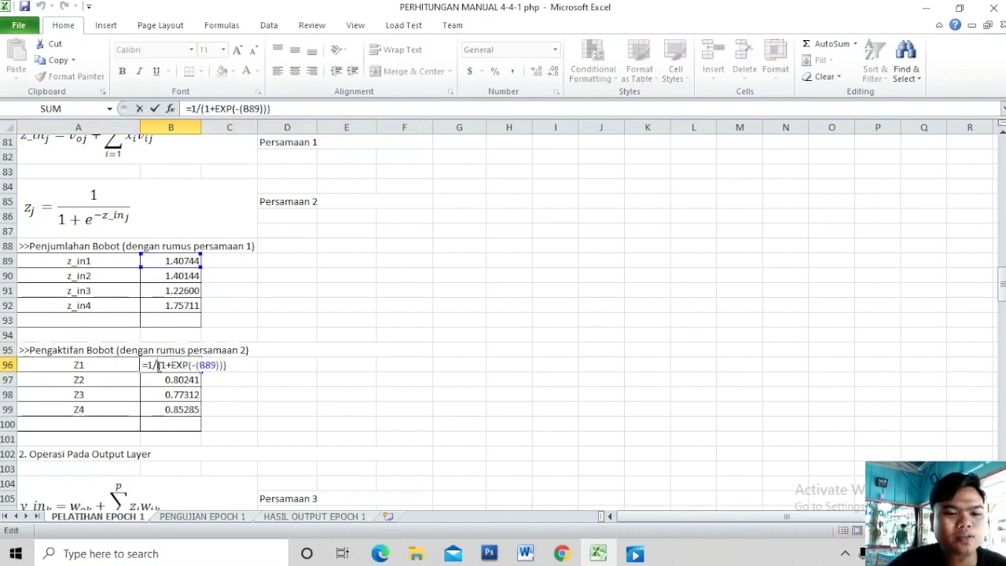
pyautogui.click(156, 364)
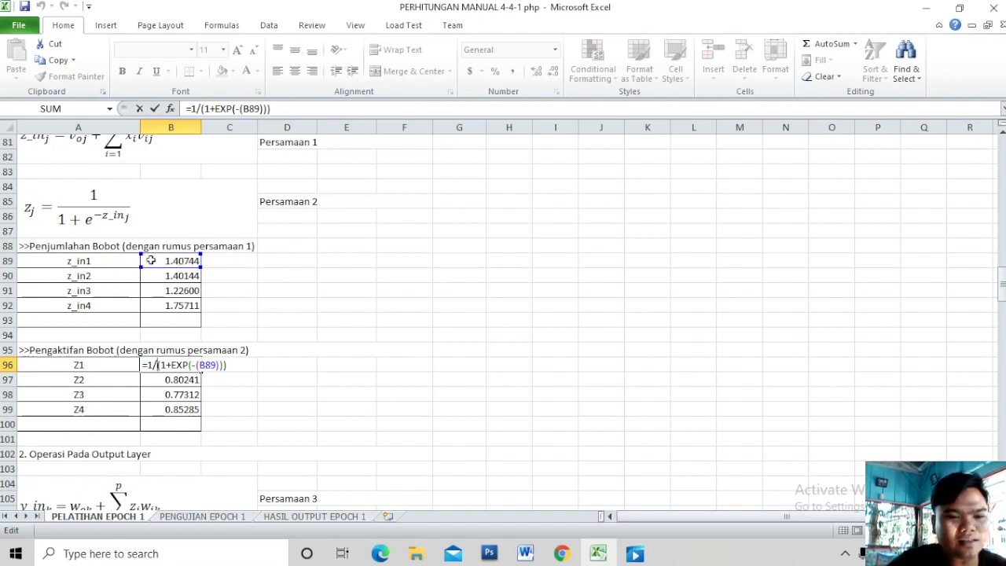
pyautogui.moveTo(140, 263); pyautogui.dragTo(176, 266)
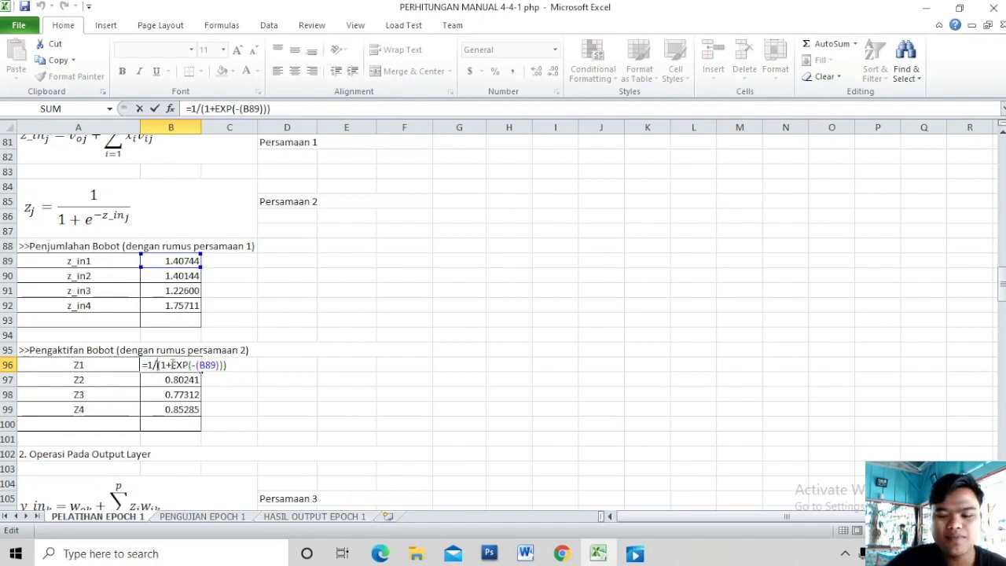
pyautogui.press('Return')
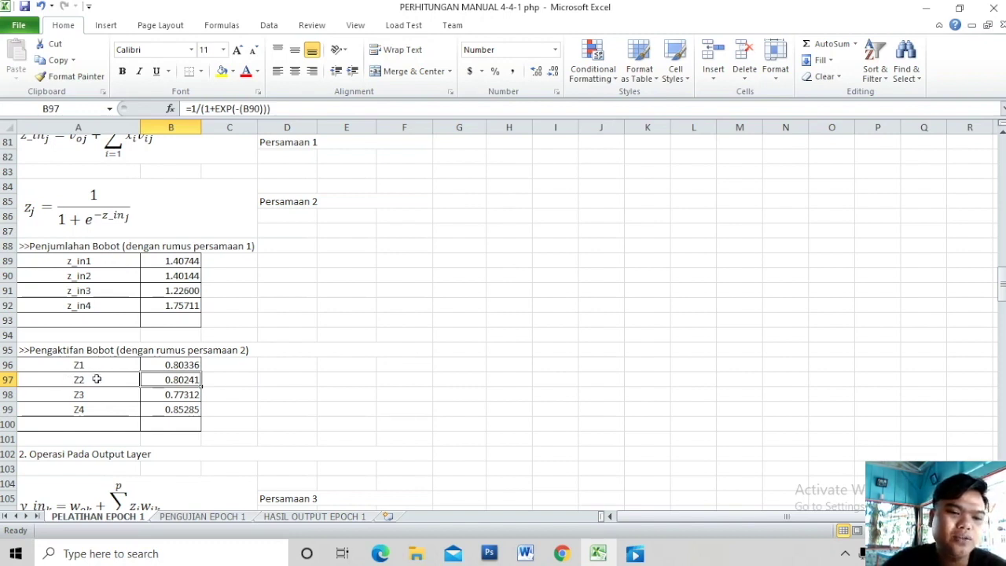
# Recommit Z2's sigmoid =1/(1+EXP(-(B90))) in B97 from z_in2, keeping 0.80241
pyautogui.doubleClick(171, 380)
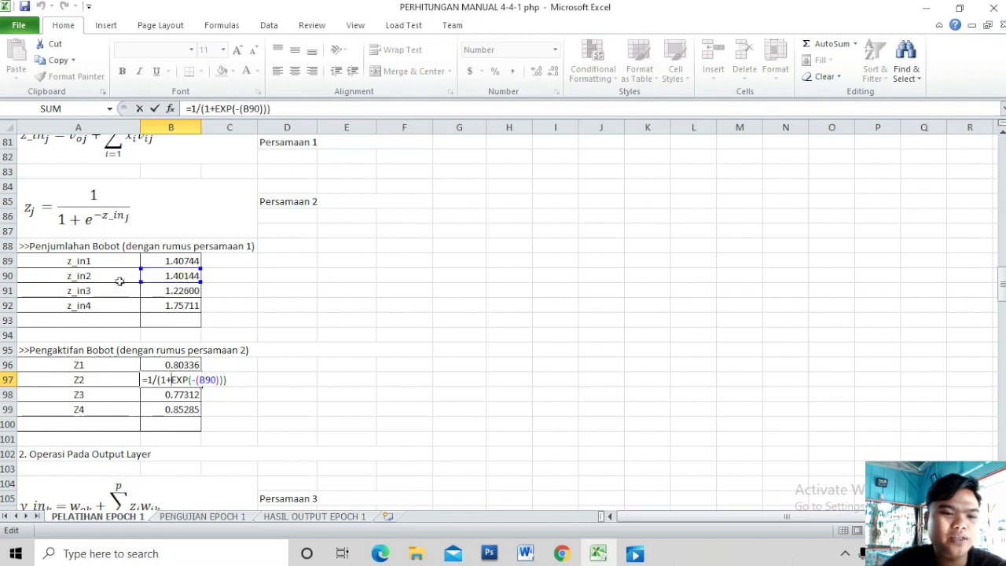
pyautogui.click(181, 277)
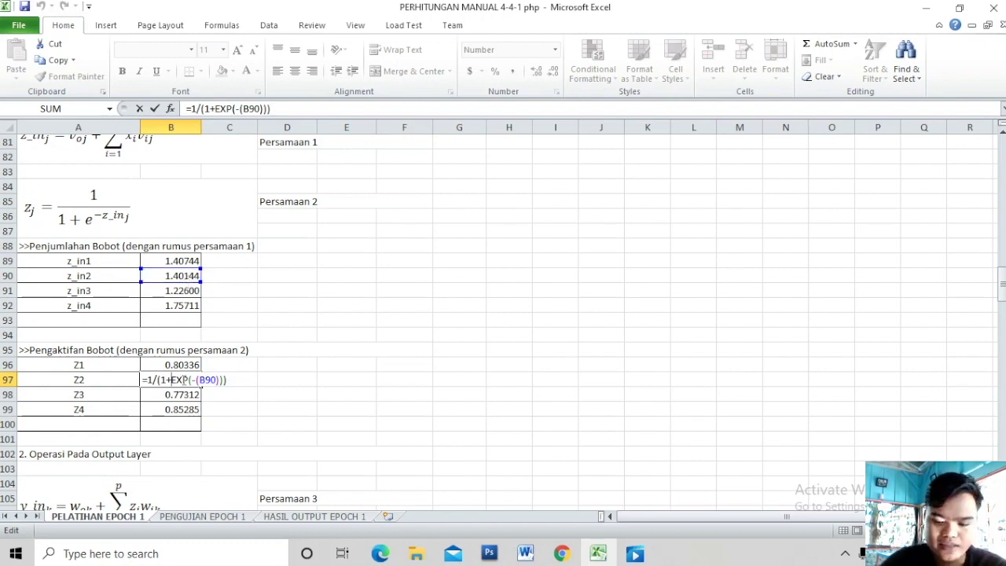
pyautogui.press('Return')
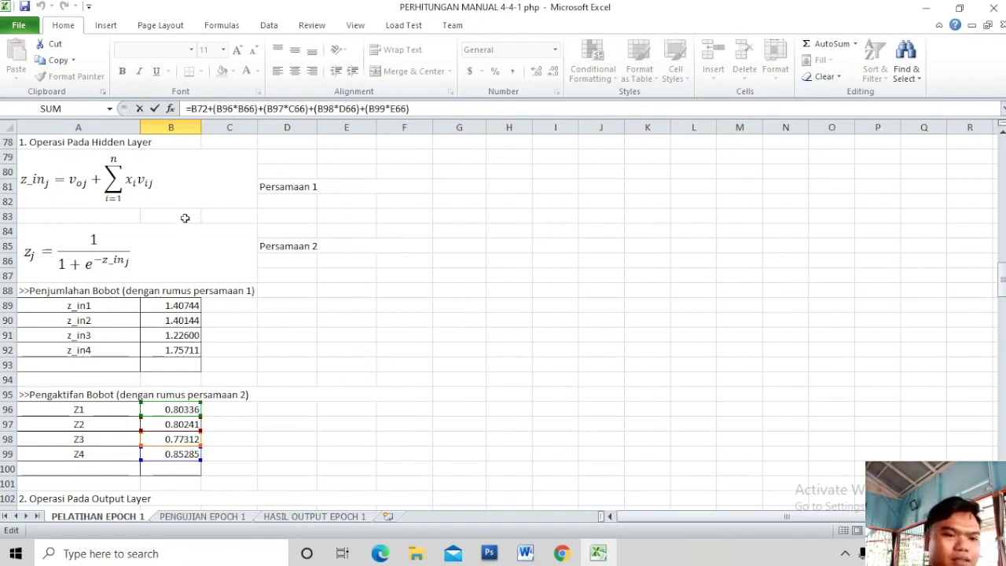
# Commit y_in in B115 at 2.03827, then reopen it to trace the 0.68 bias in B72
pyautogui.moveTo(1002, 288); pyautogui.dragTo(1002, 283)
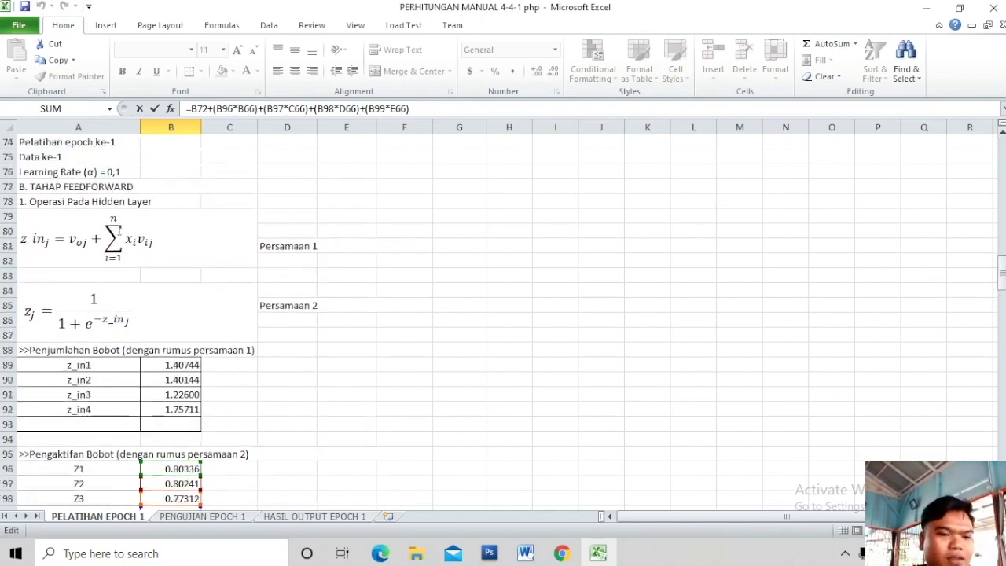
pyautogui.moveTo(1002, 267); pyautogui.dragTo(1002, 277)
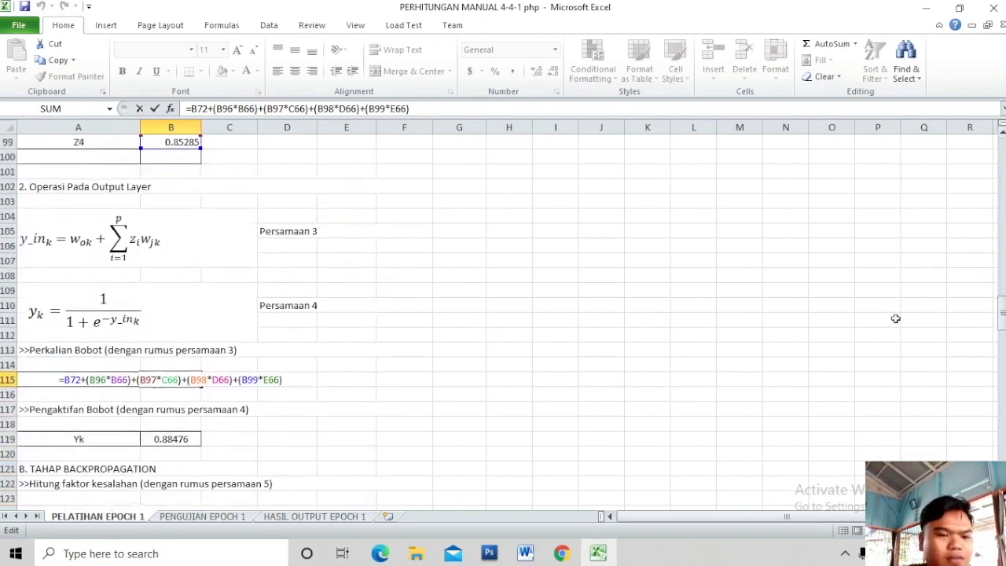
pyautogui.click(169, 251)
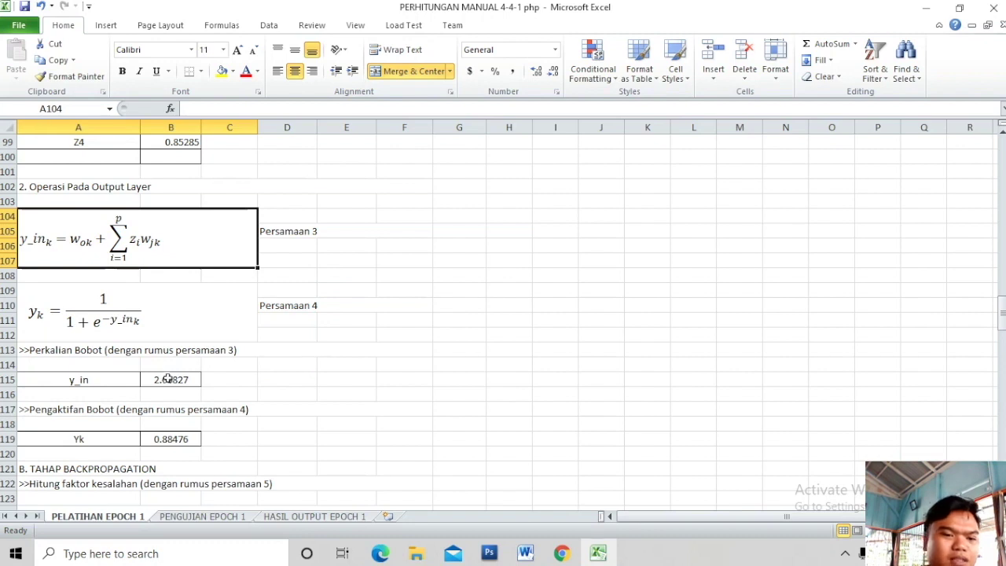
pyautogui.doubleClick(167, 379)
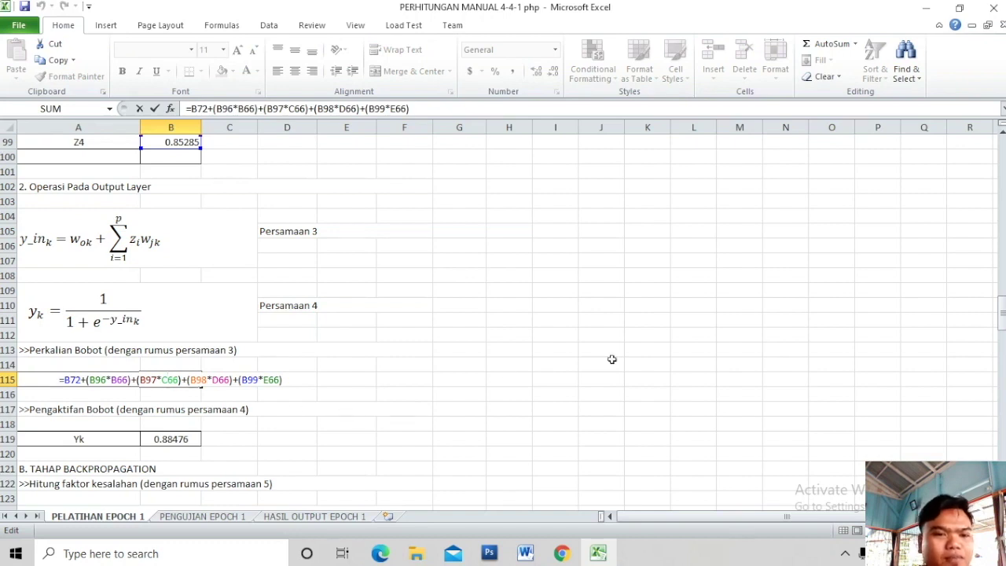
pyautogui.moveTo(1003, 323); pyautogui.dragTo(1003, 267)
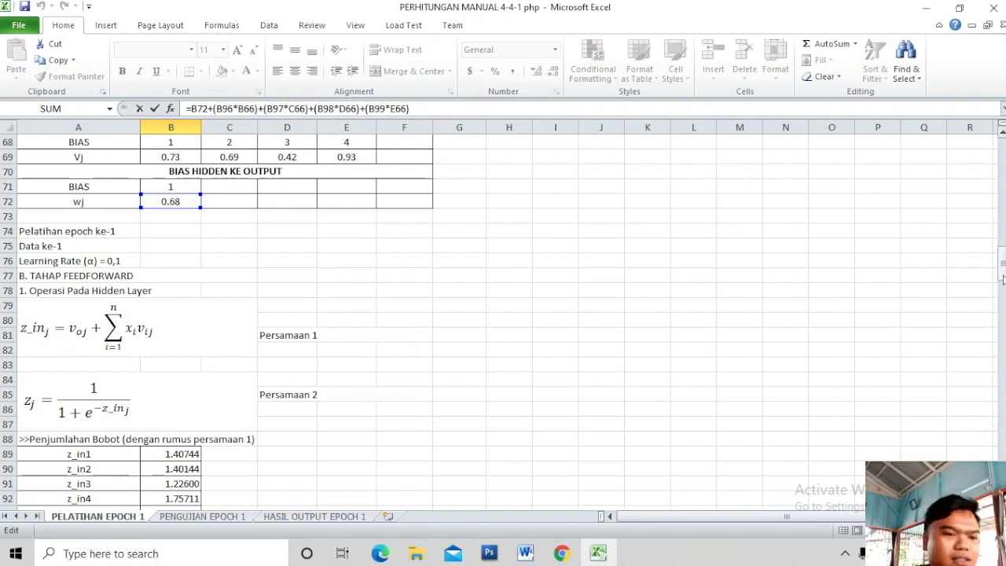
pyautogui.moveTo(1002, 279); pyautogui.dragTo(1002, 289)
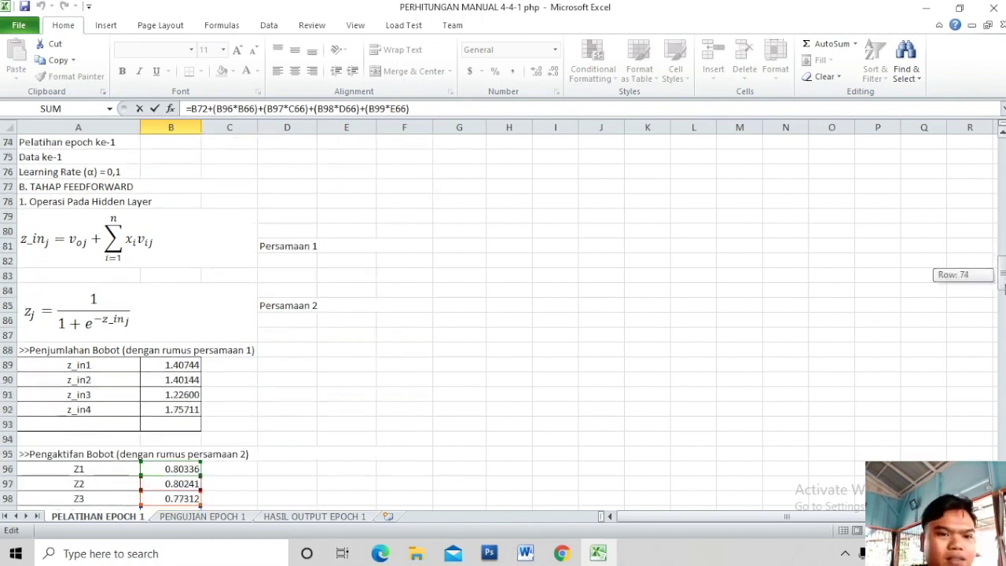
pyautogui.moveTo(1002, 289); pyautogui.dragTo(1002, 293)
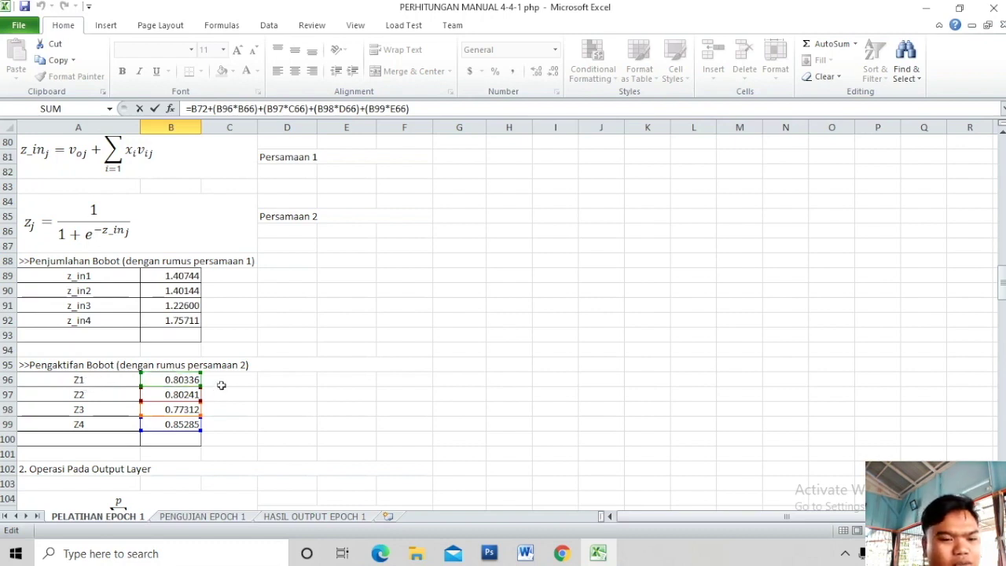
pyautogui.click(173, 380)
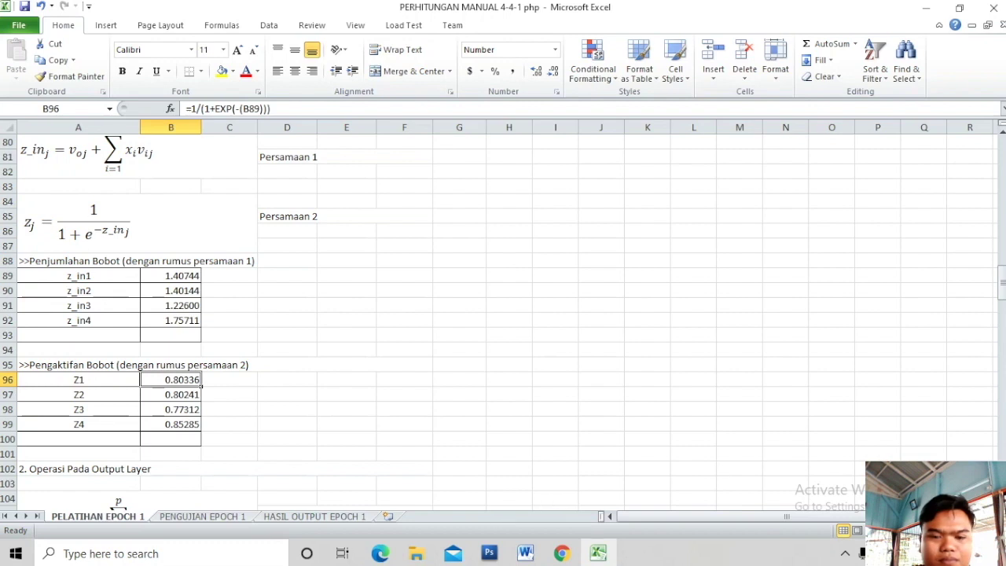
pyautogui.moveTo(1002, 294); pyautogui.dragTo(1002, 310)
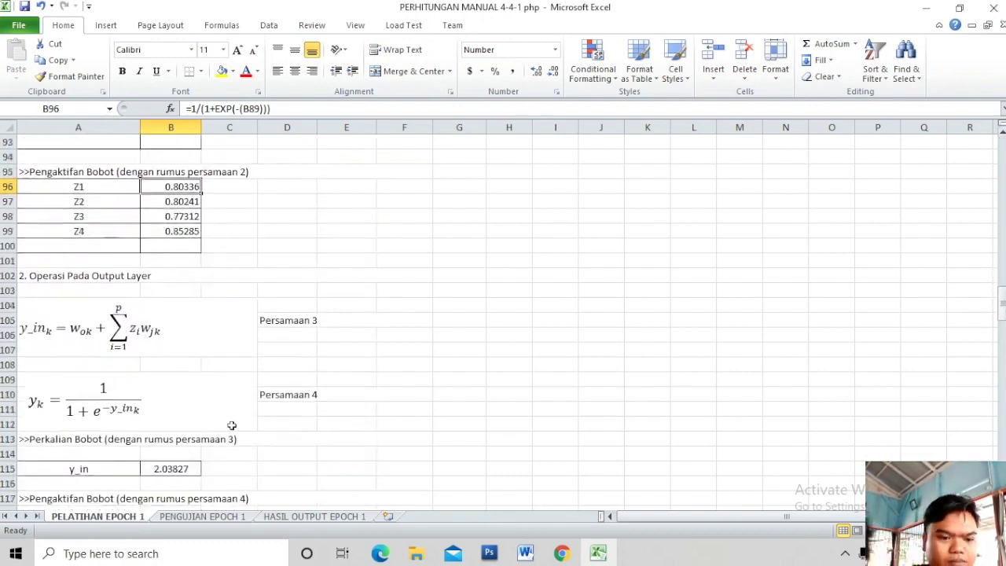
pyautogui.click(161, 469)
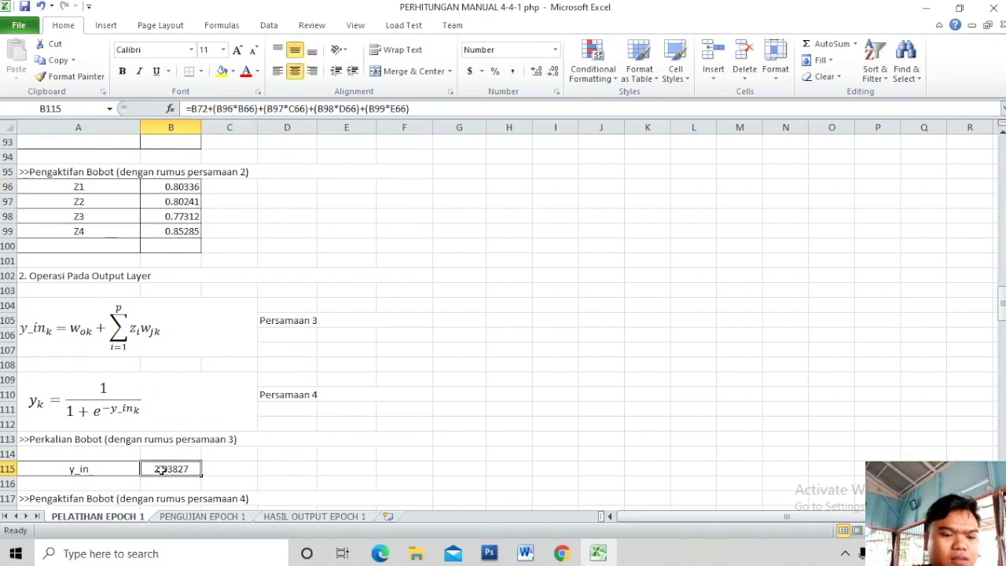
# Reopen B115's y_in formula to trace row-66 weights 0.17, 0.31, 0.74, 0.47 and bias 0.68
pyautogui.doubleClick(177, 470)
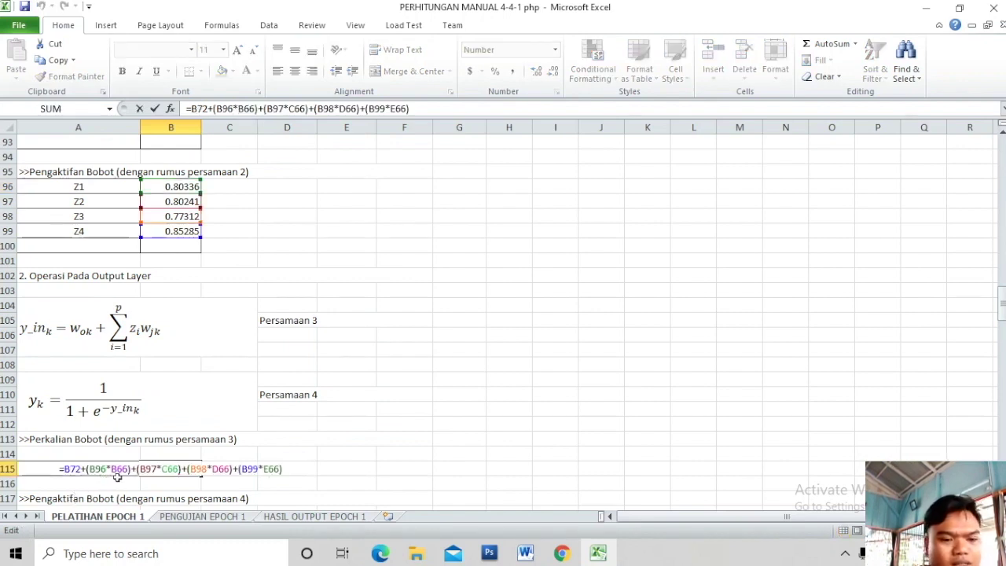
pyautogui.moveTo(1001, 305); pyautogui.dragTo(1001, 253)
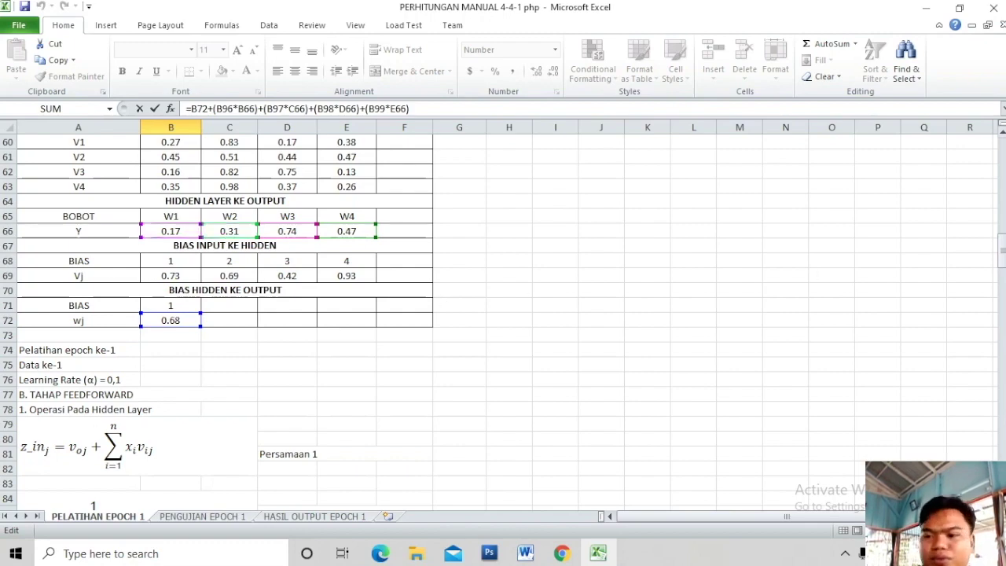
pyautogui.moveTo(1001, 253); pyautogui.dragTo(1002, 283)
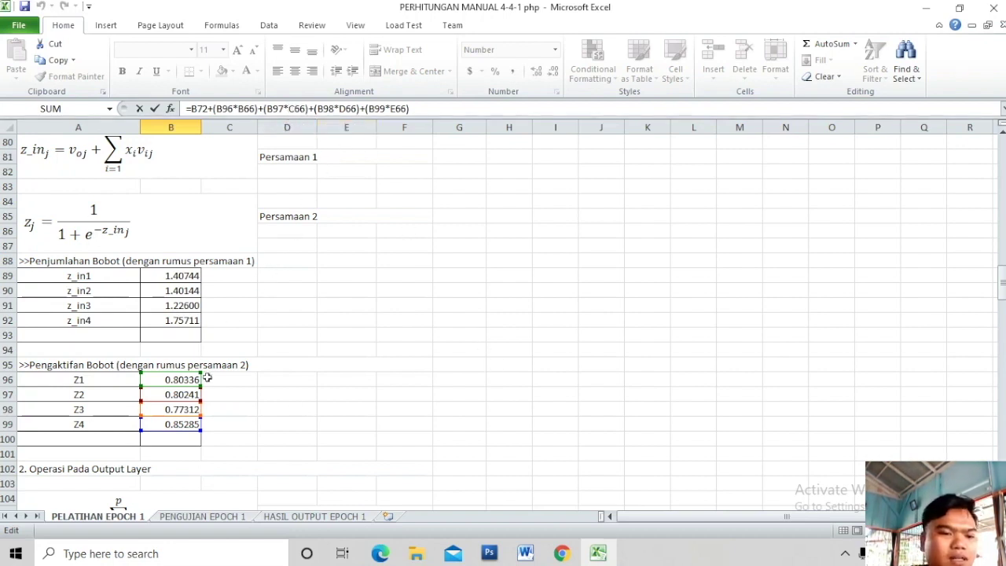
pyautogui.moveTo(1000, 284); pyautogui.dragTo(999, 243)
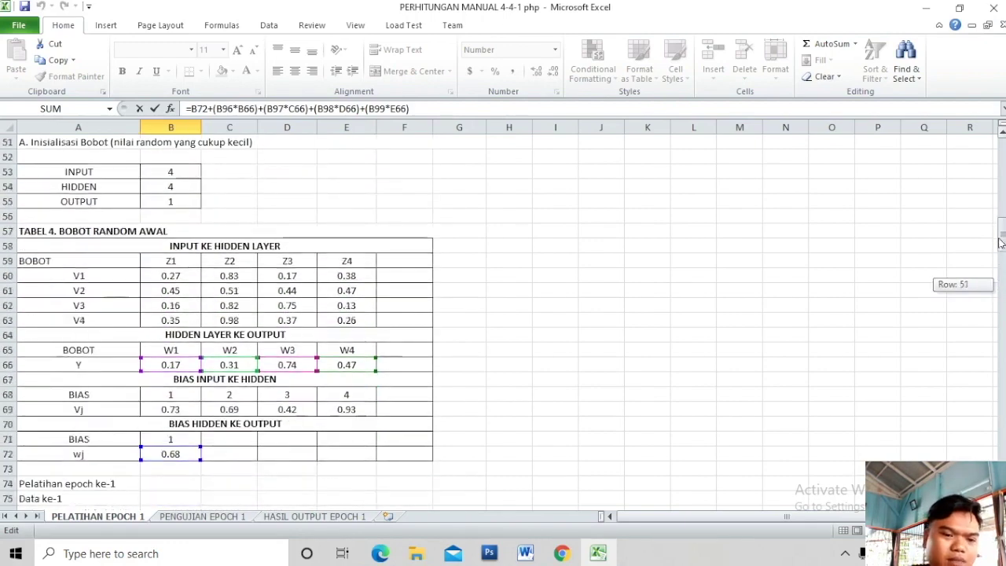
# Compare Z1–Z4 against the row-66 weights, then commit y_in unchanged at 2.03827
pyautogui.moveTo(999, 243); pyautogui.dragTo(1000, 243)
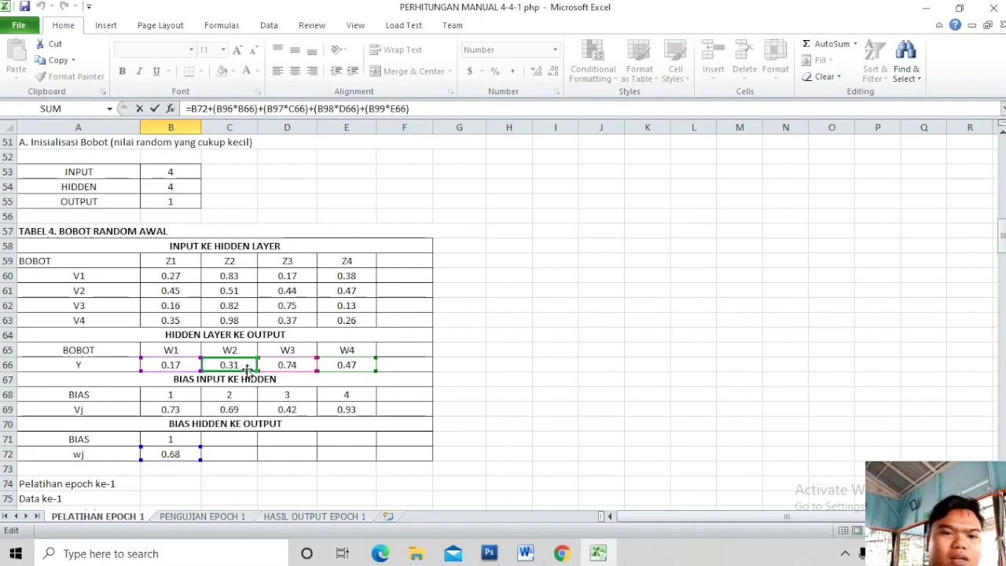
pyautogui.moveTo(1002, 243); pyautogui.dragTo(1002, 271)
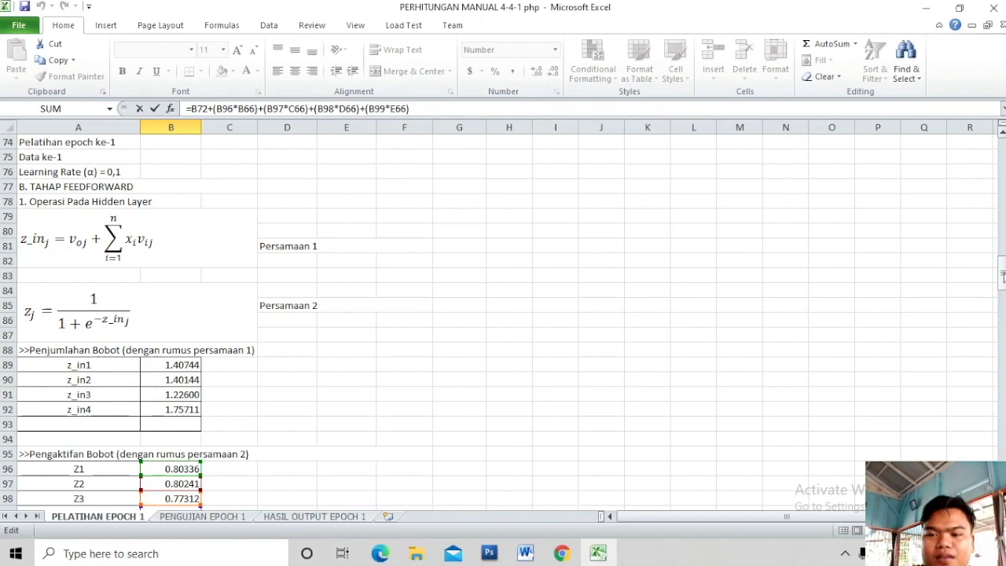
pyautogui.moveTo(1002, 267); pyautogui.dragTo(1002, 246)
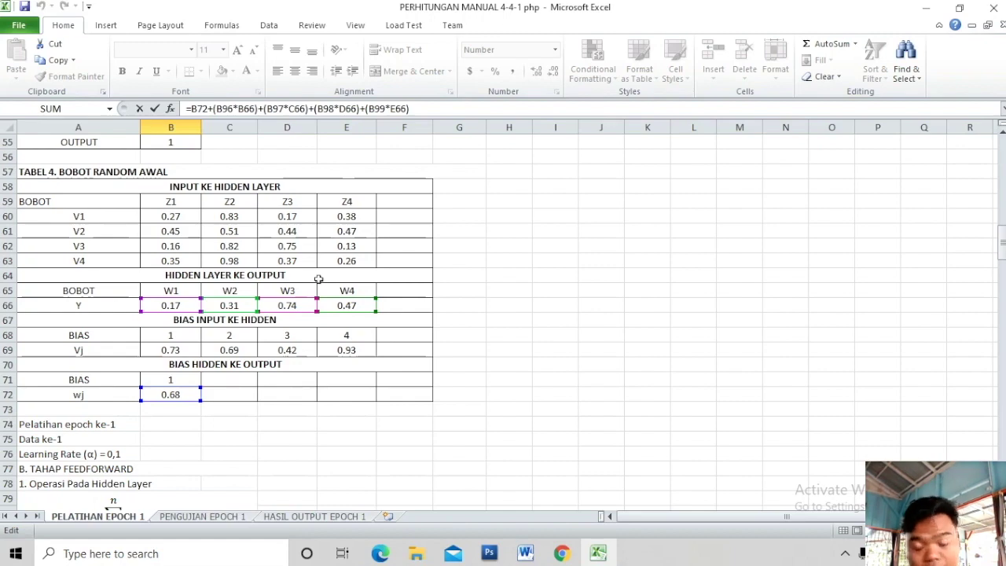
pyautogui.moveTo(1001, 236); pyautogui.dragTo(1001, 275)
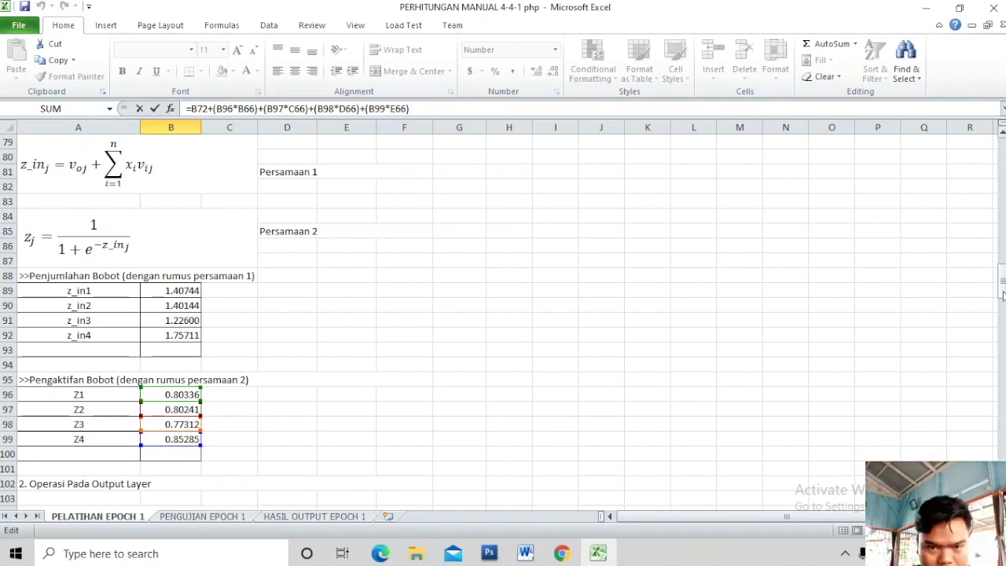
pyautogui.moveTo(1002, 295); pyautogui.dragTo(1003, 262)
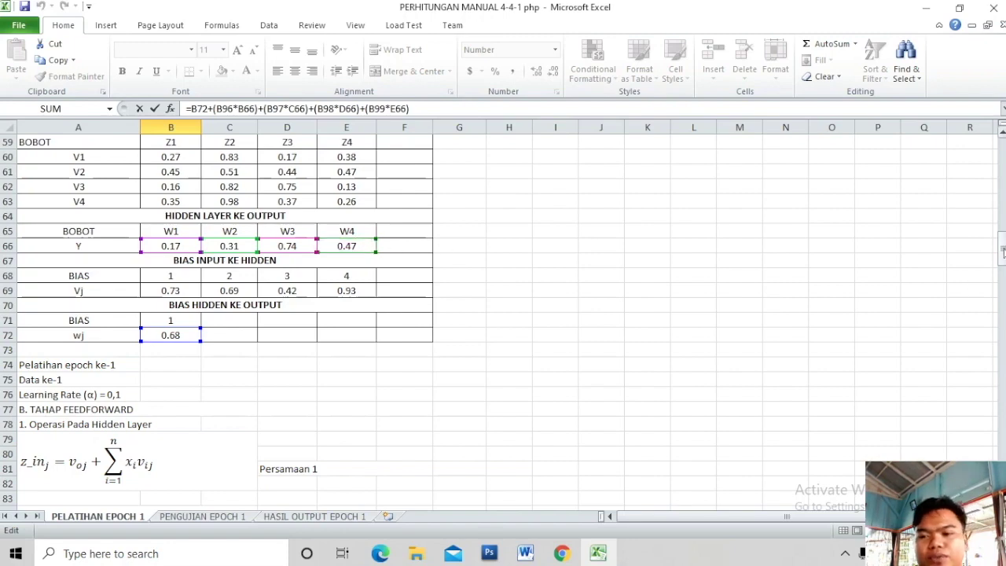
pyautogui.moveTo(1001, 245); pyautogui.dragTo(1001, 307)
pyautogui.press('Return')
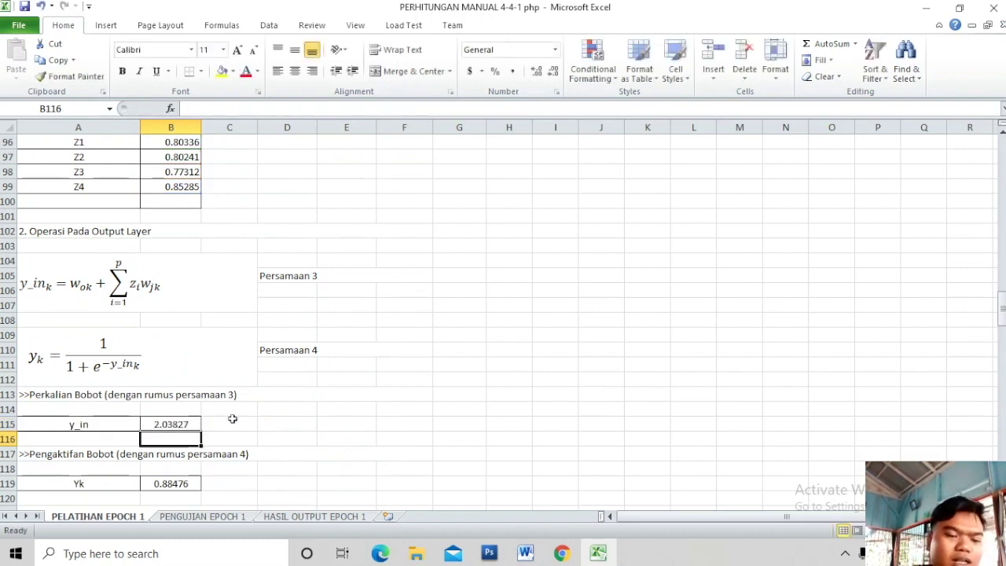
pyautogui.moveTo(1002, 308); pyautogui.dragTo(1001, 317)
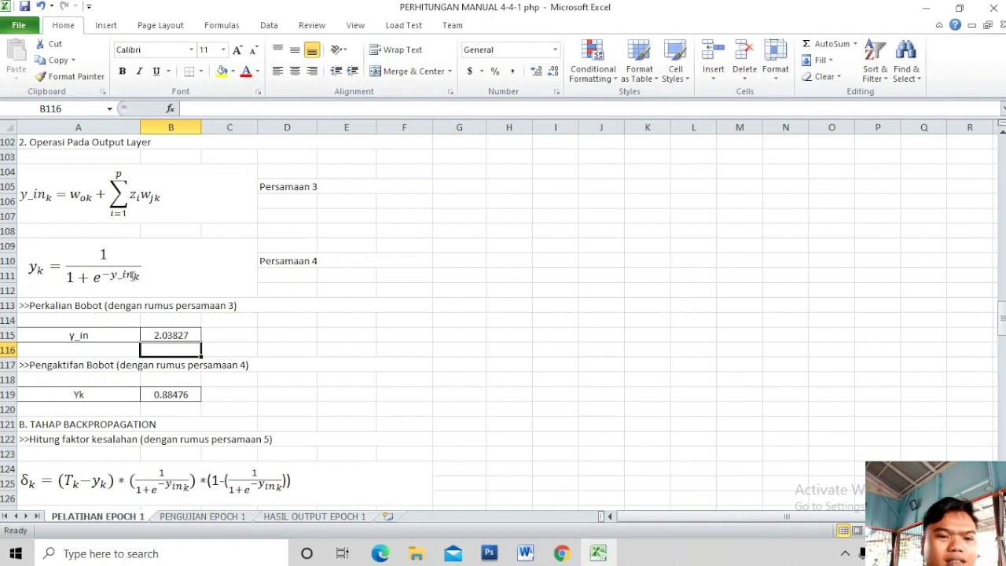
# Recommit Yk's sigmoid =1/(1+EXP(-(B115))) in B119, keeping 0.88476
pyautogui.doubleClick(171, 394)
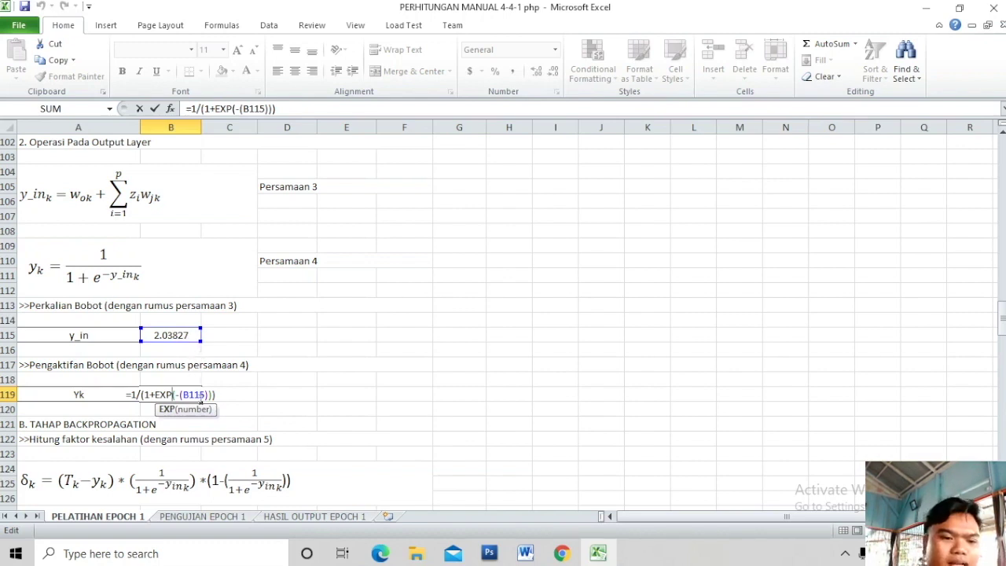
pyautogui.press('Return')
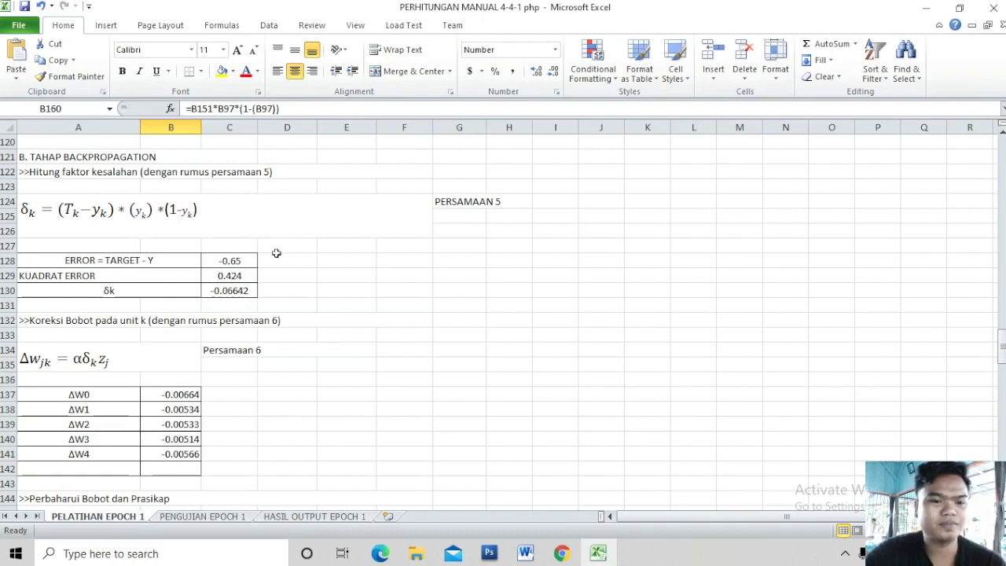
# Check the error =F27-B119 in C128 against the 2020 target 0.233, committing −0.65
pyautogui.doubleClick(223, 263)
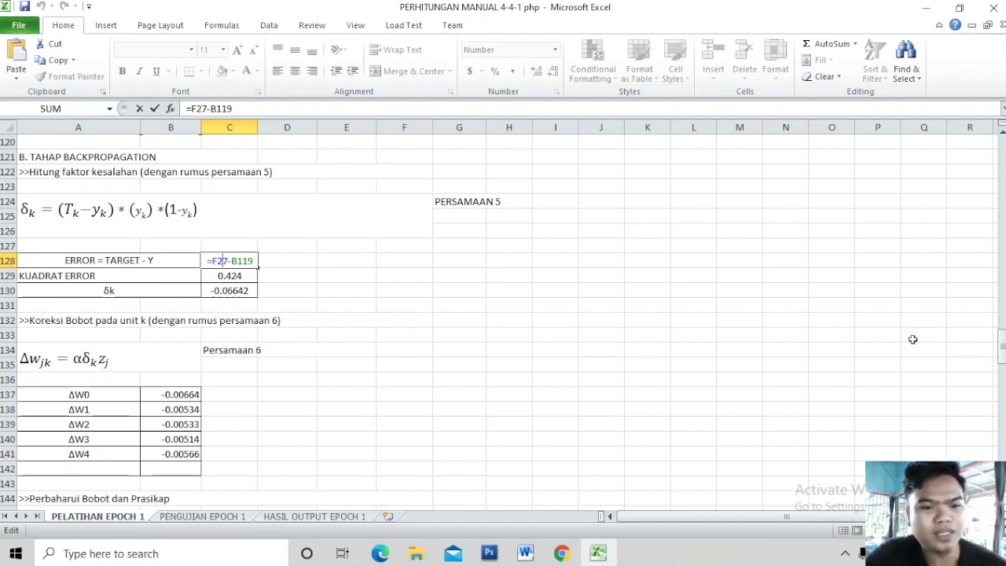
pyautogui.moveTo(1003, 346)
pyautogui.mouseDown()
pyautogui.moveTo(1000, 165)
pyautogui.moveTo(1000, 175)
pyautogui.mouseUp()
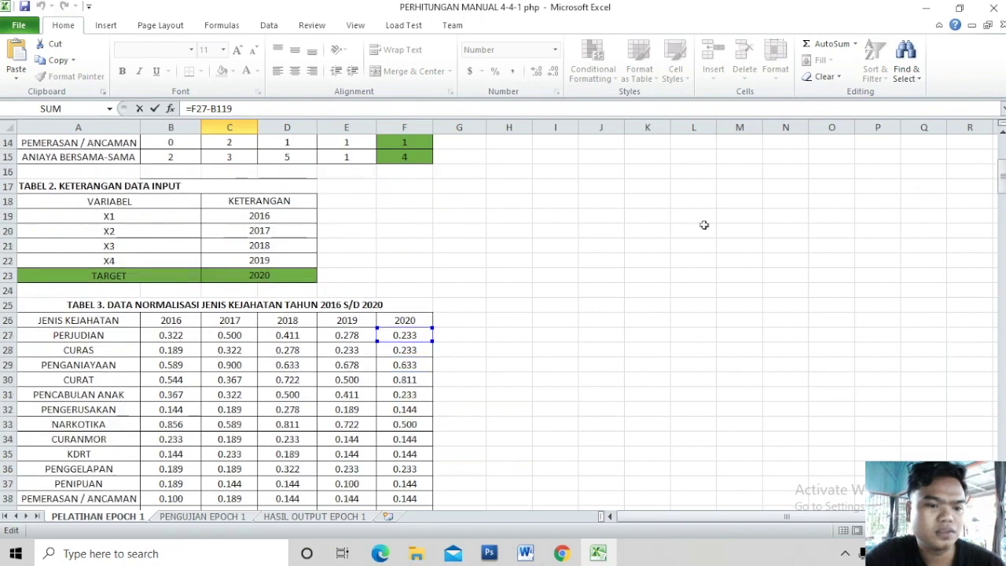
pyautogui.click(408, 339)
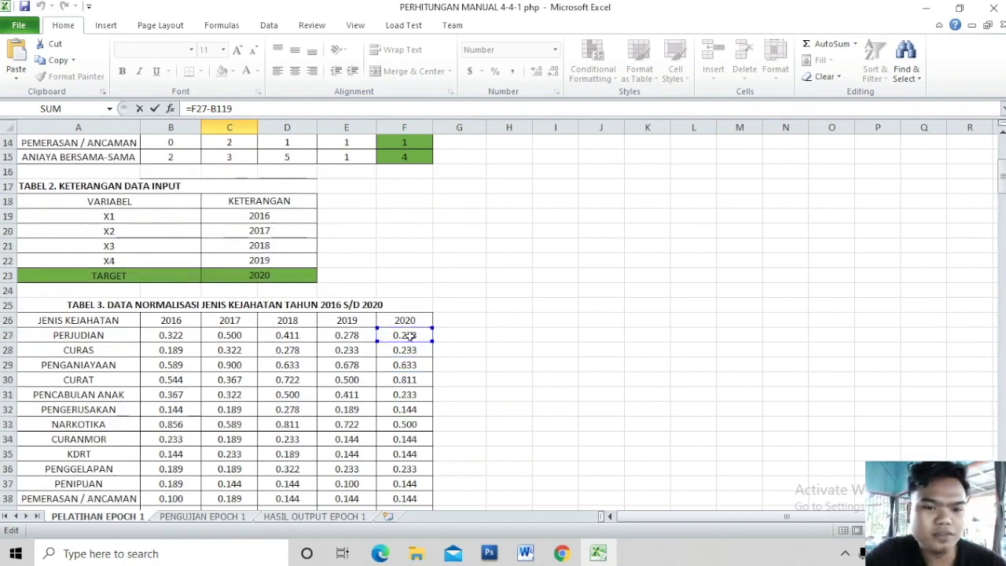
pyautogui.click(410, 340)
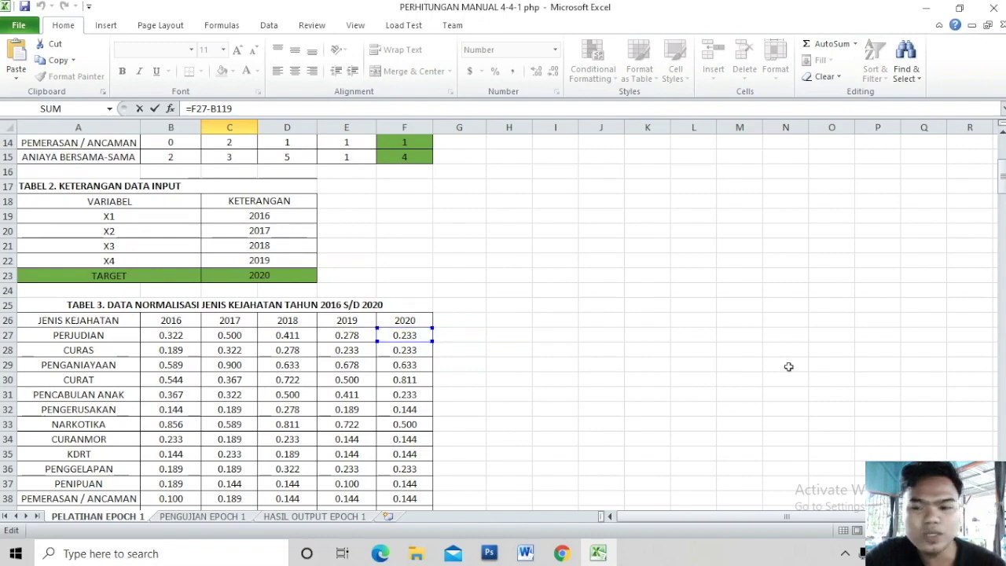
pyautogui.moveTo(1001, 173); pyautogui.dragTo(1001, 346)
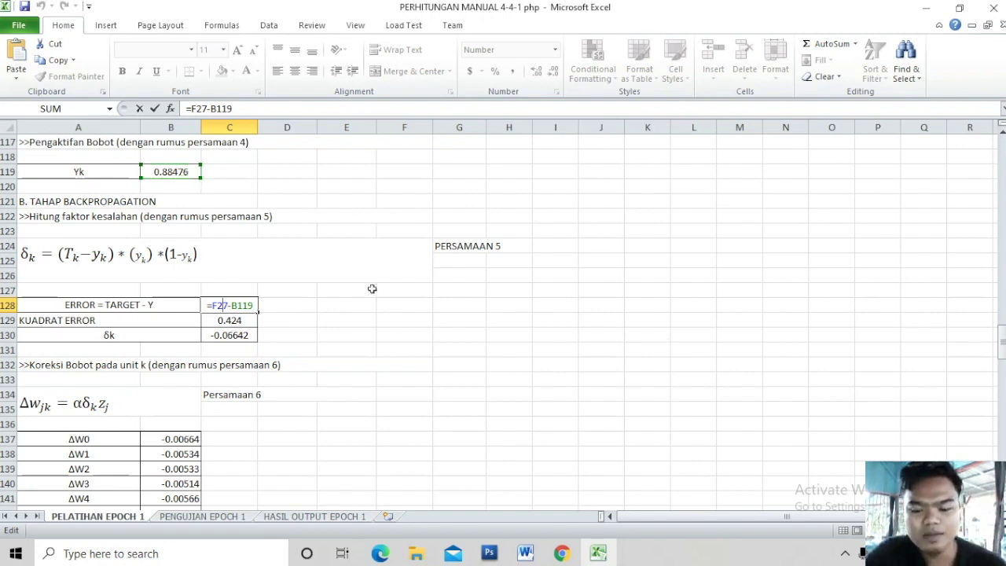
pyautogui.press('Return')
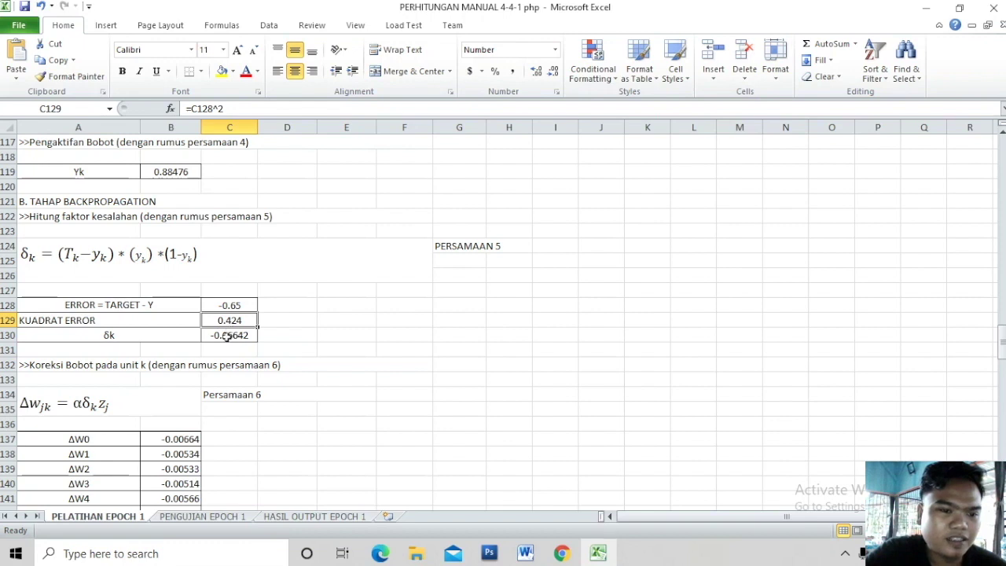
pyautogui.doubleClick(228, 335)
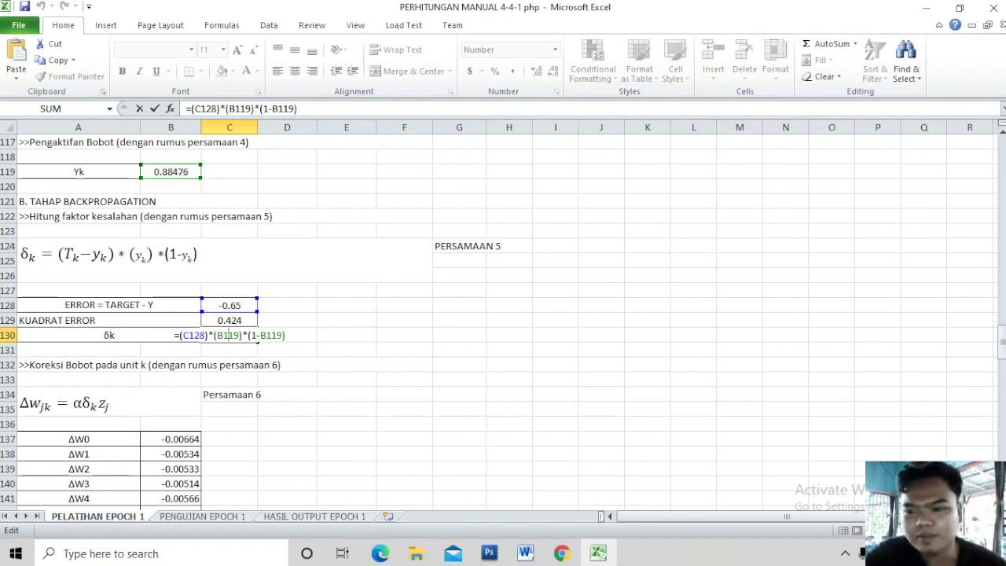
pyautogui.moveTo(1001, 339)
pyautogui.mouseDown()
pyautogui.moveTo(1001, 309)
pyautogui.moveTo(1001, 317)
pyautogui.mouseUp()
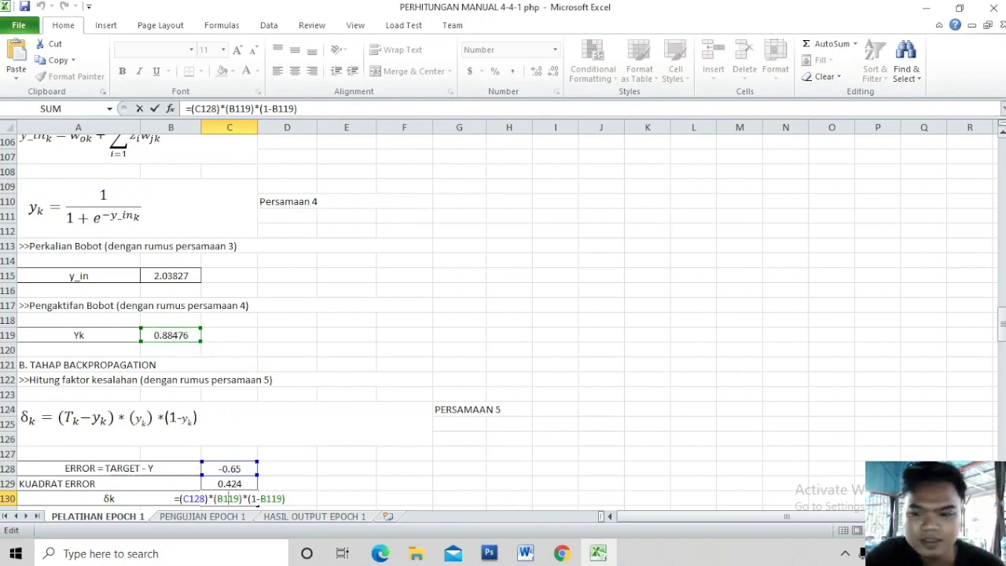
pyautogui.moveTo(995, 333); pyautogui.dragTo(983, 349)
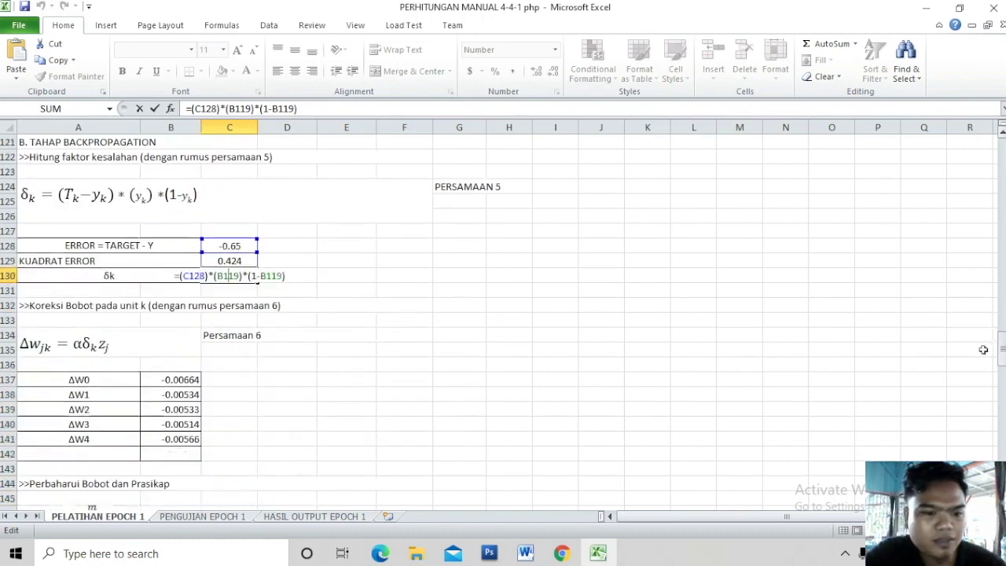
pyautogui.press('Return')
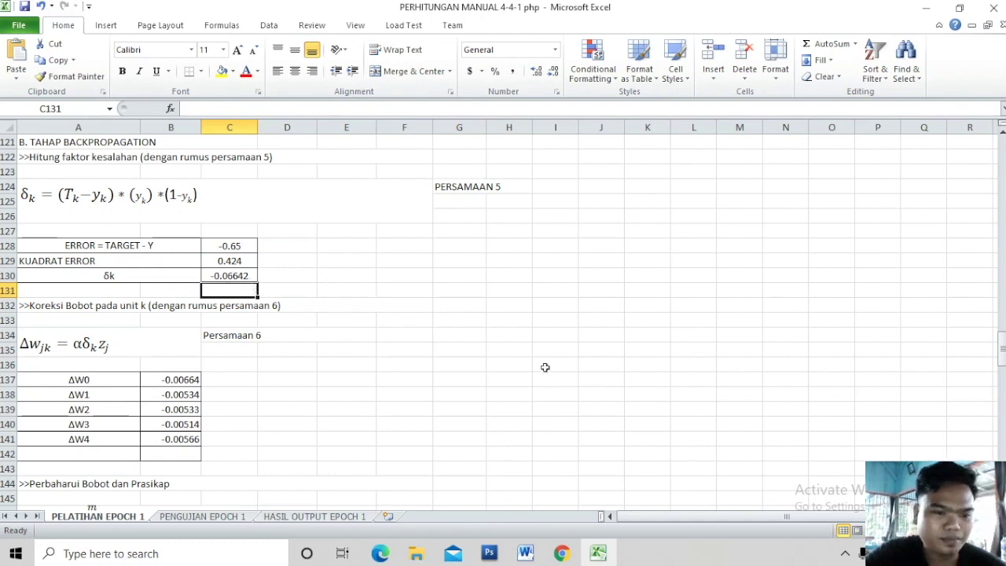
pyautogui.click(171, 424)
pyautogui.scroll(-2, 171, 393)
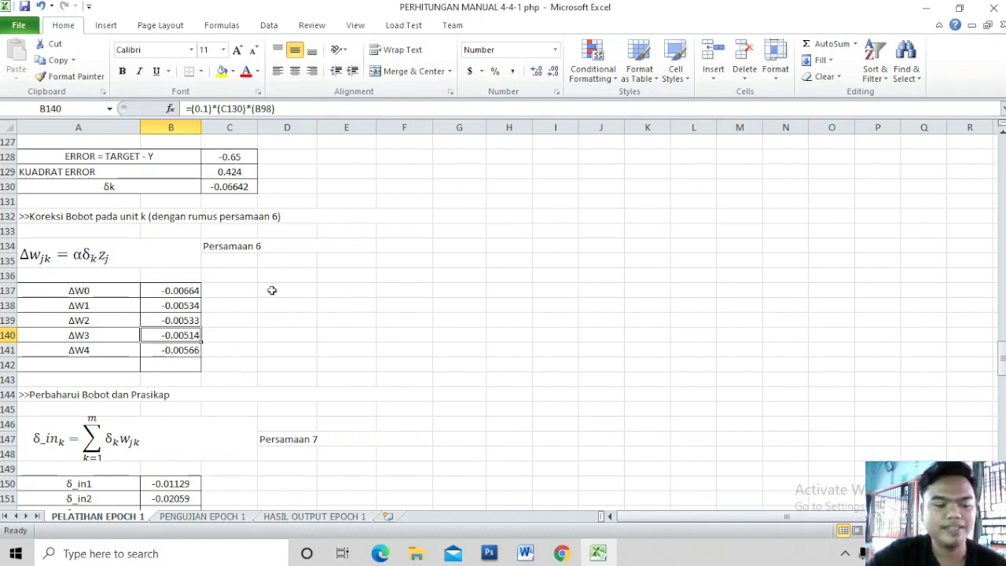
# Recommit ΔW0 =(0.1)*(C130) in B137, giving −0.00664
pyautogui.click(98, 294)
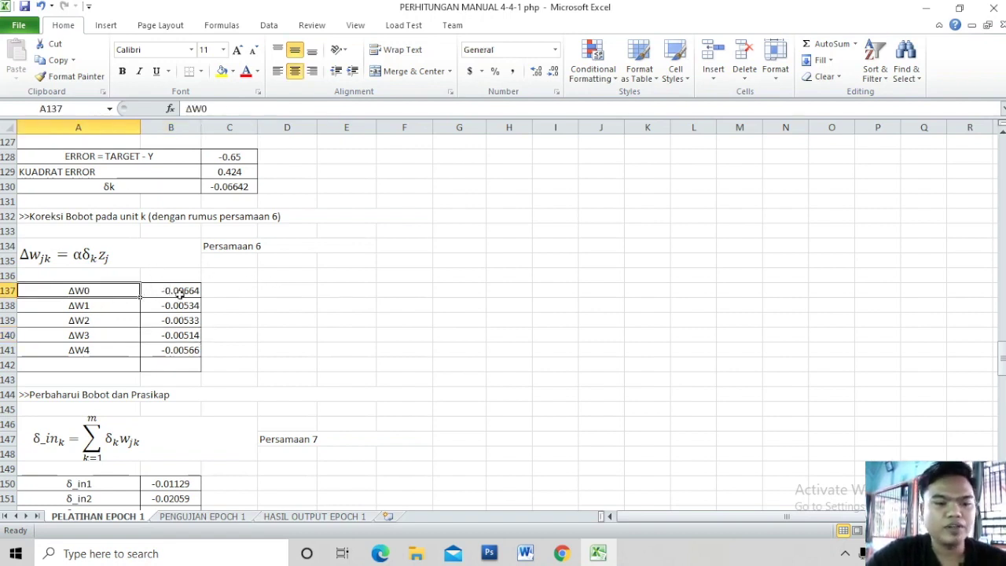
pyautogui.doubleClick(174, 292)
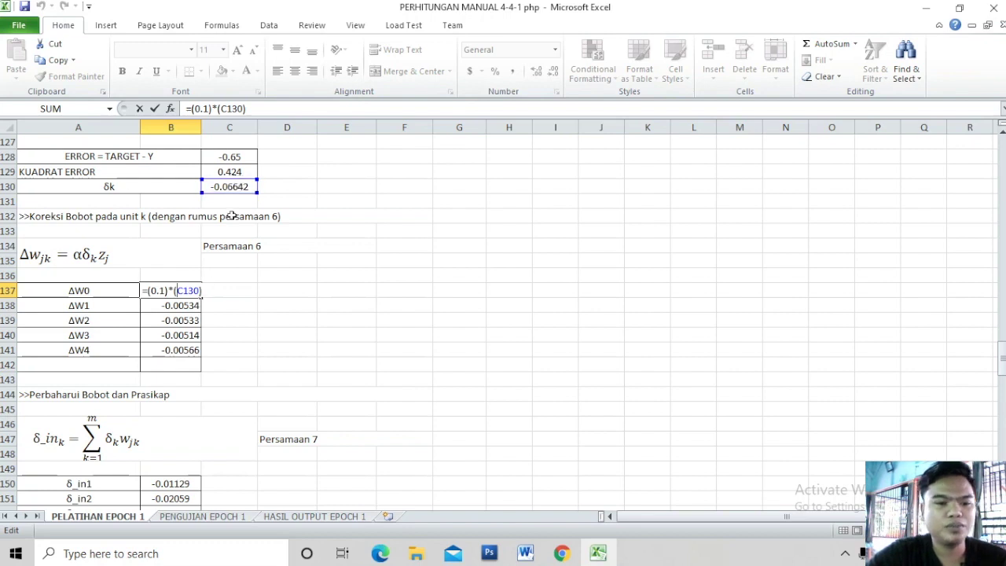
pyautogui.press('Return')
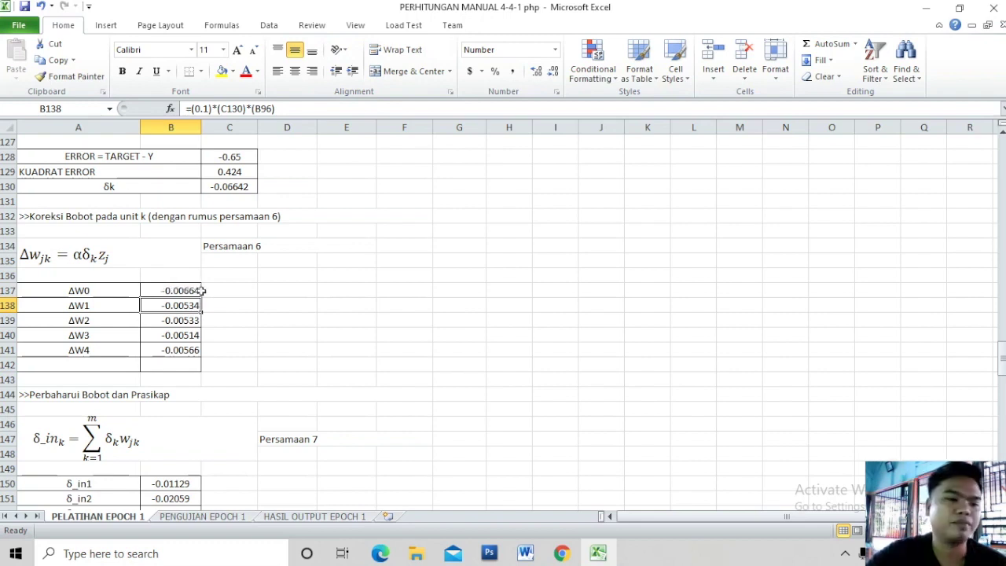
# Recommit ΔW1 =(0.1)*(C130)*(B96) in B138, tracing δk and Z1, giving −0.00534
pyautogui.click(99, 306)
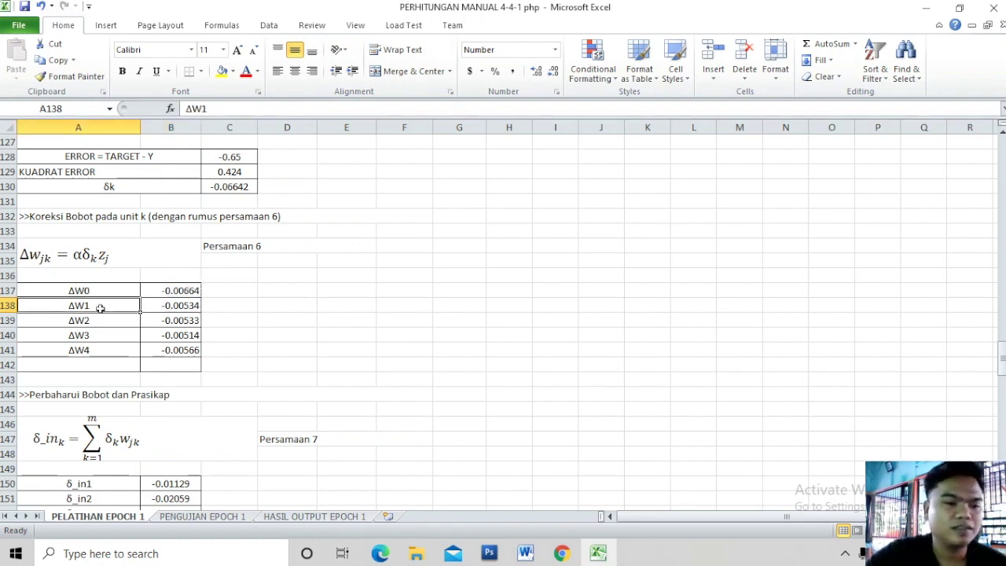
pyautogui.click(167, 305)
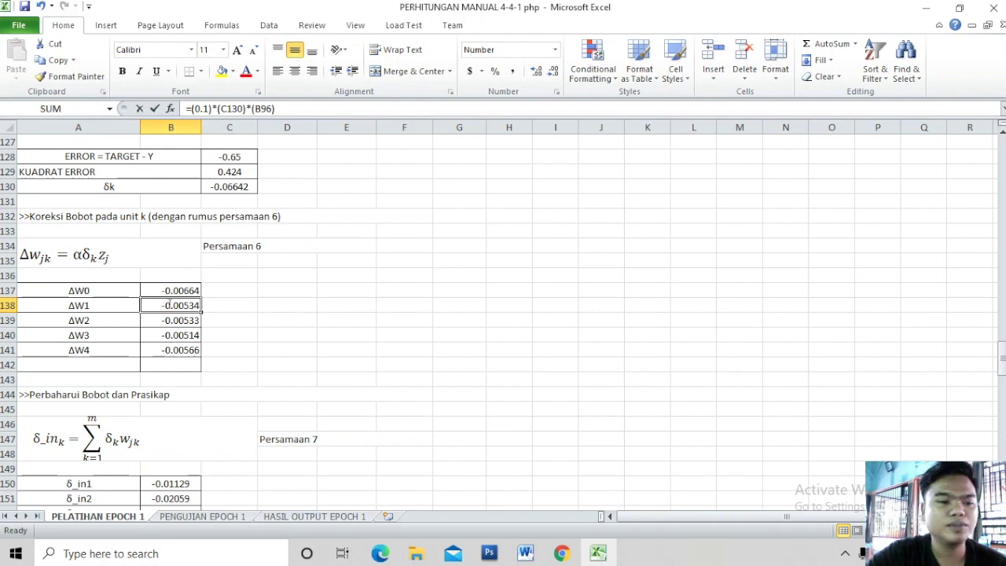
pyautogui.doubleClick(169, 305)
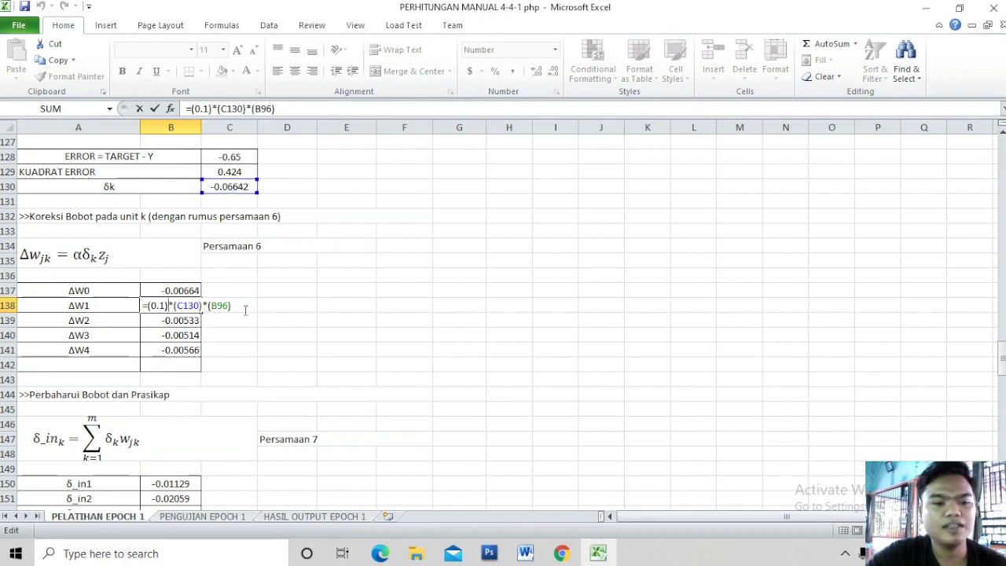
pyautogui.moveTo(1002, 356); pyautogui.dragTo(1002, 298)
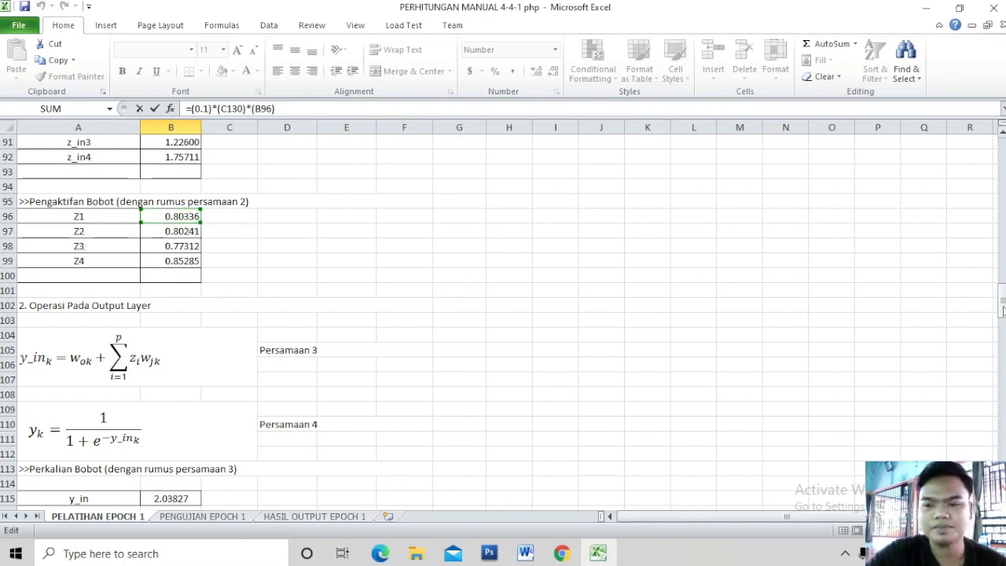
pyautogui.moveTo(1002, 309); pyautogui.dragTo(1002, 313)
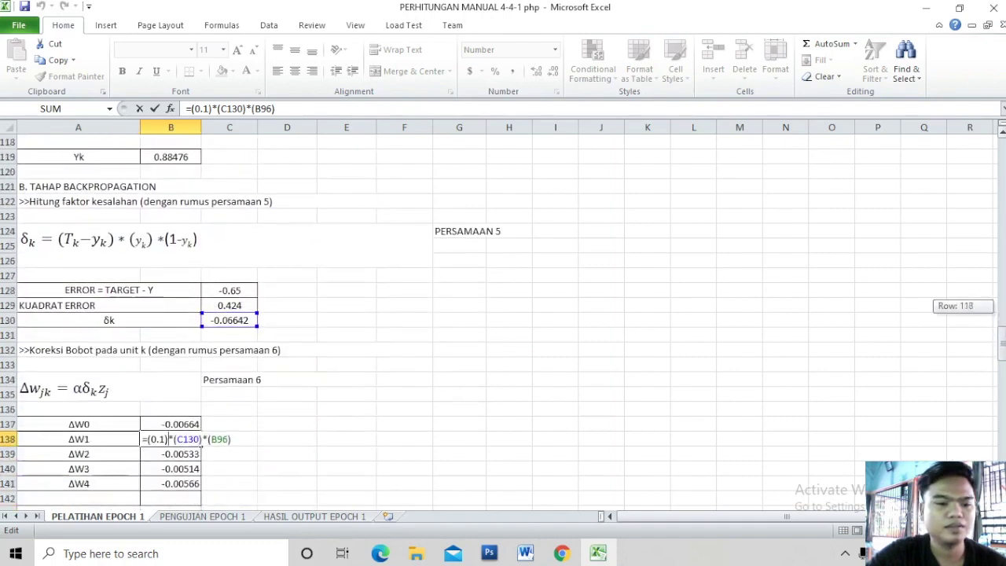
pyautogui.moveTo(1002, 313); pyautogui.dragTo(1002, 324)
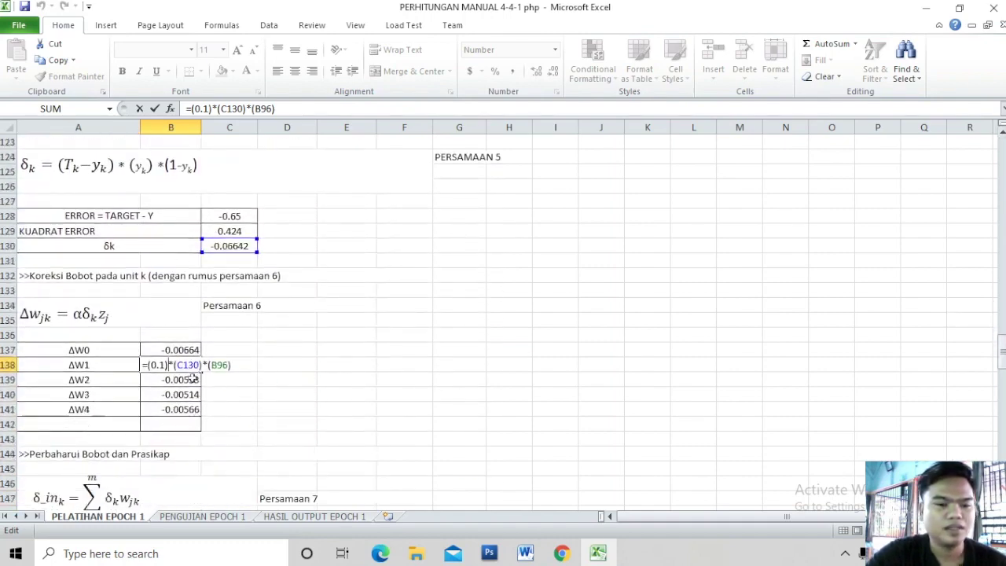
pyautogui.press('Return')
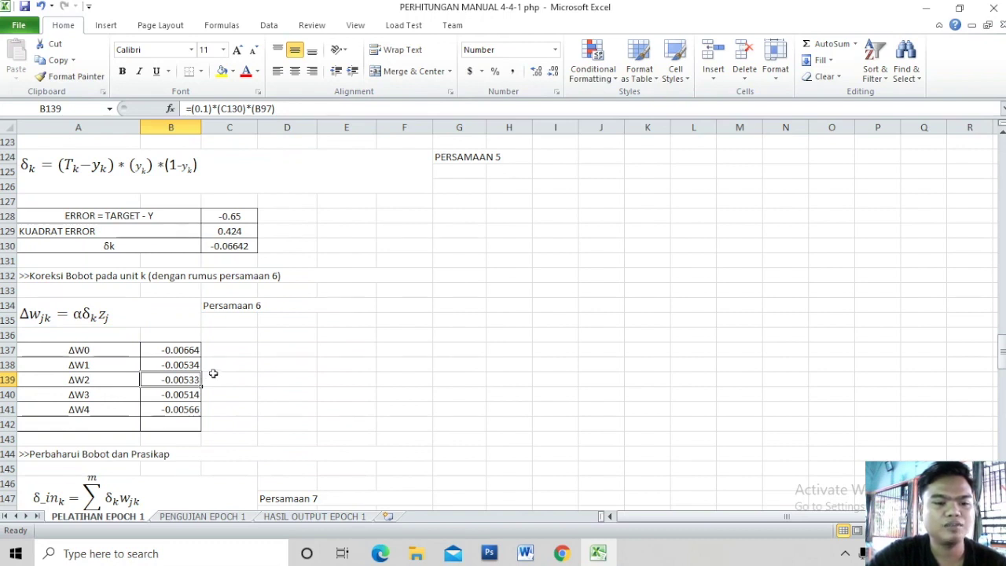
# Recommit ΔW2 =(0.1)*(C130)*(B97) in B139, tracing δk and Z2, giving −0.00533
pyautogui.doubleClick(166, 380)
pyautogui.doubleClick(166, 379)
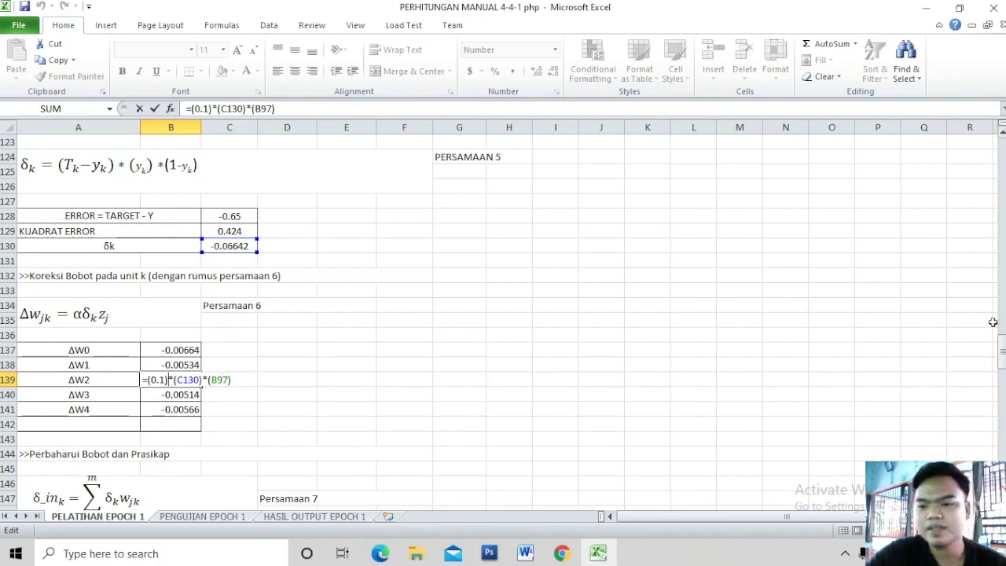
pyautogui.moveTo(998, 334); pyautogui.dragTo(998, 307)
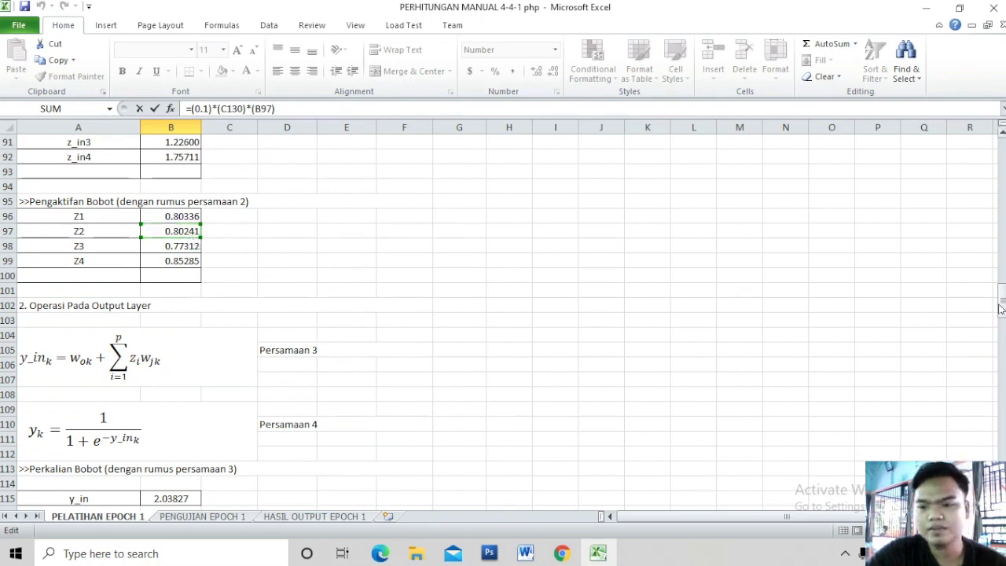
pyautogui.moveTo(997, 307); pyautogui.dragTo(998, 314)
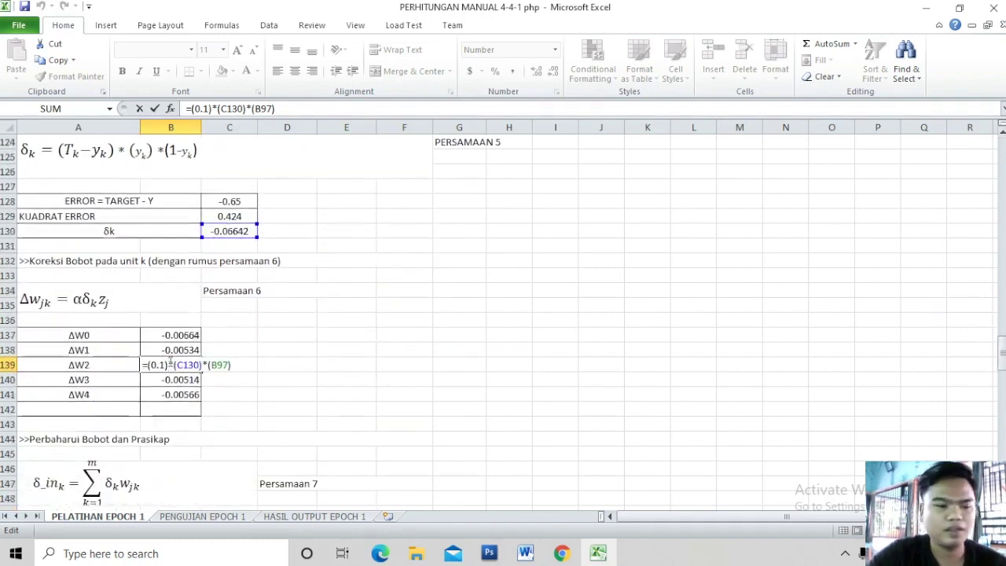
pyautogui.press('Return')
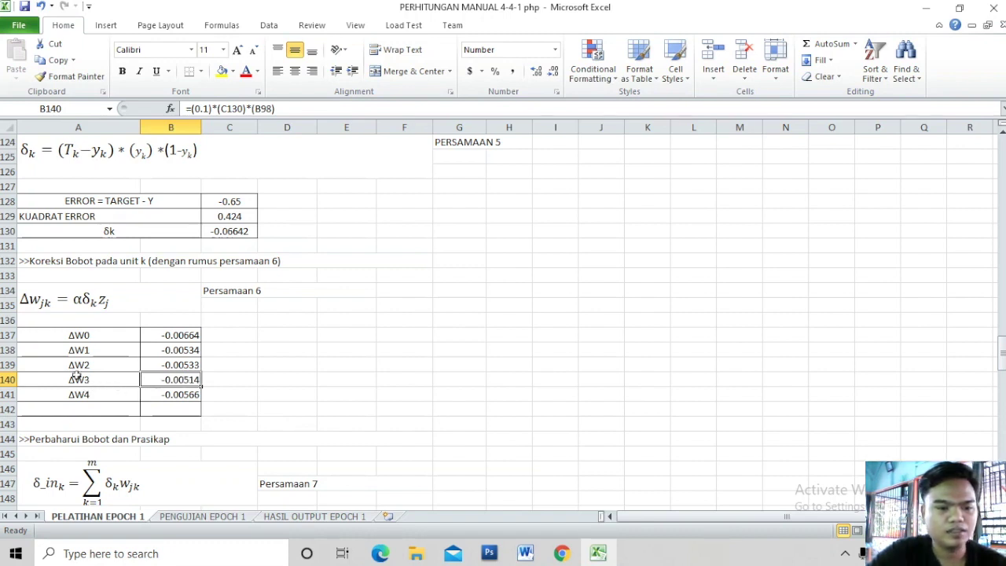
# Recommit ΔW3 =(0.1)*(C130)*(B98) in B140, highlighting δk C130, giving −0.00514
pyautogui.doubleClick(182, 379)
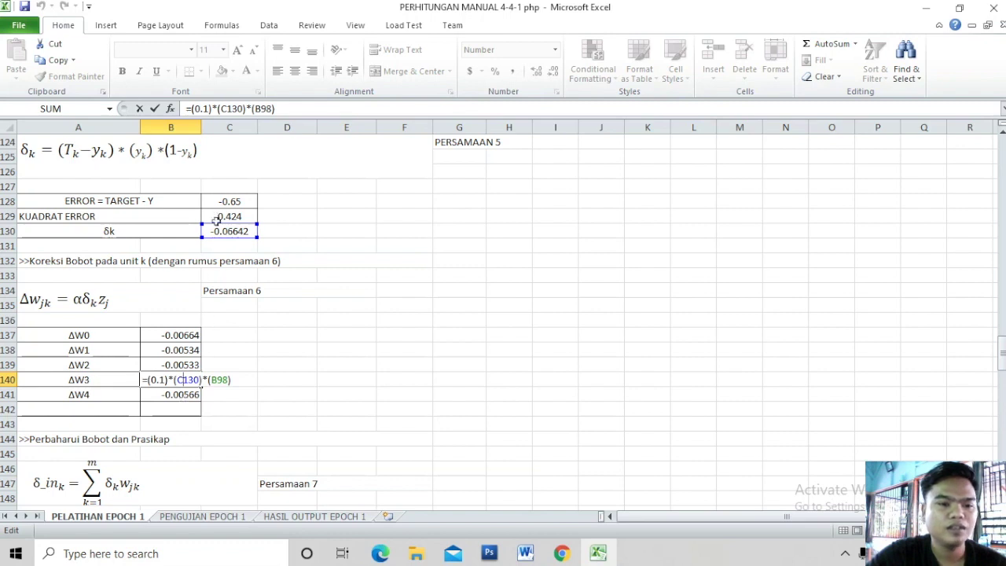
pyautogui.click(218, 238)
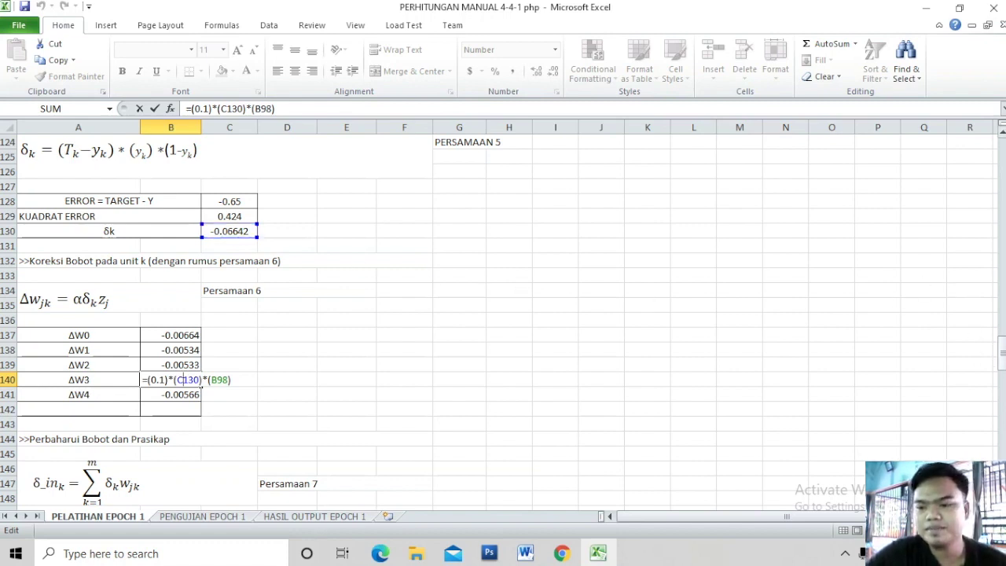
pyautogui.moveTo(1002, 358); pyautogui.dragTo(998, 290)
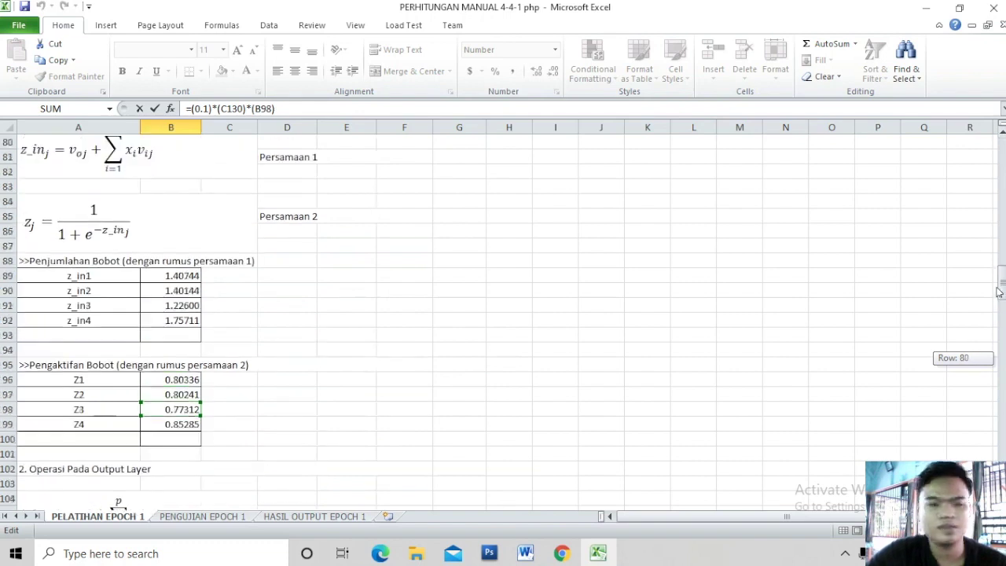
pyautogui.moveTo(998, 290); pyautogui.dragTo(999, 296)
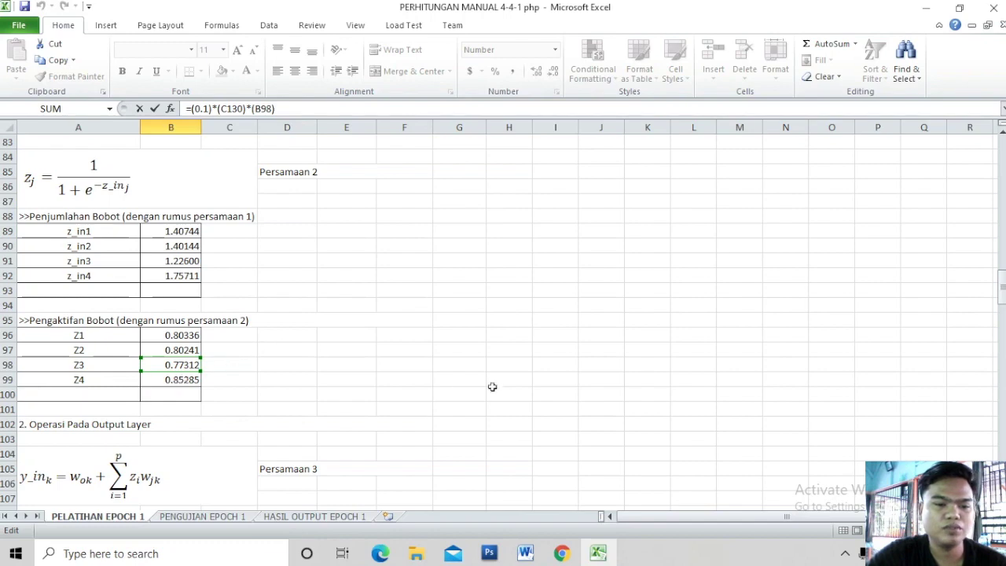
pyautogui.moveTo(1002, 290); pyautogui.dragTo(1002, 346)
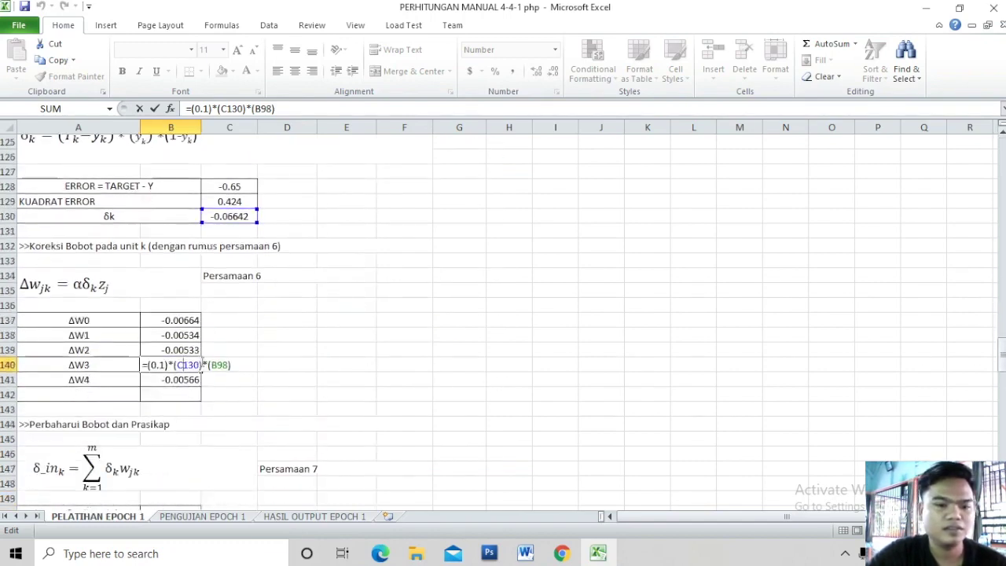
pyautogui.press('Return')
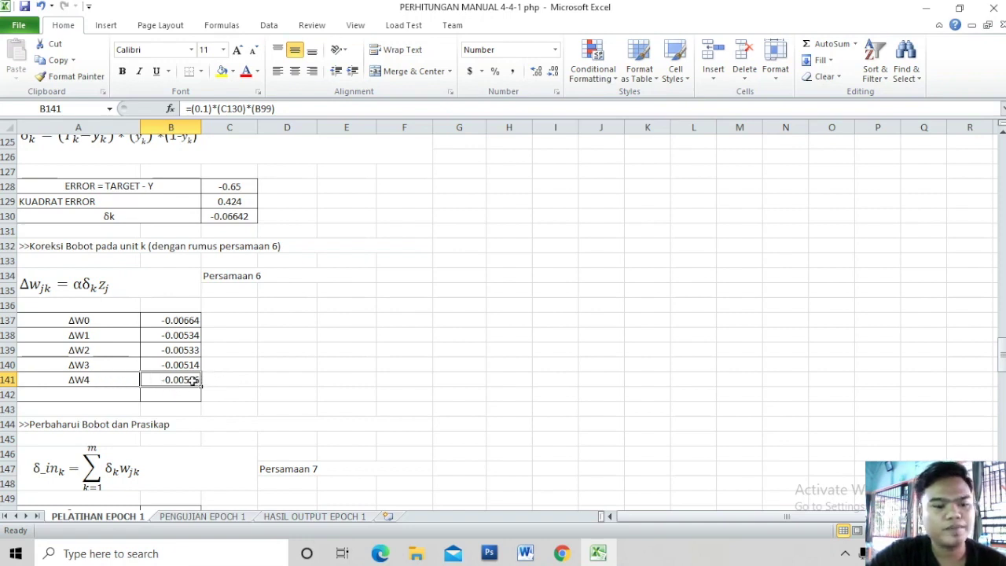
# Recommit ΔW4 =(0.1)*(C130)*(B99) at −0.00566, then scroll down to the δ_in table
pyautogui.doubleClick(192, 380)
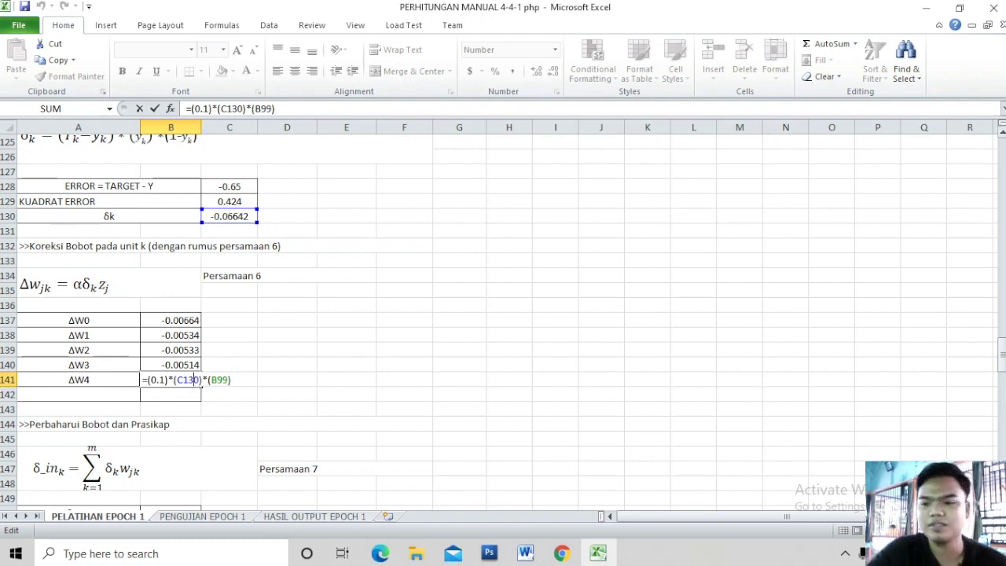
pyautogui.moveTo(1002, 363); pyautogui.dragTo(997, 322)
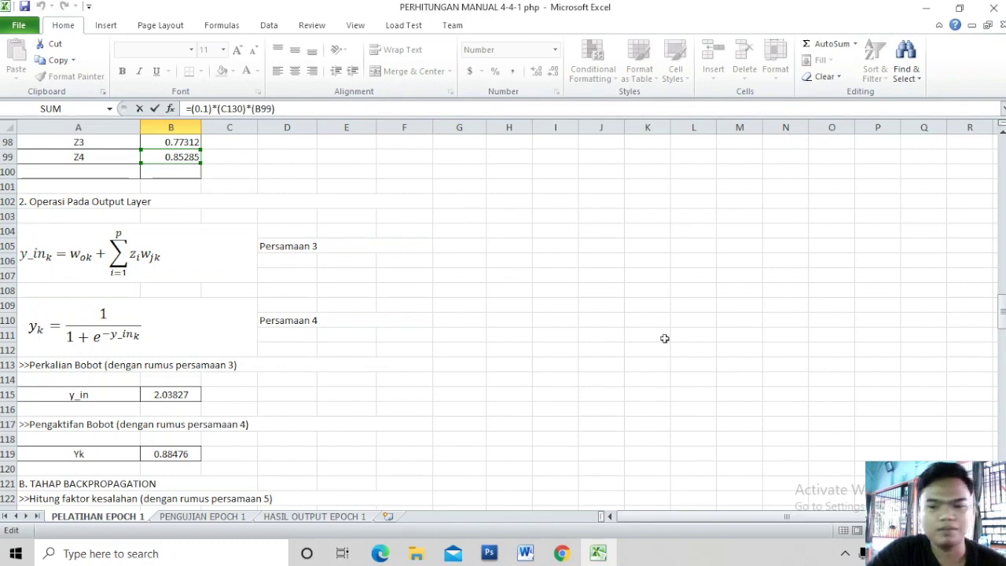
pyautogui.moveTo(1001, 318); pyautogui.dragTo(1002, 334)
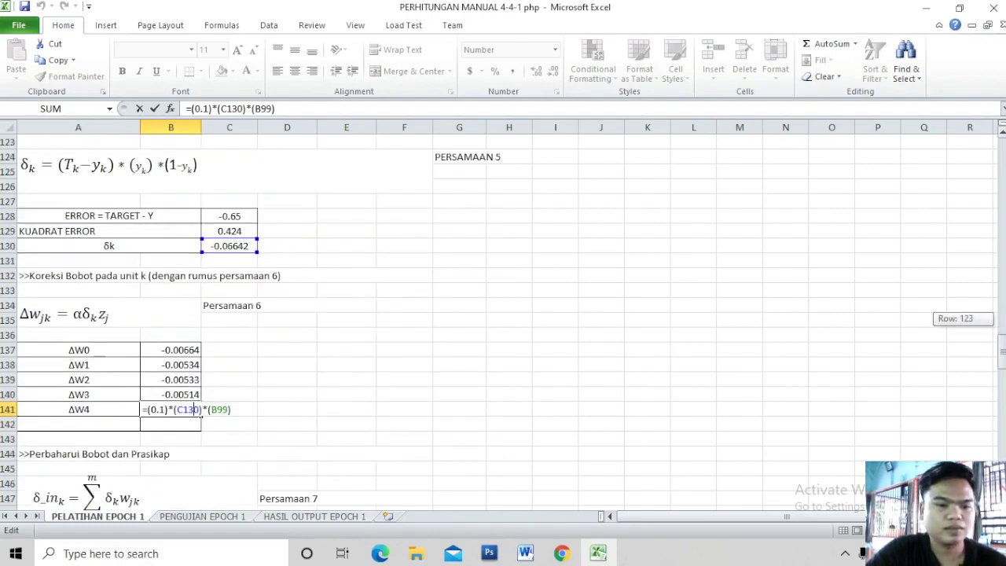
pyautogui.press('Return')
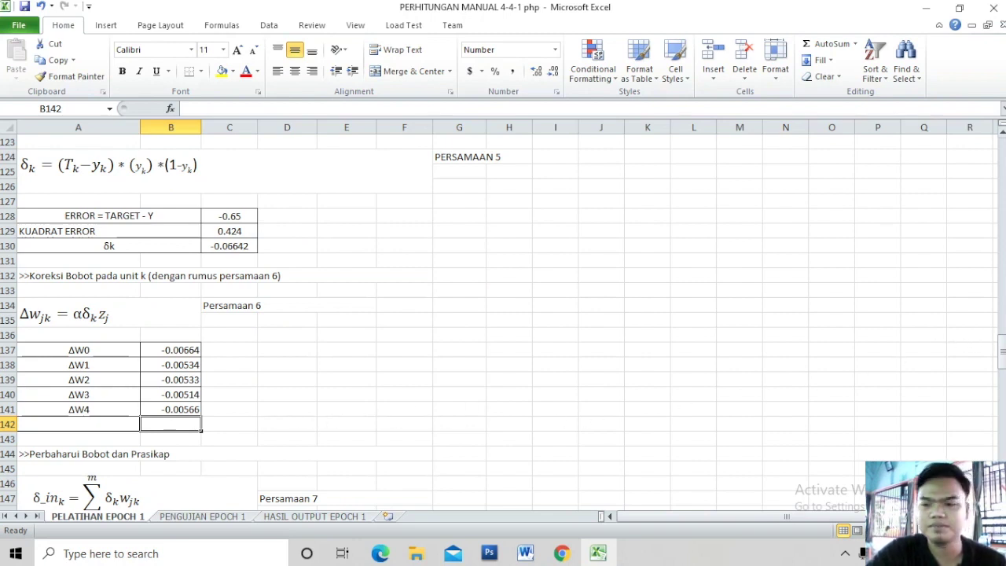
pyautogui.moveTo(1002, 348); pyautogui.dragTo(1002, 361)
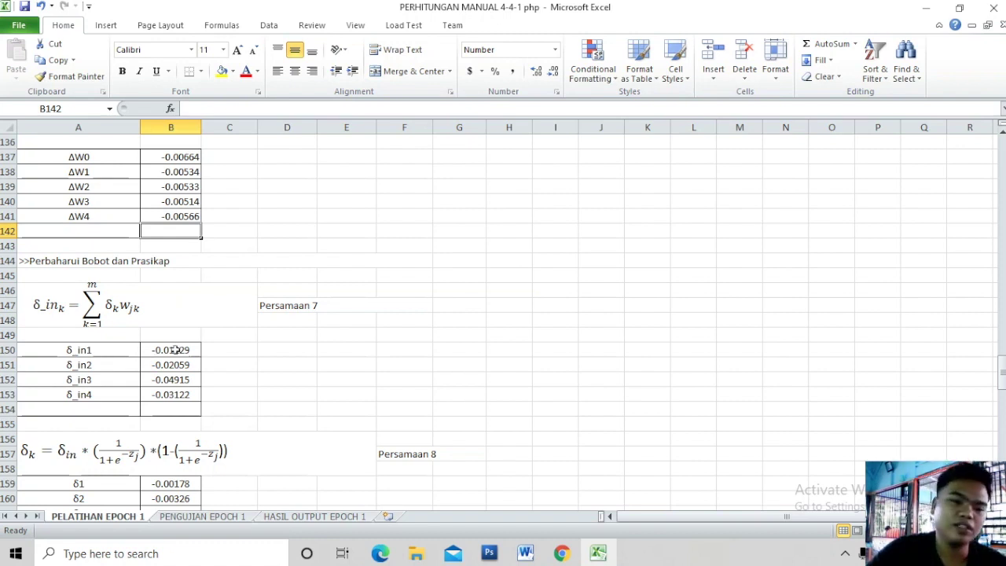
# Trace B150's formula =(C130)*(B66) to δk and weight W1, committing it unchanged at -0.01129
pyautogui.click(183, 349)
pyautogui.doubleClick(183, 348)
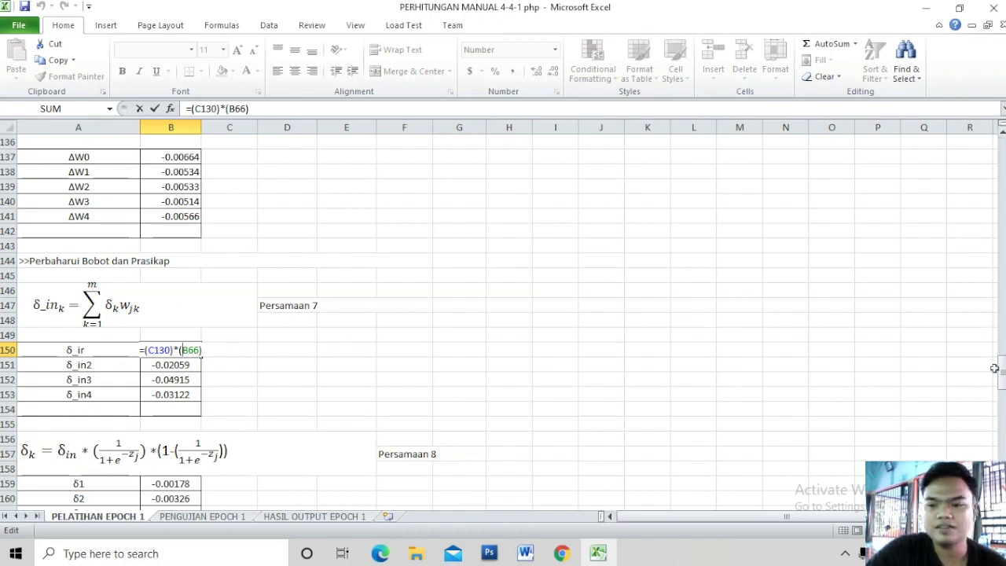
pyautogui.moveTo(1002, 378); pyautogui.dragTo(1002, 365)
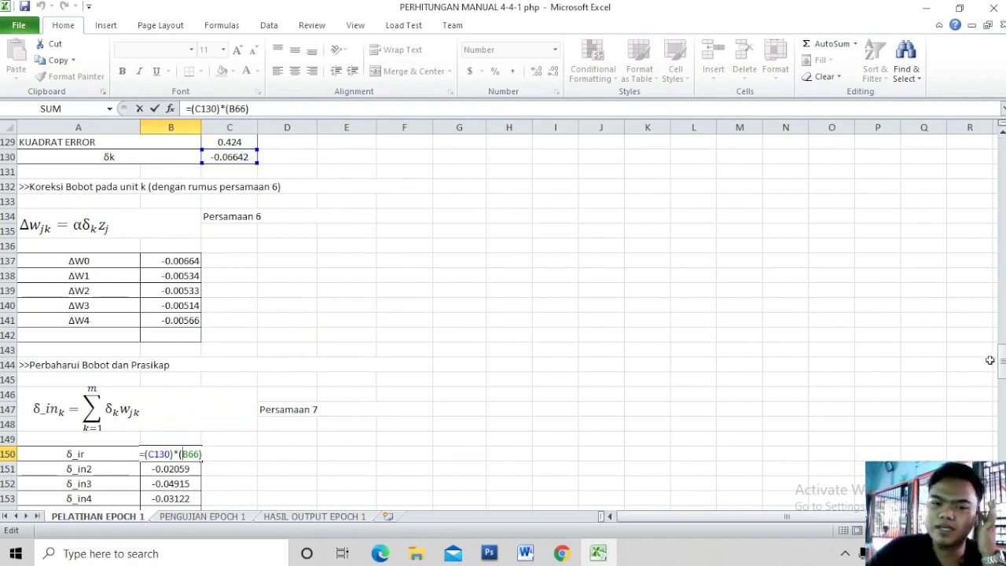
pyautogui.moveTo(1002, 373); pyautogui.dragTo(991, 272)
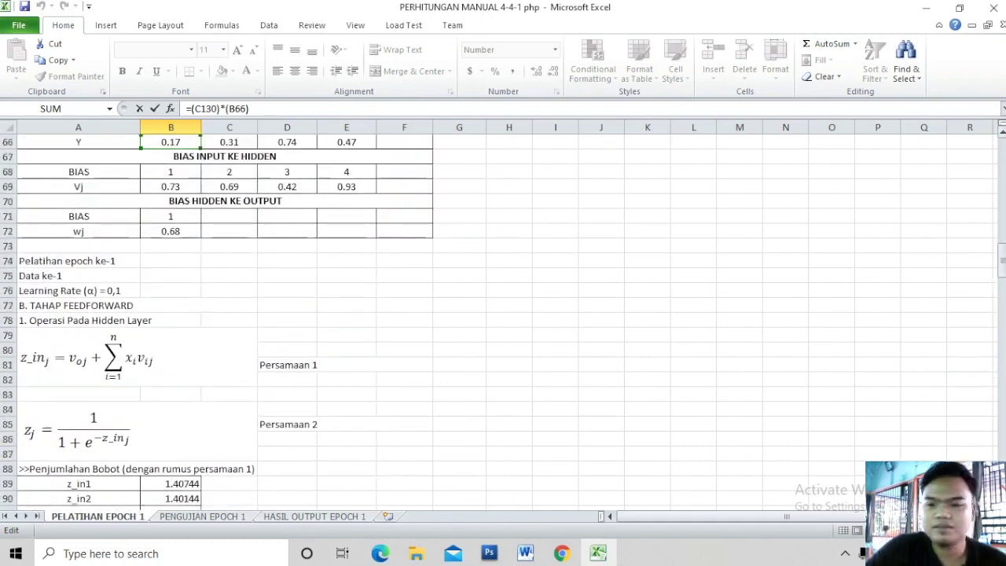
pyautogui.moveTo(1002, 259); pyautogui.dragTo(1002, 253)
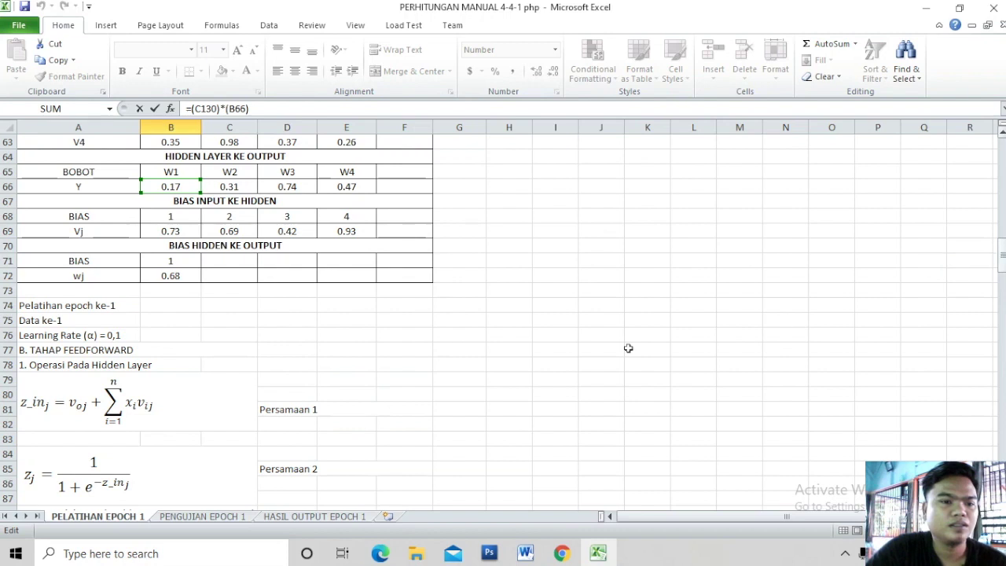
pyautogui.click(173, 192)
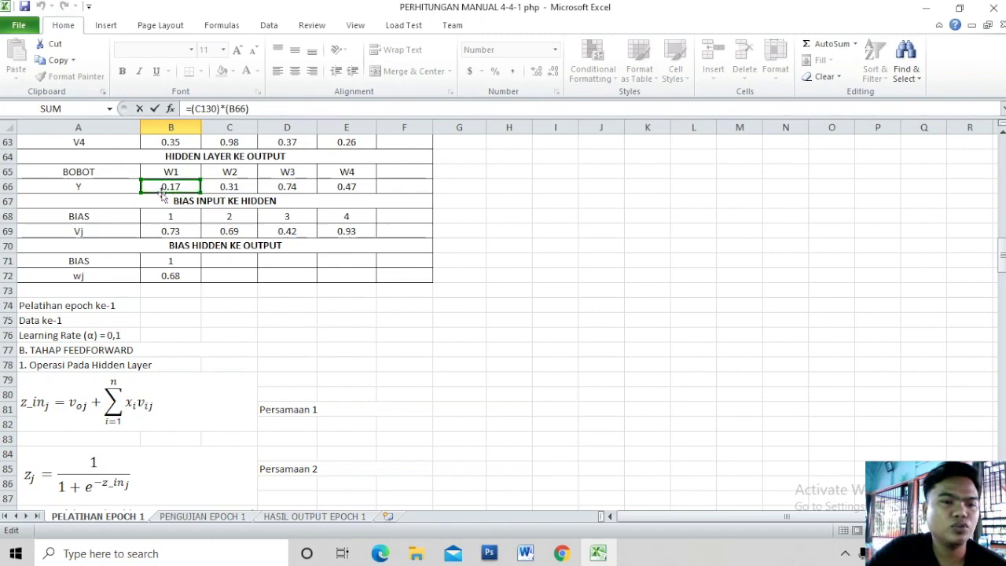
pyautogui.moveTo(1002, 250); pyautogui.dragTo(1002, 341)
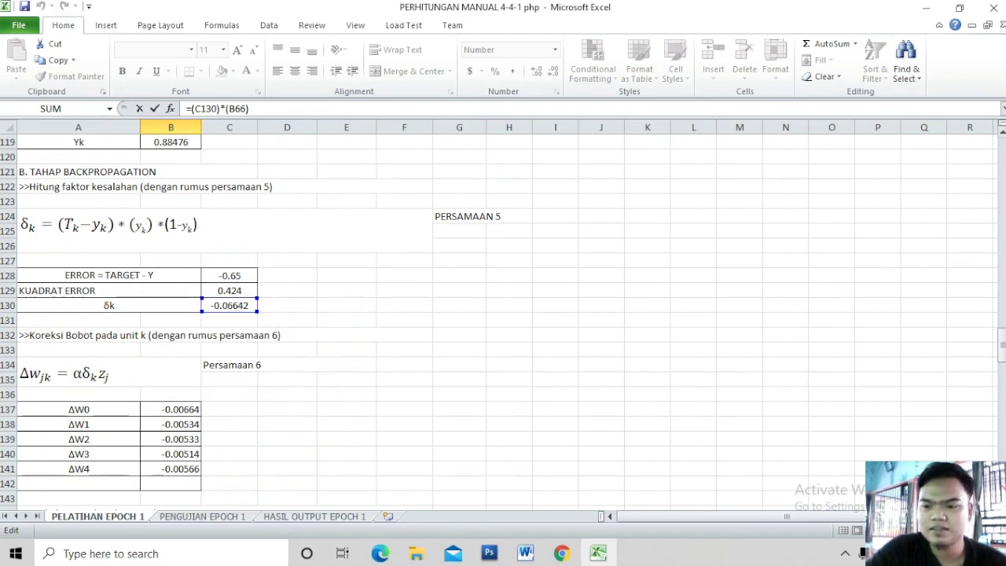
pyautogui.moveTo(1002, 354); pyautogui.dragTo(1002, 358)
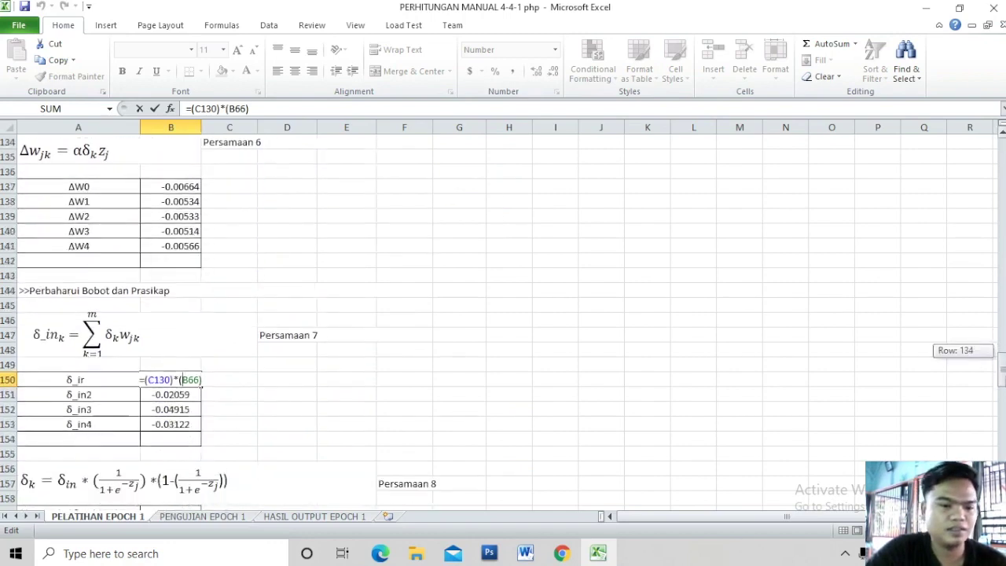
pyautogui.press('Return')
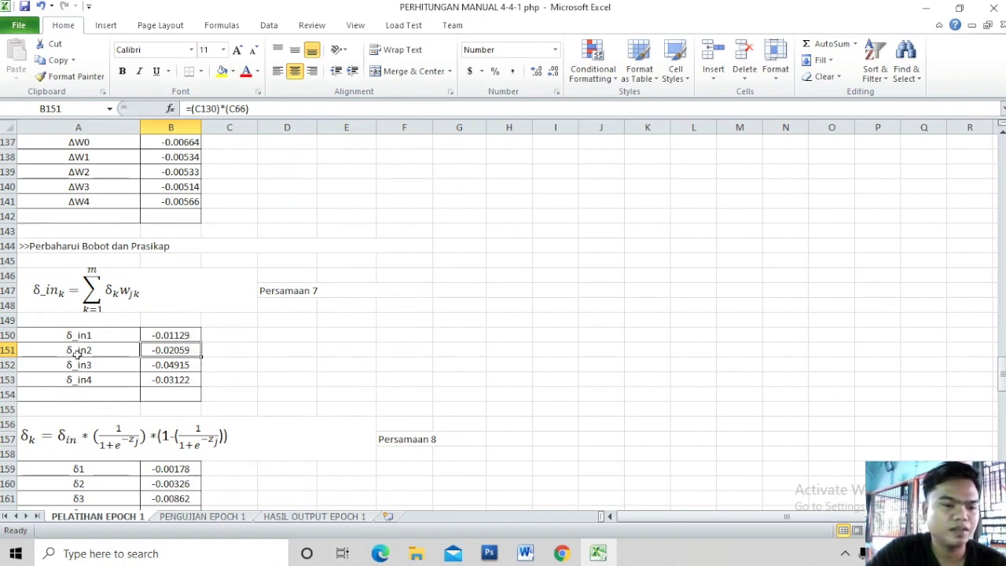
pyautogui.doubleClick(182, 351)
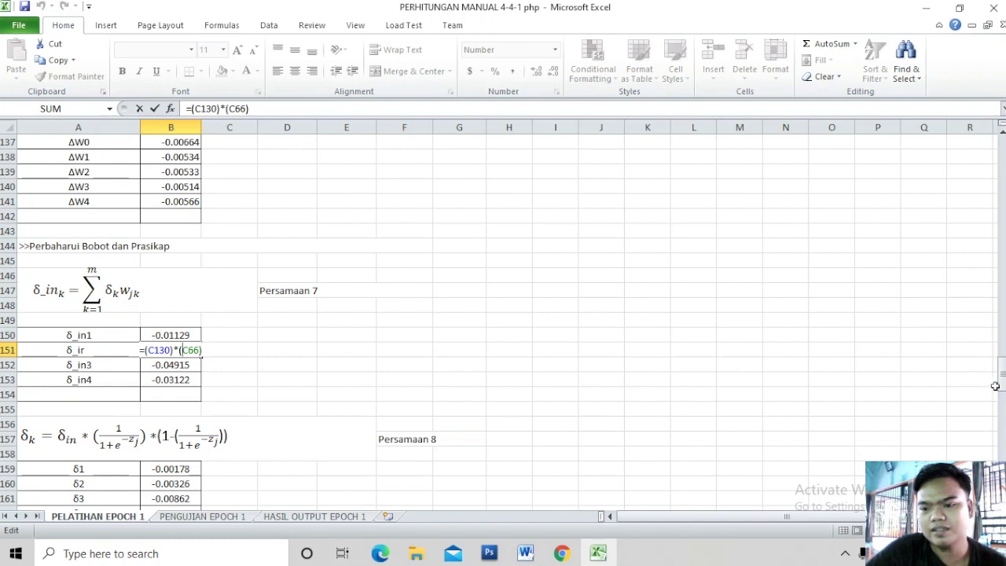
# Trace B151's =(C130)*(C66) to δk and weight W2, committing it unchanged at -0.02059
pyautogui.moveTo(1002, 388); pyautogui.dragTo(1002, 381)
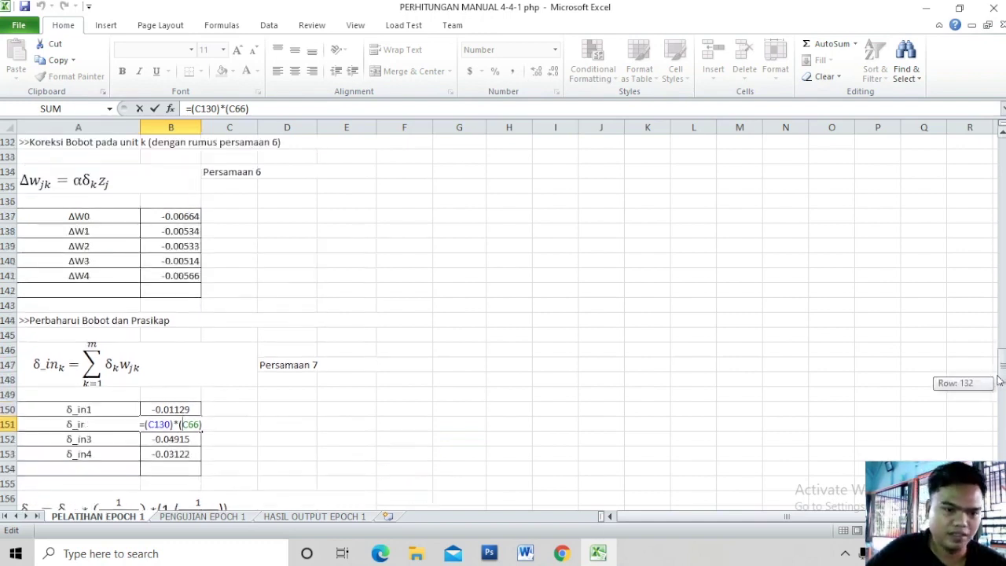
pyautogui.moveTo(1002, 382); pyautogui.dragTo(997, 369)
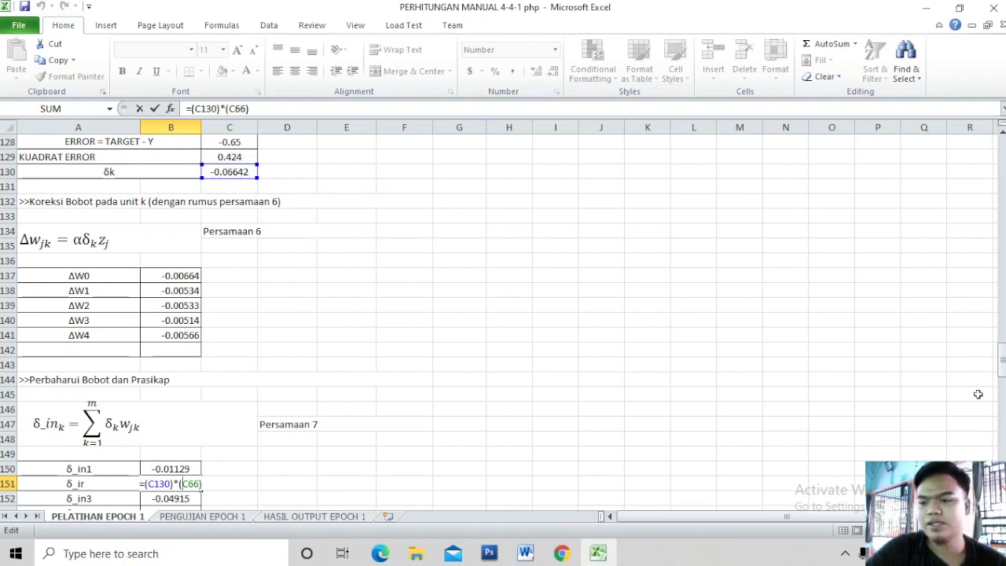
pyautogui.moveTo(1003, 368); pyautogui.dragTo(986, 261)
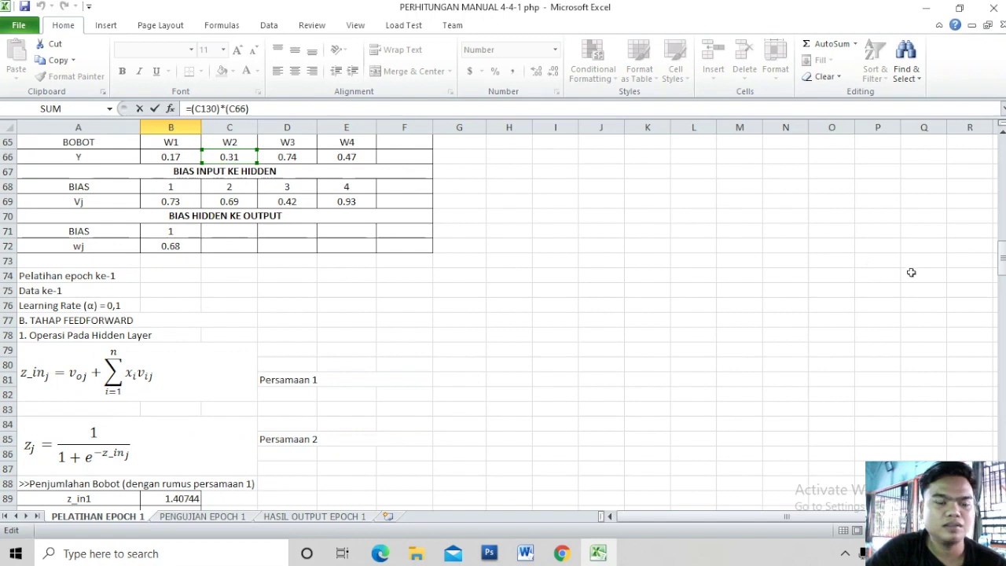
pyautogui.moveTo(1003, 266); pyautogui.dragTo(1002, 254)
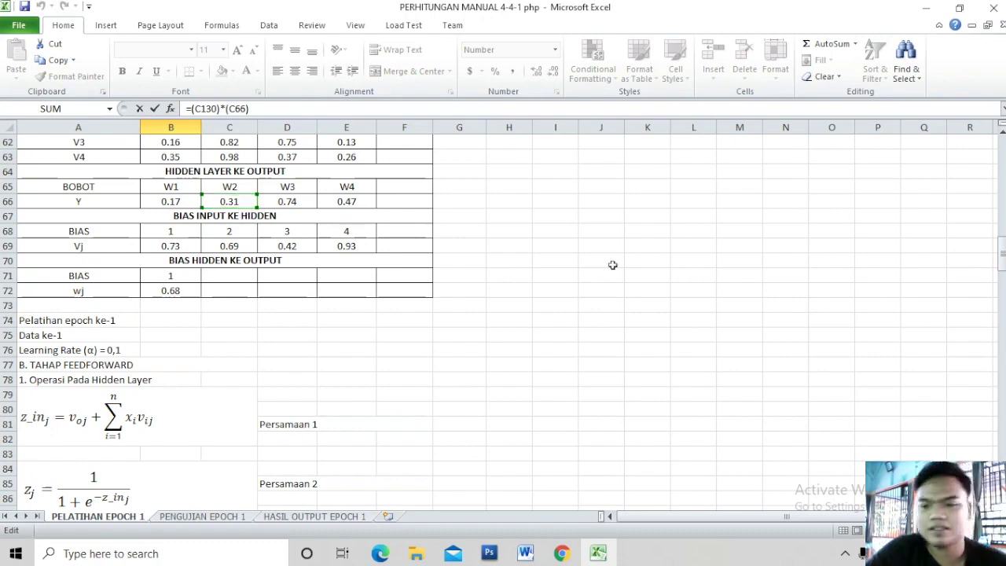
pyautogui.moveTo(1003, 245); pyautogui.dragTo(1003, 354)
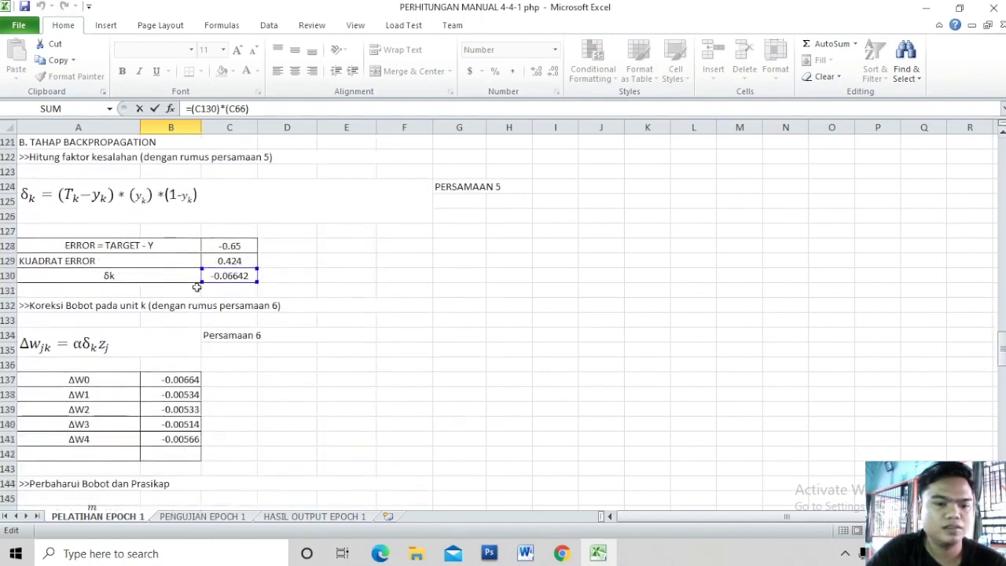
pyautogui.moveTo(1003, 355); pyautogui.dragTo(1003, 379)
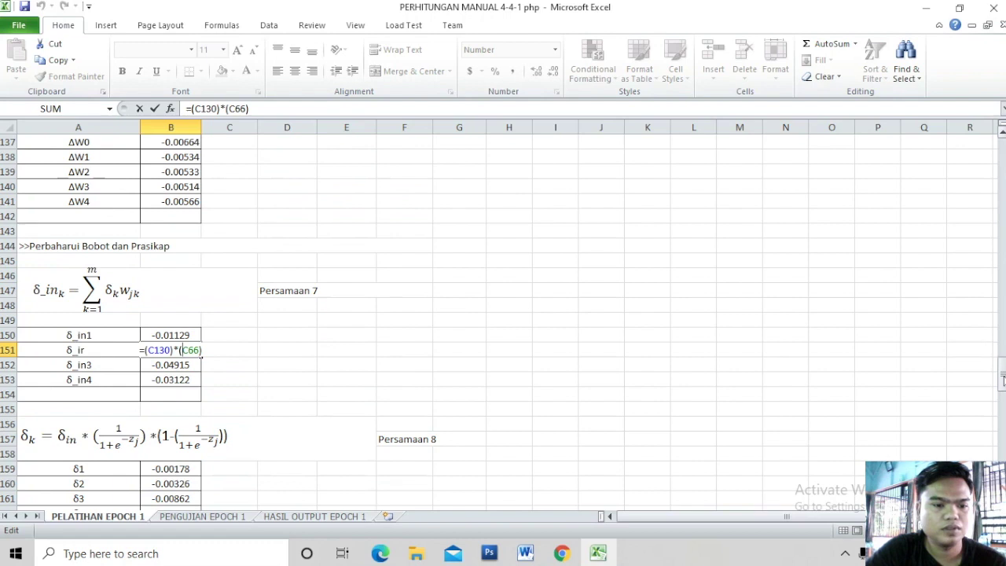
pyautogui.press('Return')
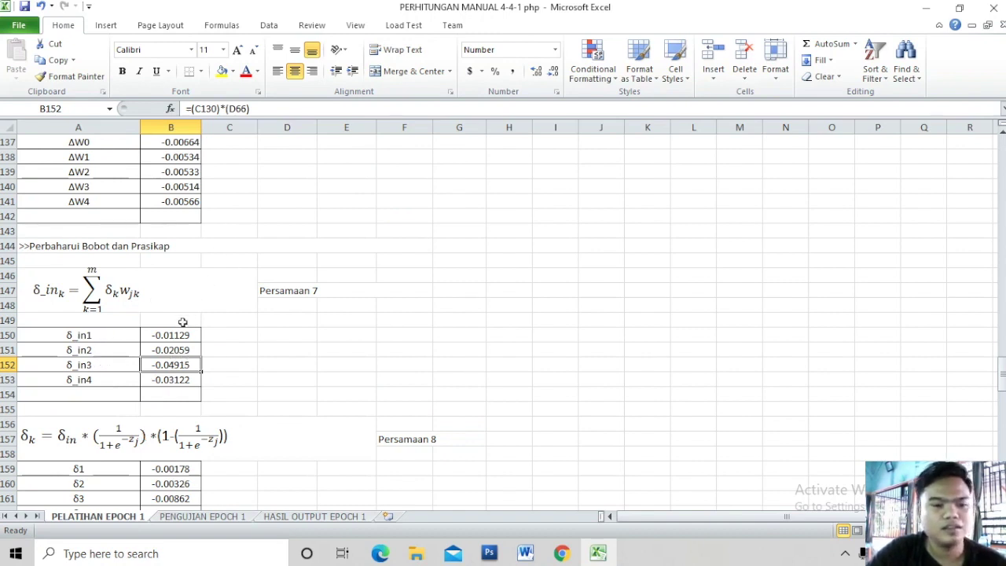
# Trace B152's =(C130)*(D66) to δk and weight W3, committing it unchanged at -0.04915
pyautogui.click(154, 376)
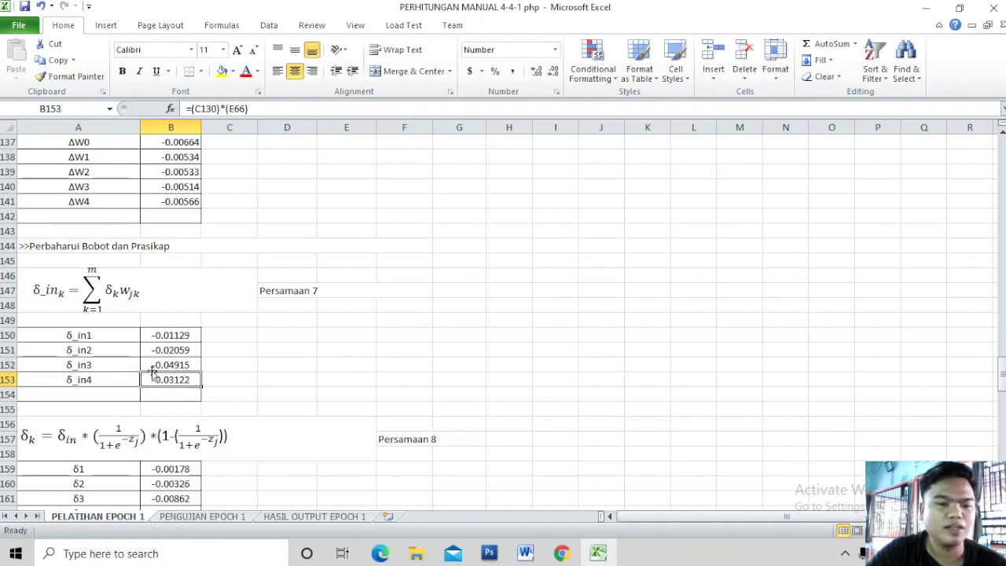
pyautogui.doubleClick(155, 363)
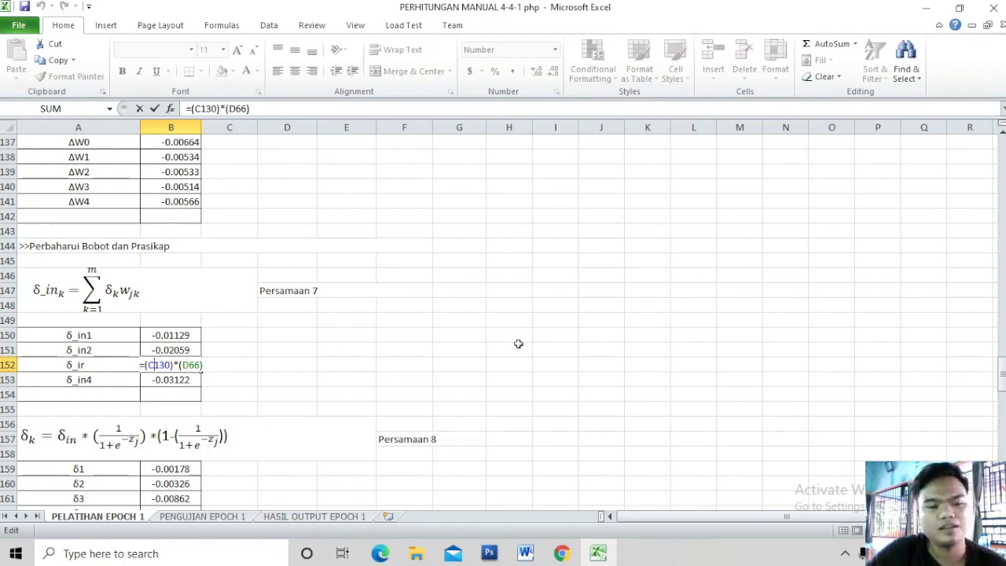
pyautogui.moveTo(1001, 370)
pyautogui.mouseDown()
pyautogui.moveTo(972, 256)
pyautogui.moveTo(903, 273)
pyautogui.mouseUp()
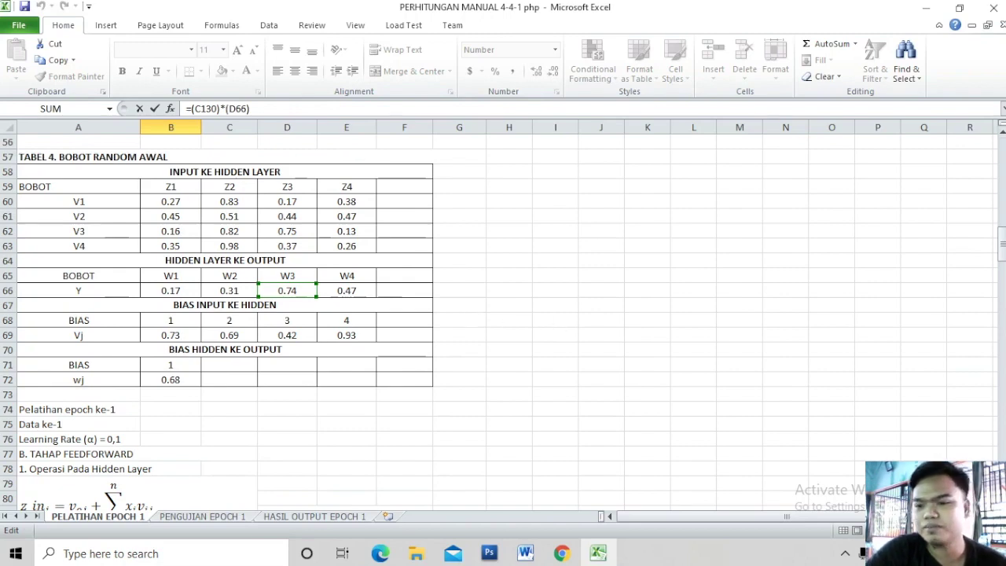
pyautogui.moveTo(996, 245); pyautogui.dragTo(1002, 356)
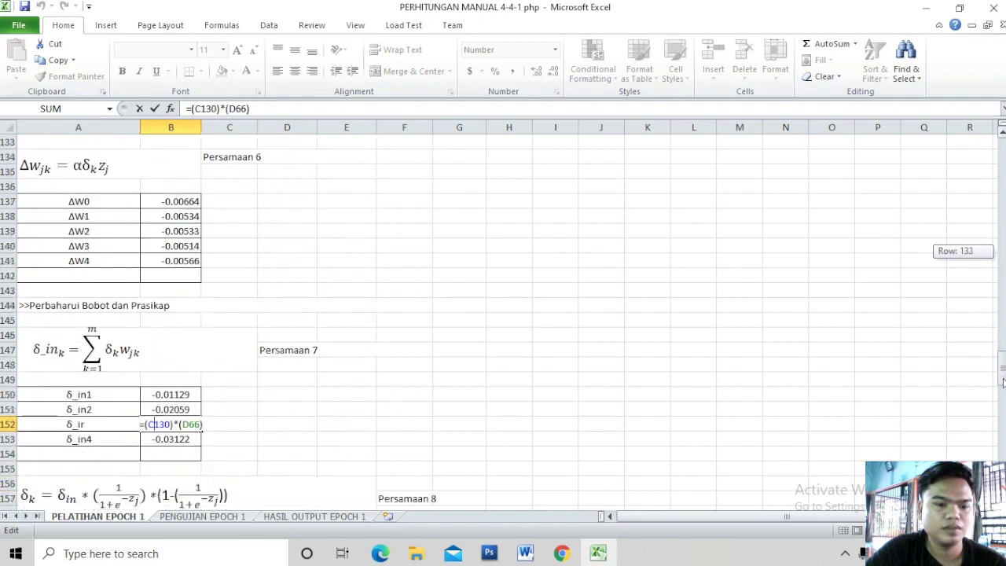
pyautogui.moveTo(1002, 356); pyautogui.dragTo(1002, 383)
pyautogui.press('Return')
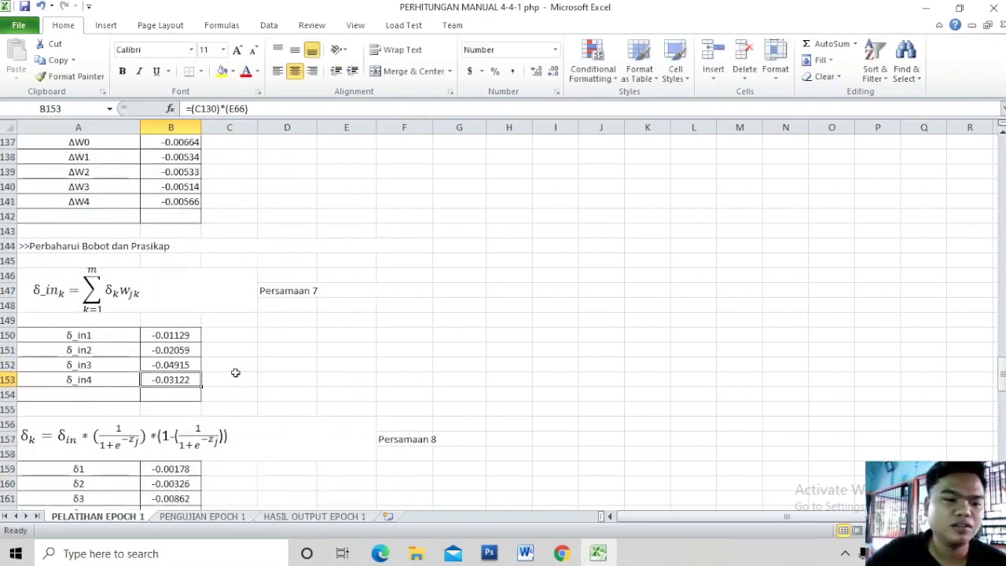
pyautogui.doubleClick(172, 379)
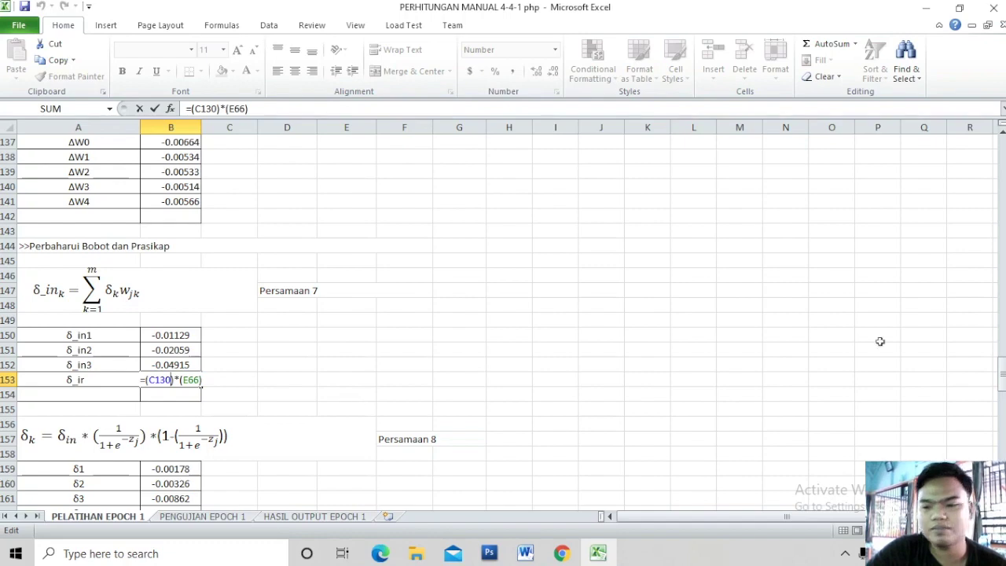
# Confirm B153's =(C130)*(E66) gives -0.03122, then scroll toward the Persamaan 8 table
pyautogui.moveTo(1000, 373)
pyautogui.mouseDown()
pyautogui.moveTo(1000, 283)
pyautogui.moveTo(982, 237)
pyautogui.mouseUp()
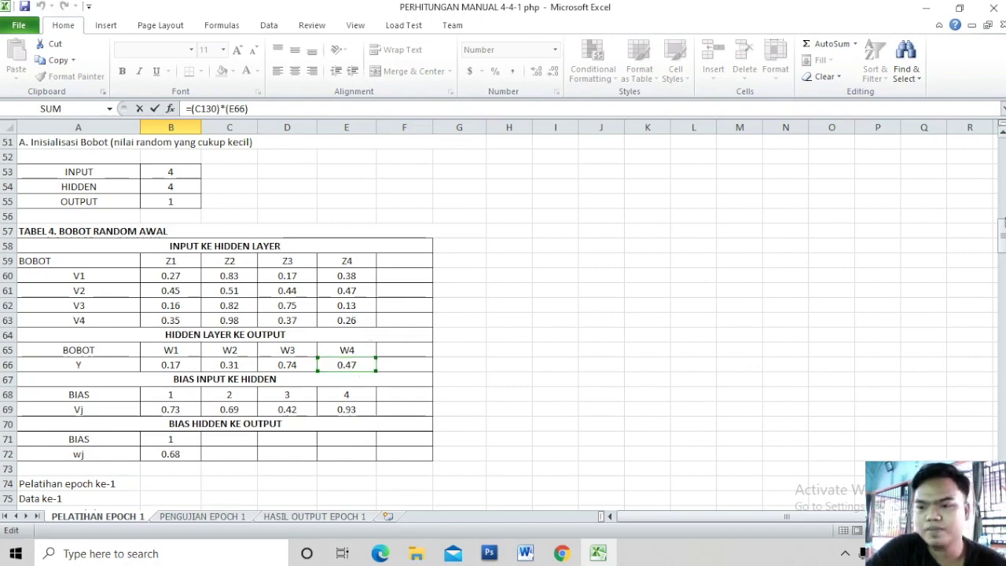
pyautogui.moveTo(1002, 228); pyautogui.dragTo(1002, 235)
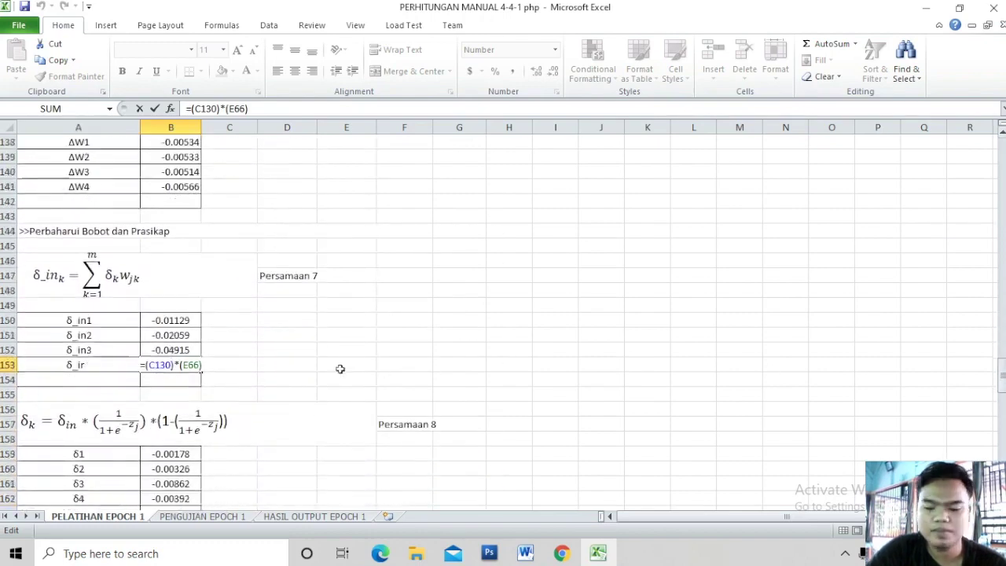
pyautogui.press('Return')
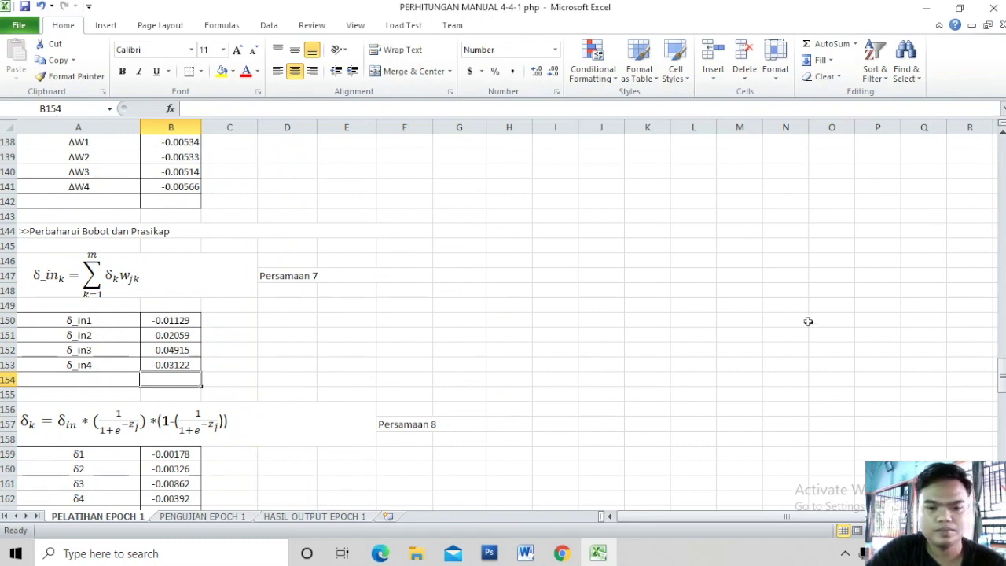
pyautogui.moveTo(1002, 380); pyautogui.dragTo(1002, 382)
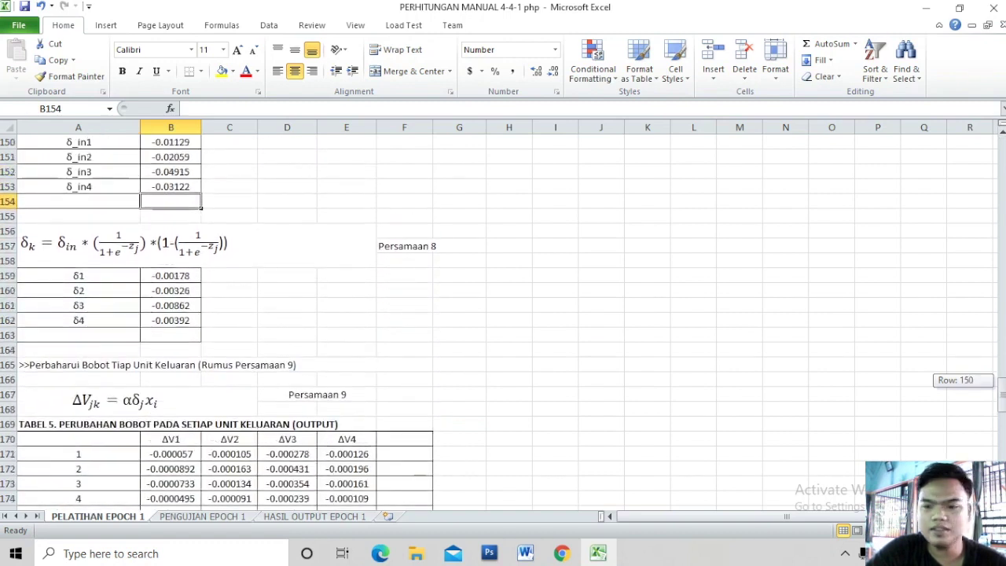
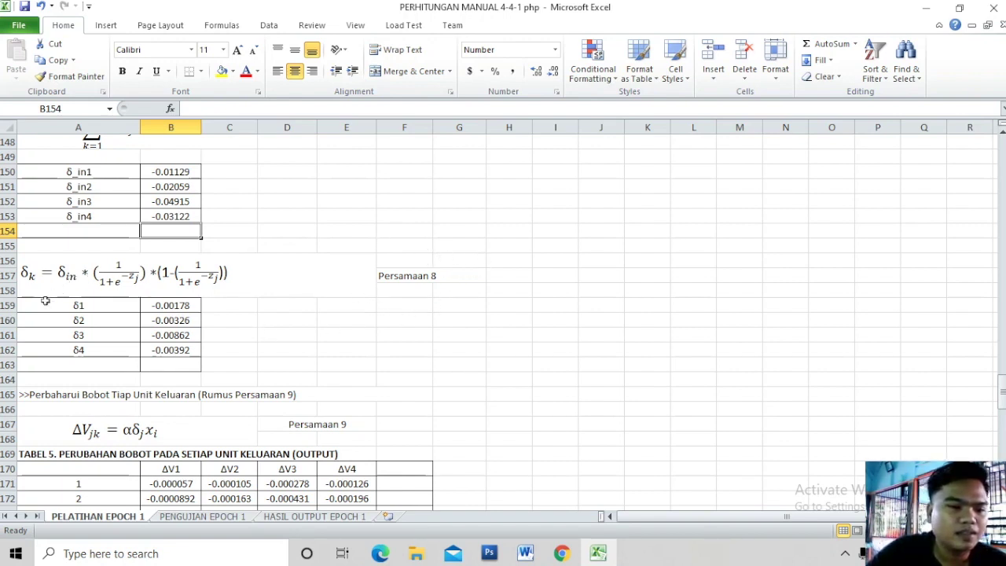
# Inspect the δ1 formula and the cells it references
pyautogui.click(170, 307)
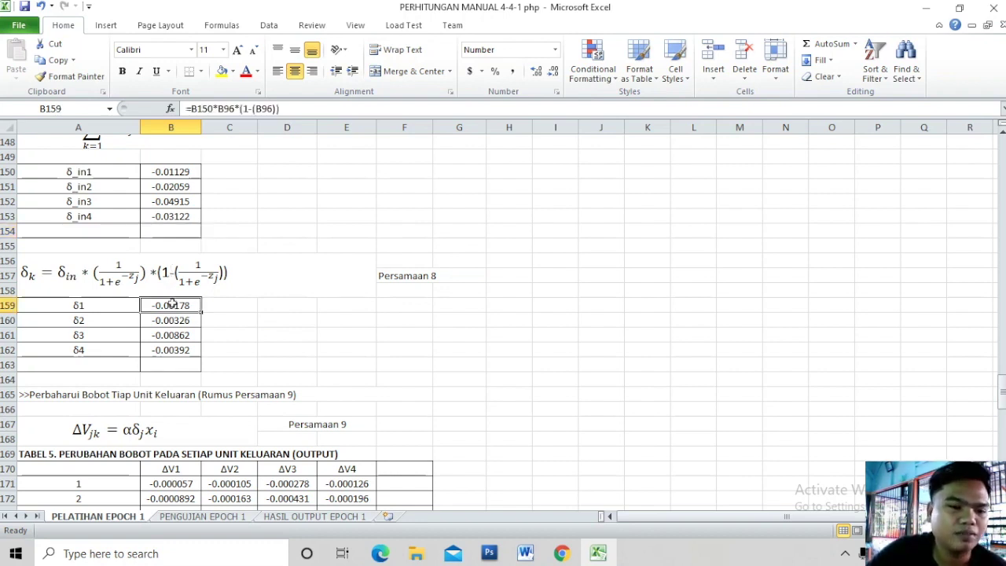
pyautogui.doubleClick(172, 306)
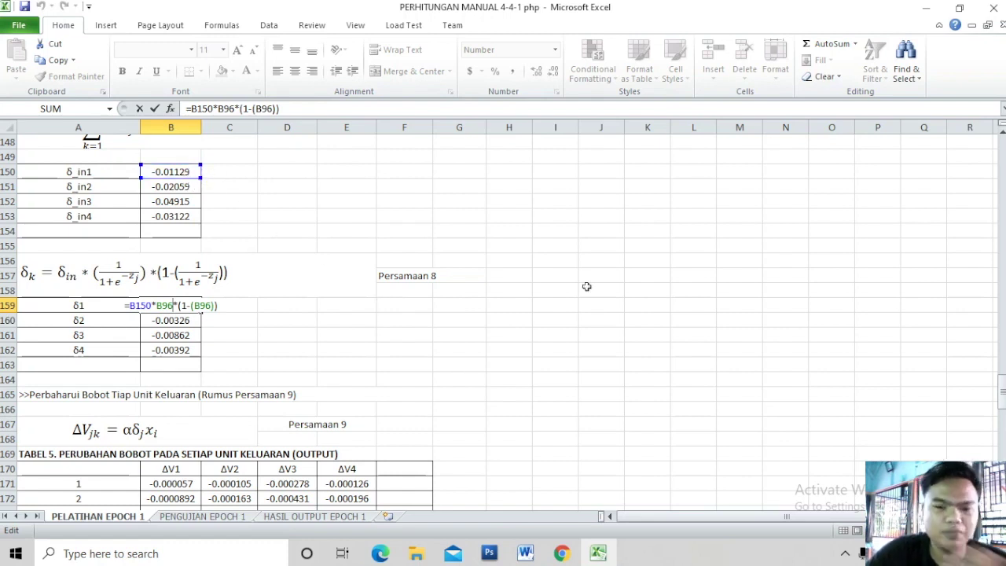
pyautogui.moveTo(1002, 402); pyautogui.dragTo(996, 303)
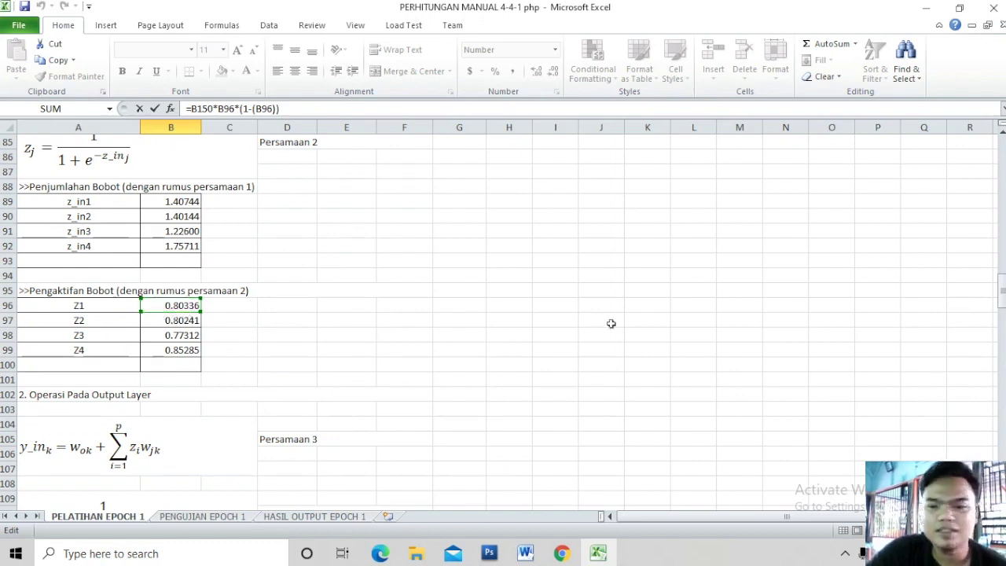
pyautogui.moveTo(1002, 292); pyautogui.dragTo(1002, 377)
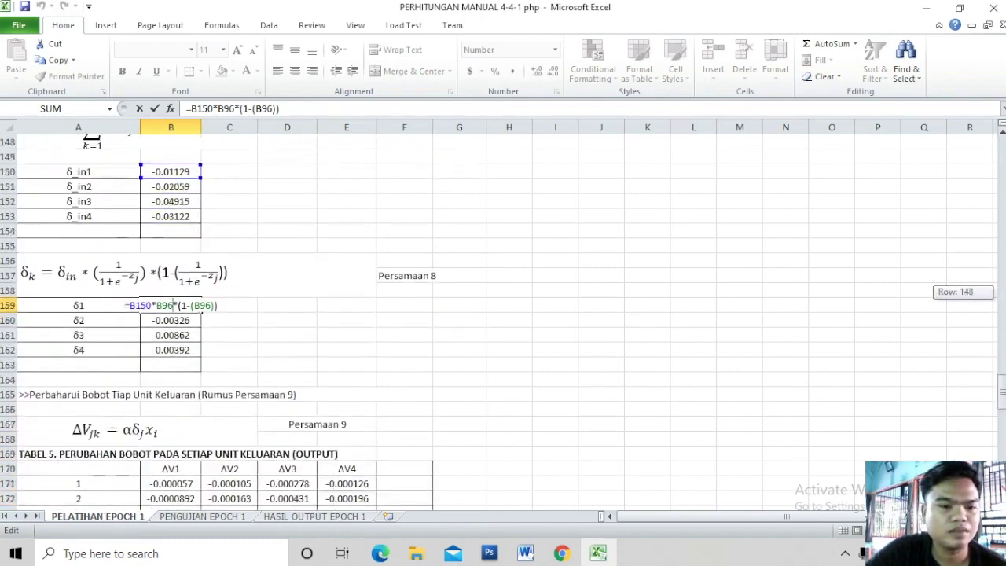
pyautogui.moveTo(1002, 377); pyautogui.dragTo(1002, 386)
pyautogui.press('Return')
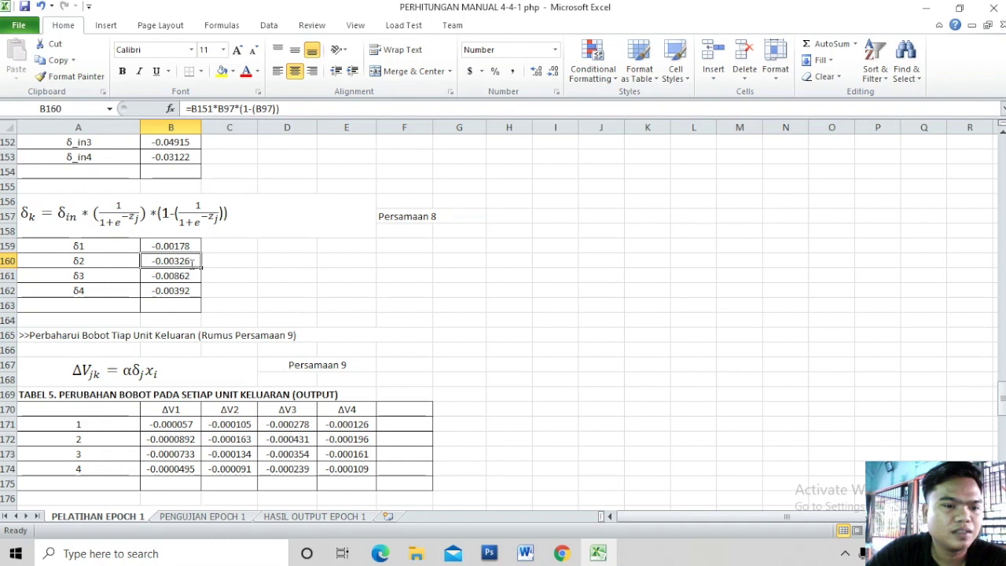
# Inspect the δ2 formula and its references, keeping its value -0.00326
pyautogui.doubleClick(192, 263)
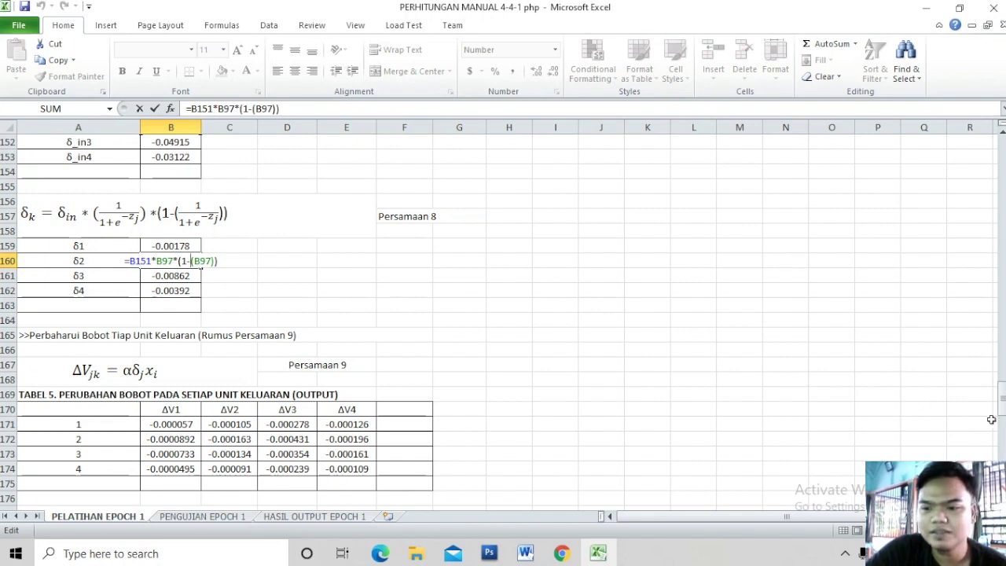
pyautogui.moveTo(1002, 412); pyautogui.dragTo(1002, 397)
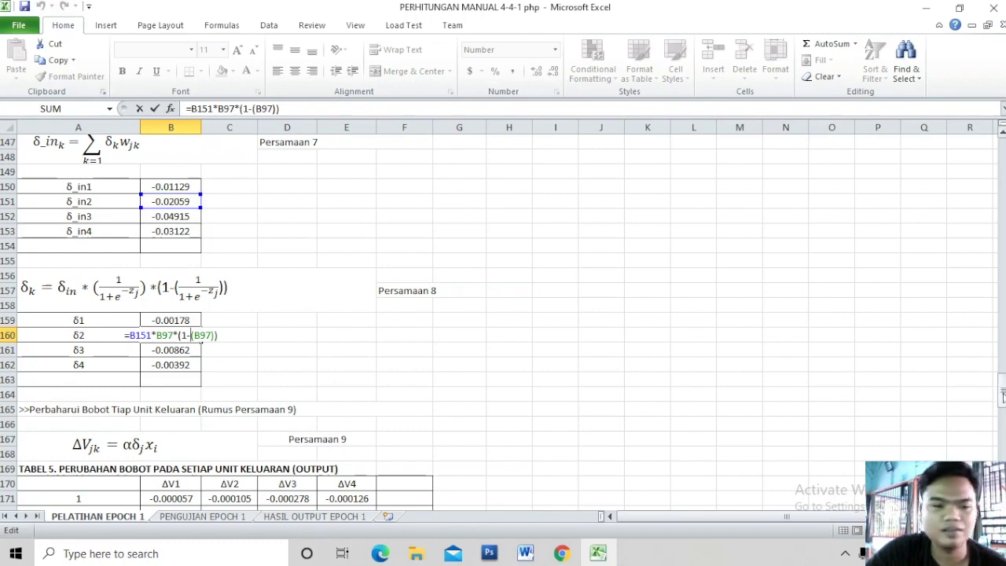
pyautogui.moveTo(1002, 397); pyautogui.dragTo(992, 293)
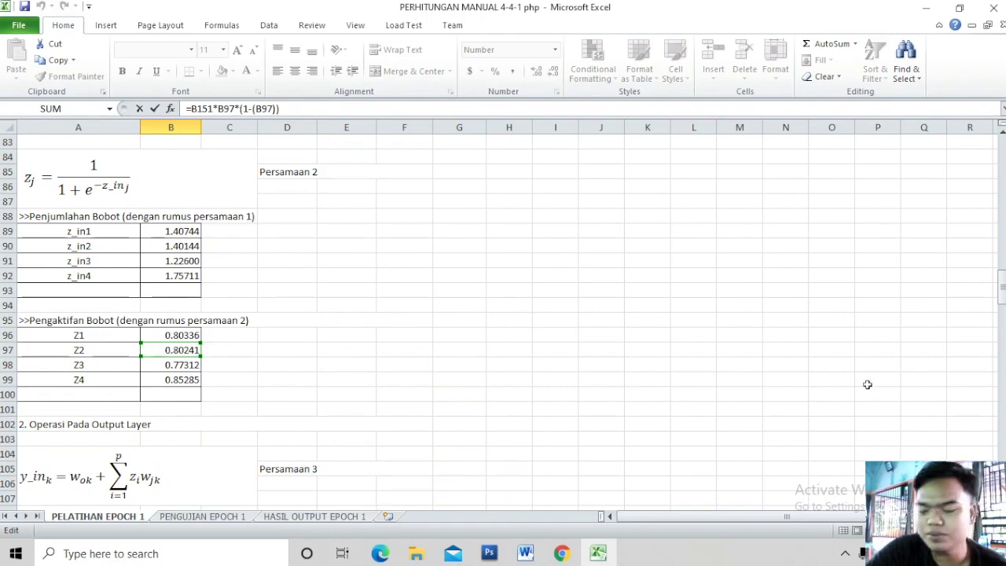
pyautogui.moveTo(1002, 291); pyautogui.dragTo(1001, 293)
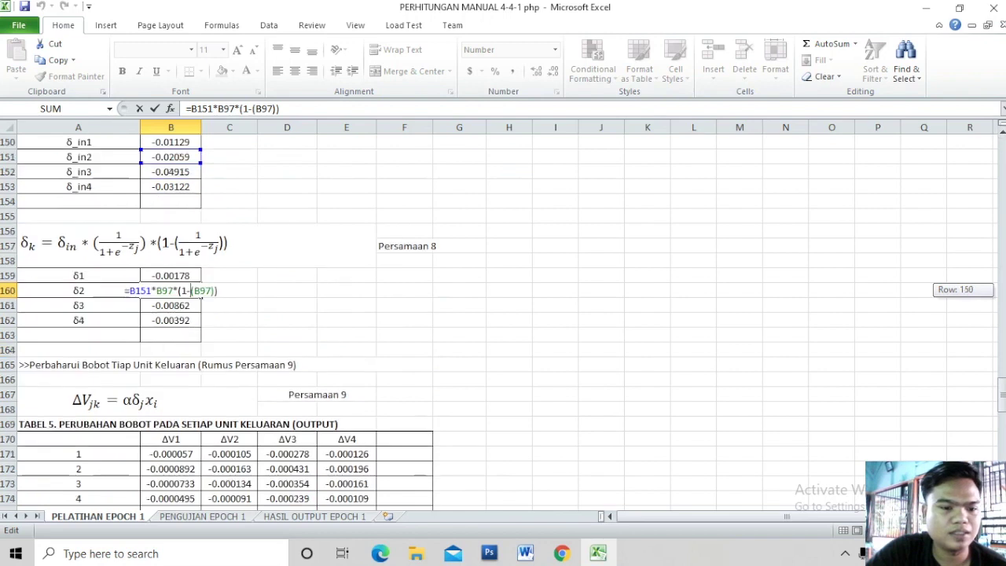
pyautogui.press('Return')
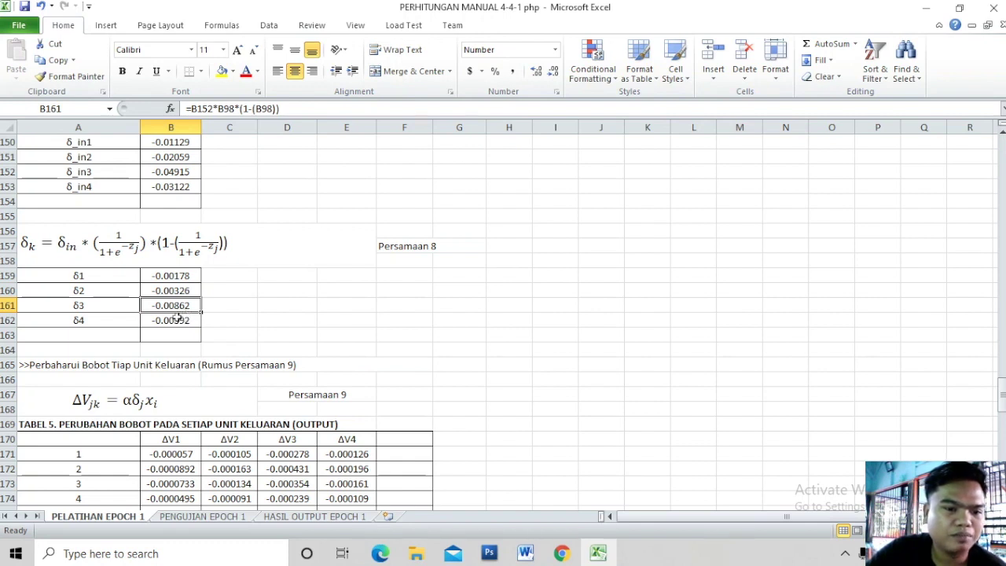
# Inspect the δ4 formula and its references, keeping its value -0.00392
pyautogui.doubleClick(161, 322)
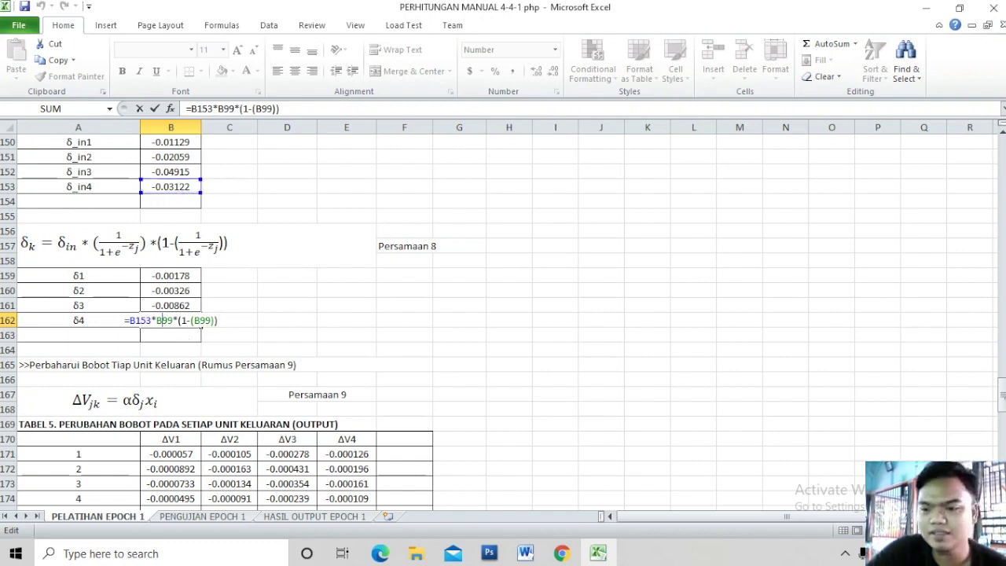
pyautogui.moveTo(1003, 399); pyautogui.dragTo(994, 311)
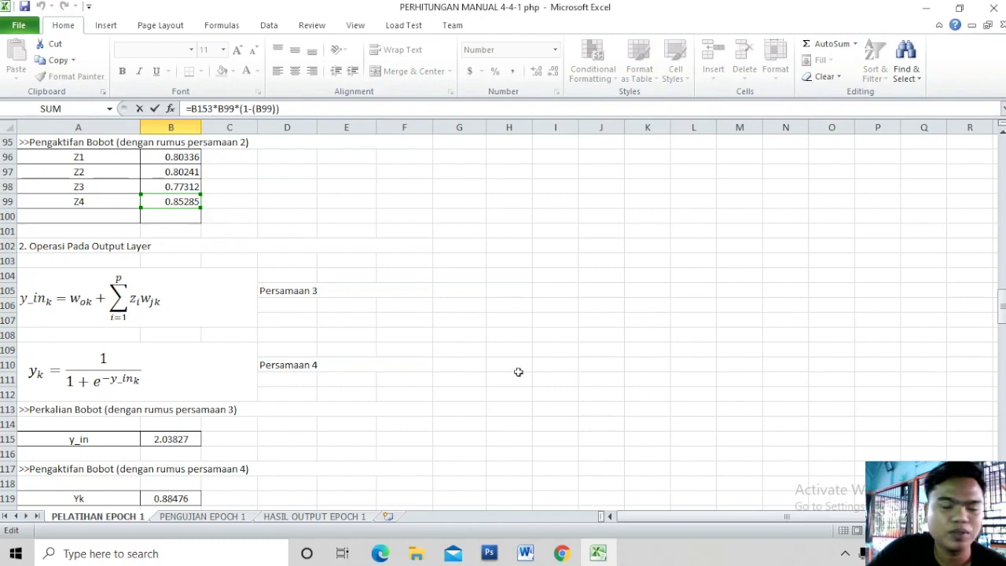
pyautogui.moveTo(1003, 306); pyautogui.dragTo(1002, 387)
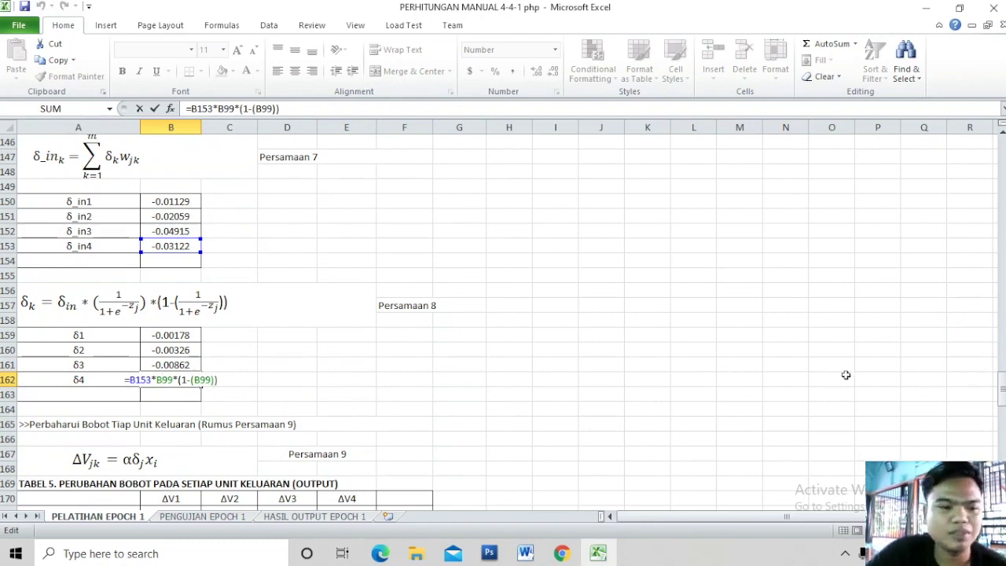
pyautogui.moveTo(1002, 389); pyautogui.dragTo(1000, 316)
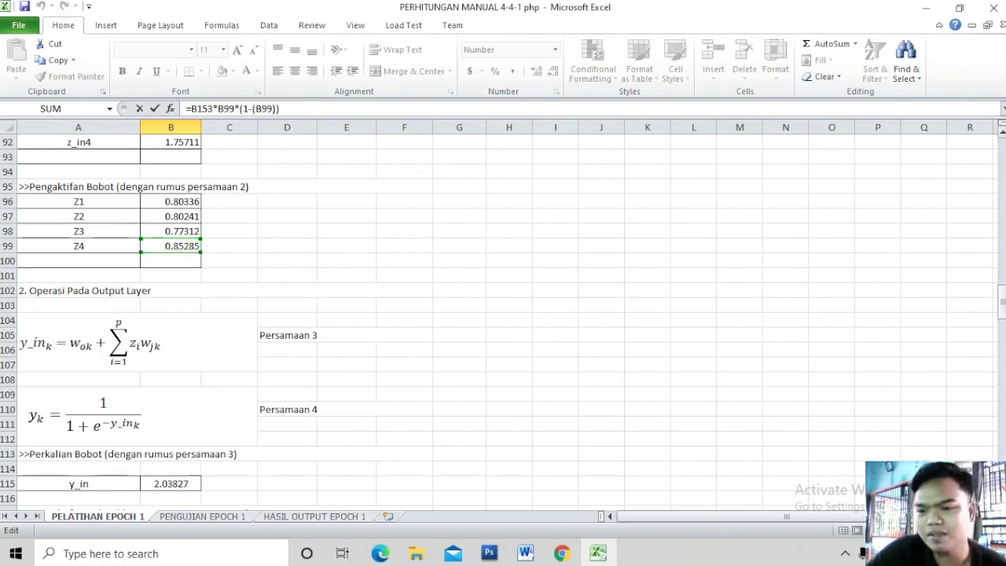
pyautogui.moveTo(1001, 303); pyautogui.dragTo(1002, 416)
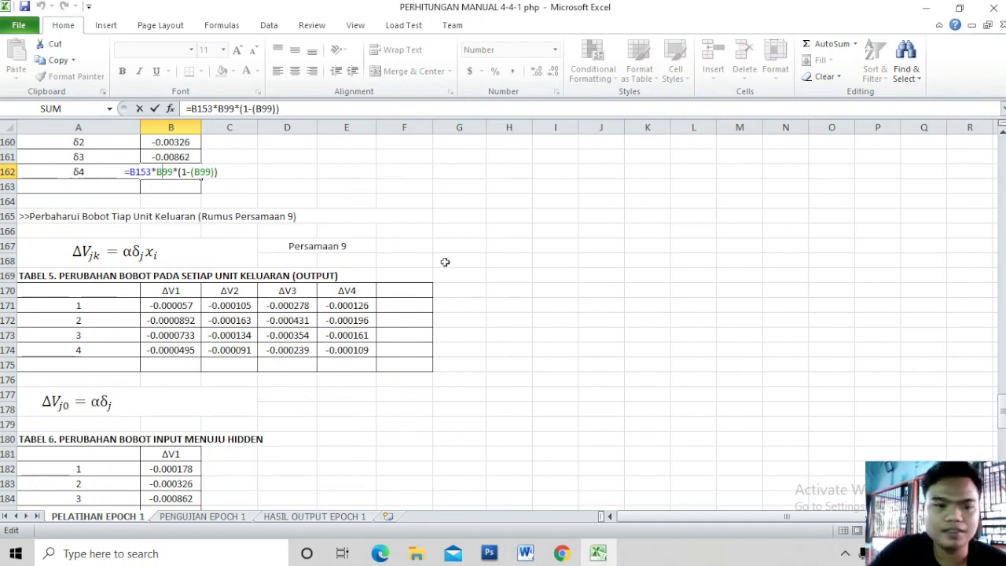
pyautogui.press('Return')
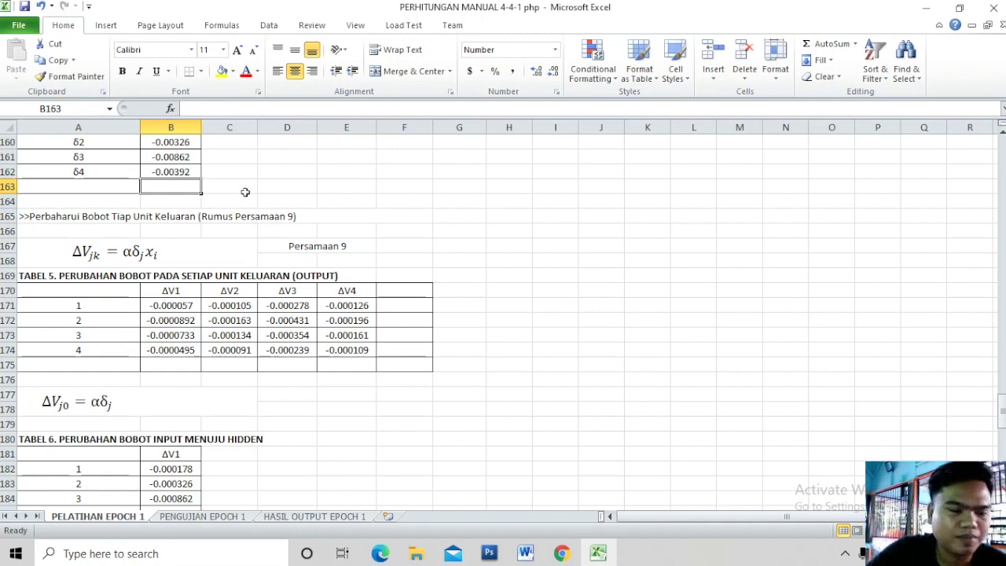
pyautogui.scroll(1, 514, 268)
pyautogui.click(831, 395)
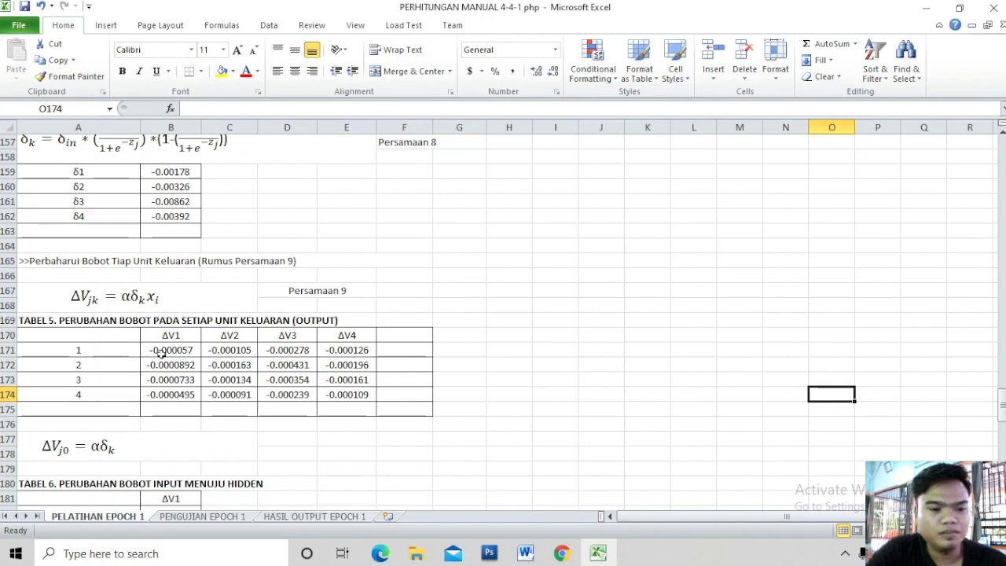
# Review Table 5's first-row ΔV1 formula, keeping its value -0.000057
pyautogui.click(159, 354)
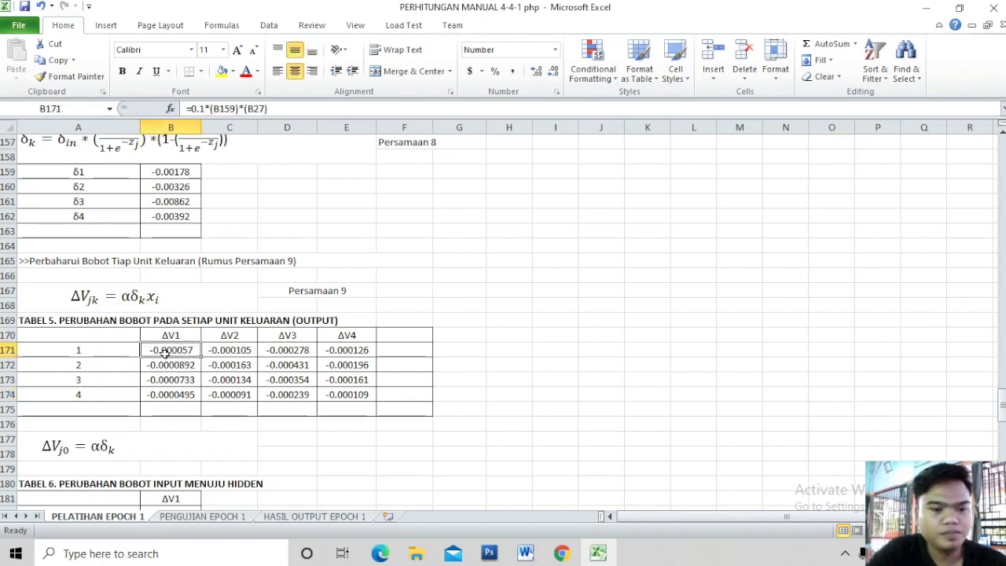
pyautogui.doubleClick(181, 353)
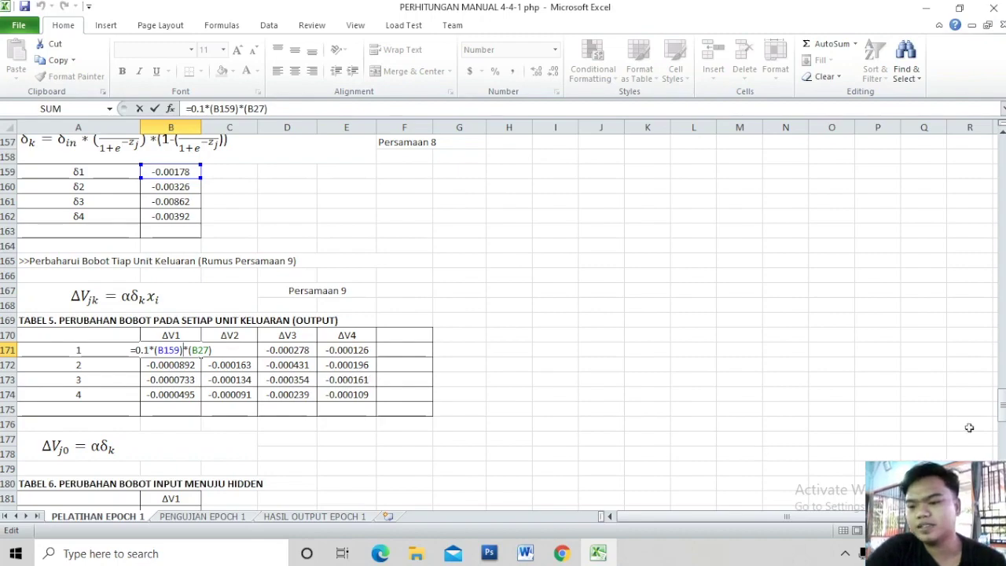
pyautogui.moveTo(1002, 415); pyautogui.dragTo(992, 360)
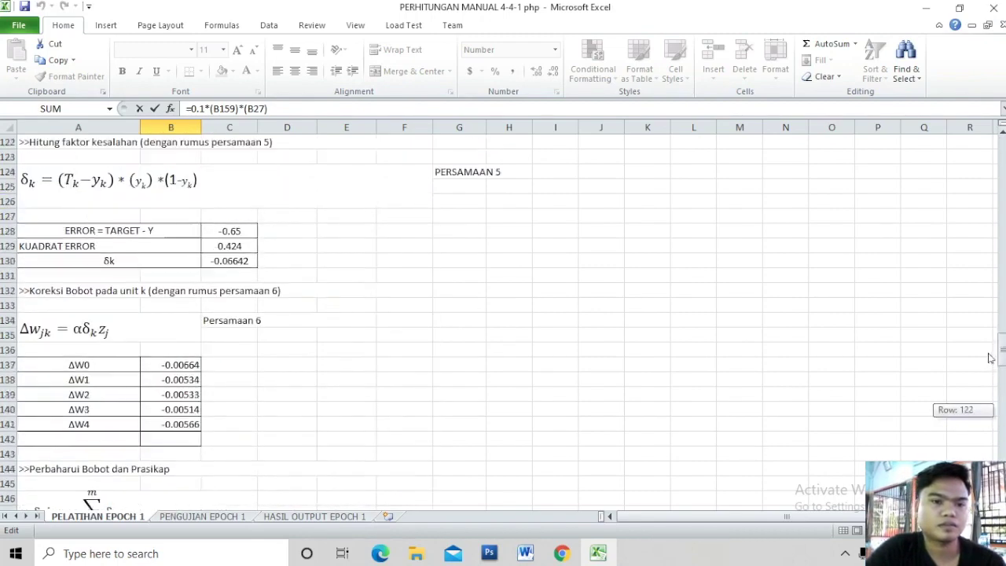
pyautogui.moveTo(992, 360); pyautogui.dragTo(948, 190)
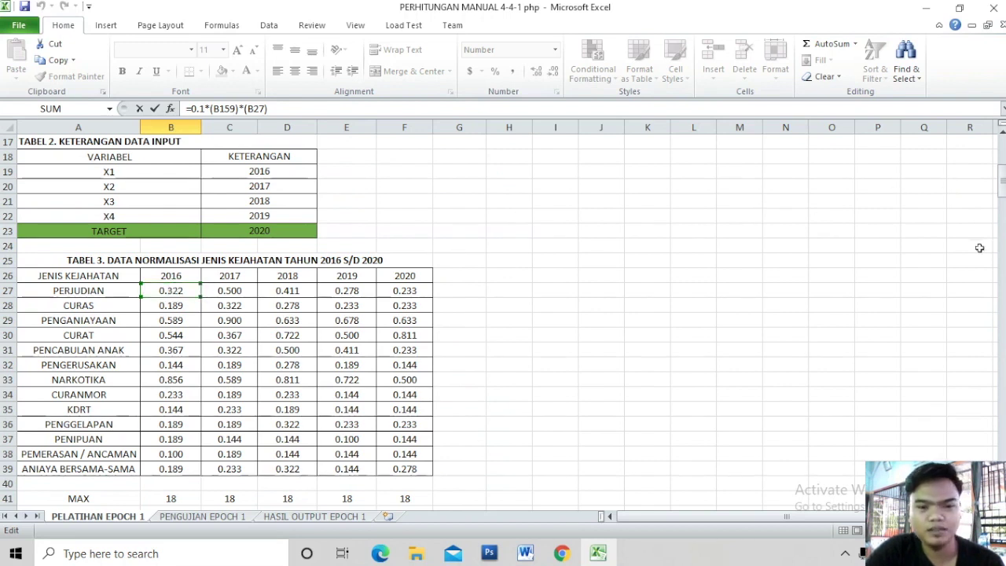
pyautogui.moveTo(1003, 211); pyautogui.dragTo(1002, 373)
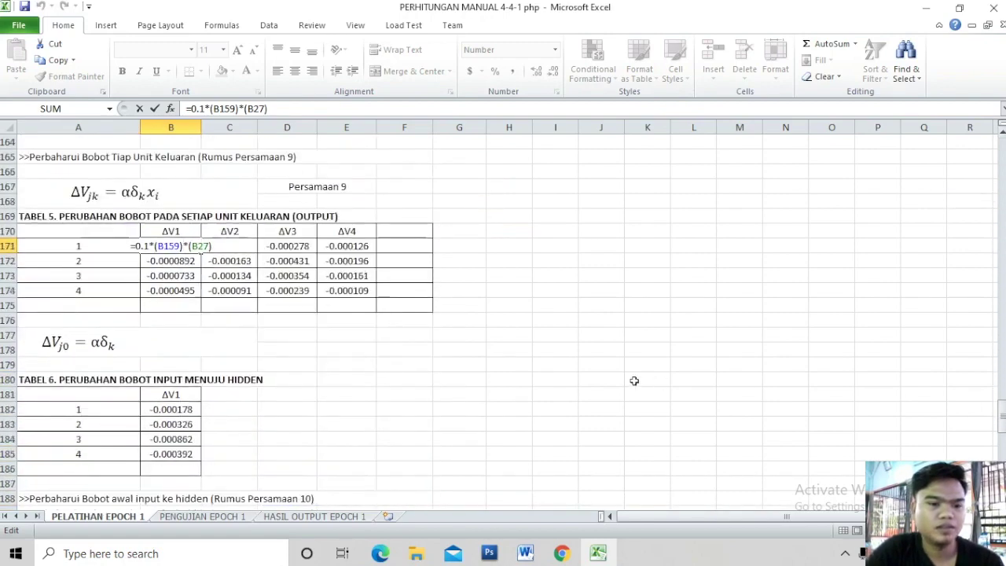
pyautogui.press('Return')
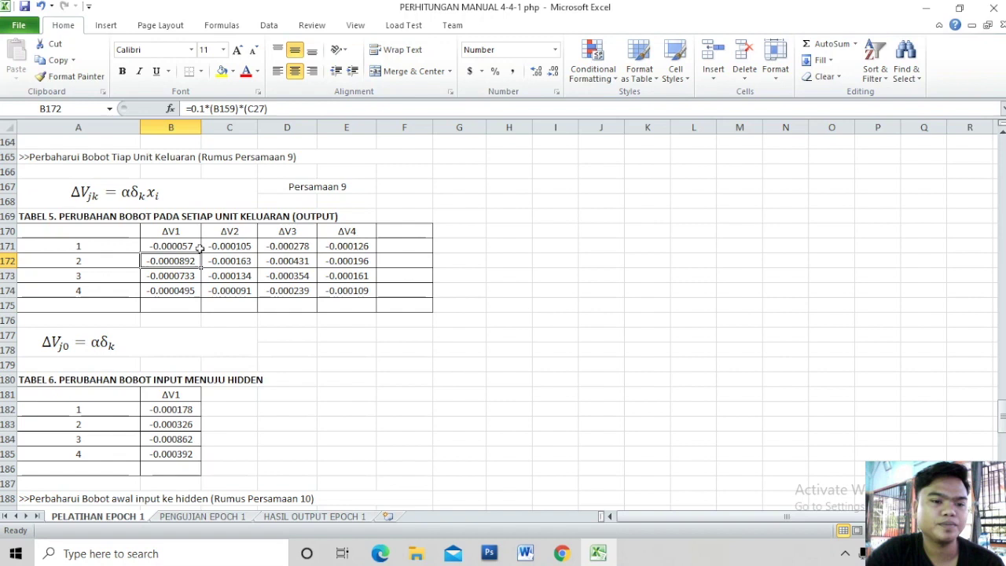
# Review Table 5's first-row ΔV2 formula, keeping its value -0.000105
pyautogui.click(242, 241)
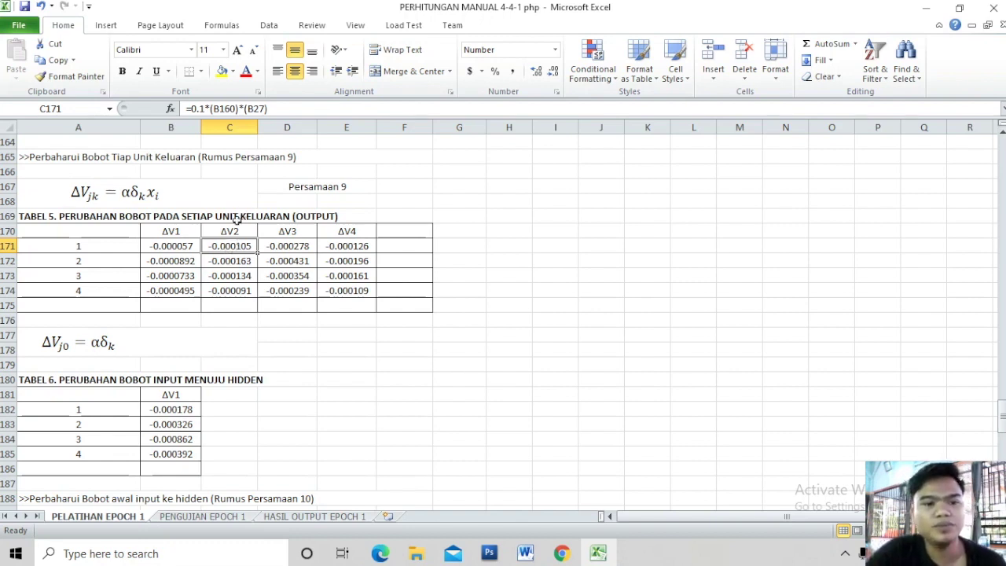
pyautogui.doubleClick(228, 246)
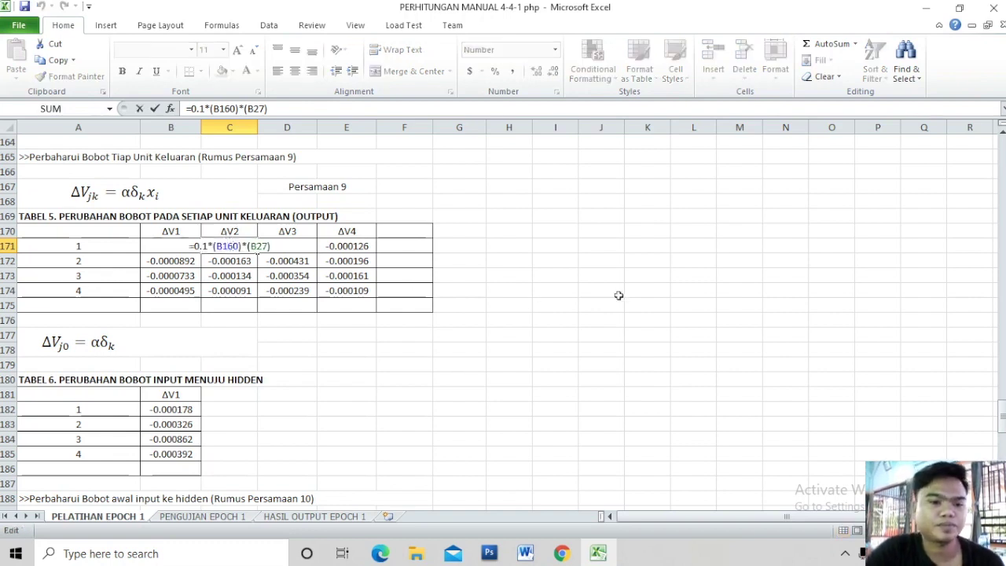
pyautogui.moveTo(1001, 415); pyautogui.dragTo(1002, 408)
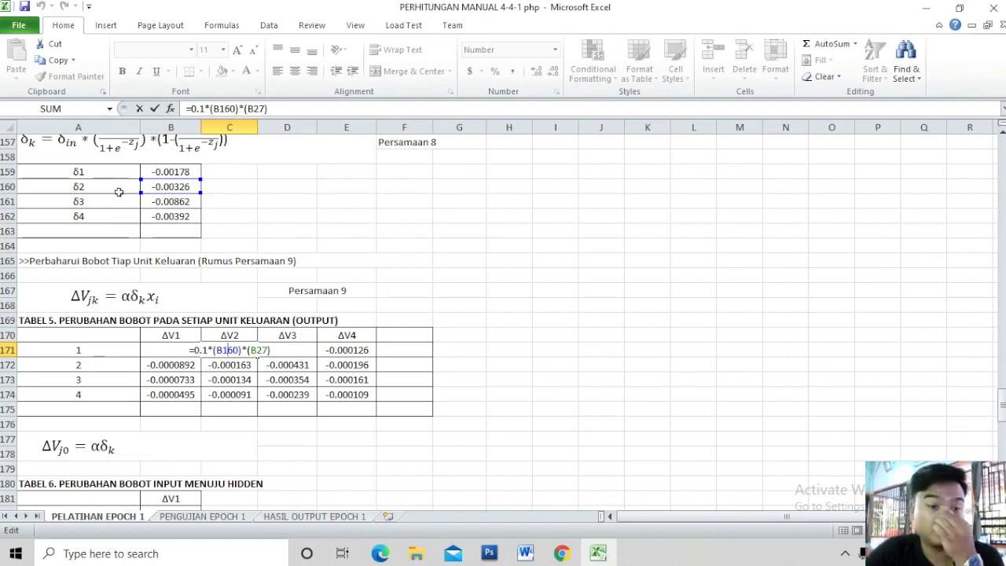
pyautogui.moveTo(140, 189); pyautogui.dragTo(196, 191)
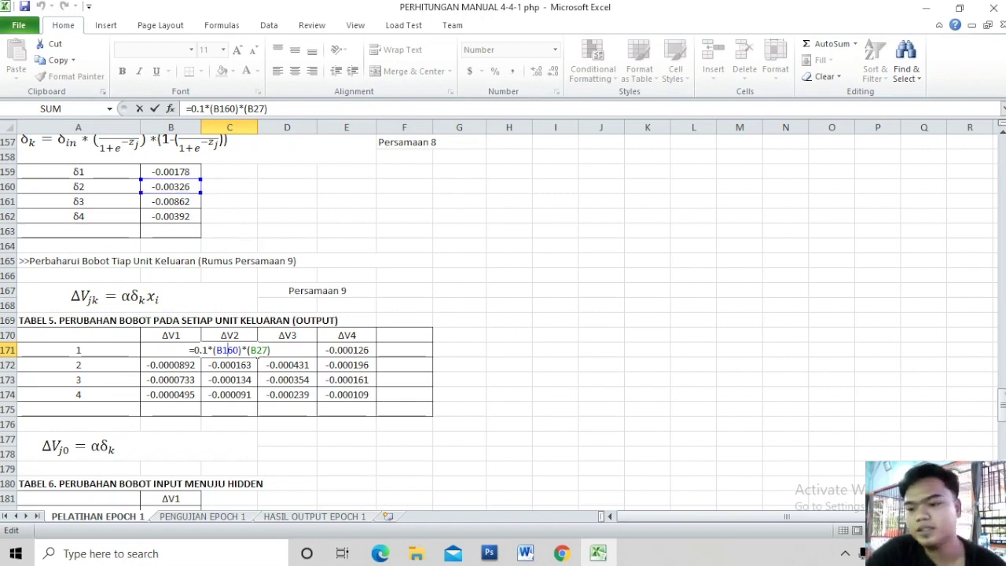
pyautogui.moveTo(1001, 405)
pyautogui.mouseDown()
pyautogui.moveTo(998, 157)
pyautogui.moveTo(995, 186)
pyautogui.mouseUp()
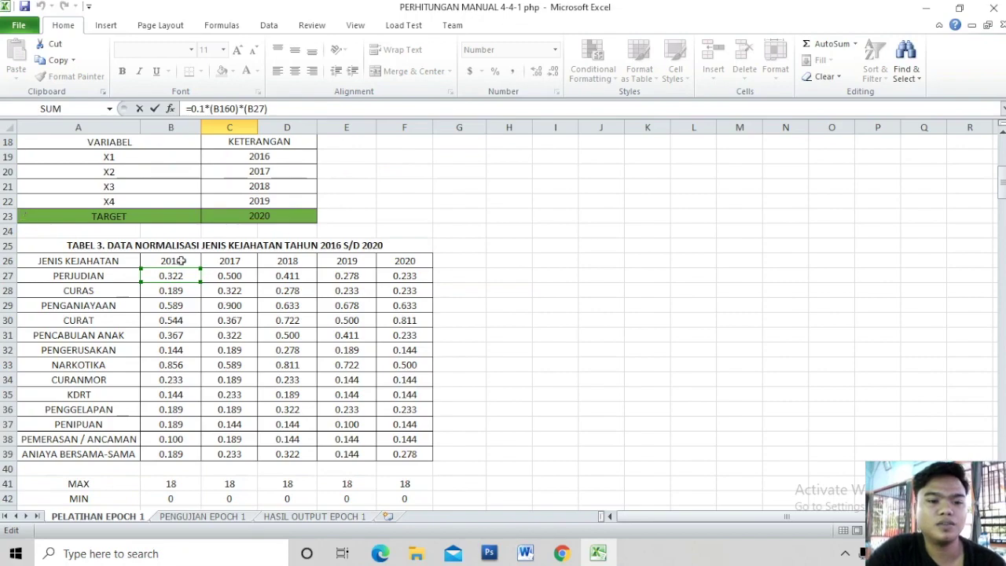
pyautogui.moveTo(998, 183); pyautogui.dragTo(999, 189)
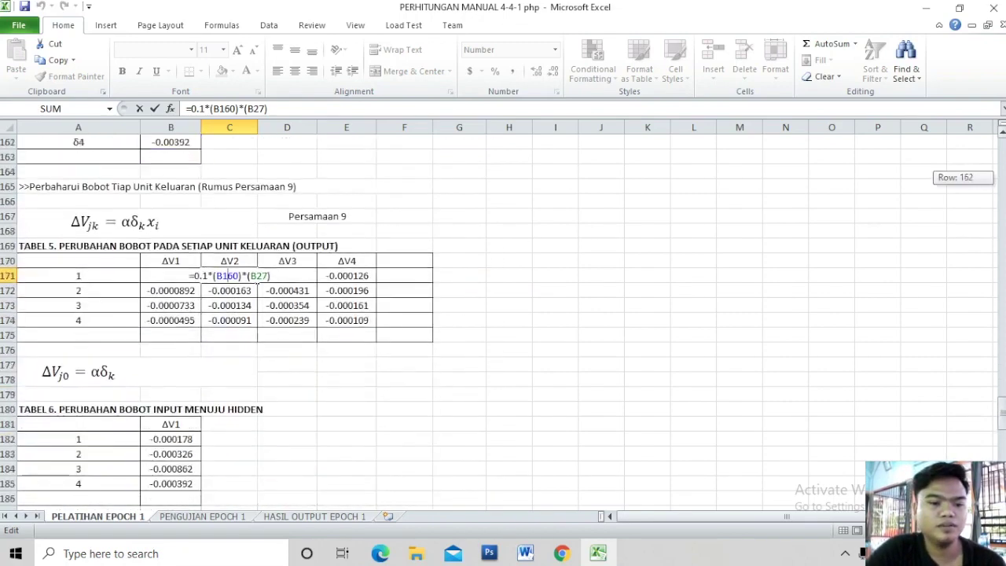
pyautogui.press('Return')
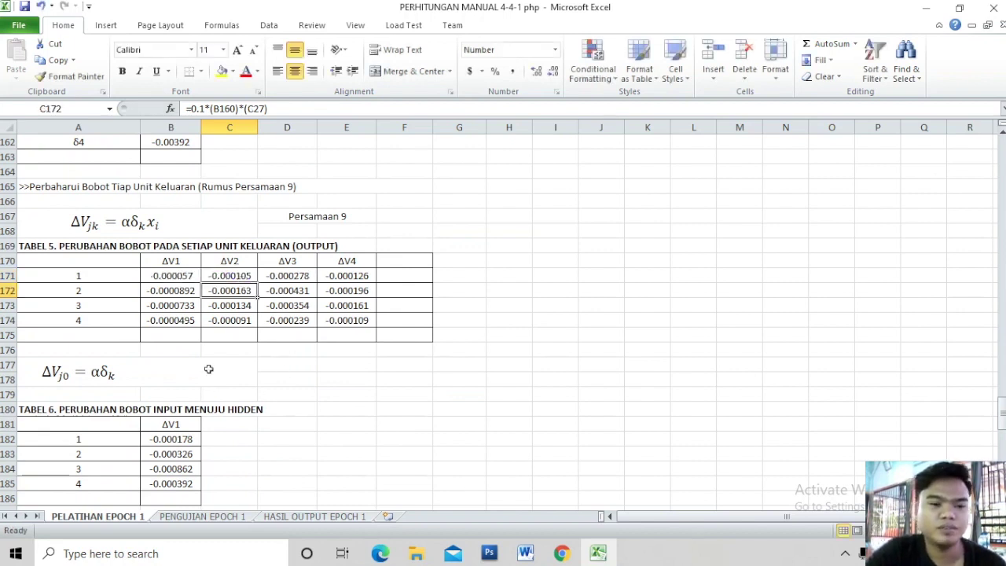
# Review the first-row ΔV3 formula and the δ3 value it uses, without changes
pyautogui.click(296, 278)
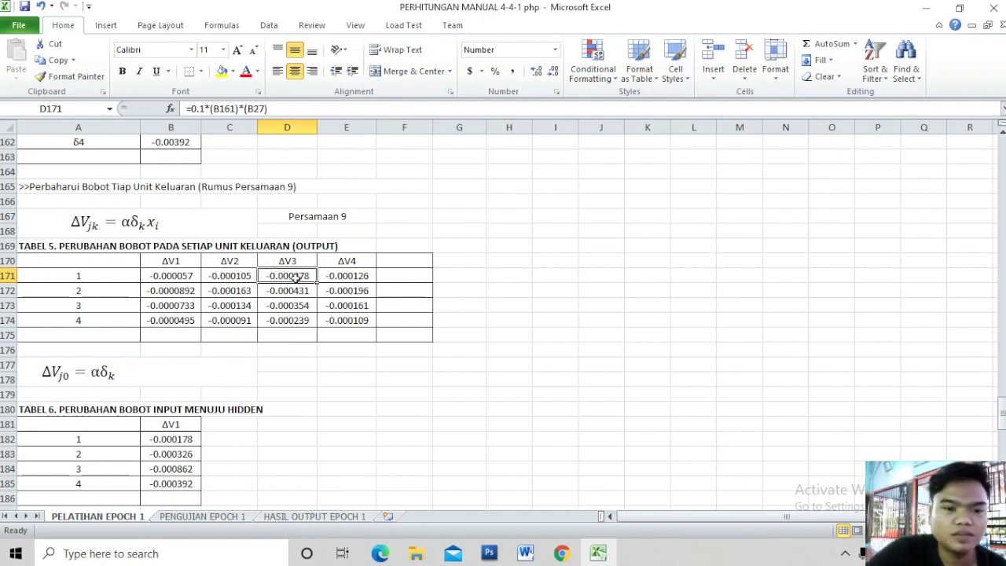
pyautogui.doubleClick(297, 277)
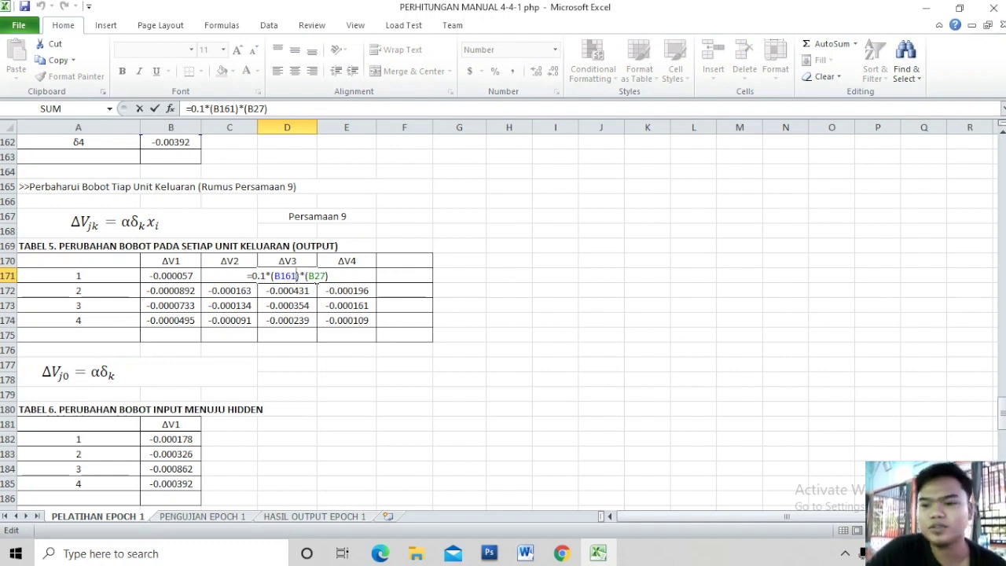
pyautogui.moveTo(1001, 414); pyautogui.dragTo(1002, 402)
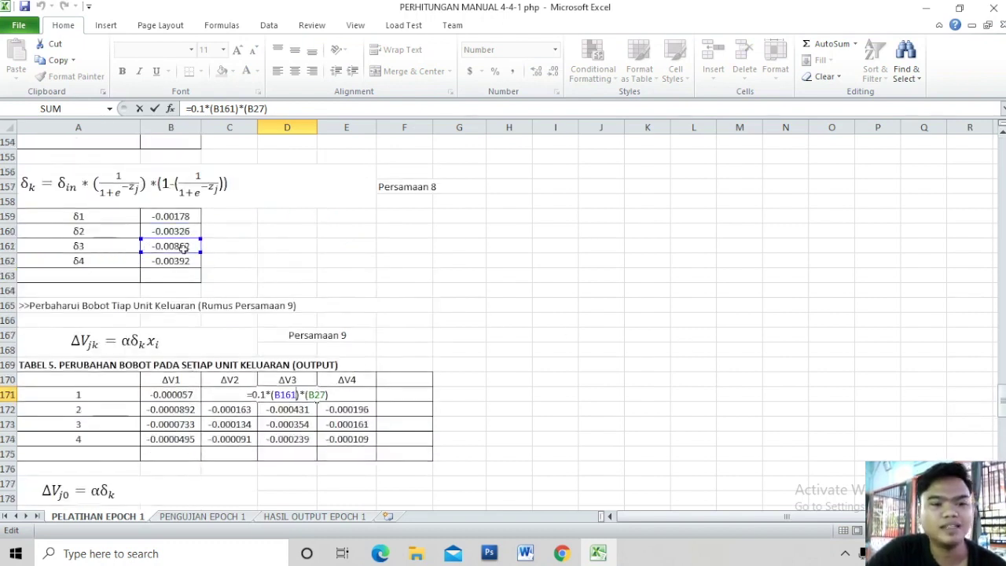
pyautogui.click(149, 250)
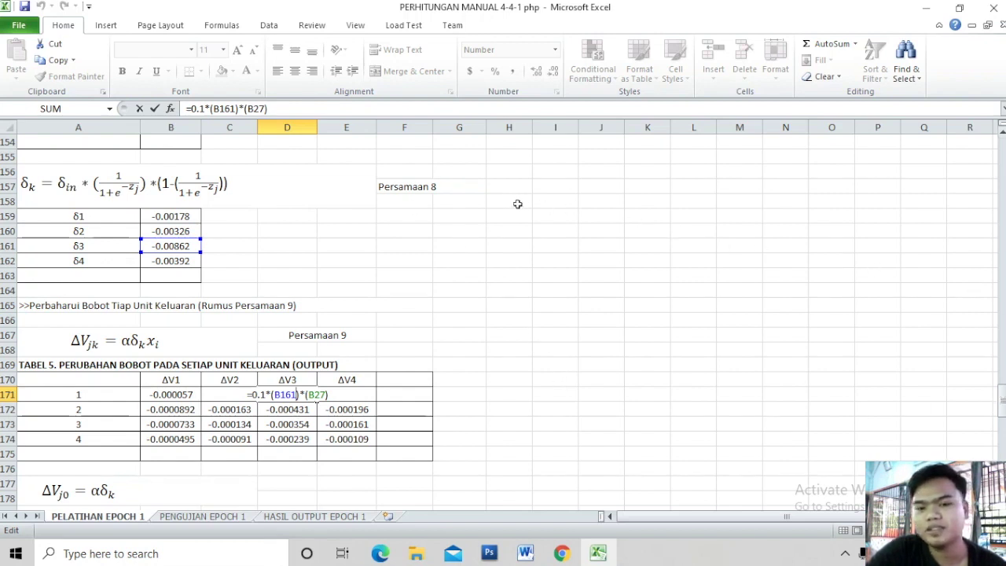
pyautogui.moveTo(986, 455); pyautogui.dragTo(775, 411)
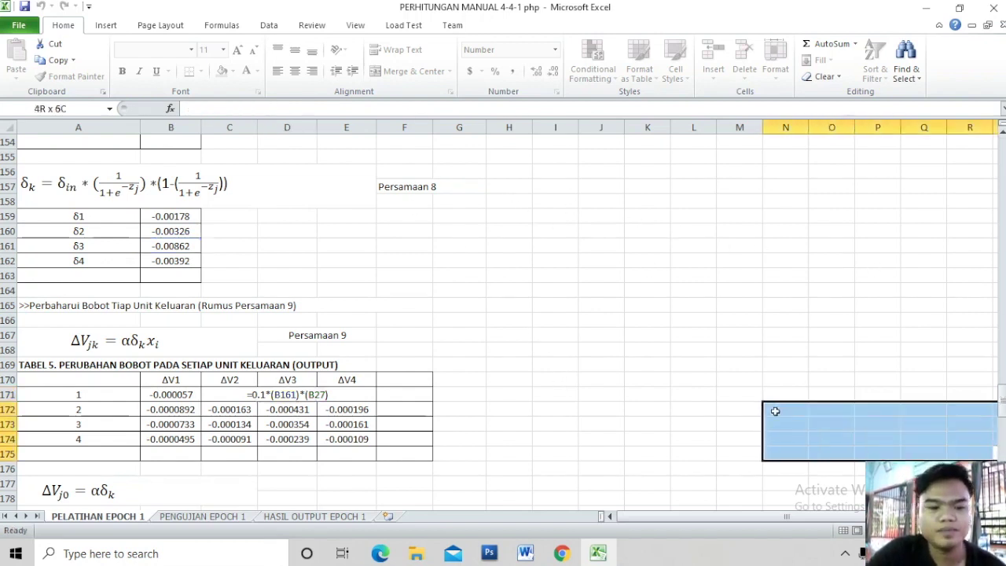
pyautogui.click(542, 425)
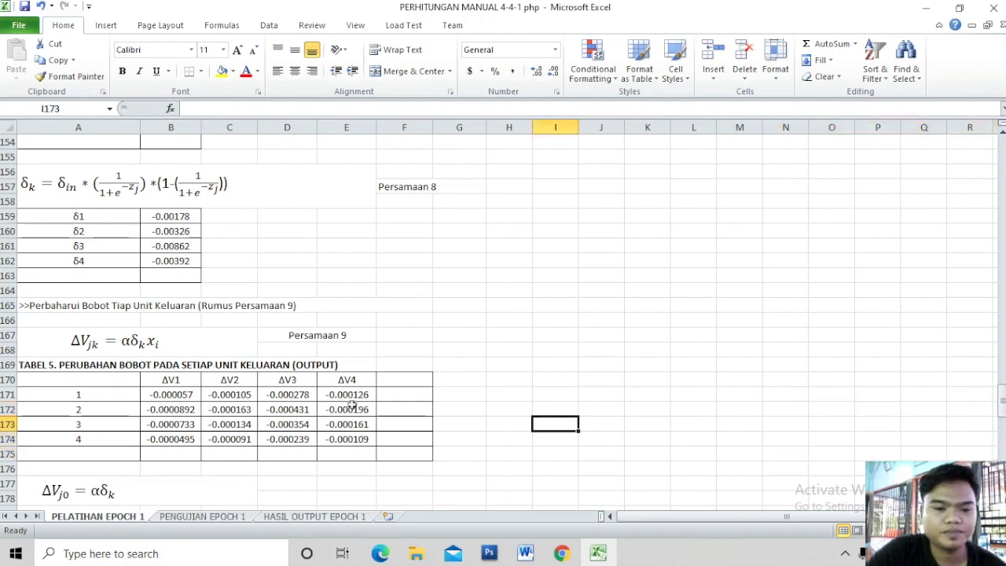
pyautogui.click(289, 395)
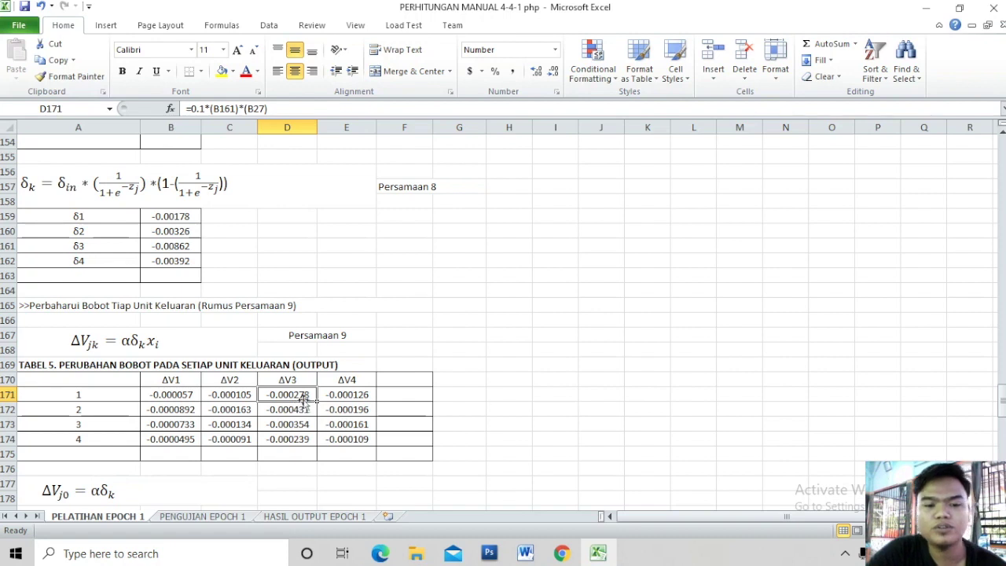
# Check the first-row ΔV4 formula, then open row 2's ΔV1 formula =0.1*(B159)*(C27)
pyautogui.click(353, 399)
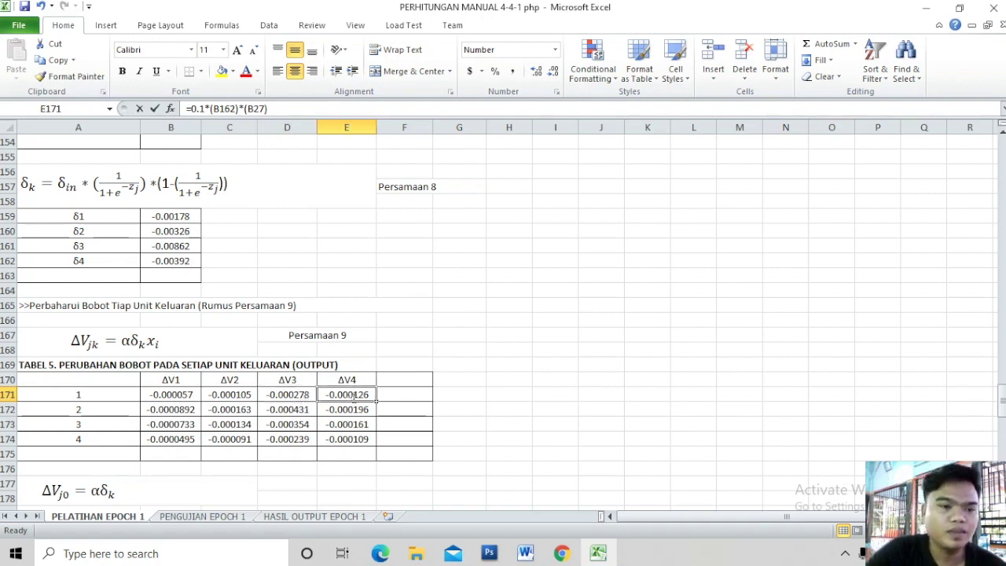
pyautogui.doubleClick(353, 396)
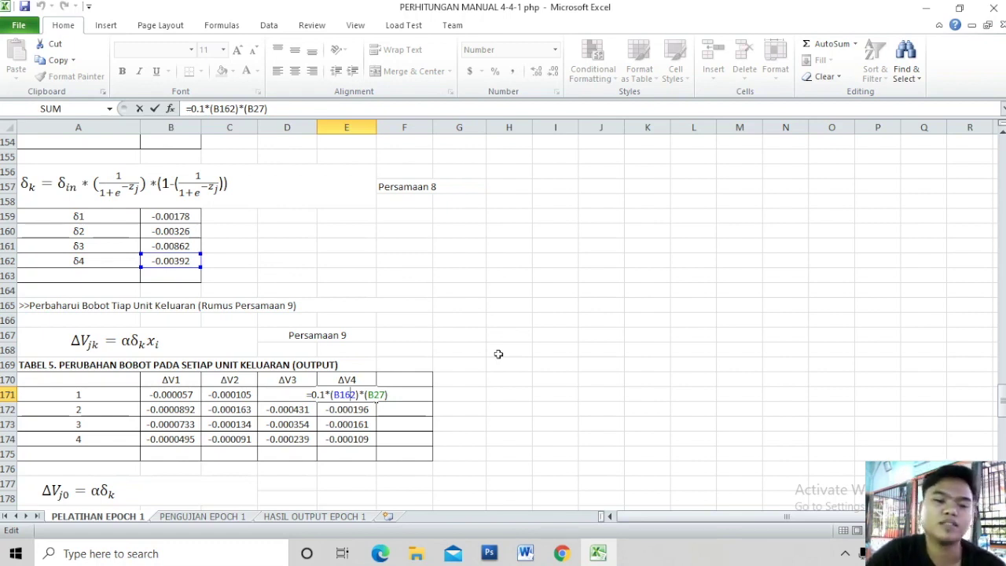
pyautogui.press('Return')
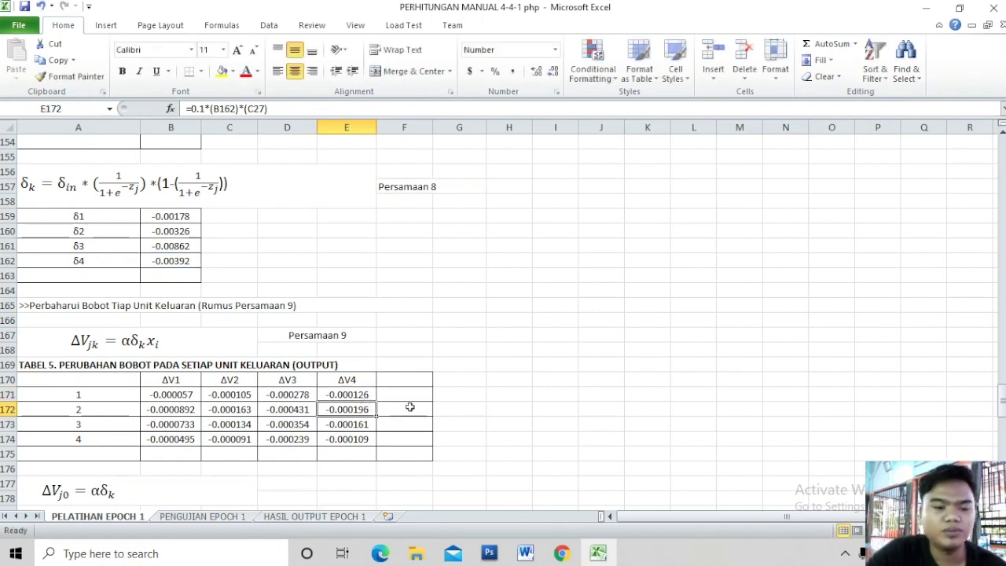
pyautogui.click(168, 409)
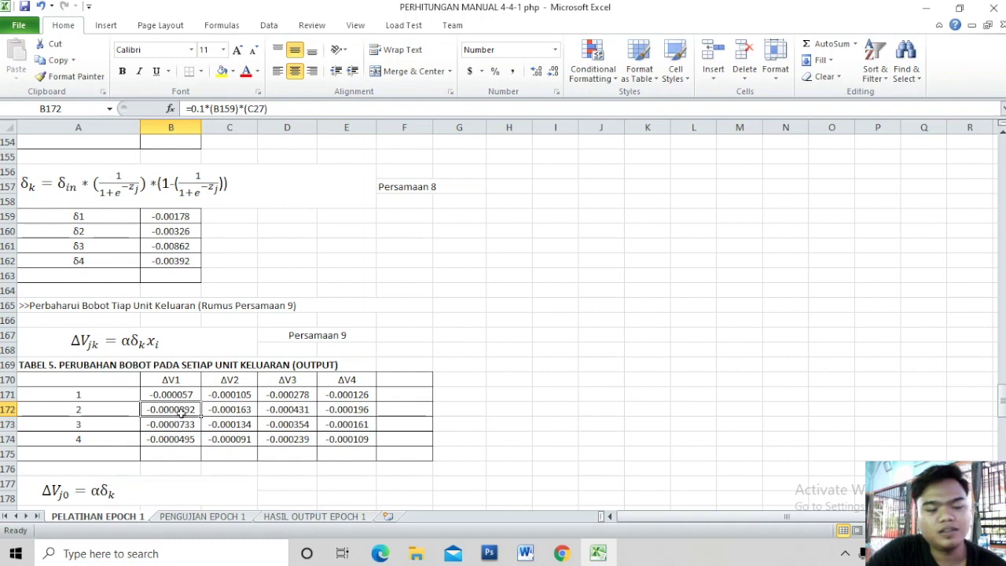
pyautogui.doubleClick(182, 410)
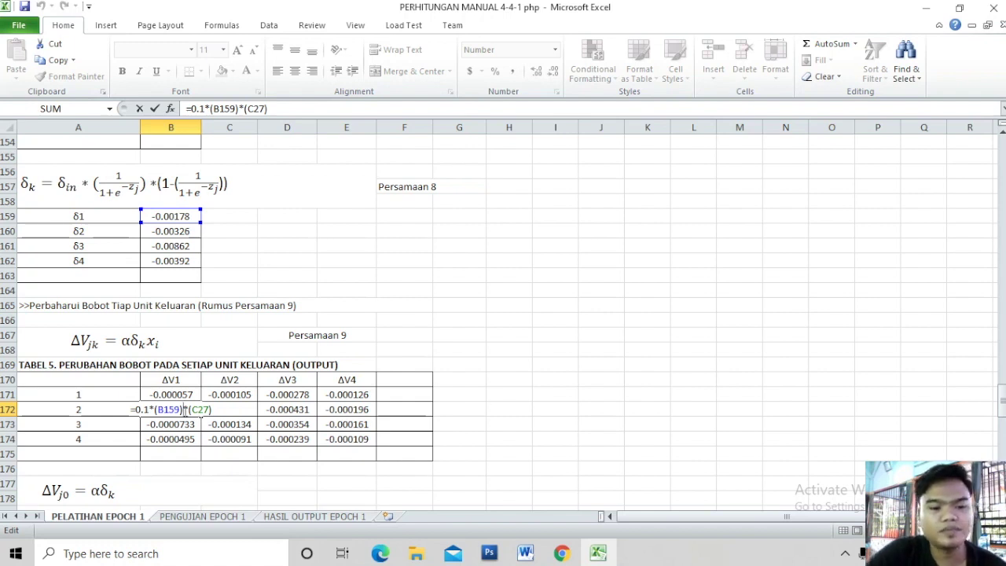
pyautogui.moveTo(1002, 404); pyautogui.dragTo(990, 114)
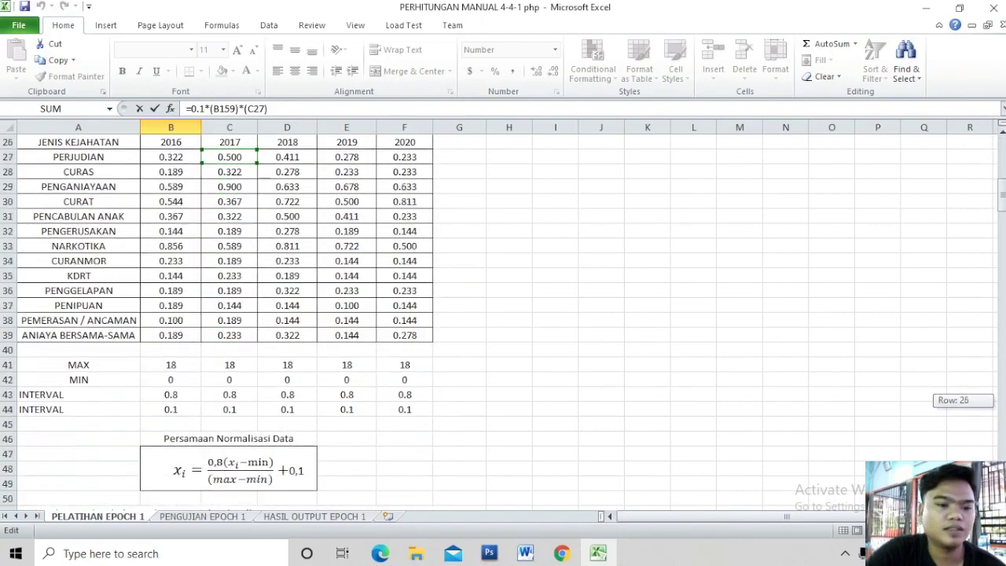
pyautogui.moveTo(990, 114); pyautogui.dragTo(1001, 186)
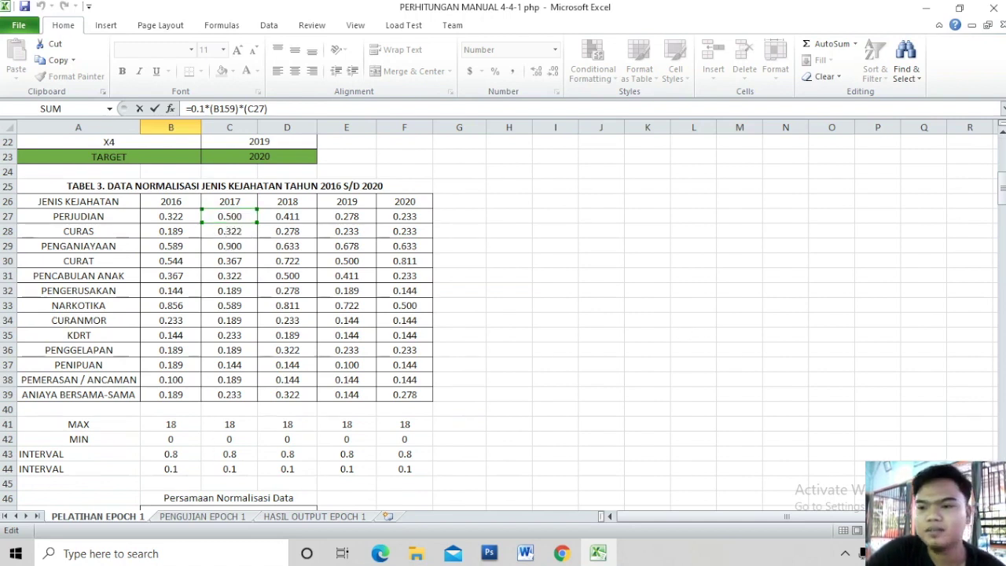
pyautogui.moveTo(1001, 189); pyautogui.dragTo(1001, 424)
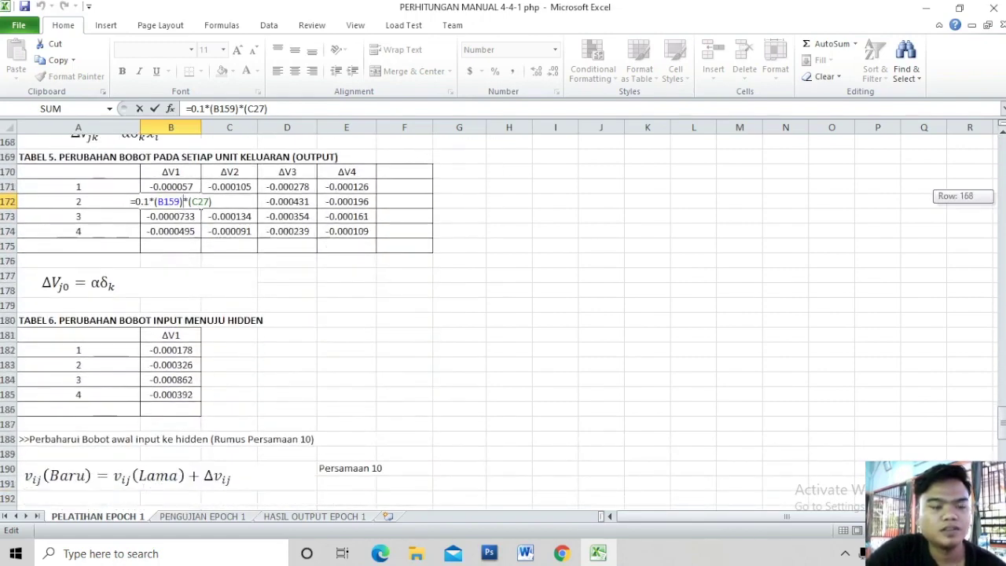
pyautogui.moveTo(1001, 423); pyautogui.dragTo(1001, 405)
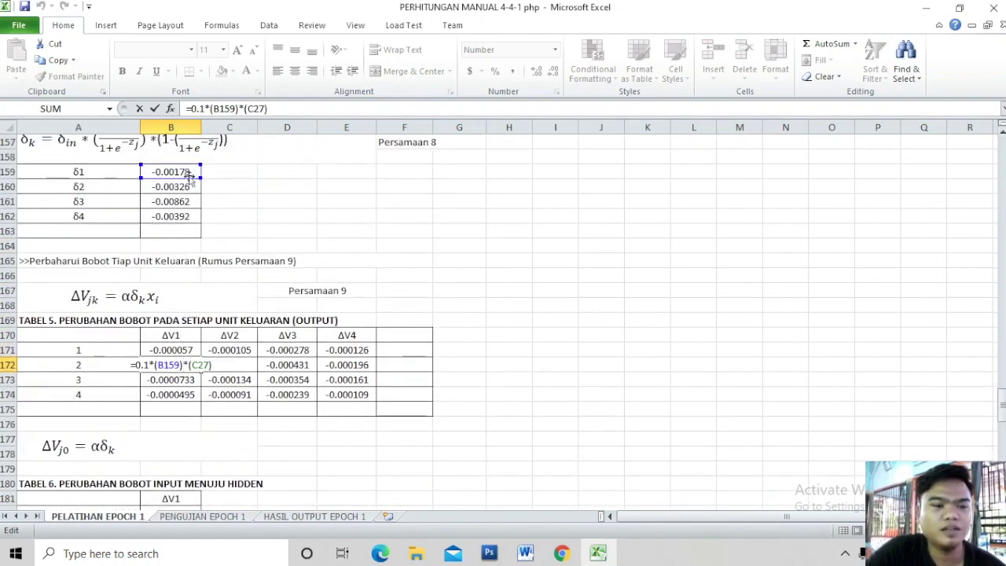
pyautogui.moveTo(187, 179); pyautogui.dragTo(188, 182)
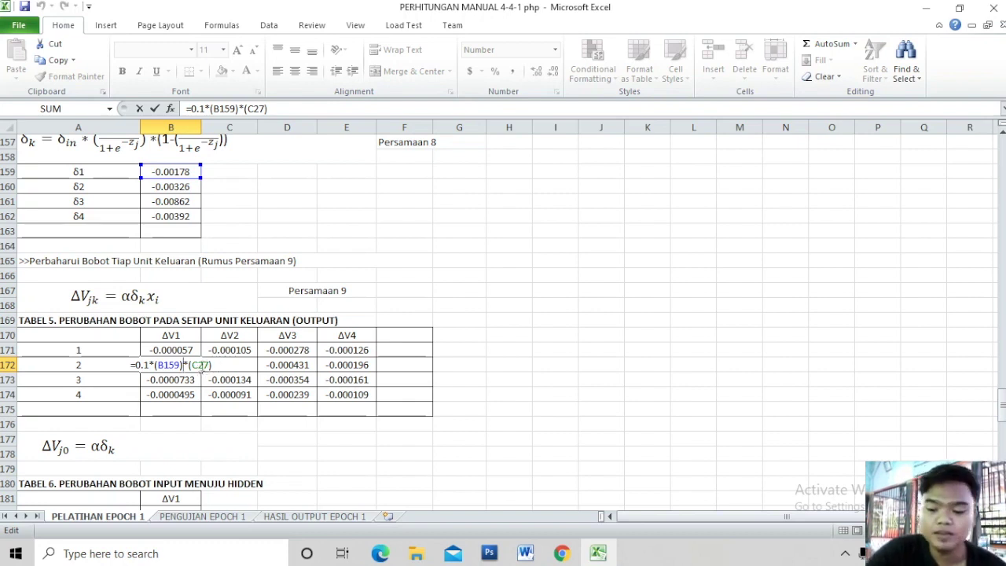
pyautogui.press('Return')
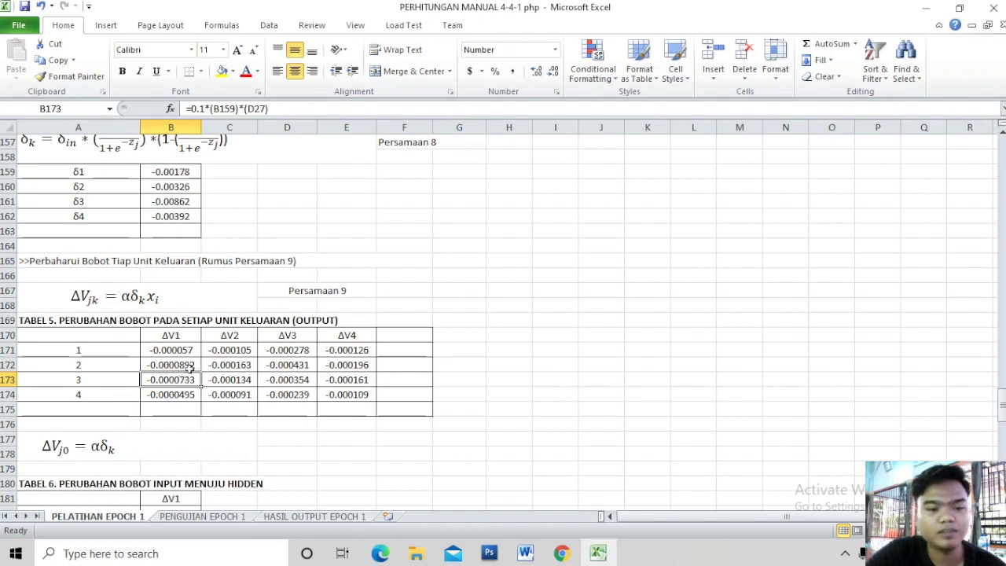
pyautogui.click(234, 363)
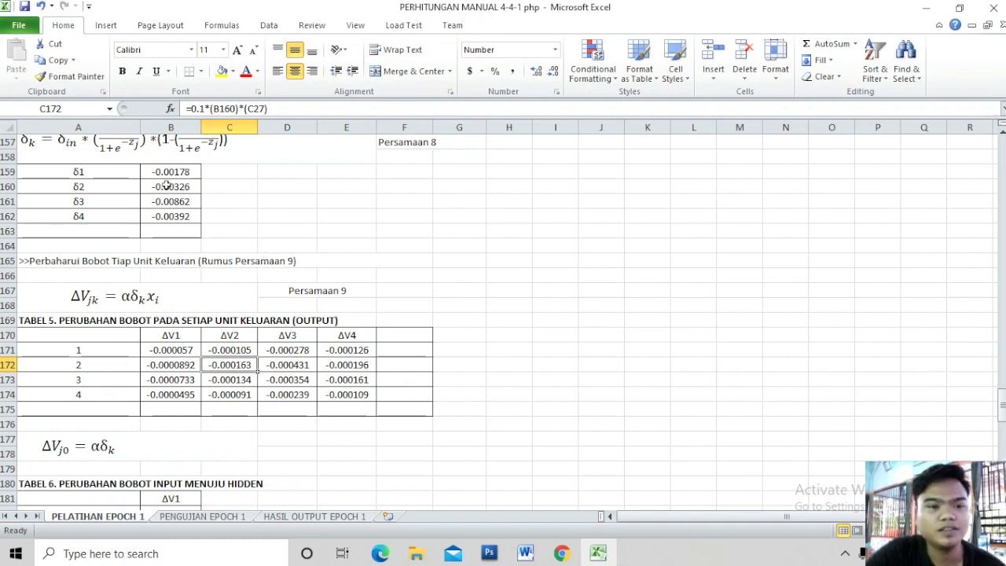
pyautogui.doubleClick(233, 366)
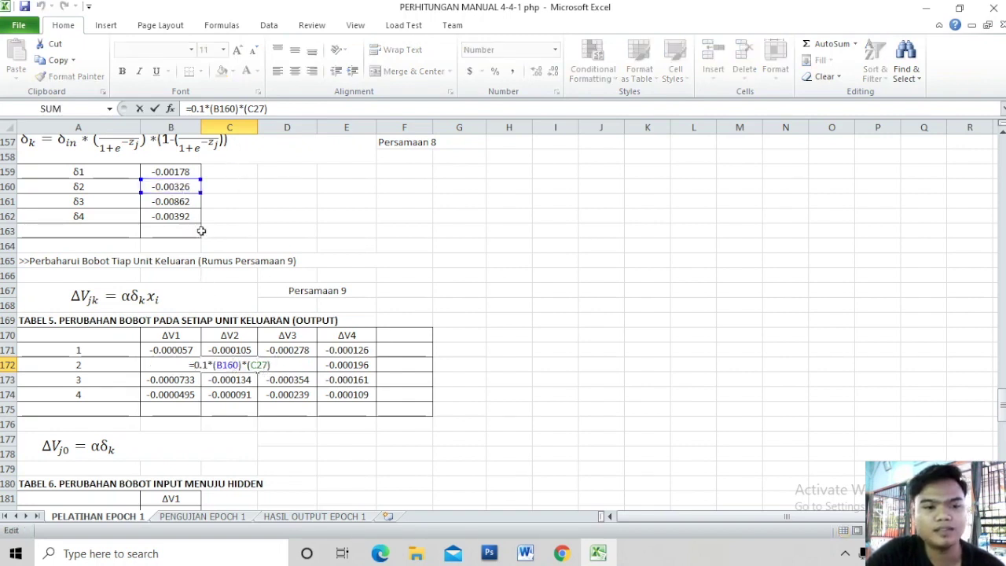
pyautogui.press('Return')
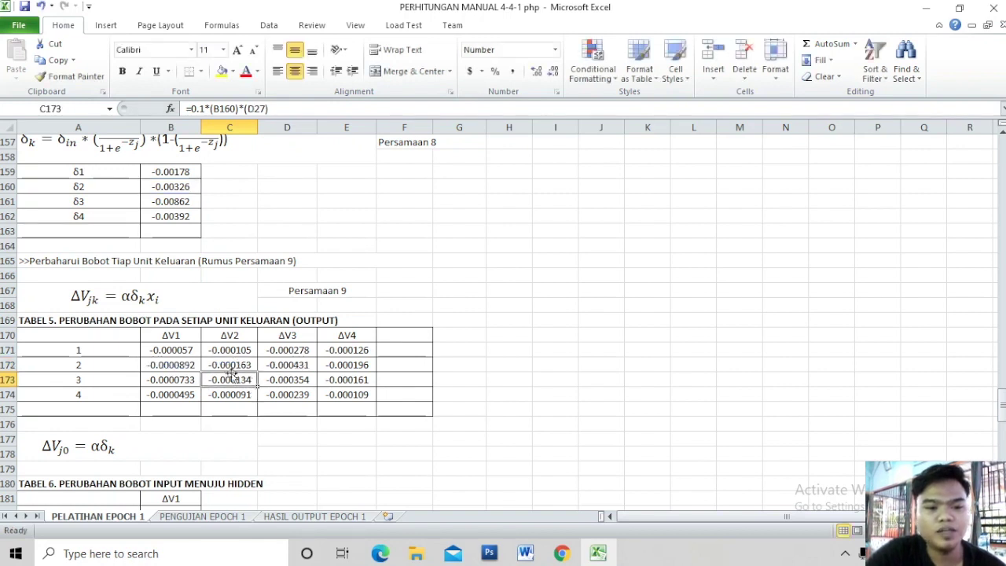
# Review row 2's ΔV3 formula in Table 5, keeping its result
pyautogui.click(273, 367)
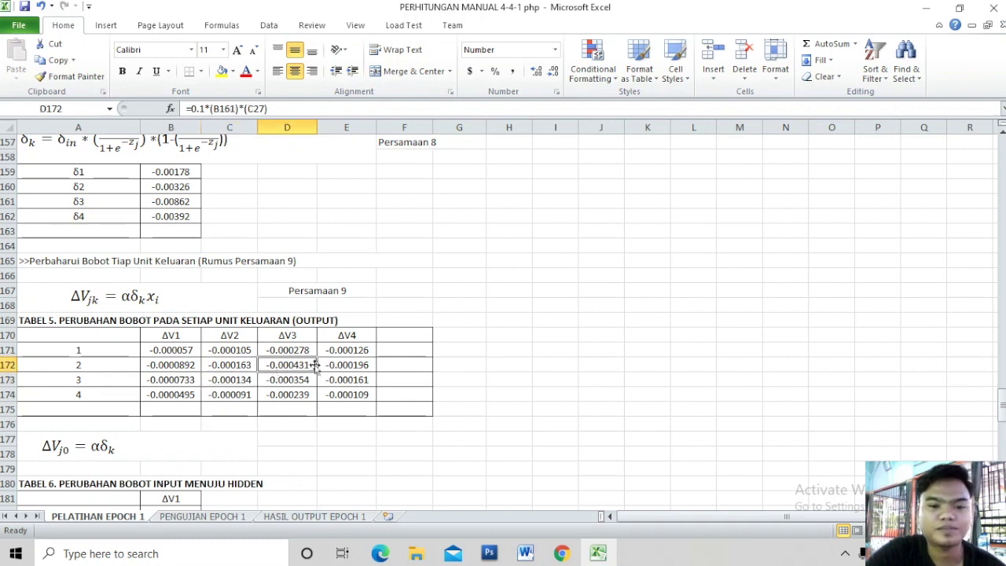
pyautogui.doubleClick(312, 364)
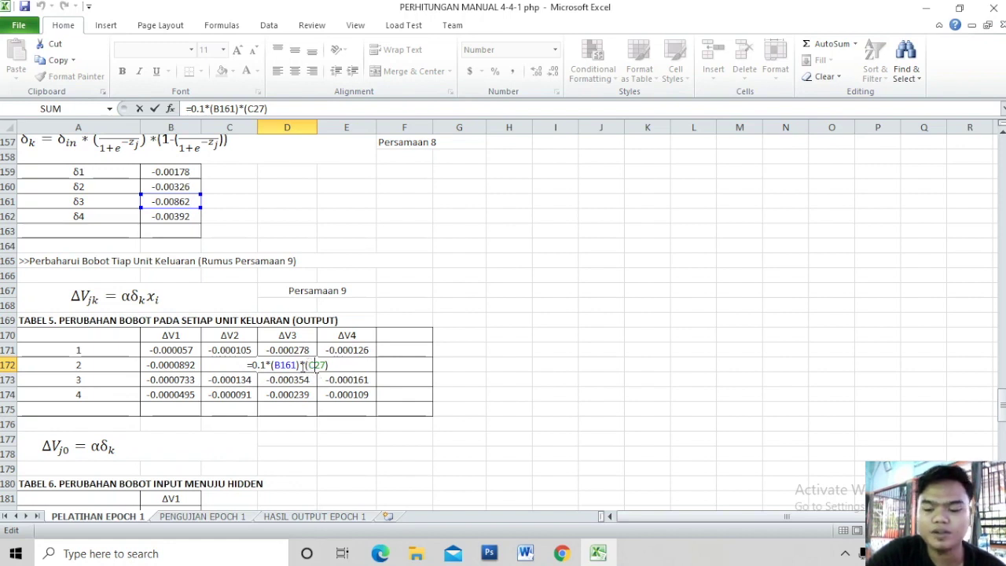
pyautogui.press('Return')
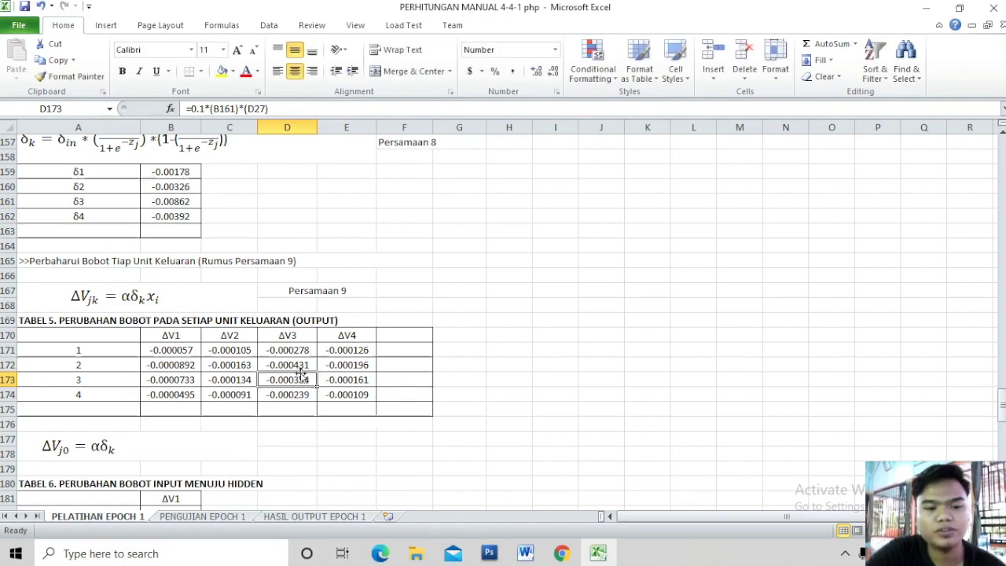
# Confirm E172's ΔV4 formula =0.1*(B162)*(C27) against δ4, giving -0.000196
pyautogui.click(345, 366)
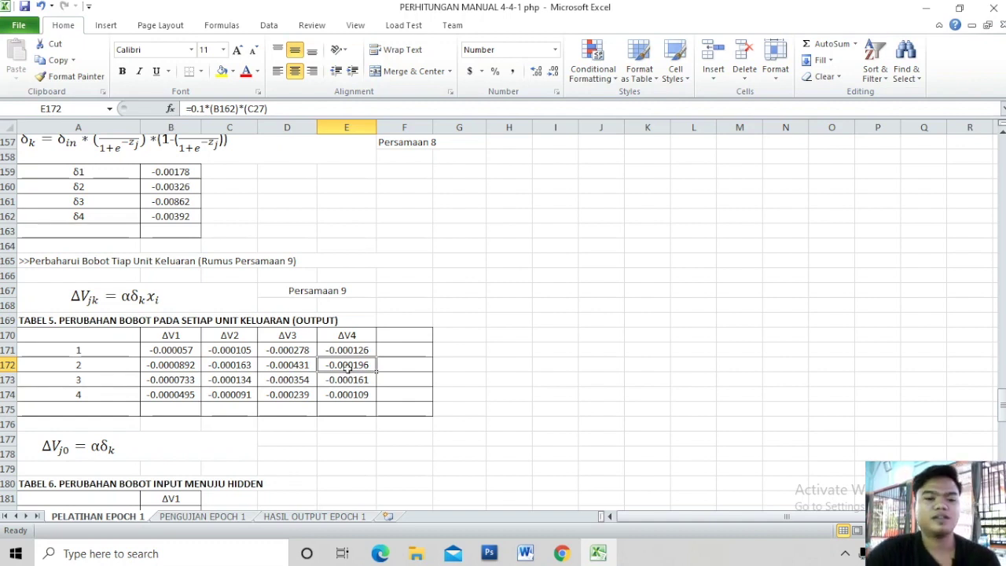
pyautogui.doubleClick(346, 366)
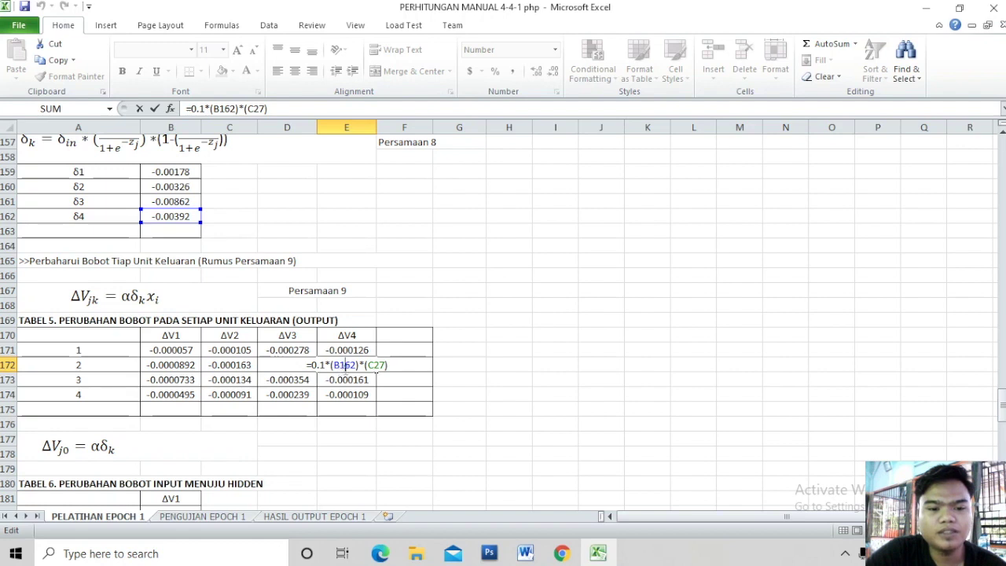
pyautogui.click(176, 219)
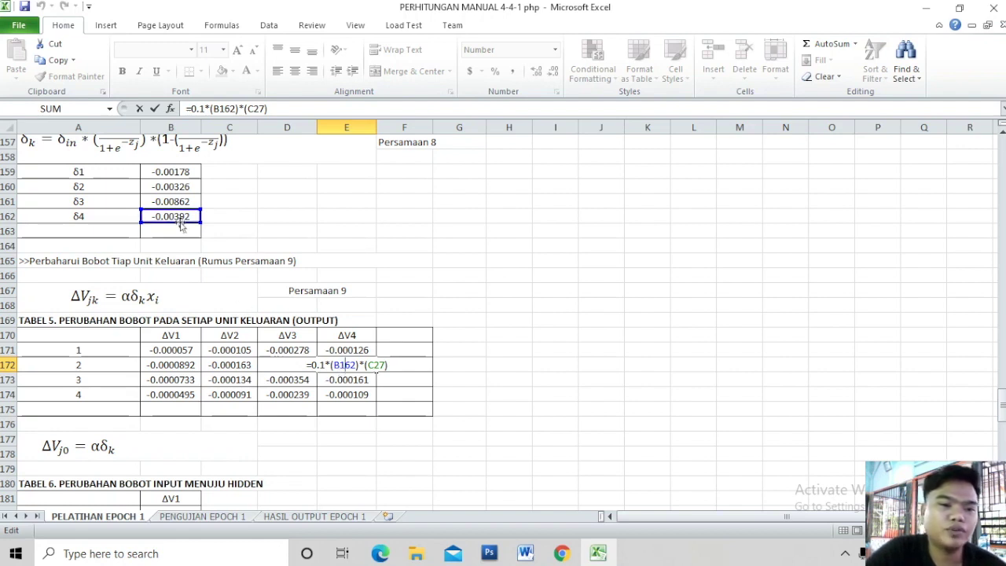
pyautogui.click(334, 365)
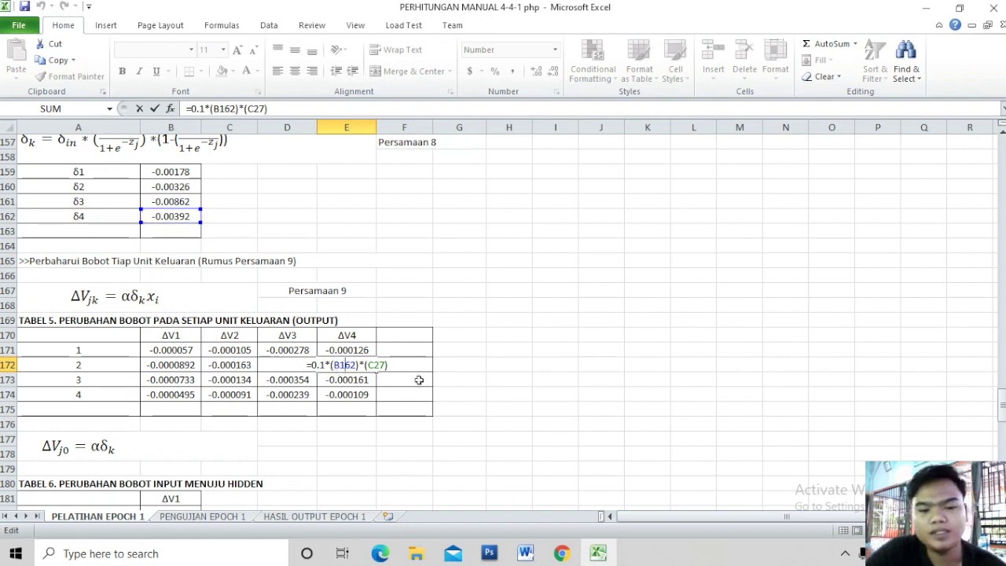
pyautogui.moveTo(1003, 422)
pyautogui.mouseDown()
pyautogui.moveTo(982, 244)
pyautogui.moveTo(918, 202)
pyautogui.mouseUp()
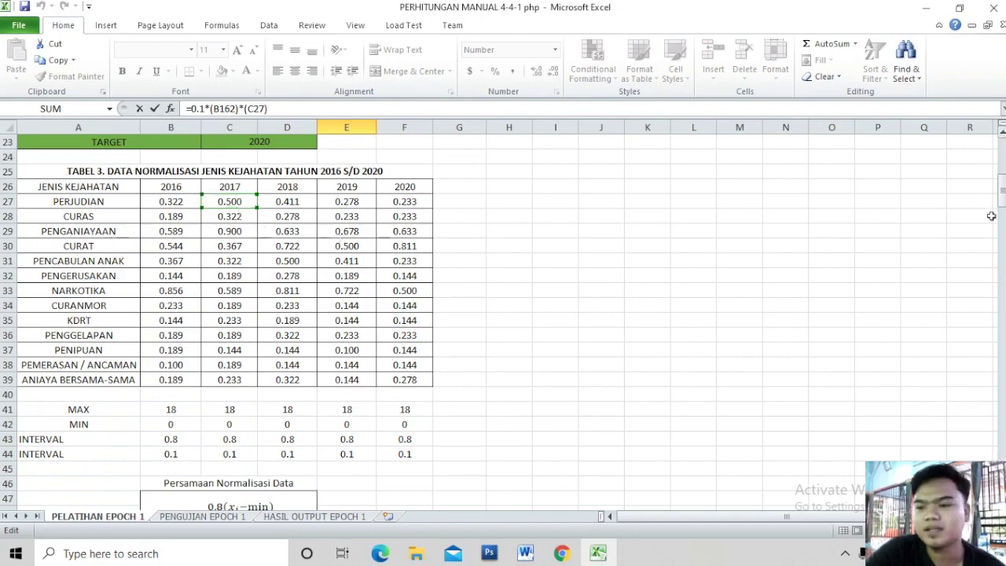
pyautogui.moveTo(1001, 198); pyautogui.dragTo(1000, 201)
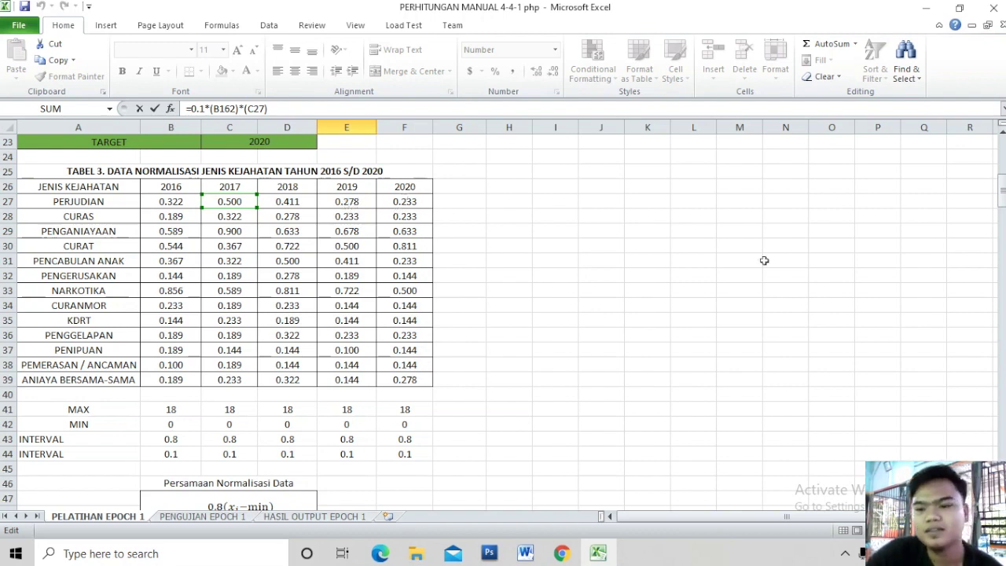
pyautogui.moveTo(1002, 208); pyautogui.dragTo(1002, 393)
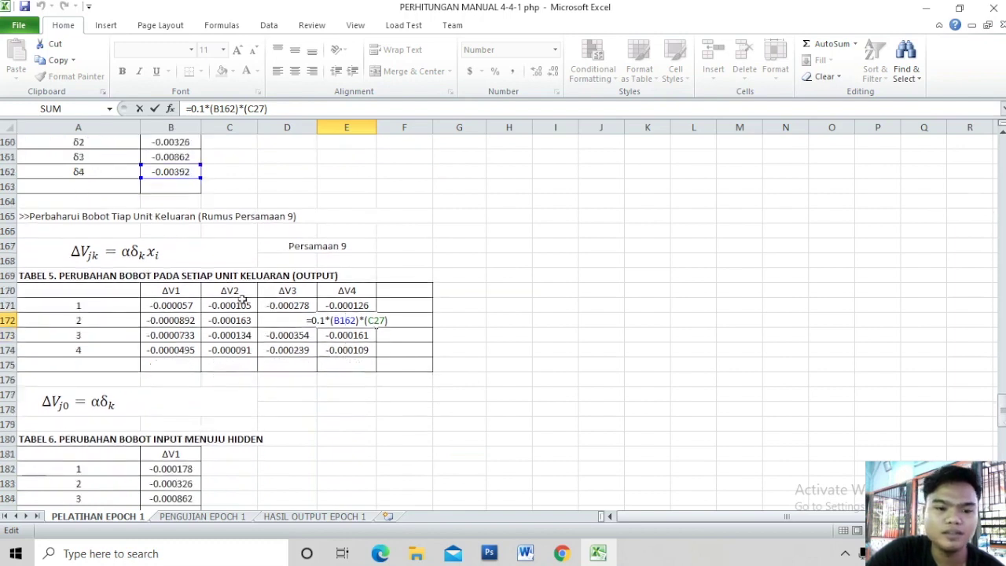
pyautogui.press('Return')
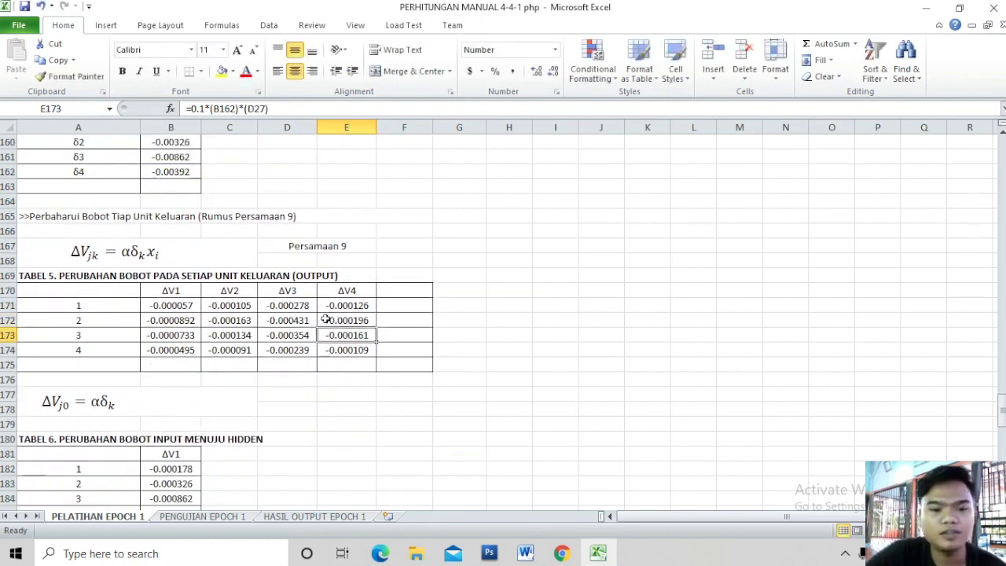
pyautogui.click(343, 321)
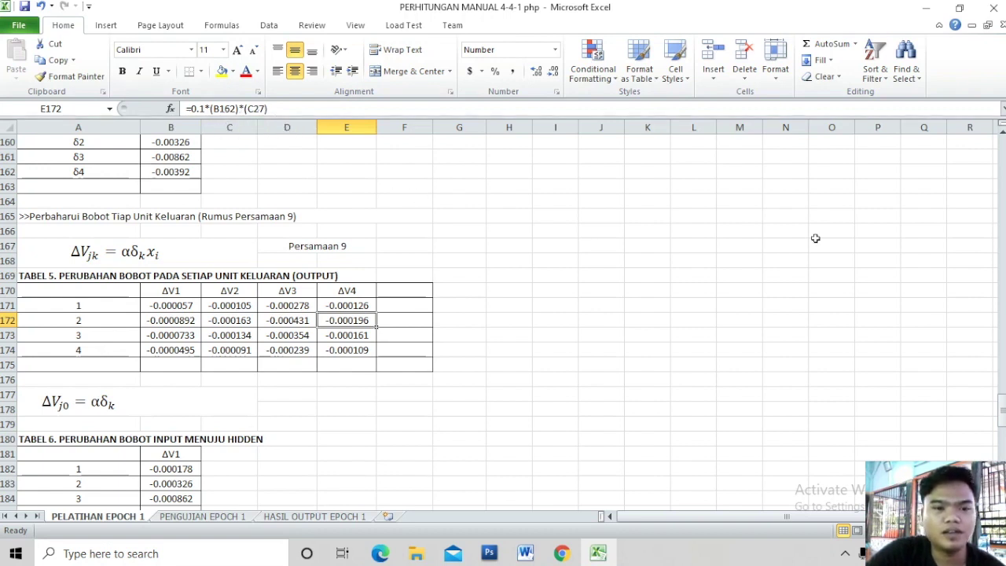
pyautogui.moveTo(1002, 408); pyautogui.dragTo(1002, 397)
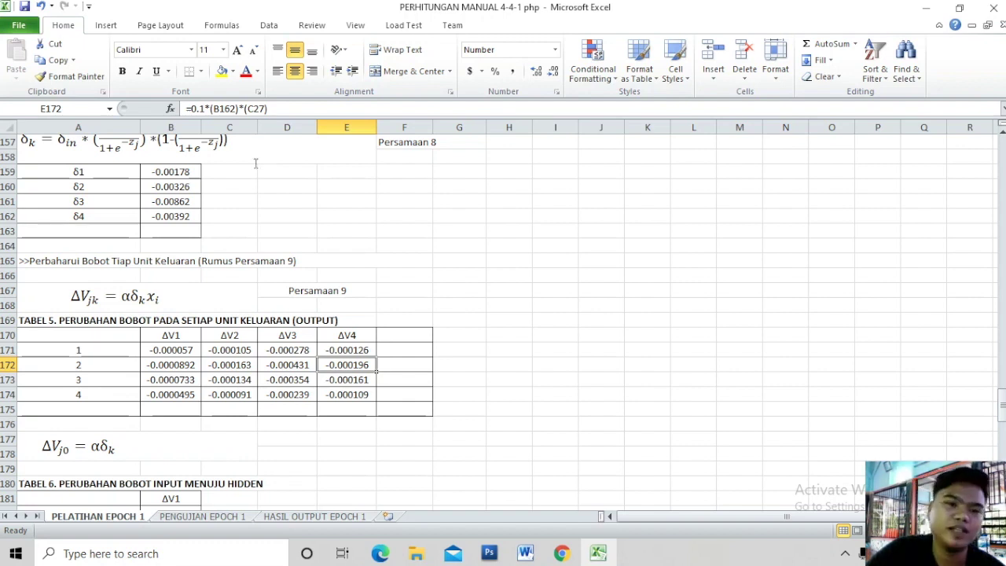
pyautogui.doubleClick(362, 367)
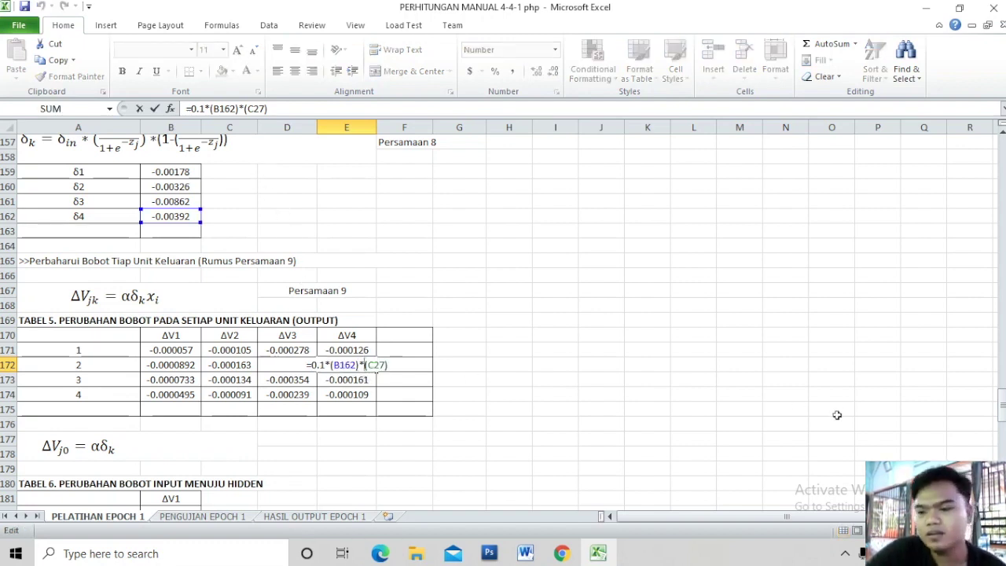
pyautogui.moveTo(1001, 403); pyautogui.dragTo(955, 189)
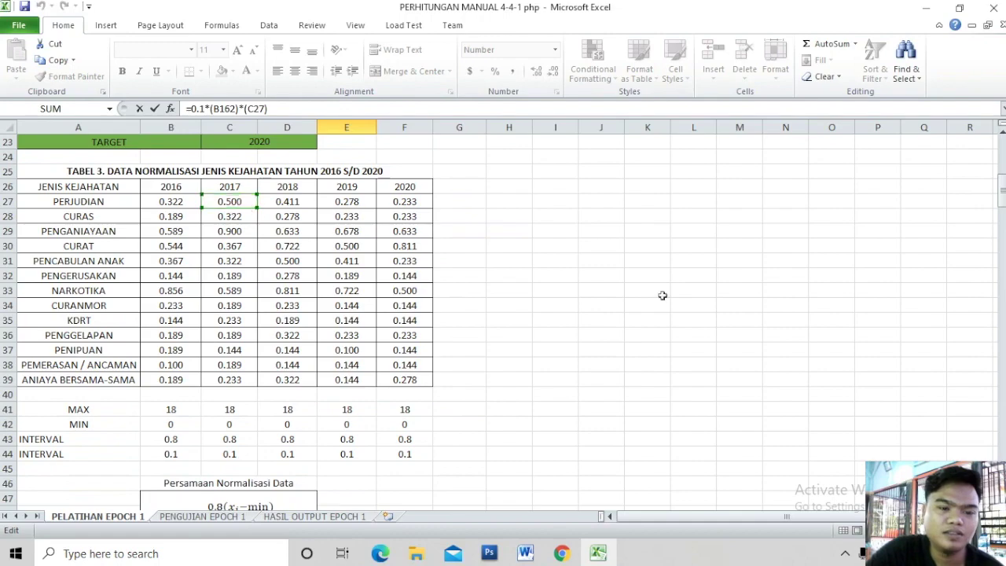
pyautogui.moveTo(1003, 201); pyautogui.dragTo(1003, 416)
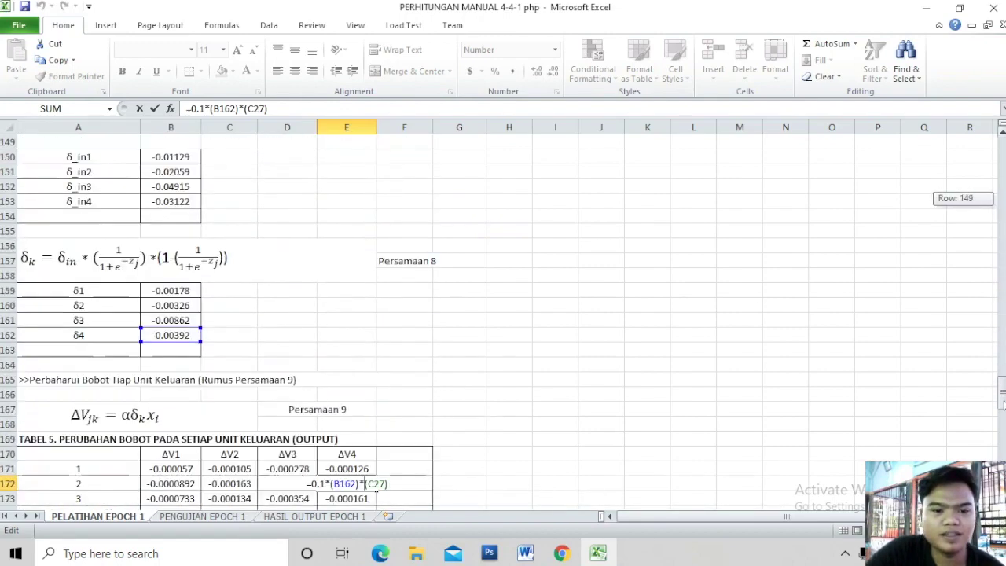
pyautogui.press('Return')
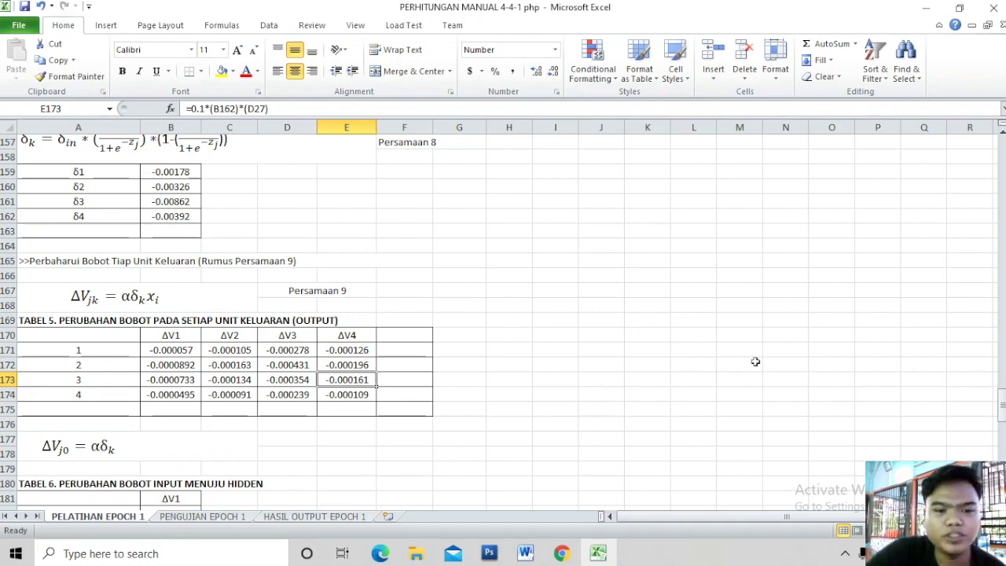
pyautogui.moveTo(1002, 403); pyautogui.dragTo(1002, 426)
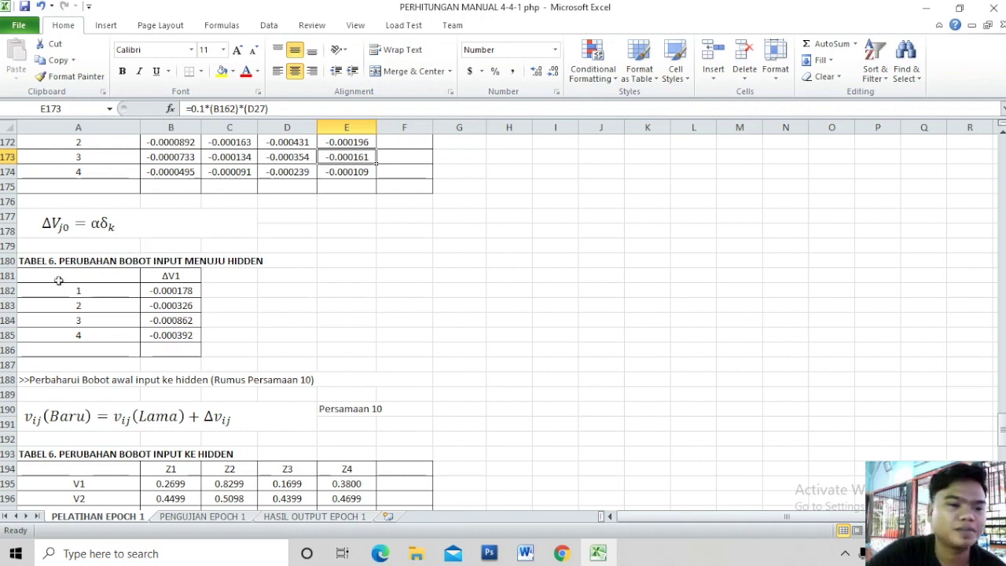
pyautogui.click(120, 291)
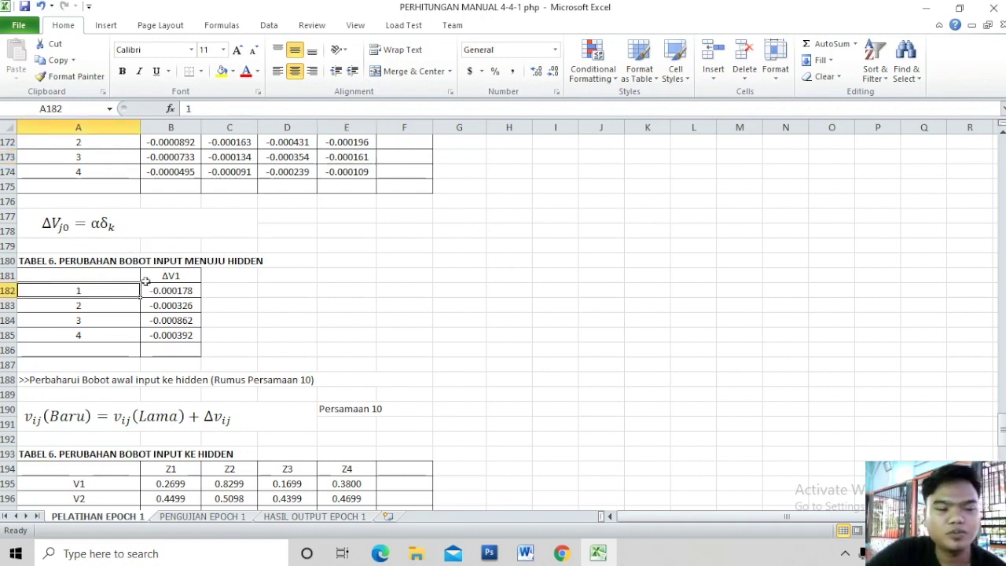
pyautogui.click(162, 291)
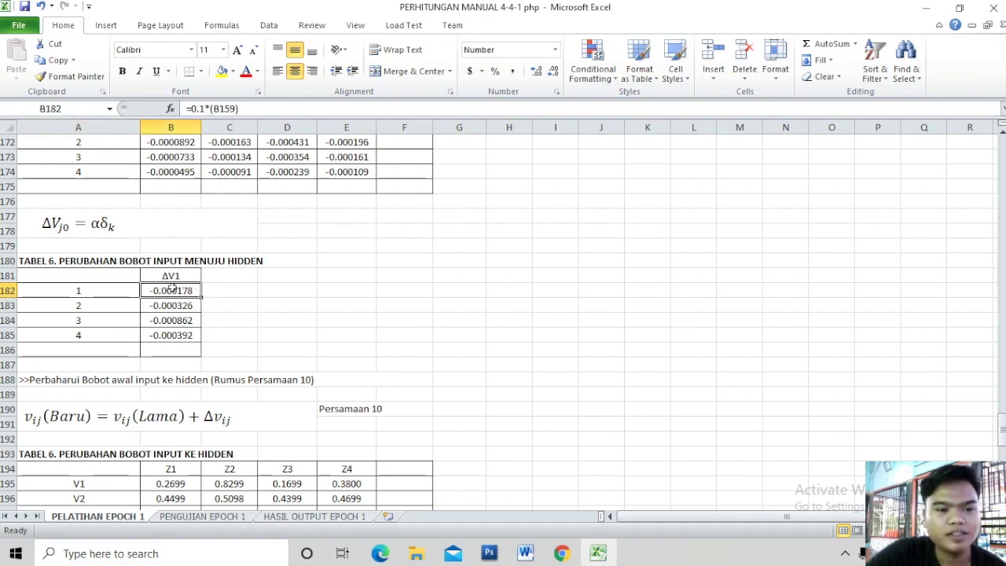
pyautogui.doubleClick(171, 291)
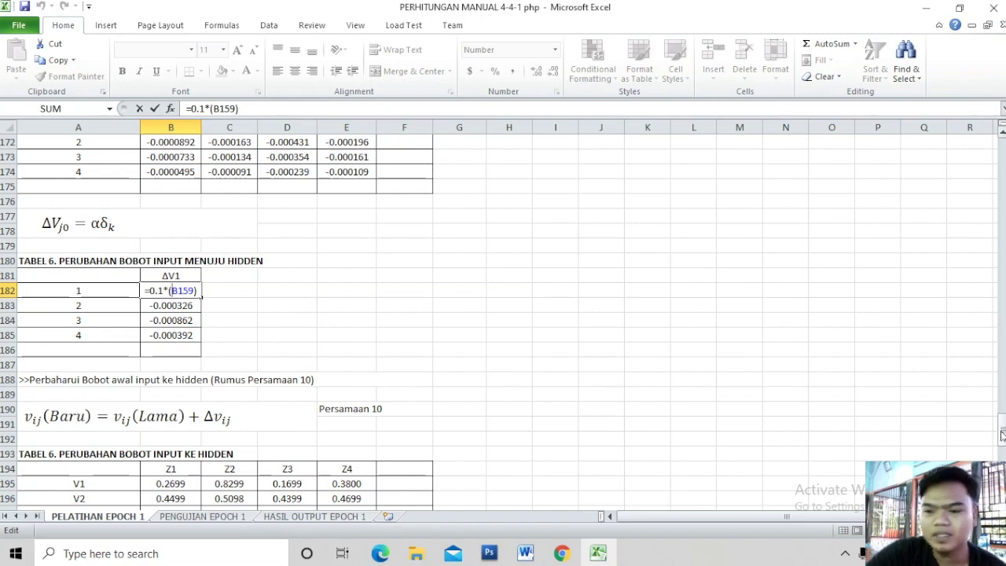
pyautogui.moveTo(1002, 435); pyautogui.dragTo(1002, 409)
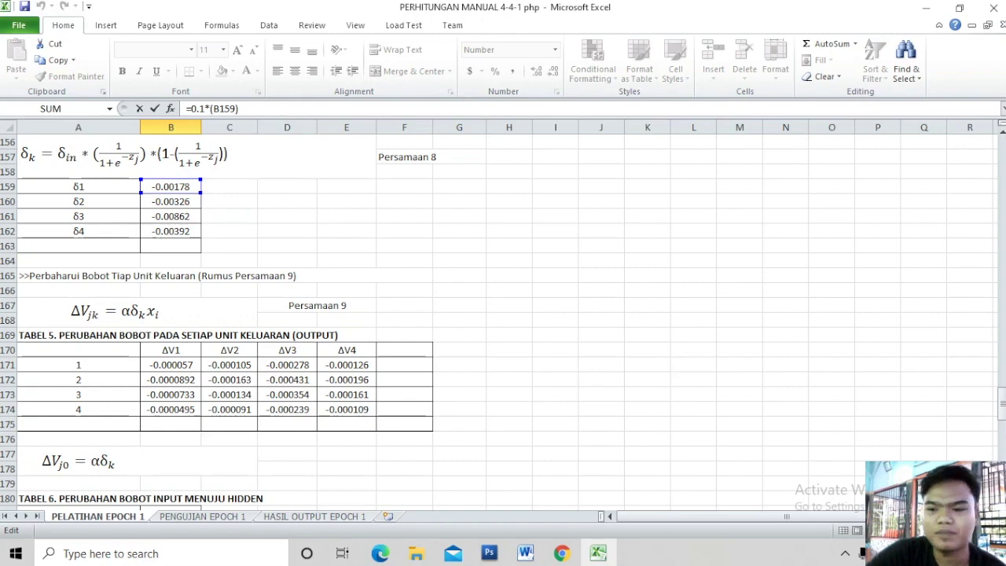
pyautogui.moveTo(1002, 403)
pyautogui.mouseDown()
pyautogui.moveTo(1002, 439)
pyautogui.moveTo(1002, 399)
pyautogui.mouseUp()
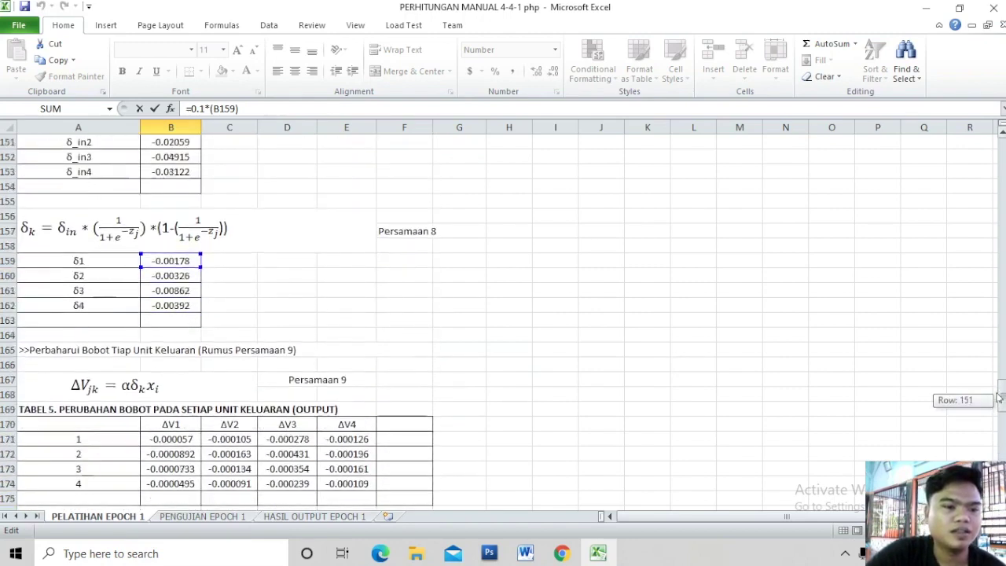
pyautogui.moveTo(1000, 390); pyautogui.dragTo(1000, 417)
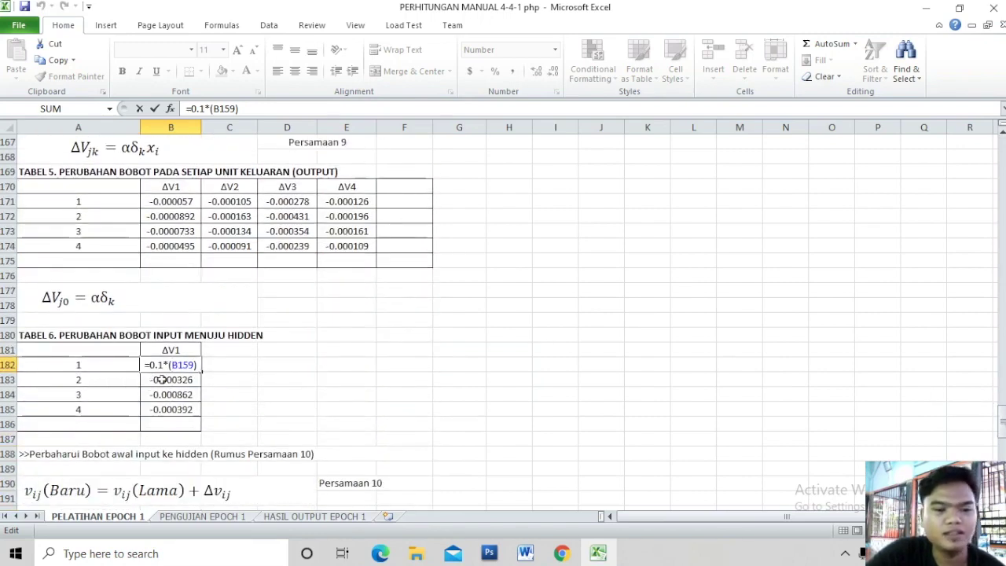
pyautogui.click(160, 379)
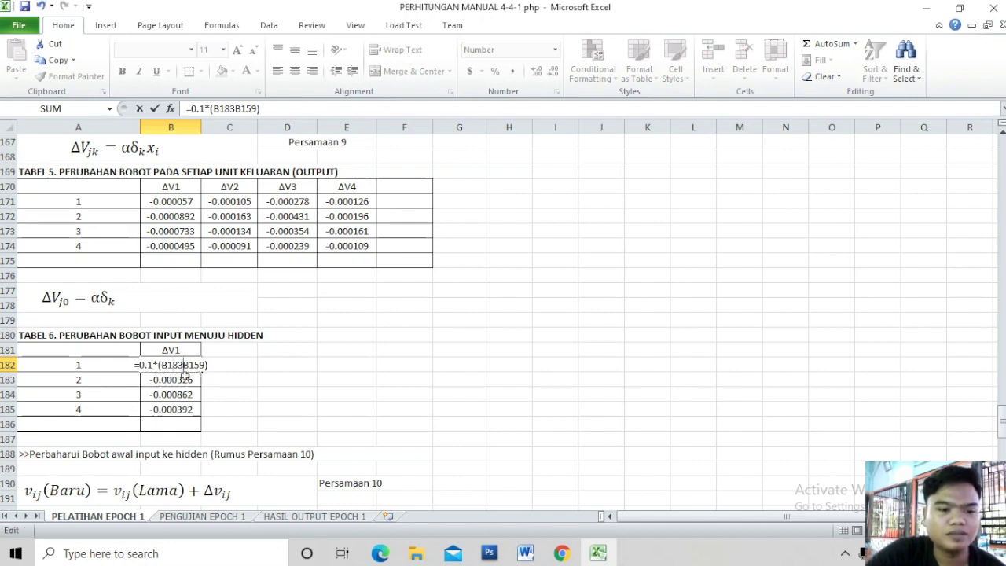
pyautogui.press('BackSpace')
pyautogui.press('BackSpace')
pyautogui.press('BackSpace')
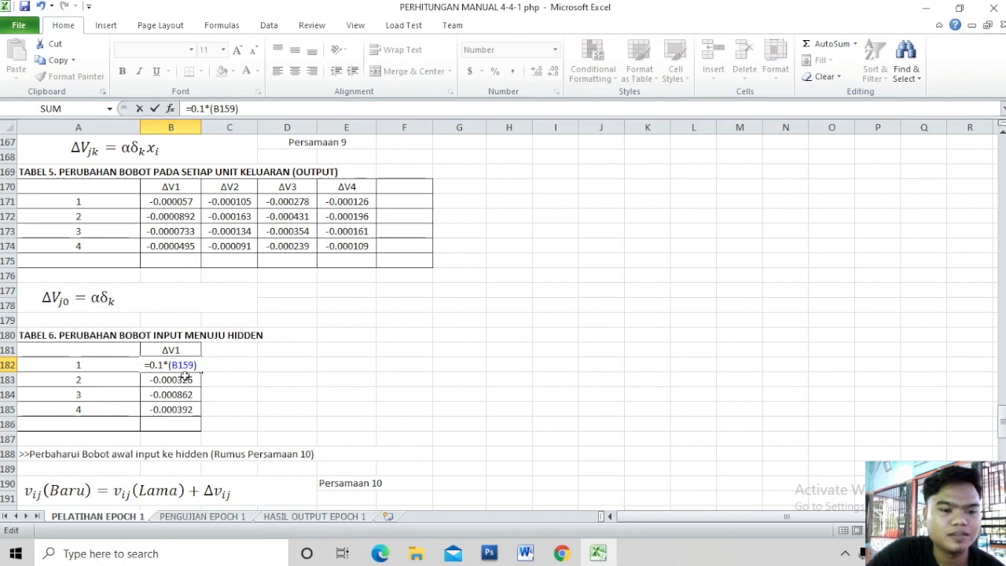
pyautogui.press('Return')
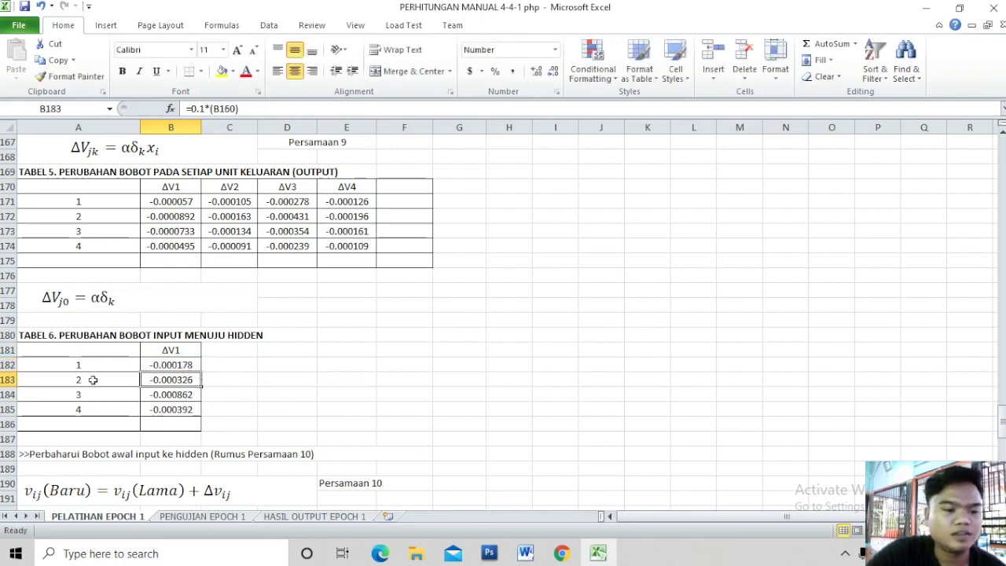
pyautogui.doubleClick(160, 382)
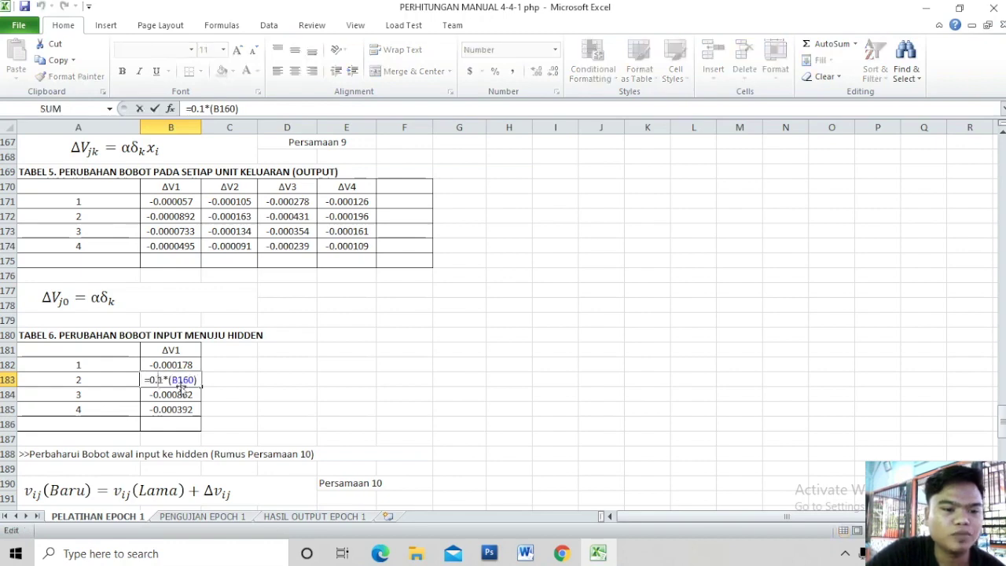
pyautogui.moveTo(1002, 417); pyautogui.dragTo(996, 376)
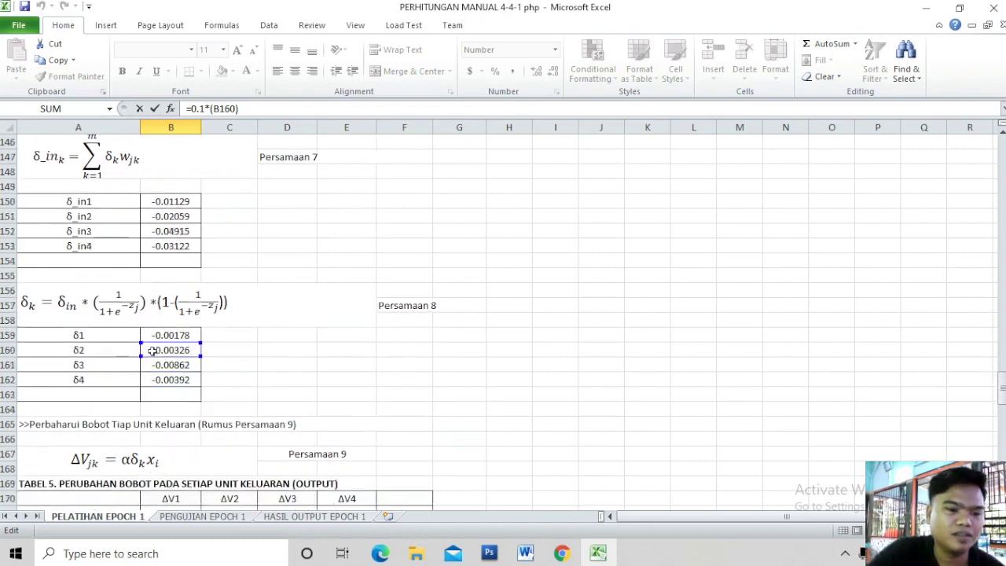
pyautogui.moveTo(1002, 383); pyautogui.dragTo(1001, 393)
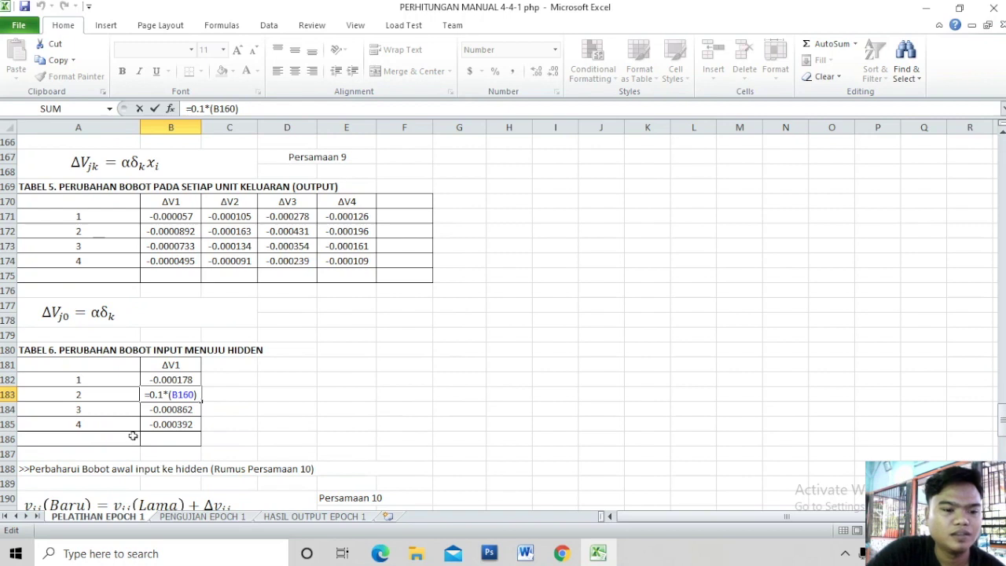
pyautogui.click(170, 410)
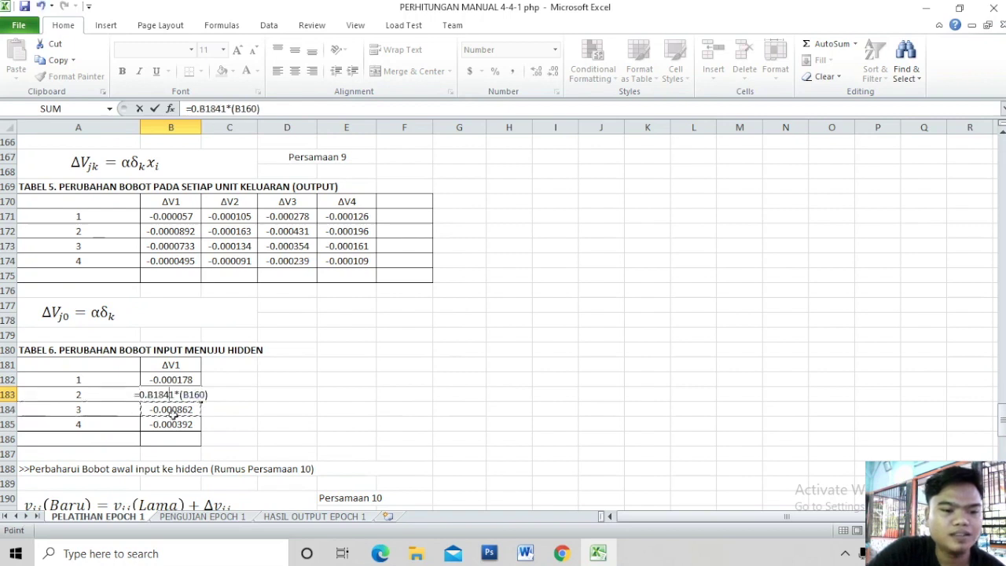
pyautogui.press('BackSpace')
pyautogui.press('BackSpace')
pyautogui.press('BackSpace')
pyautogui.press('BackSpace')
pyautogui.press('Return')
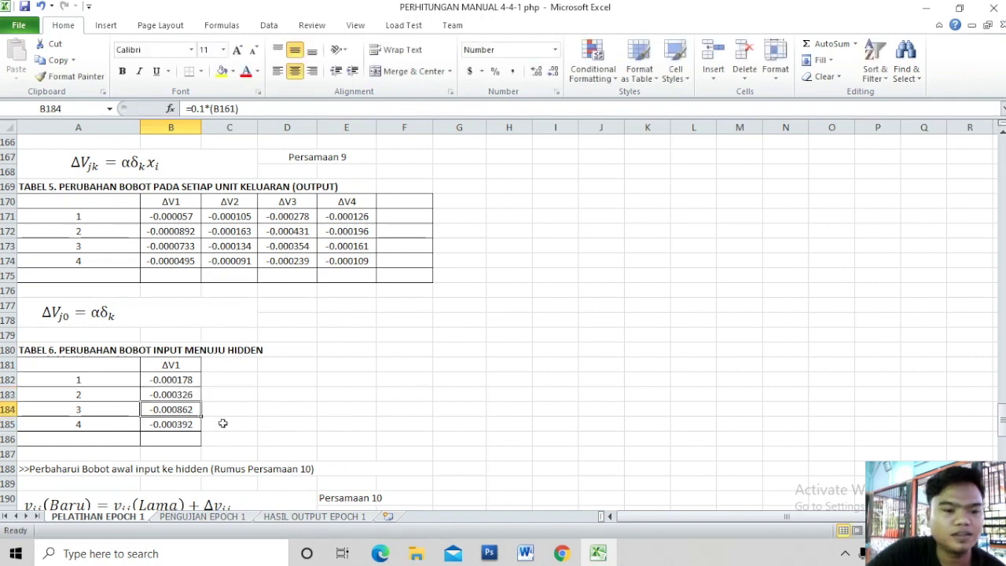
pyautogui.doubleClick(157, 410)
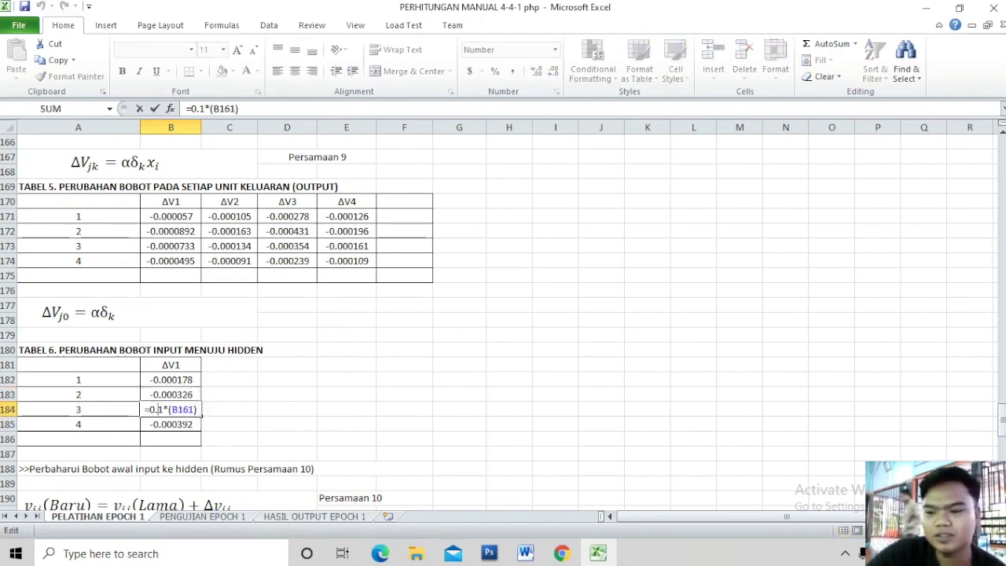
pyautogui.moveTo(1000, 417); pyautogui.dragTo(1000, 381)
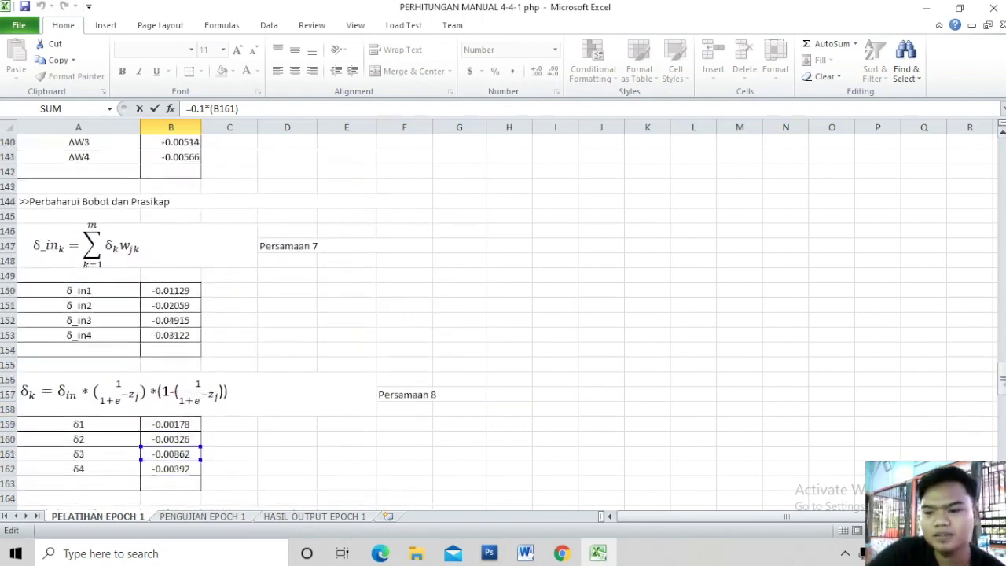
pyautogui.moveTo(1001, 381); pyautogui.dragTo(1001, 420)
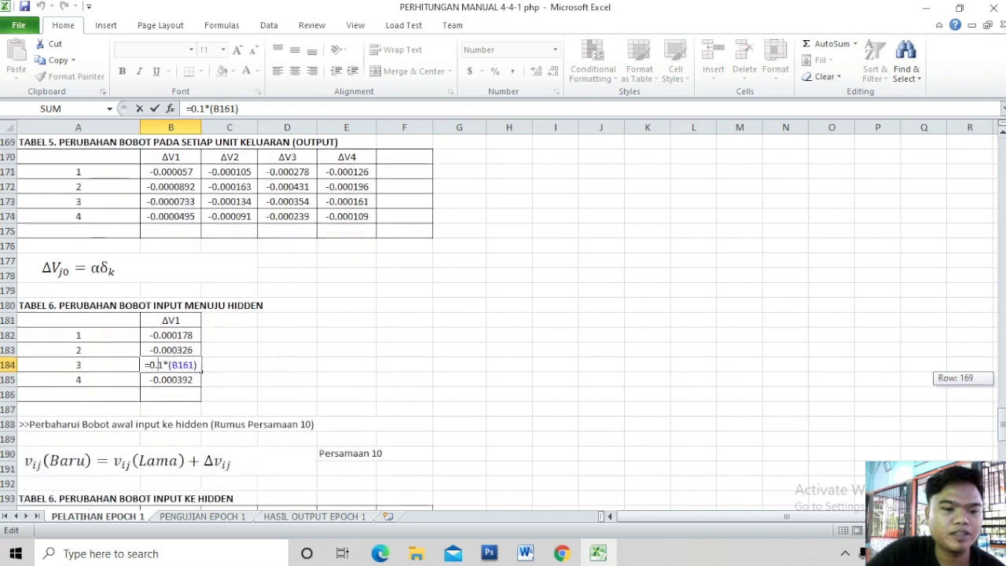
pyautogui.press('Return')
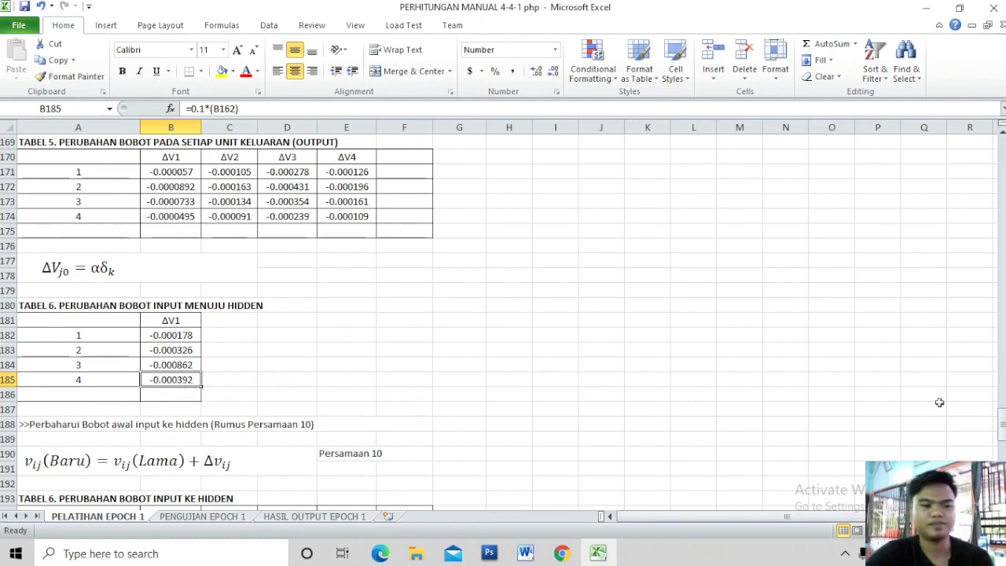
pyautogui.moveTo(1002, 438); pyautogui.dragTo(1002, 438)
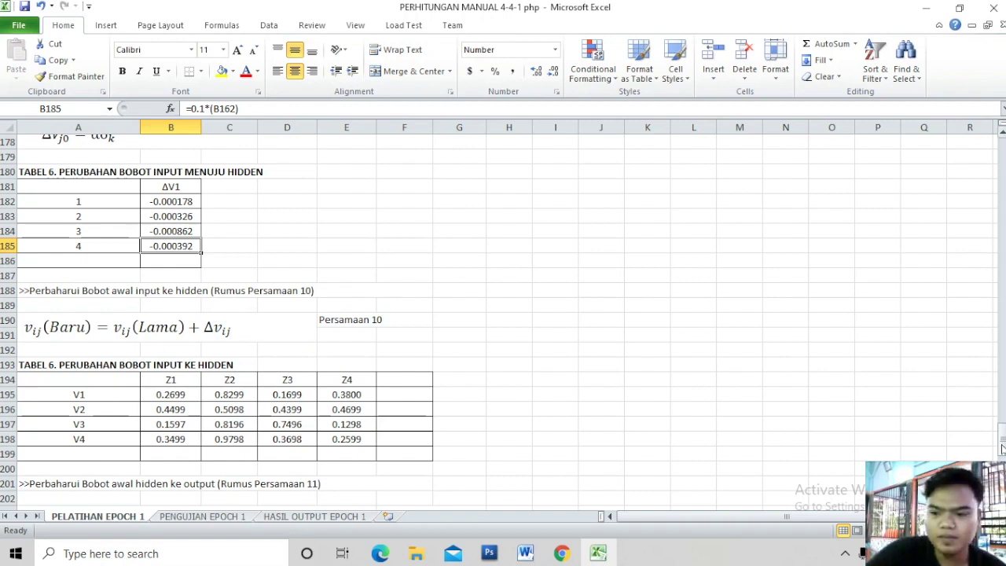
# Check B195's =B60+B171 against Tables 4 and 5, committing the V1–Z1 weight 0.2699
pyautogui.moveTo(1002, 448); pyautogui.dragTo(1001, 458)
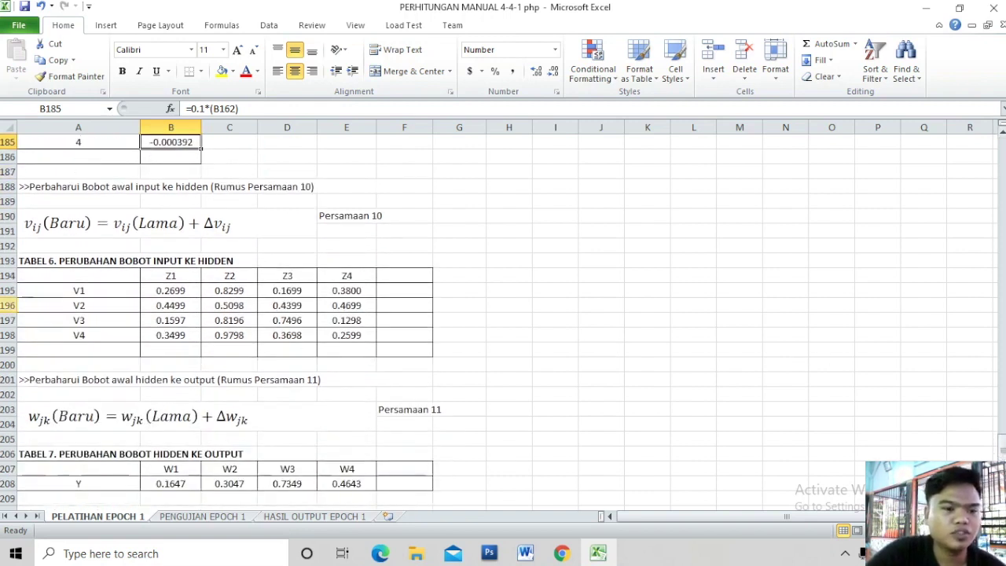
pyautogui.doubleClick(173, 292)
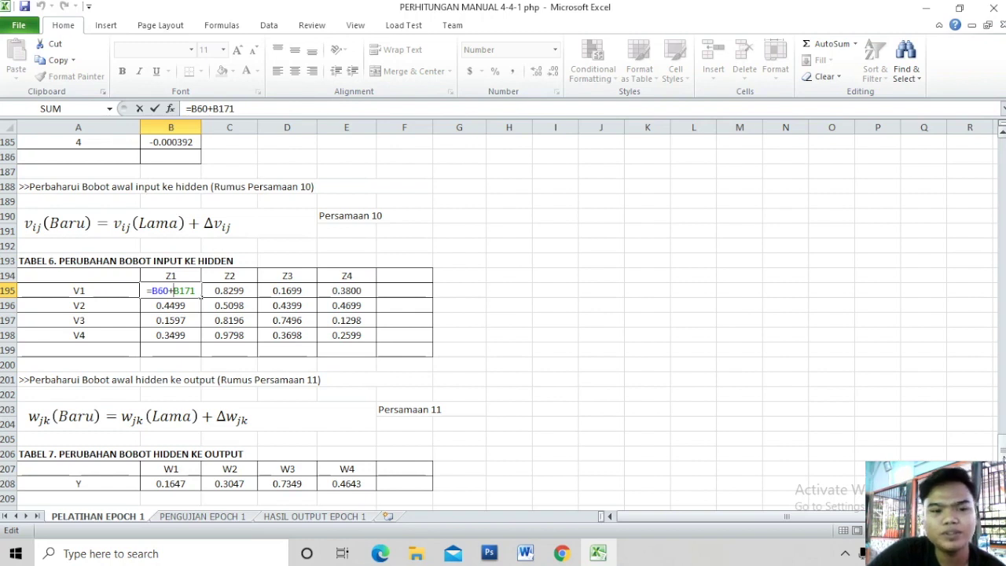
pyautogui.moveTo(1002, 456); pyautogui.dragTo(1002, 450)
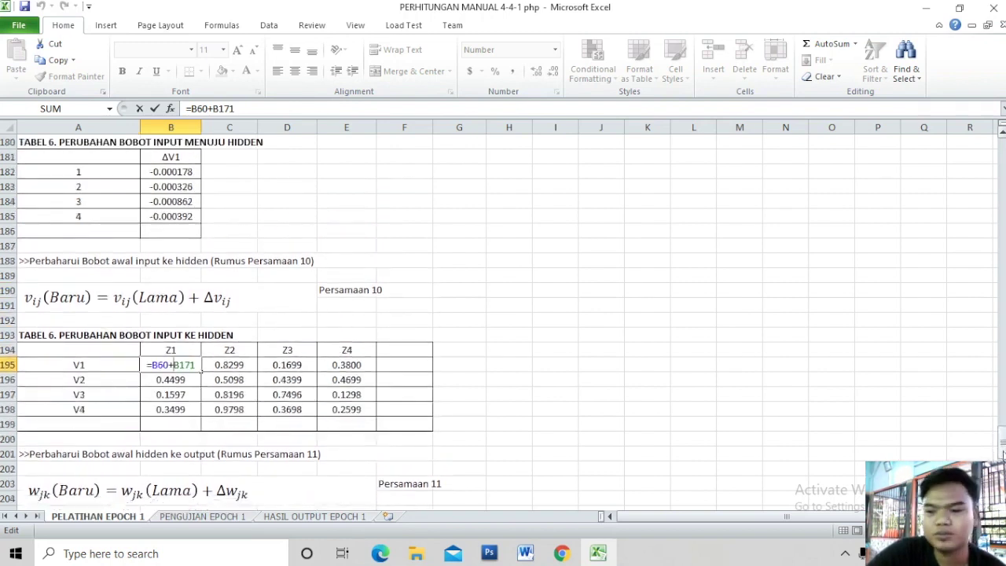
pyautogui.moveTo(1002, 454); pyautogui.dragTo(960, 243)
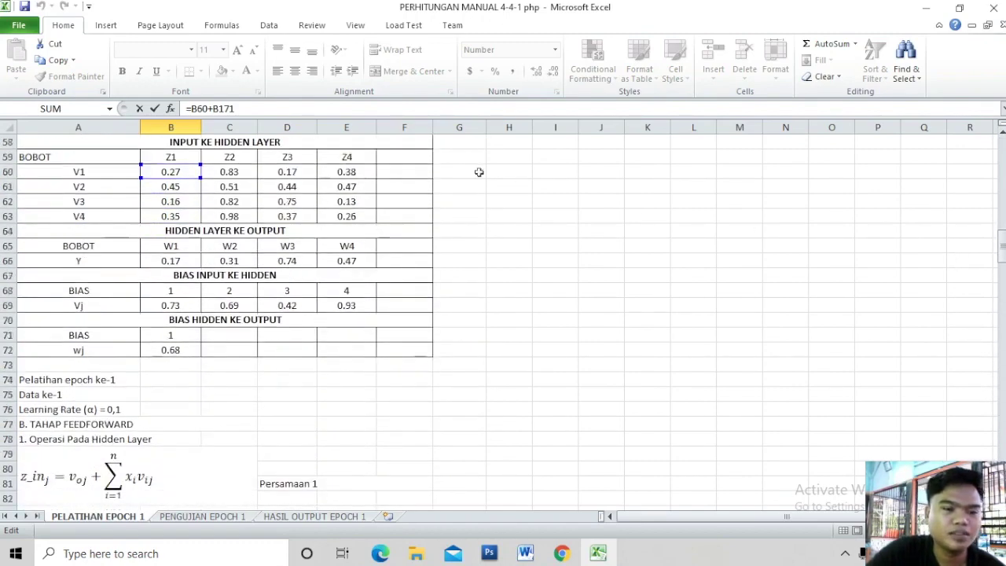
pyautogui.moveTo(1003, 260); pyautogui.dragTo(1003, 413)
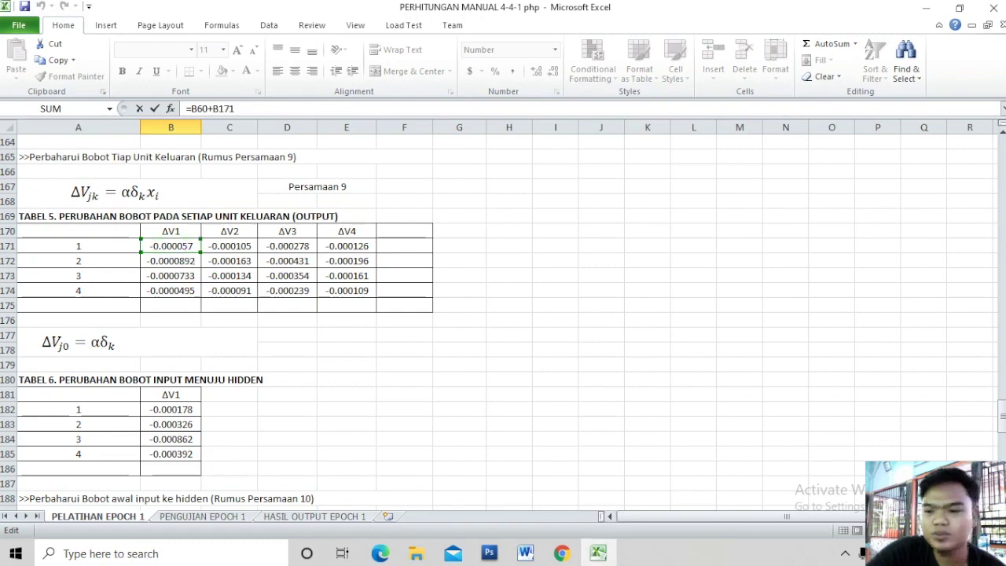
pyautogui.moveTo(1001, 416); pyautogui.dragTo(1002, 457)
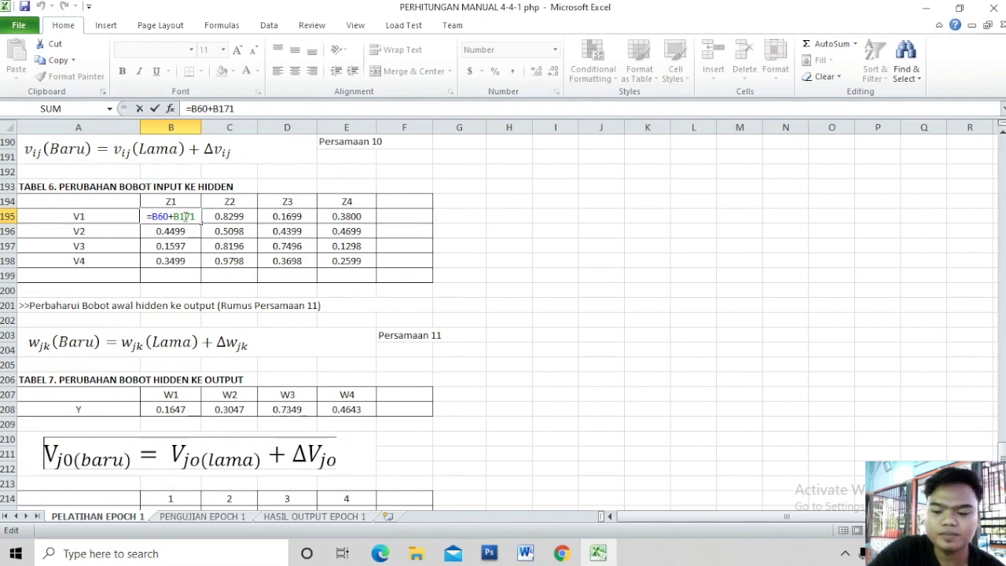
pyautogui.press('Return')
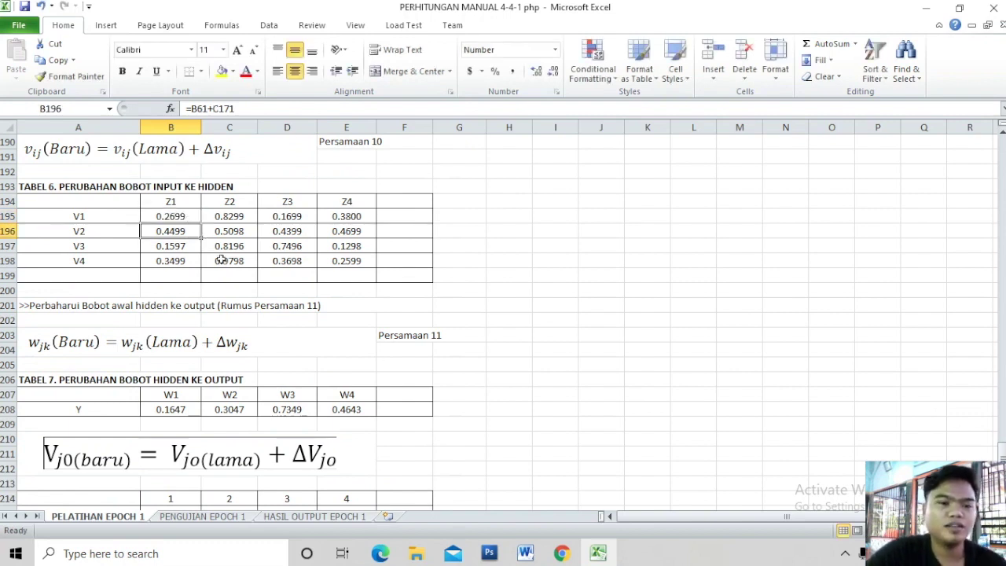
# Verify C195's =C60+B172 against Tables 4 and 5, committing the V1–Z2 weight 0.8299
pyautogui.click(223, 221)
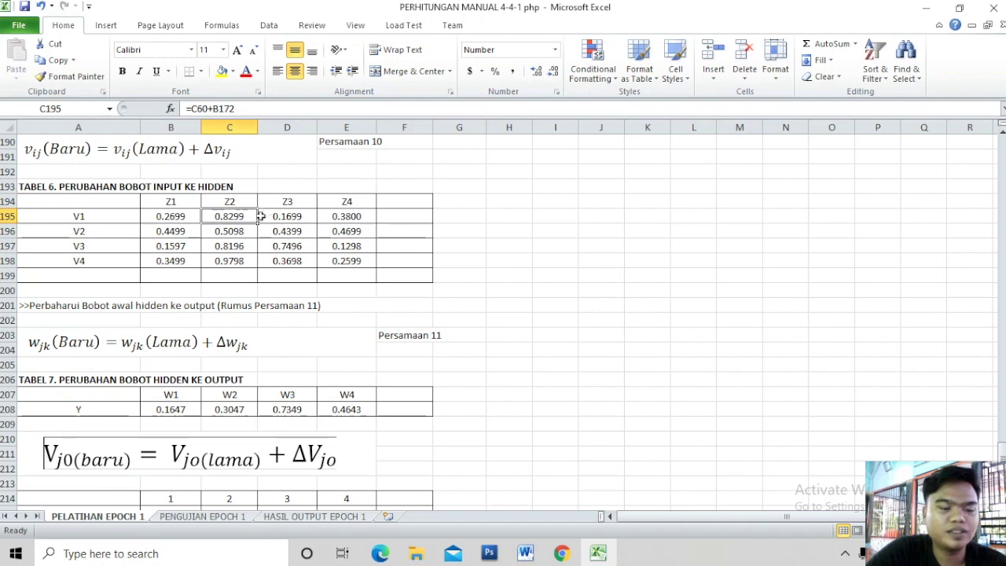
pyautogui.doubleClick(234, 220)
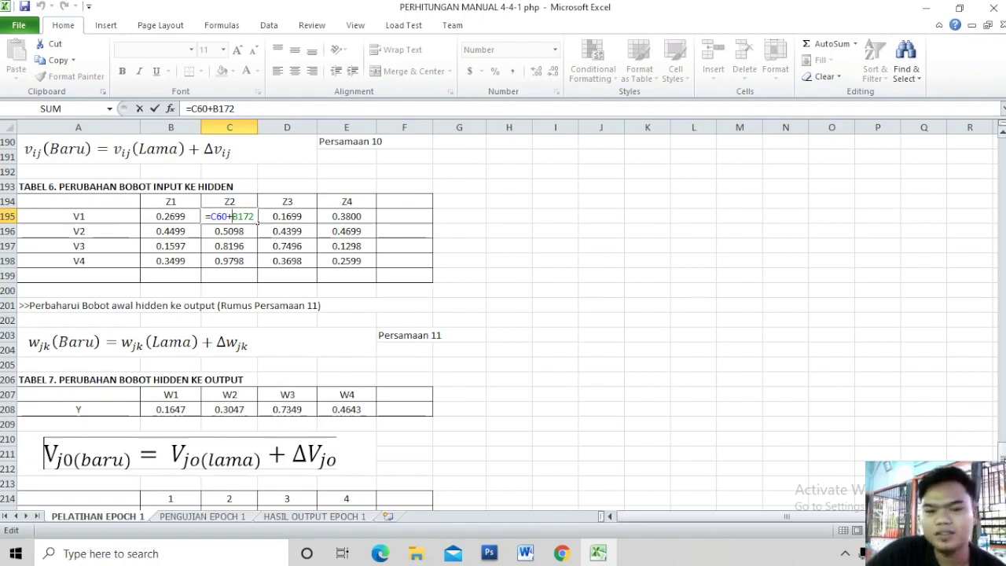
pyautogui.scroll(4, 216, 314)
pyautogui.scroll(1, 216, 314)
pyautogui.scroll(1, 216, 314)
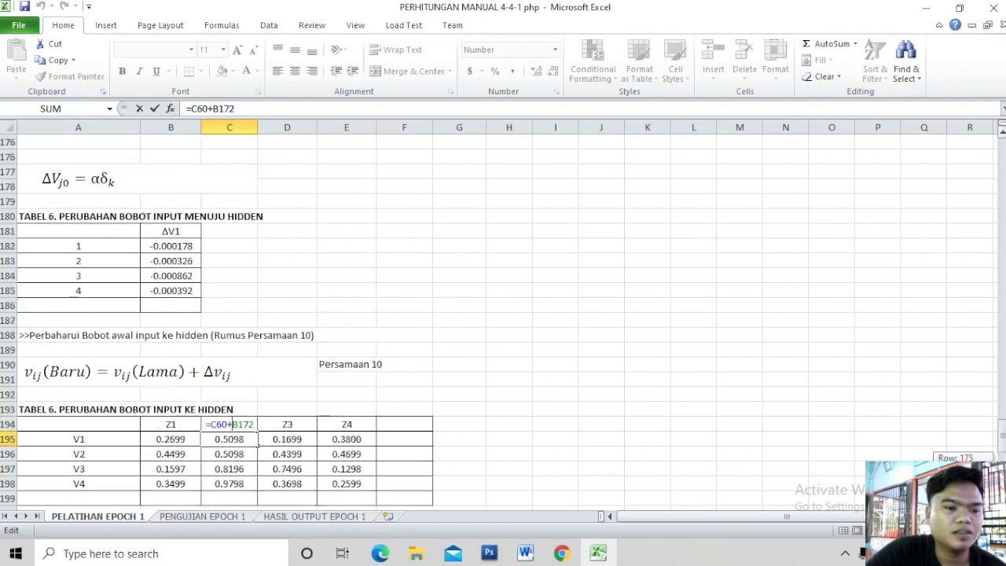
pyautogui.moveTo(1000, 428); pyautogui.dragTo(988, 306)
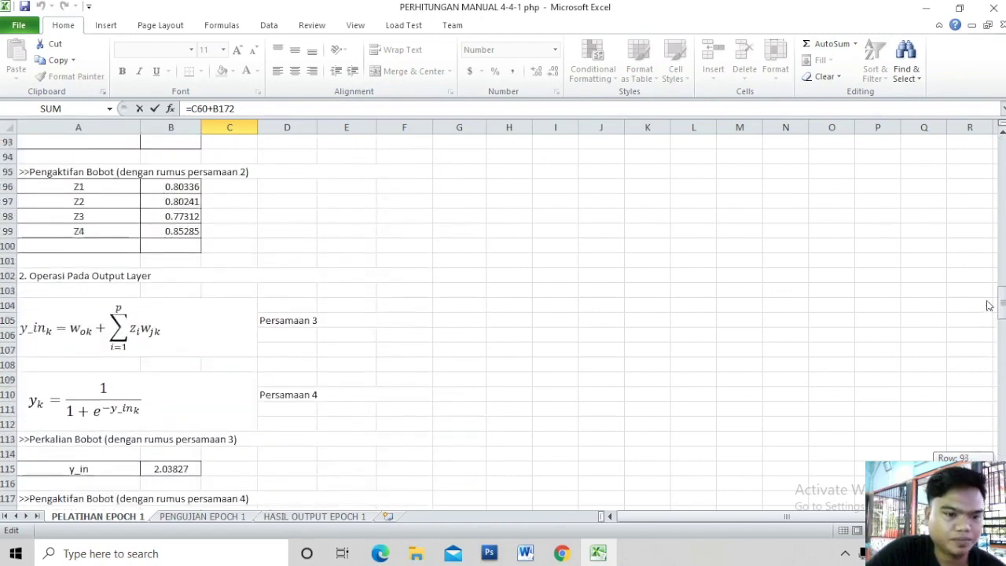
pyautogui.moveTo(988, 305); pyautogui.dragTo(974, 239)
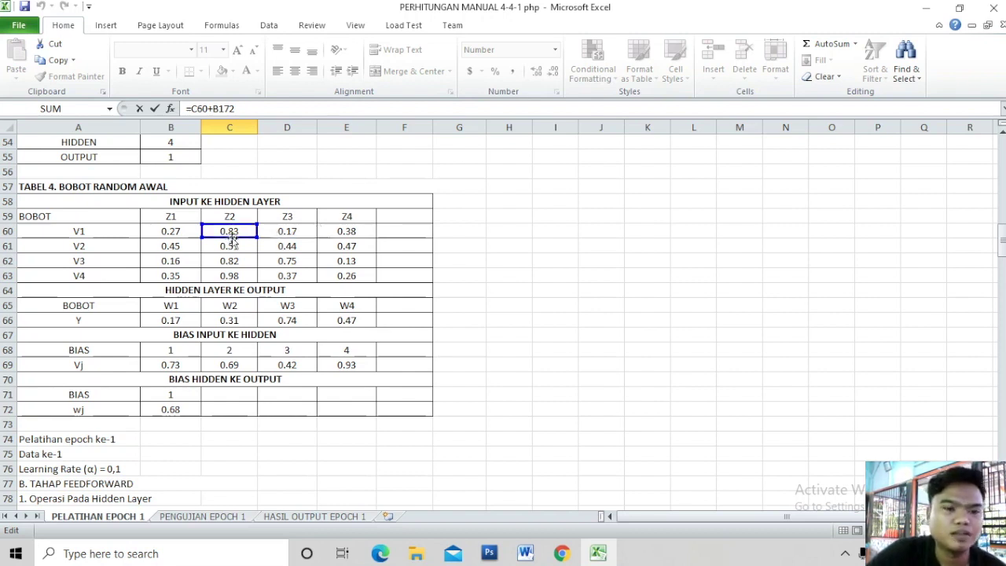
pyautogui.moveTo(1001, 234); pyautogui.dragTo(1000, 241)
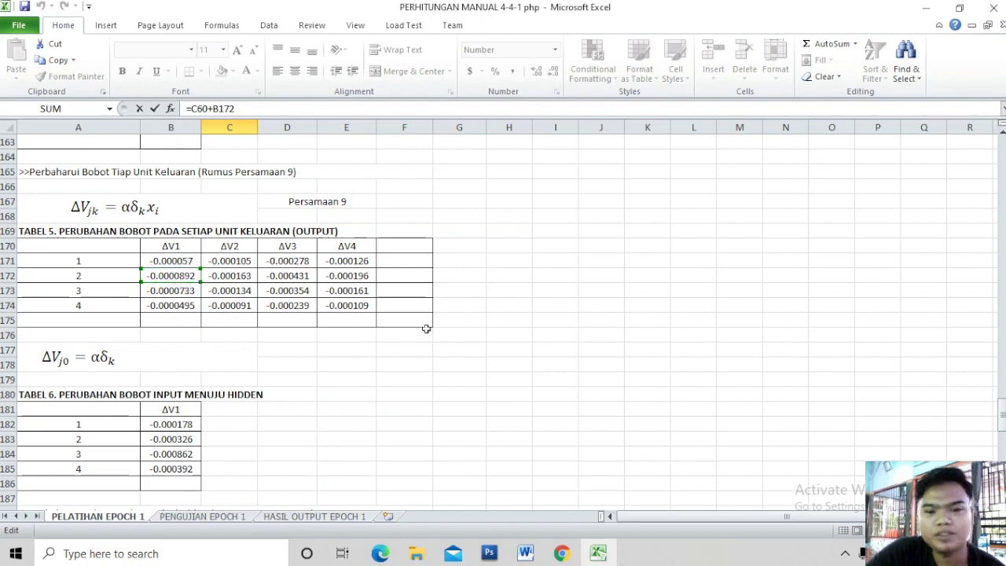
pyautogui.moveTo(1003, 424); pyautogui.dragTo(1003, 428)
pyautogui.press('Return')
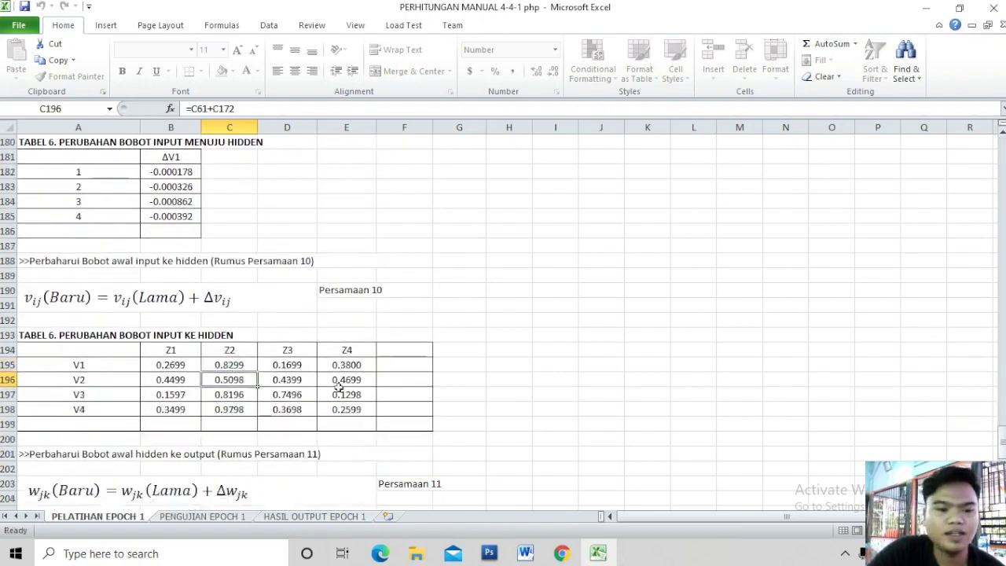
# Verify D195's =D60+B173 against Tables 4 and 5, committing the V1–Z3 weight 0.1699
pyautogui.click(291, 365)
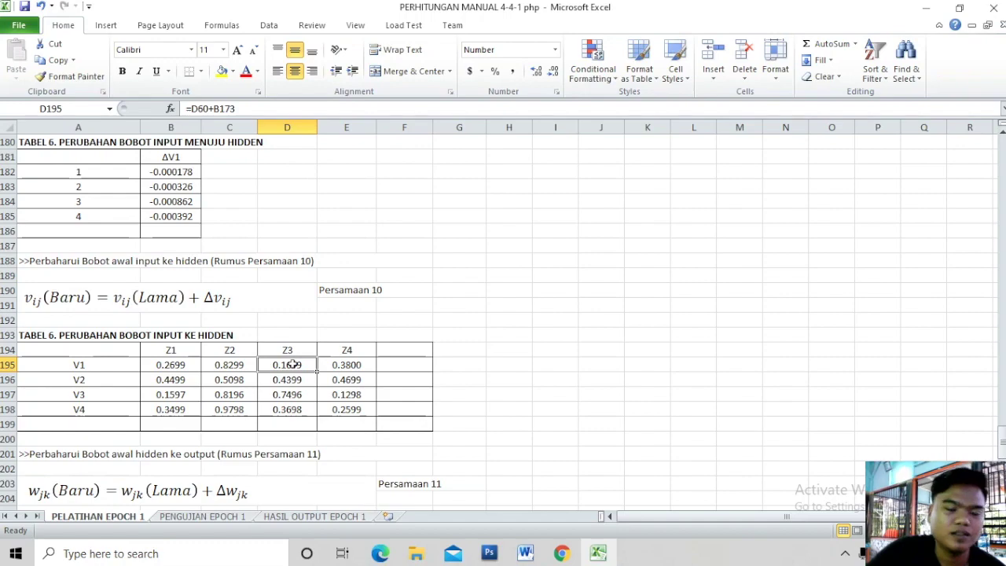
pyautogui.doubleClick(290, 364)
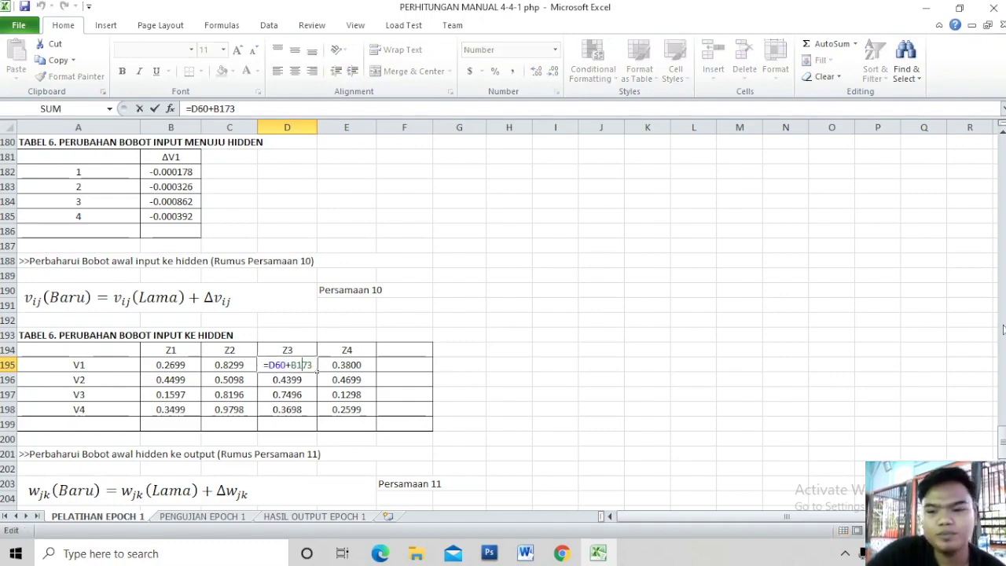
pyautogui.moveTo(1002, 440)
pyautogui.mouseDown()
pyautogui.moveTo(981, 235)
pyautogui.moveTo(986, 250)
pyautogui.moveTo(976, 246)
pyautogui.mouseUp()
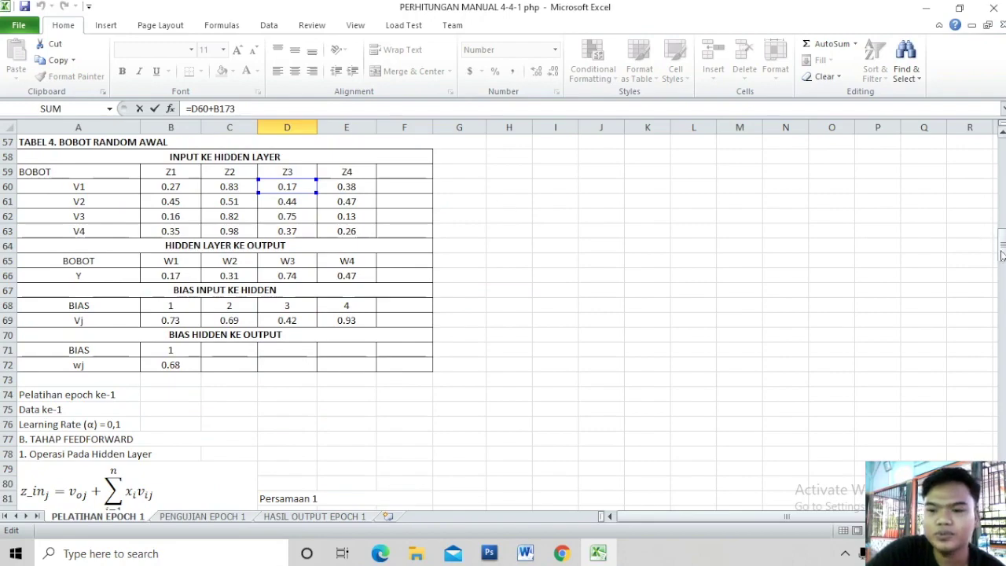
pyautogui.moveTo(1001, 254); pyautogui.dragTo(1001, 423)
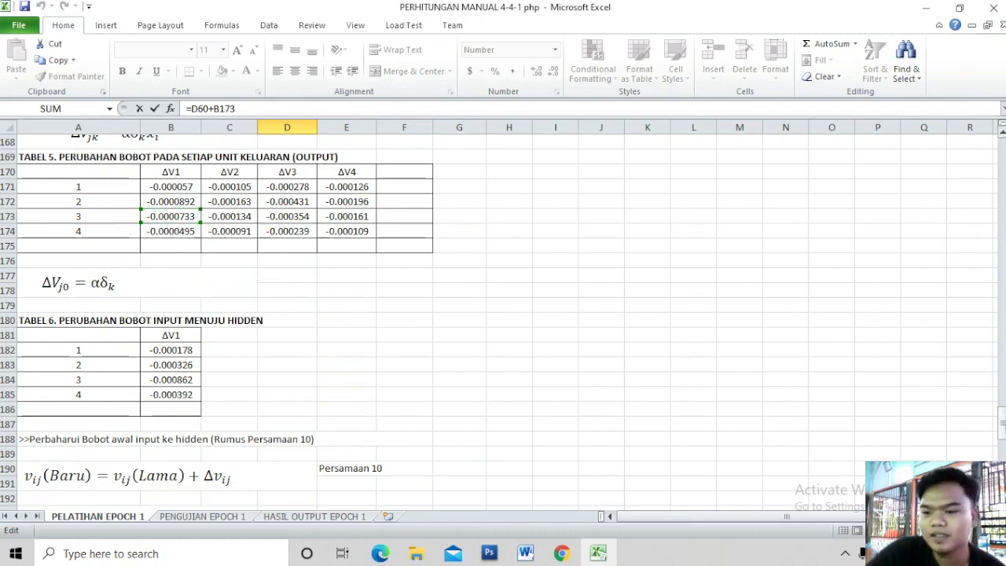
pyautogui.moveTo(1001, 424); pyautogui.dragTo(1001, 434)
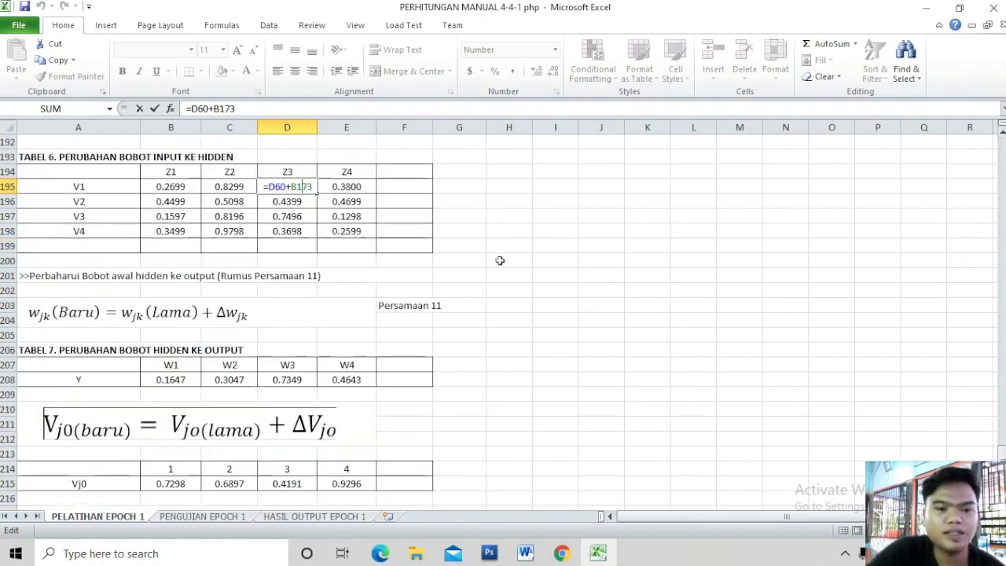
pyautogui.press('Return')
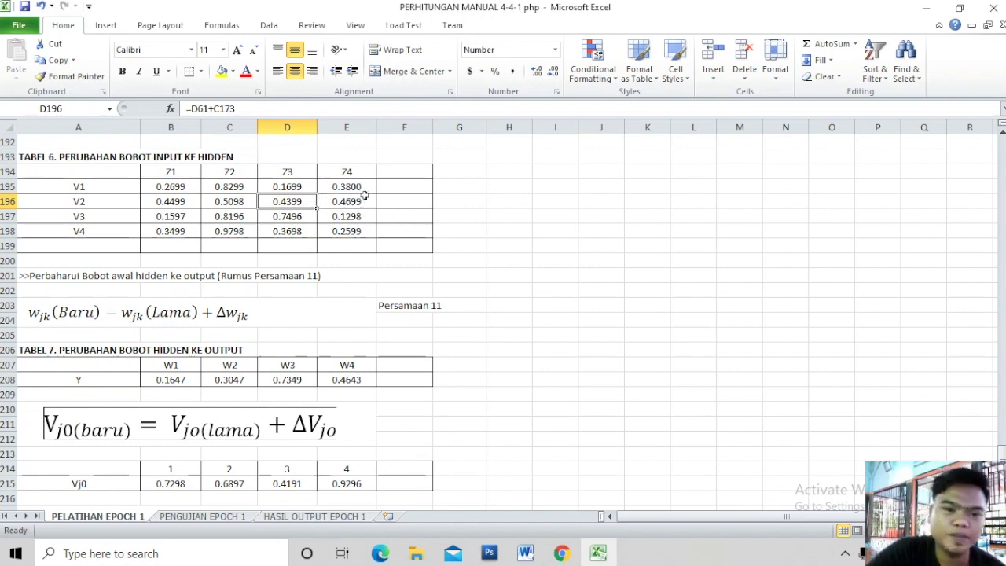
# Verify E195's =E60+B174 against Tables 4 and 5, committing the V1–Z4 weight 0.3800
pyautogui.click(358, 190)
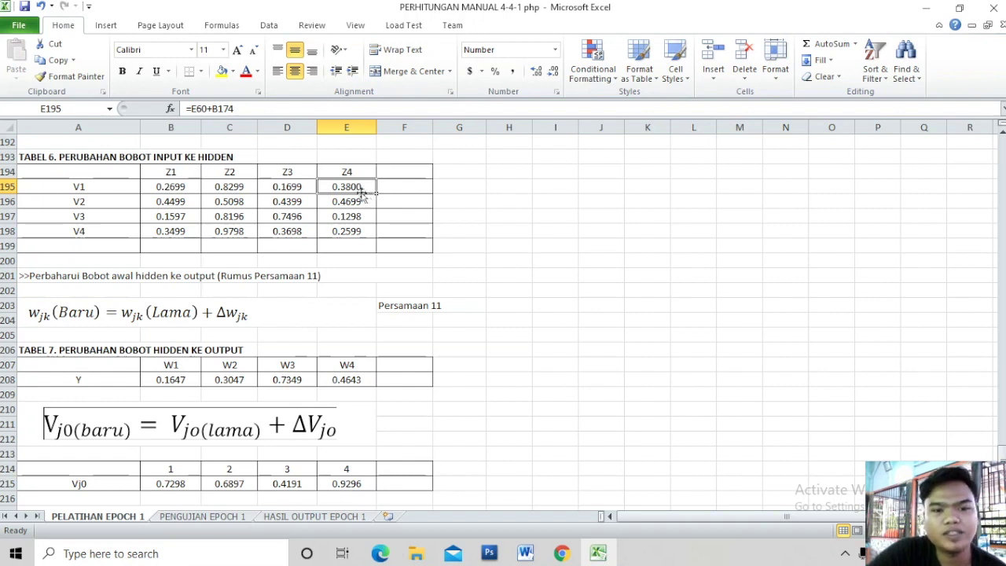
pyautogui.press('Down')
pyautogui.press('Down')
pyautogui.press('Down')
pyautogui.doubleClick(358, 187)
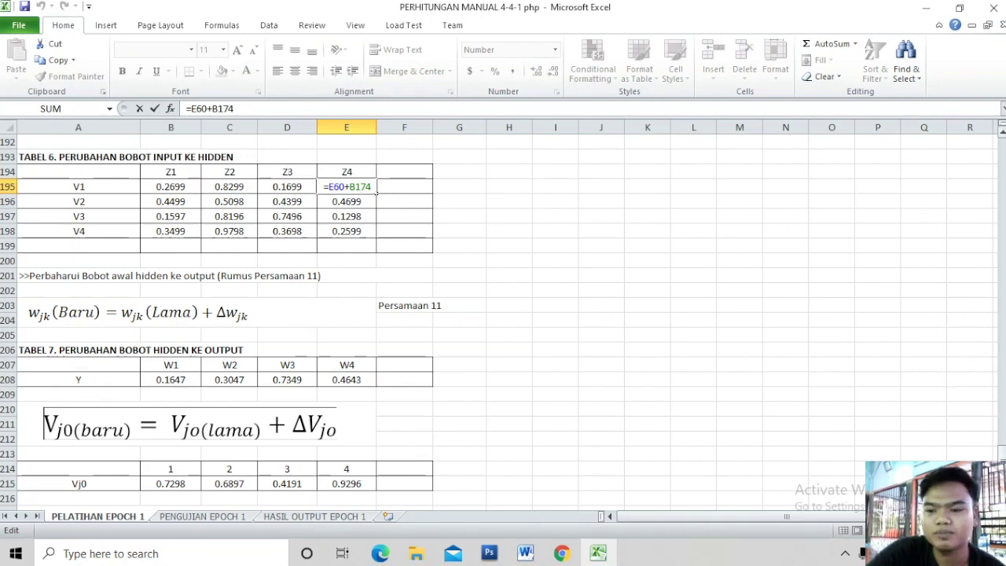
pyautogui.scroll(2, 942, 423)
pyautogui.scroll(3, 943, 423)
pyautogui.scroll(3, 942, 423)
pyautogui.scroll(1, 942, 423)
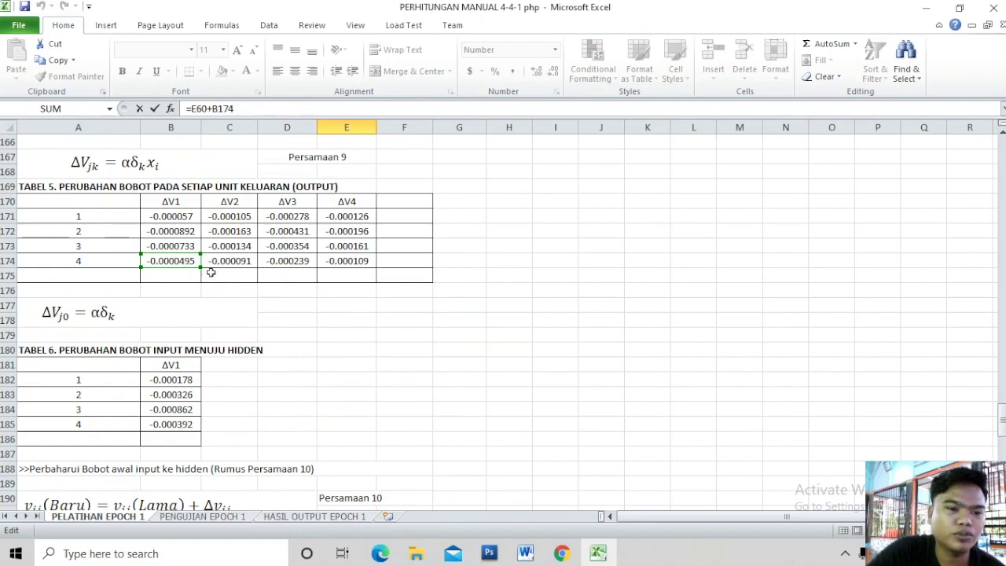
pyautogui.moveTo(1002, 422)
pyautogui.mouseDown()
pyautogui.moveTo(980, 241)
pyautogui.moveTo(994, 309)
pyautogui.mouseUp()
pyautogui.moveTo(1003, 355); pyautogui.dragTo(1002, 403)
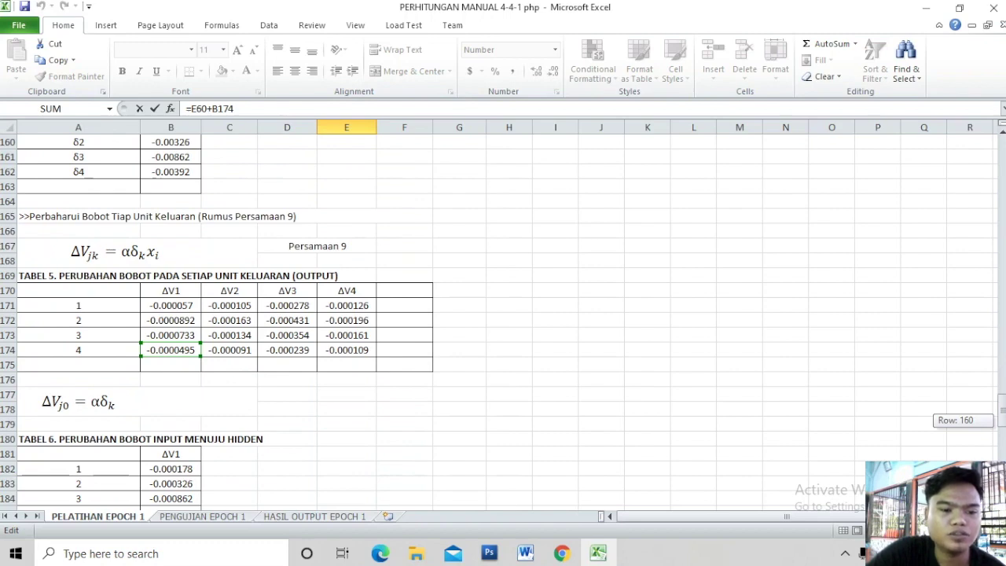
pyautogui.moveTo(1002, 403); pyautogui.dragTo(1003, 424)
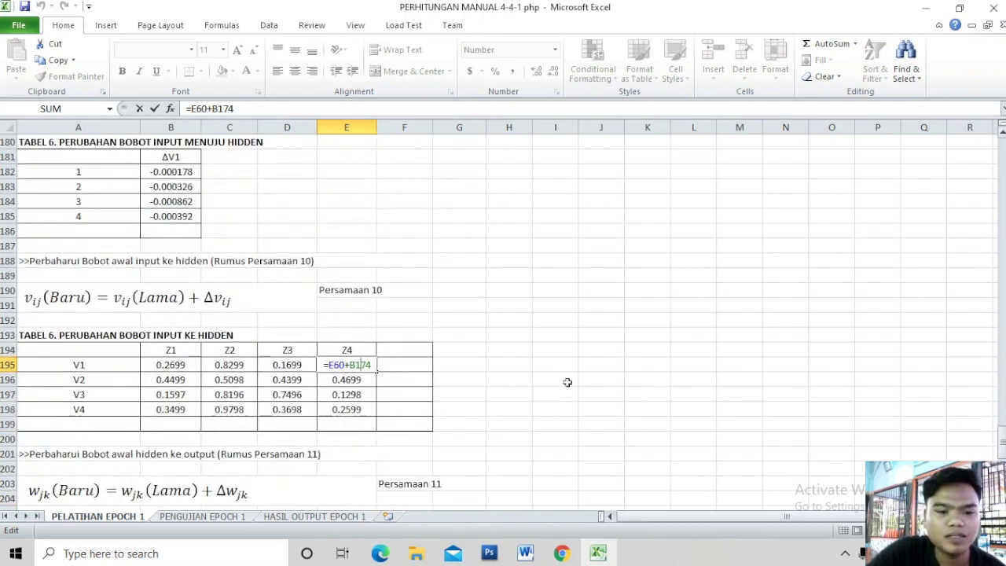
pyautogui.press('Return')
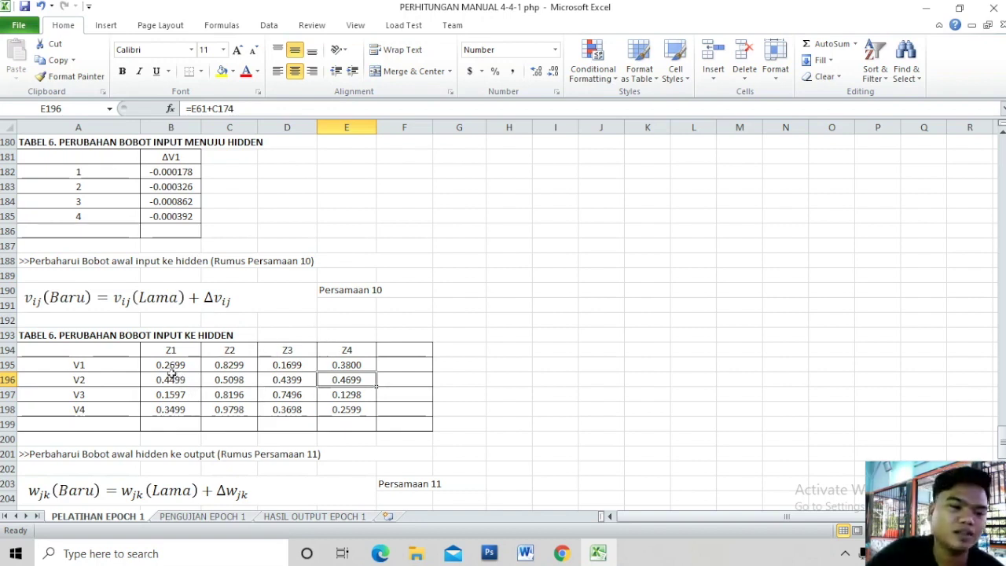
# Move down to Table 7 and open the new W1 formula in B208
pyautogui.click(172, 367)
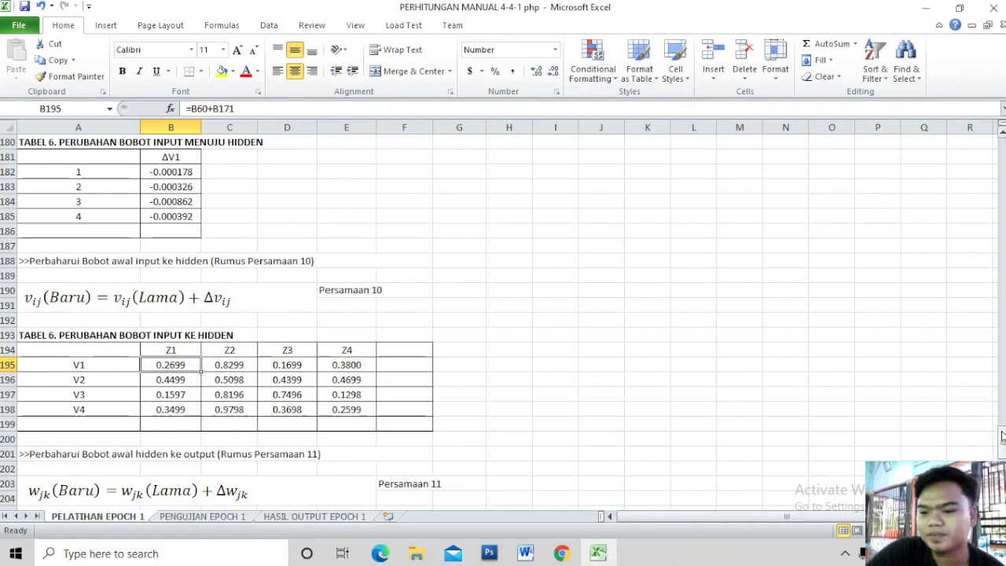
pyautogui.moveTo(1002, 436); pyautogui.dragTo(1002, 441)
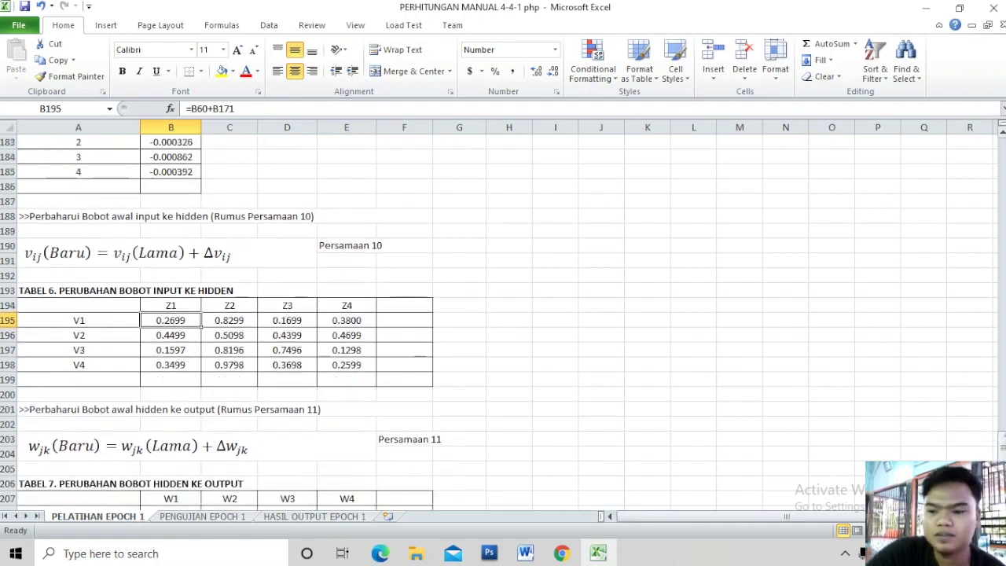
pyautogui.moveTo(1002, 440); pyautogui.dragTo(1002, 445)
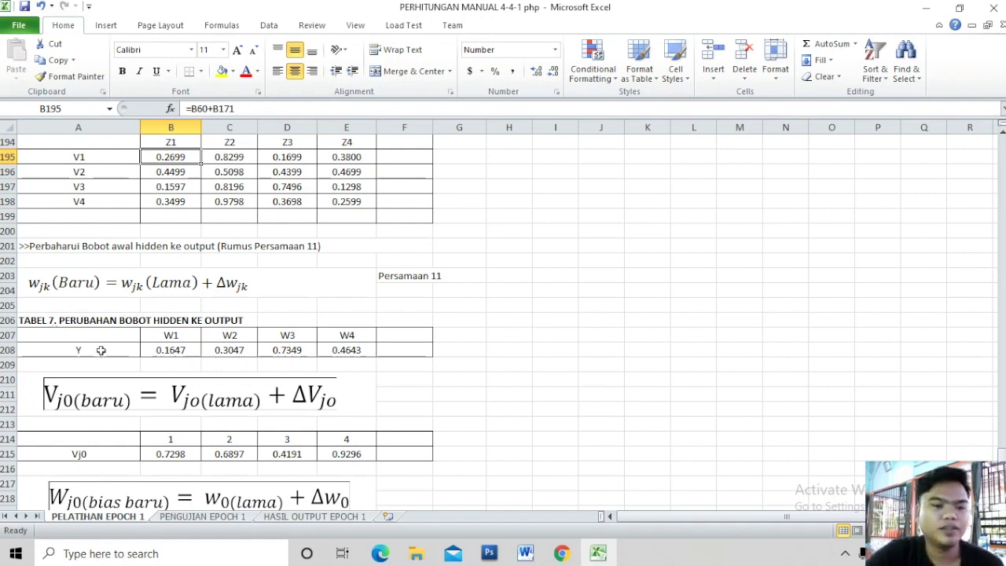
pyautogui.doubleClick(181, 350)
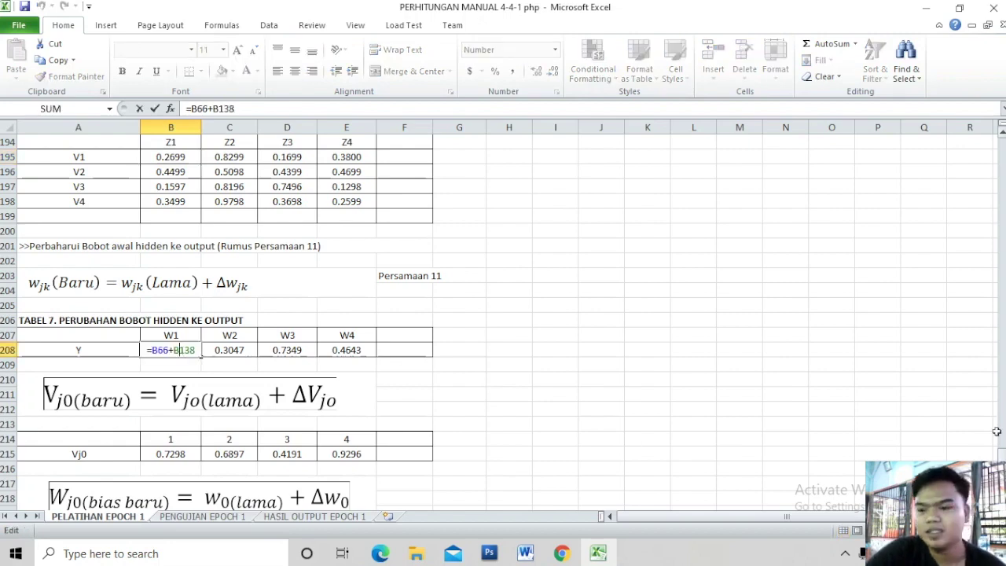
# Check B208's =B66+B138 against the ΔW1 cell and commit the W1 weight 0.1647
pyautogui.scroll(15, 981, 330)
pyautogui.scroll(9, 982, 330)
pyautogui.scroll(11, 979, 314)
pyautogui.scroll(3, 979, 308)
pyautogui.scroll(4, 974, 294)
pyautogui.scroll(4, 966, 275)
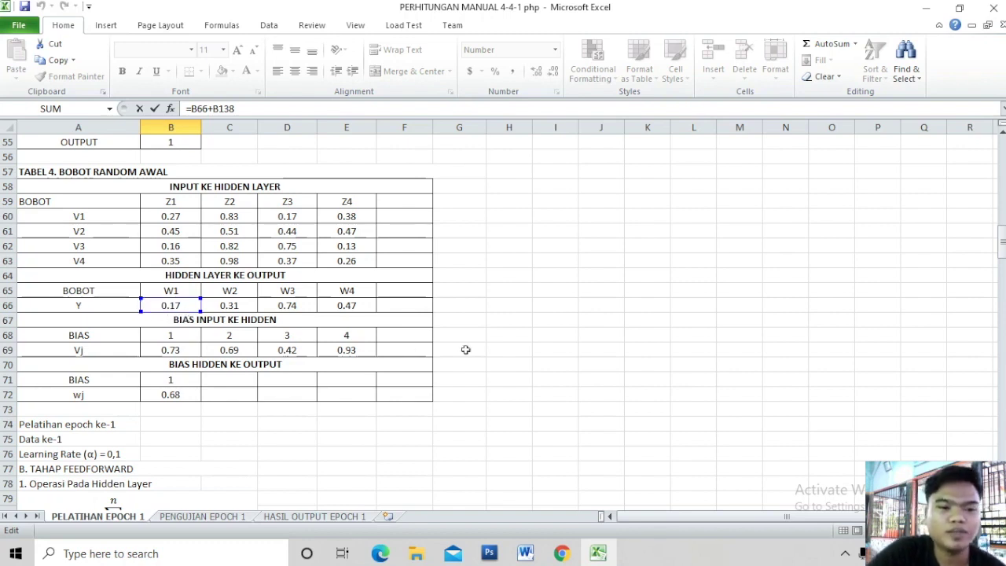
pyautogui.moveTo(1000, 253); pyautogui.dragTo(1001, 359)
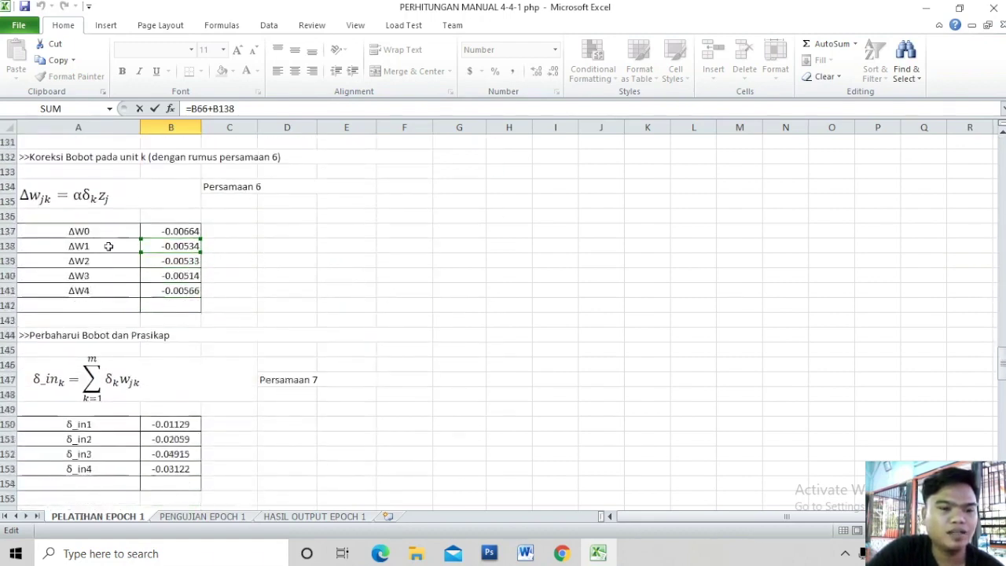
pyautogui.click(157, 250)
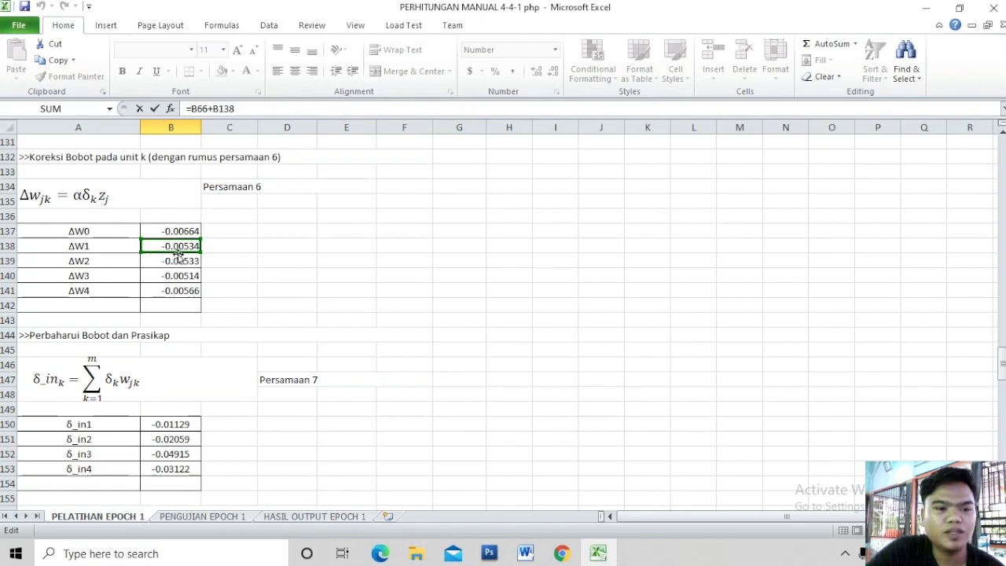
pyautogui.moveTo(1002, 359); pyautogui.dragTo(1002, 357)
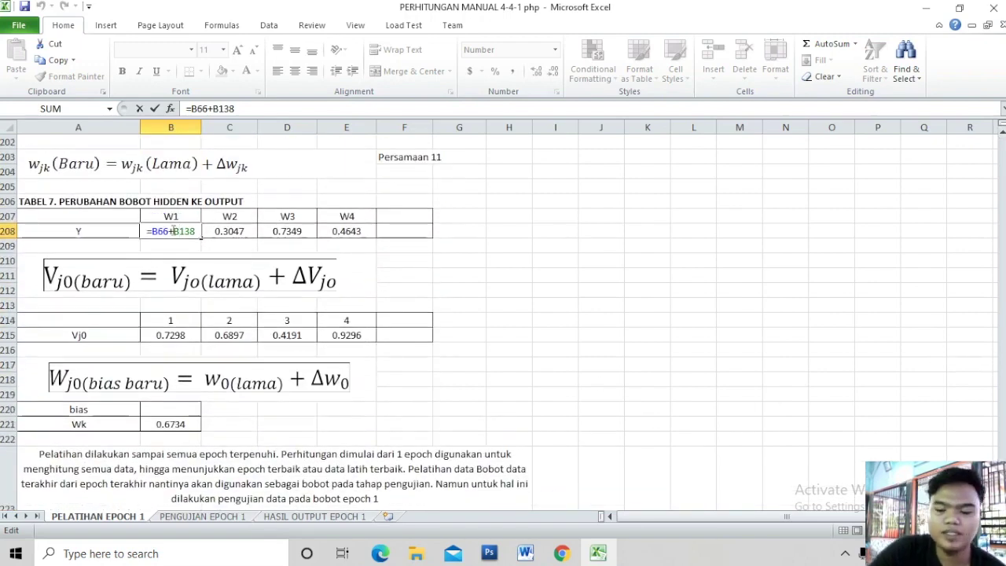
pyautogui.press('Return')
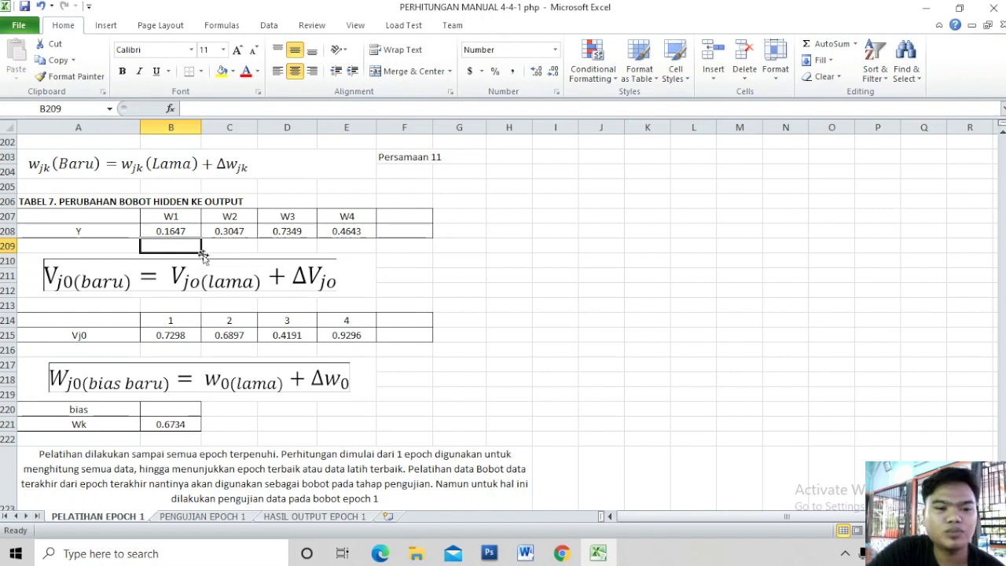
pyautogui.click(223, 232)
# Verify C208's =C66+B139, old W2 0.31 plus ΔW2 -0.00533, committing 0.3047
pyautogui.doubleClick(227, 231)
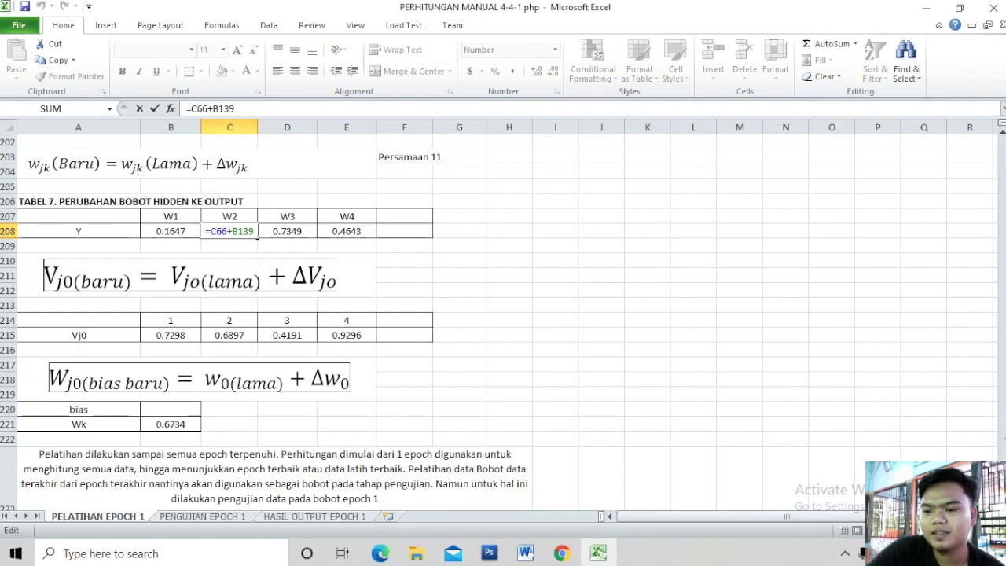
pyautogui.scroll(2, 228, 314)
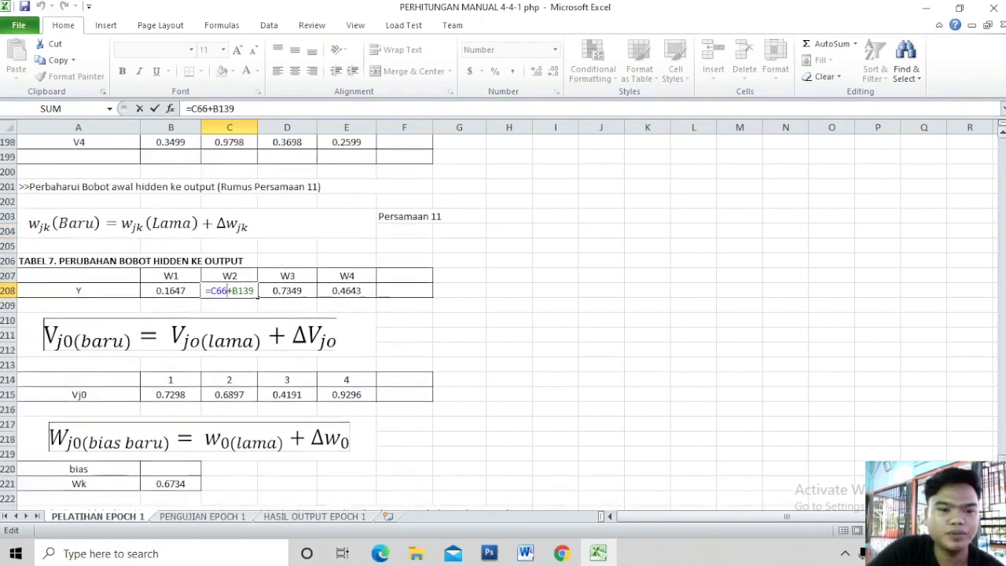
pyautogui.scroll(2, 228, 314)
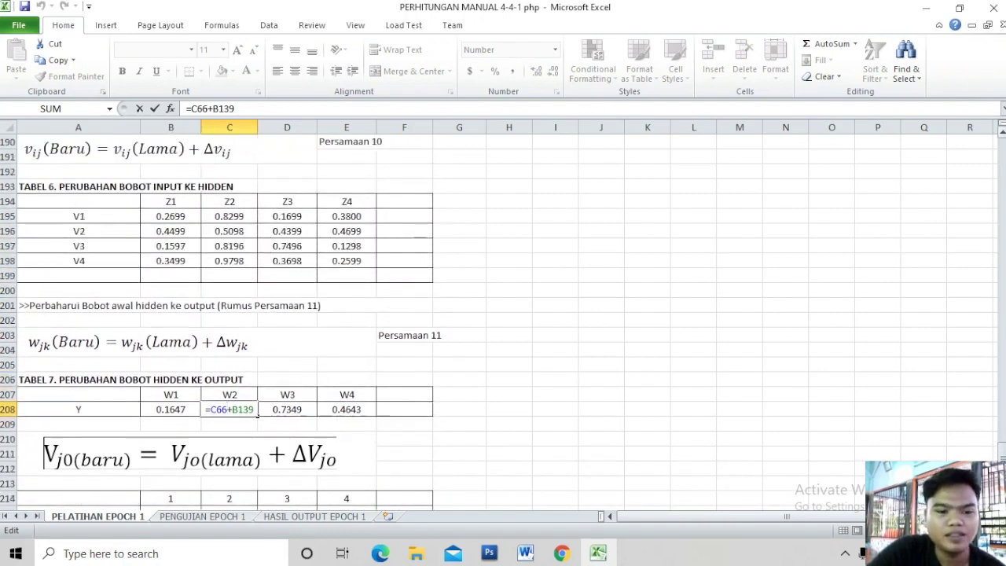
pyautogui.scroll(-1, 228, 314)
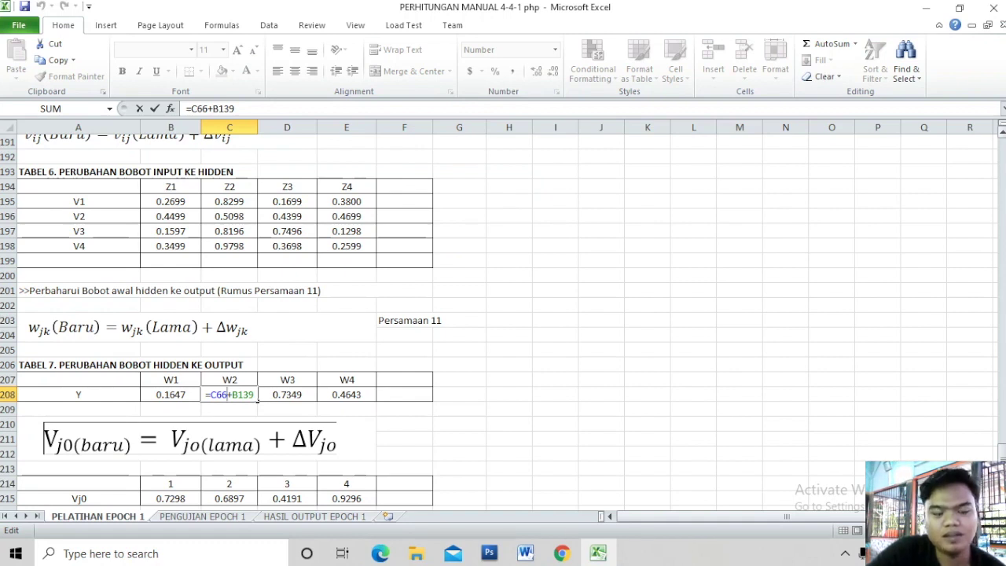
pyautogui.scroll(1, 228, 314)
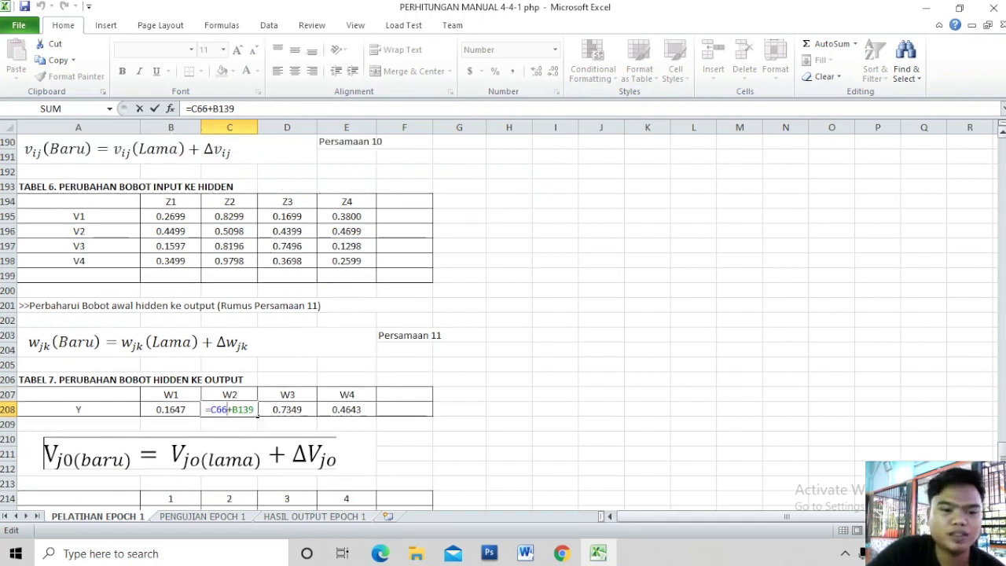
pyautogui.scroll(3, 982, 363)
pyautogui.scroll(5, 981, 362)
pyautogui.scroll(15, 982, 362)
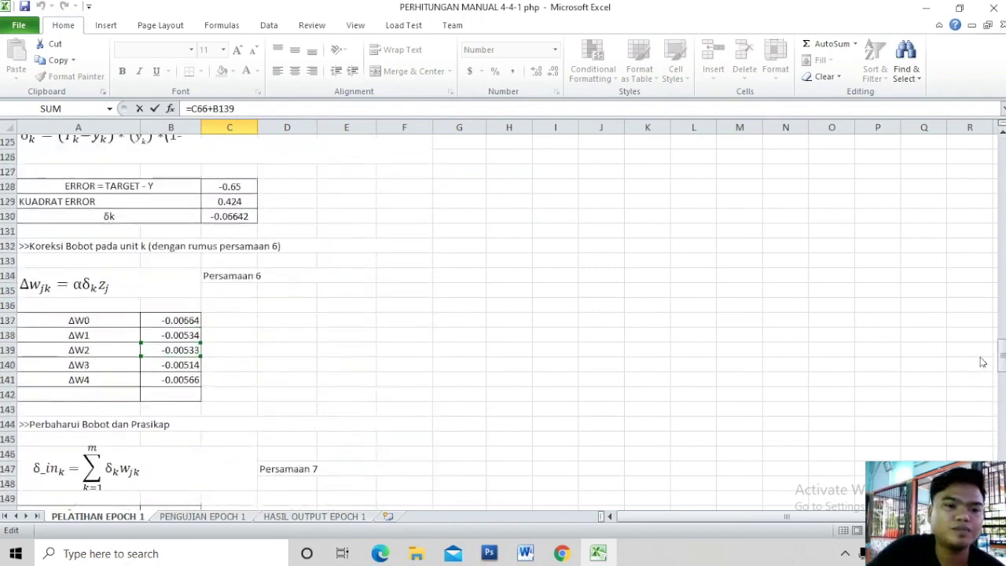
pyautogui.moveTo(982, 362); pyautogui.dragTo(981, 300)
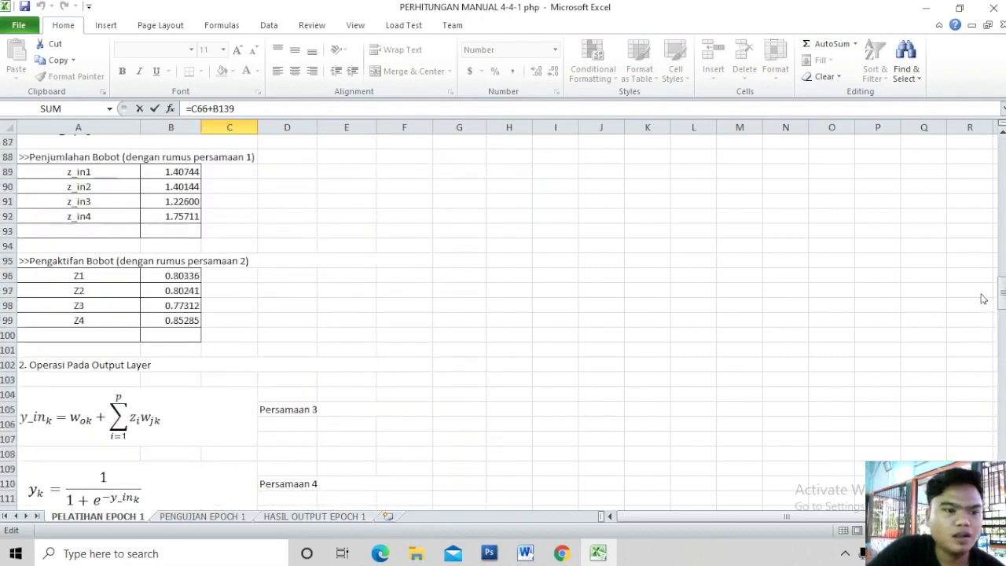
pyautogui.moveTo(982, 300); pyautogui.dragTo(973, 256)
pyautogui.moveTo(223, 239); pyautogui.dragTo(223, 236)
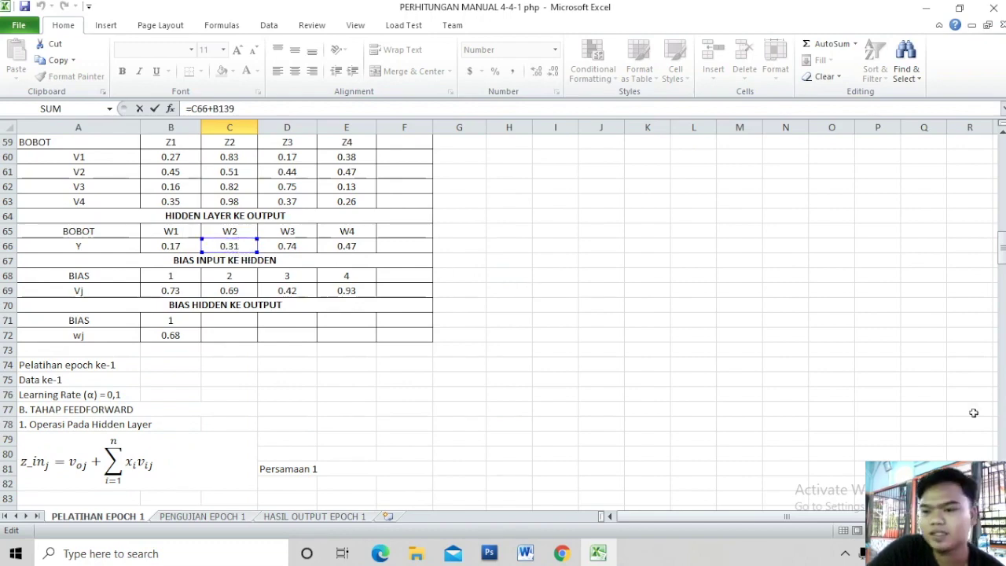
pyautogui.moveTo(1002, 259); pyautogui.dragTo(1002, 286)
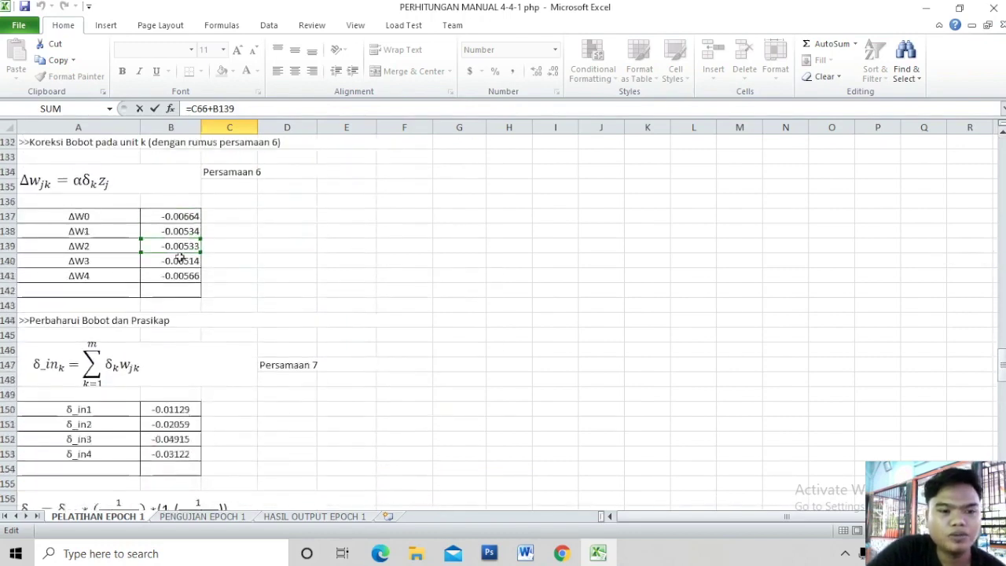
pyautogui.moveTo(1002, 375); pyautogui.dragTo(1002, 378)
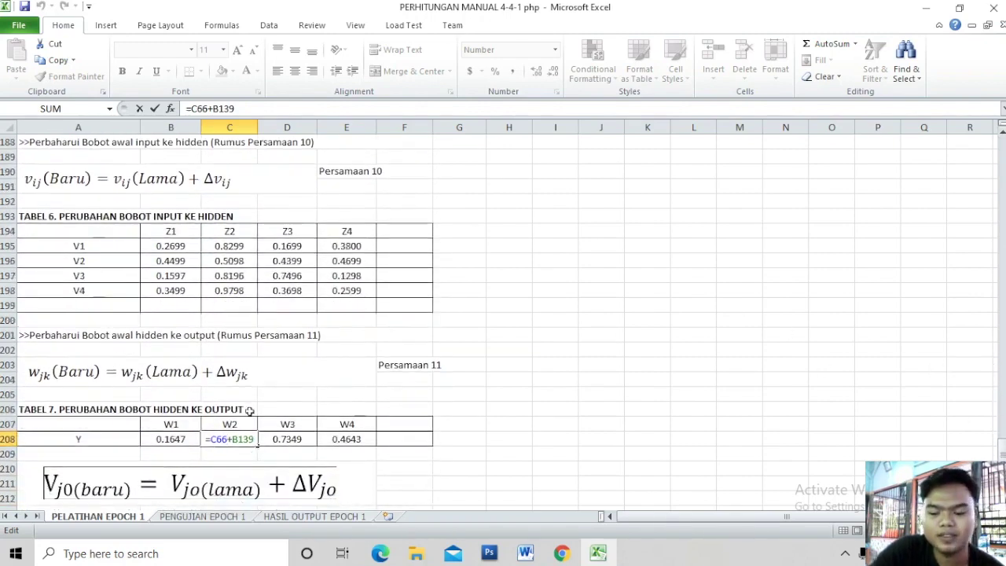
pyautogui.press('Return')
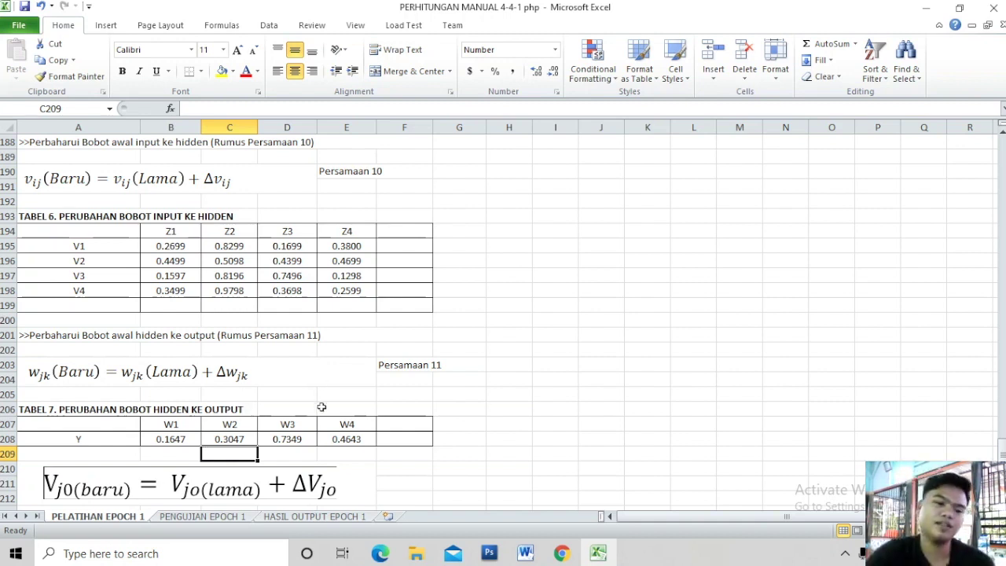
# Verify D208's =D66+B140 with ΔW3 -0.00514, committing the W3 weight 0.7349
pyautogui.doubleClick(300, 439)
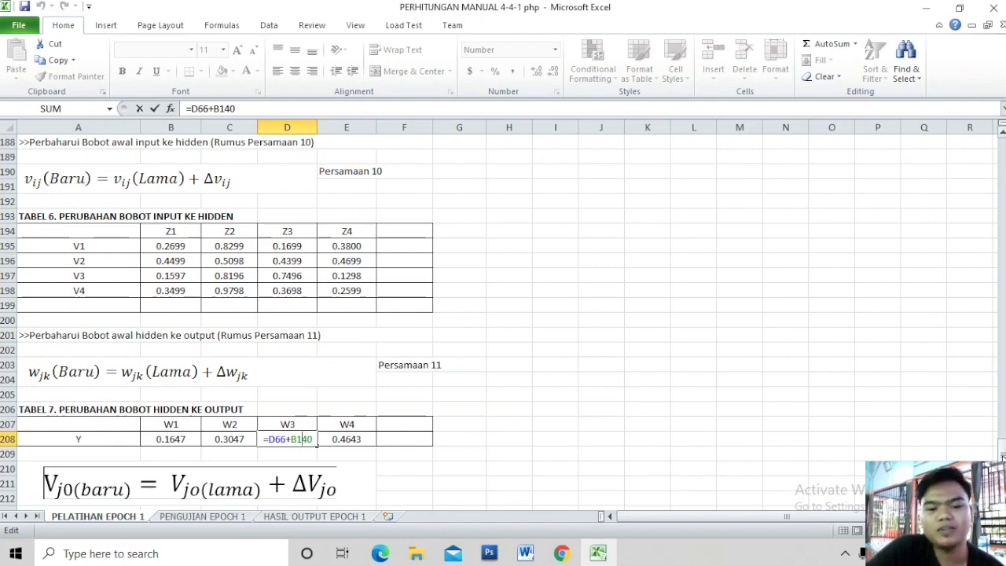
pyautogui.moveTo(1002, 456); pyautogui.dragTo(959, 238)
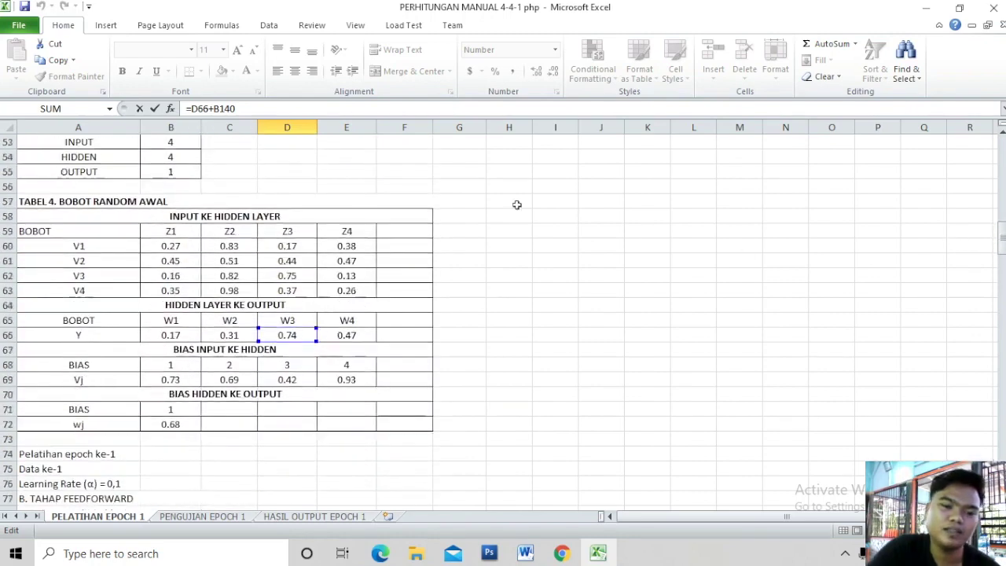
pyautogui.moveTo(959, 238); pyautogui.dragTo(320, 322)
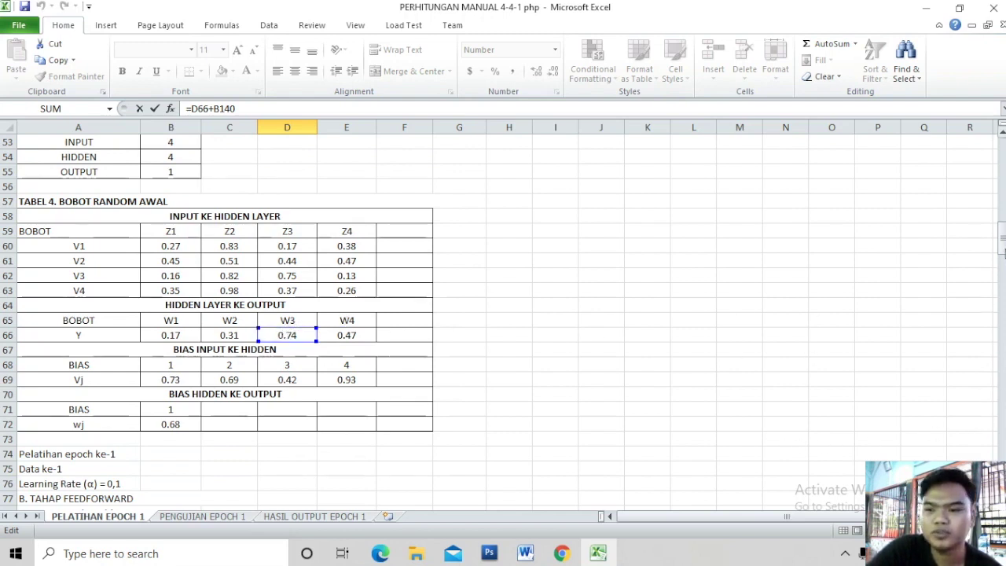
pyautogui.moveTo(1001, 250); pyautogui.dragTo(1001, 353)
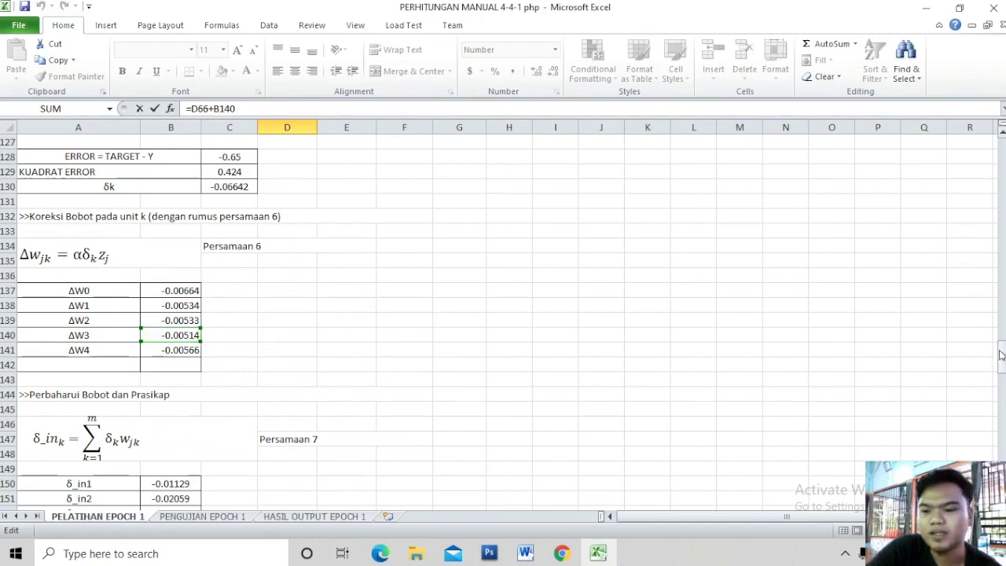
pyautogui.moveTo(1000, 355); pyautogui.dragTo(1001, 358)
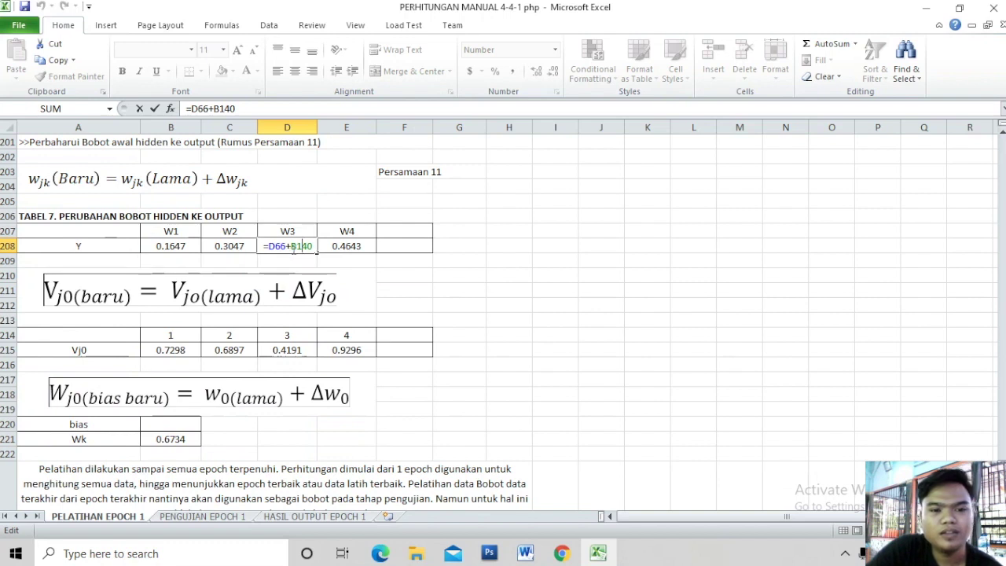
pyautogui.press('Return')
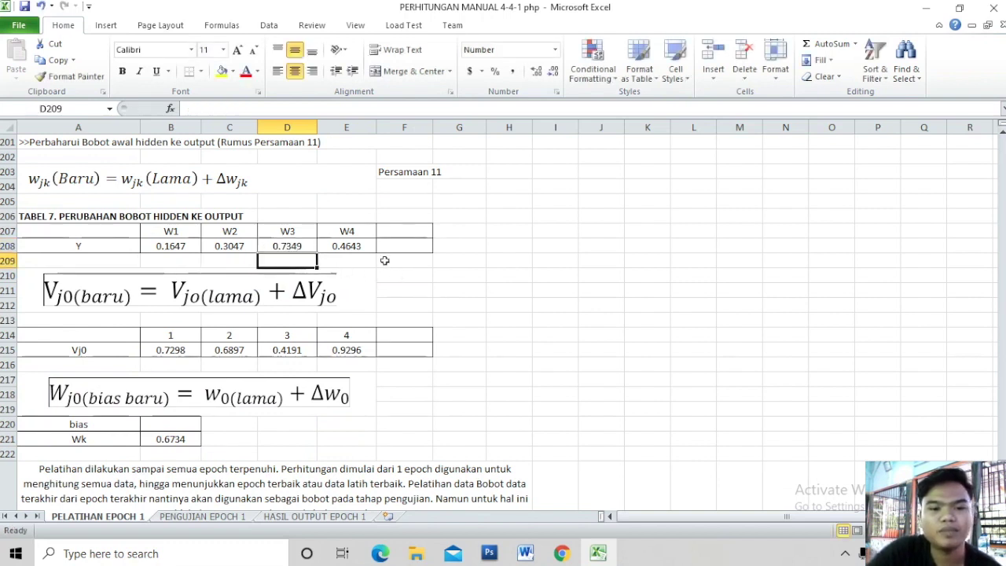
# Verify E208's =E66+B141 against ΔW4 in B141, committing the W4 weight 0.4643
pyautogui.click(359, 249)
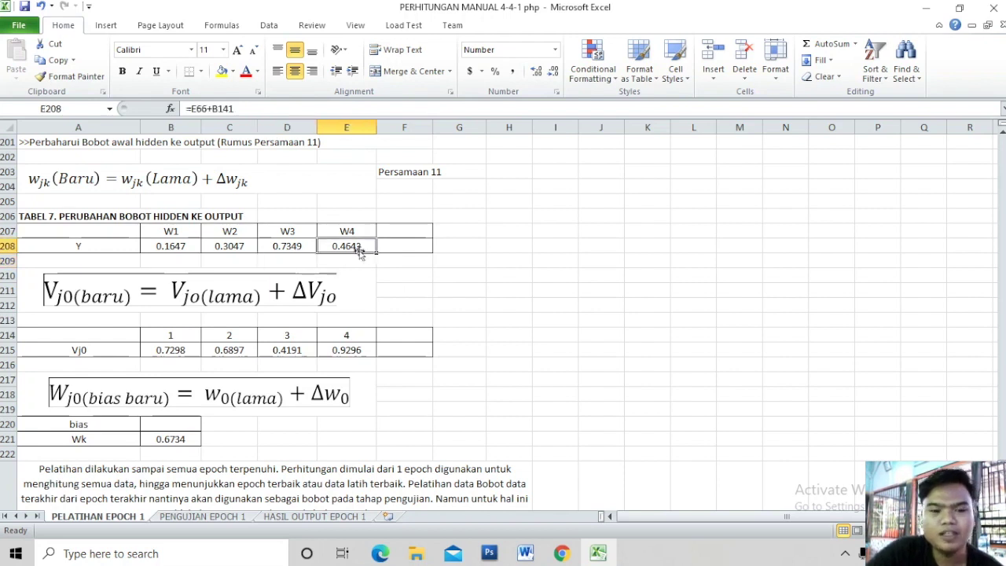
pyautogui.doubleClick(359, 248)
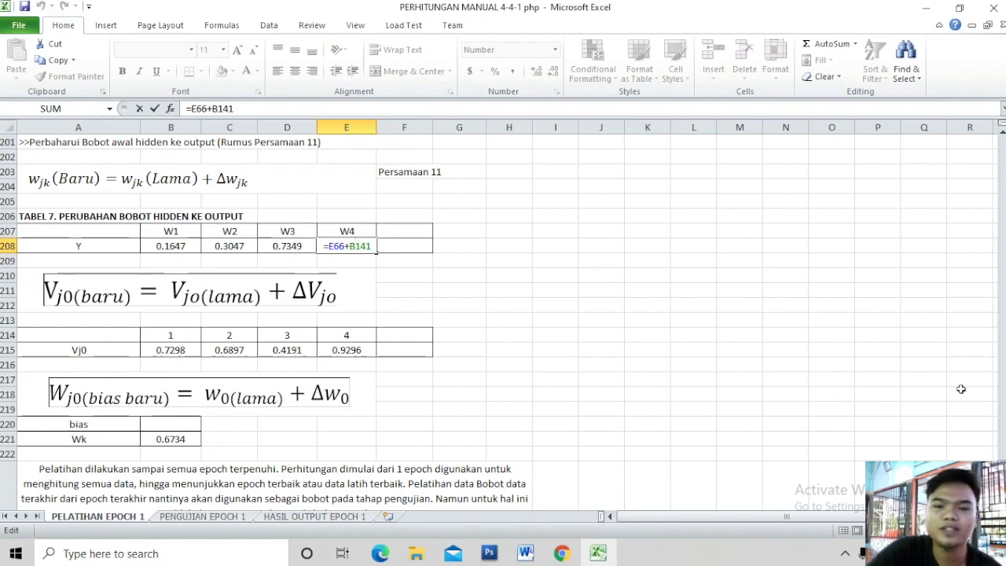
pyautogui.moveTo(1002, 458)
pyautogui.mouseDown()
pyautogui.moveTo(975, 323)
pyautogui.moveTo(974, 261)
pyautogui.mouseUp()
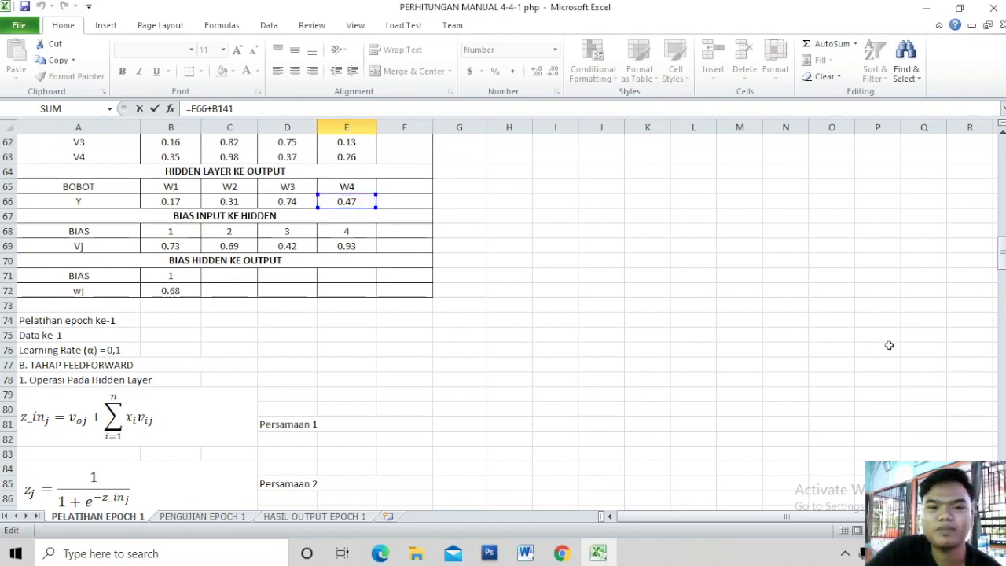
pyautogui.moveTo(1001, 263); pyautogui.dragTo(1001, 360)
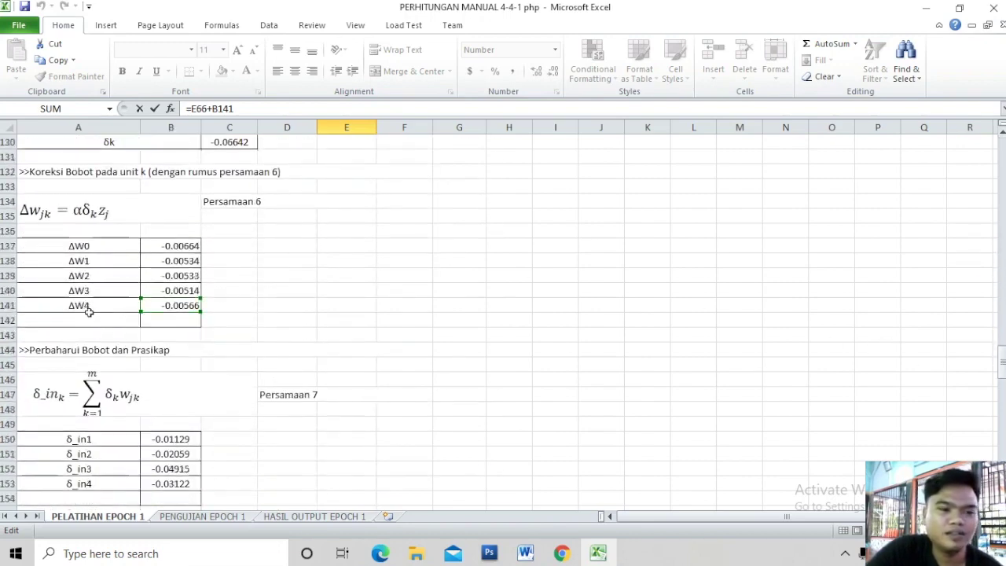
pyautogui.click(145, 312)
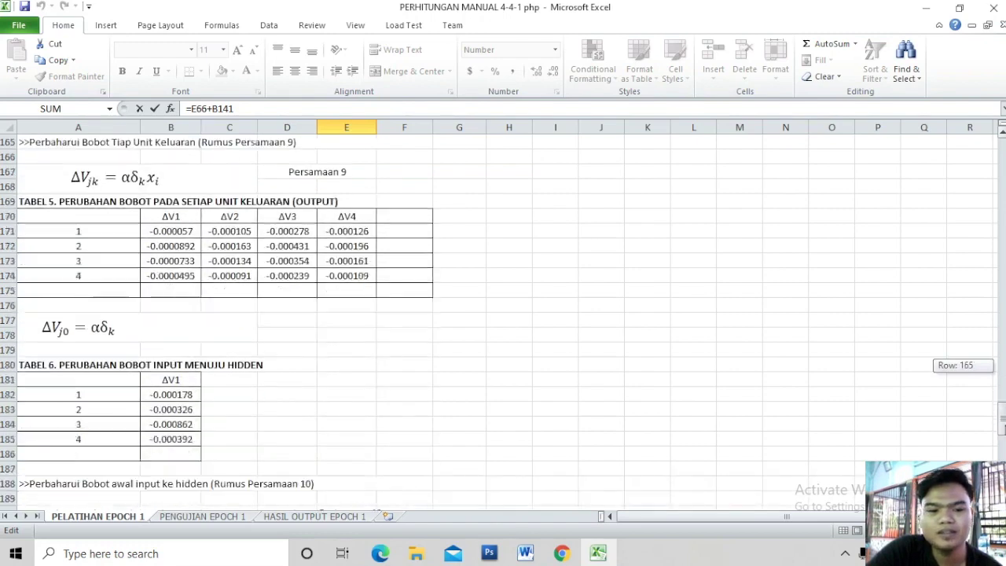
pyautogui.moveTo(1003, 369); pyautogui.dragTo(1003, 373)
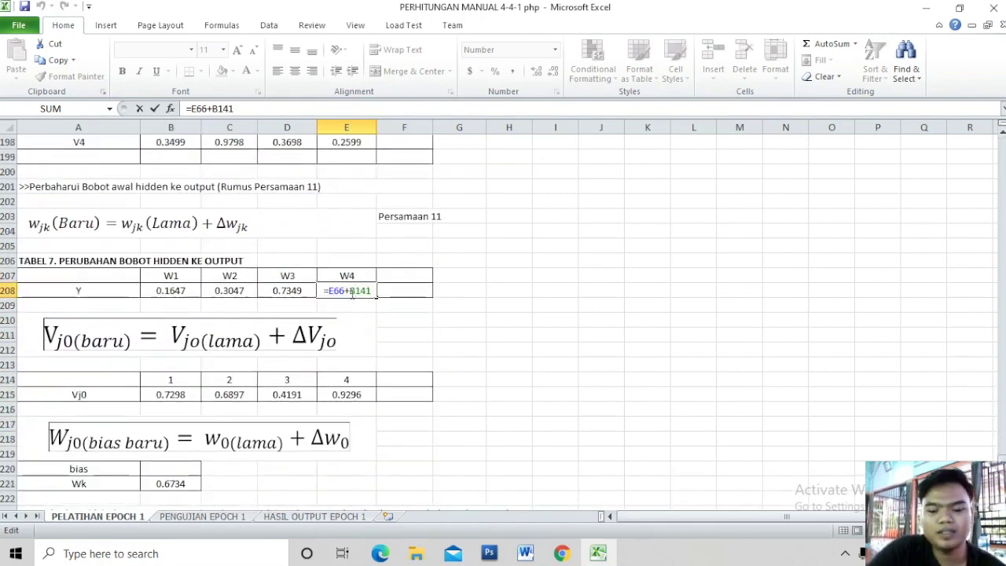
pyautogui.press('Return')
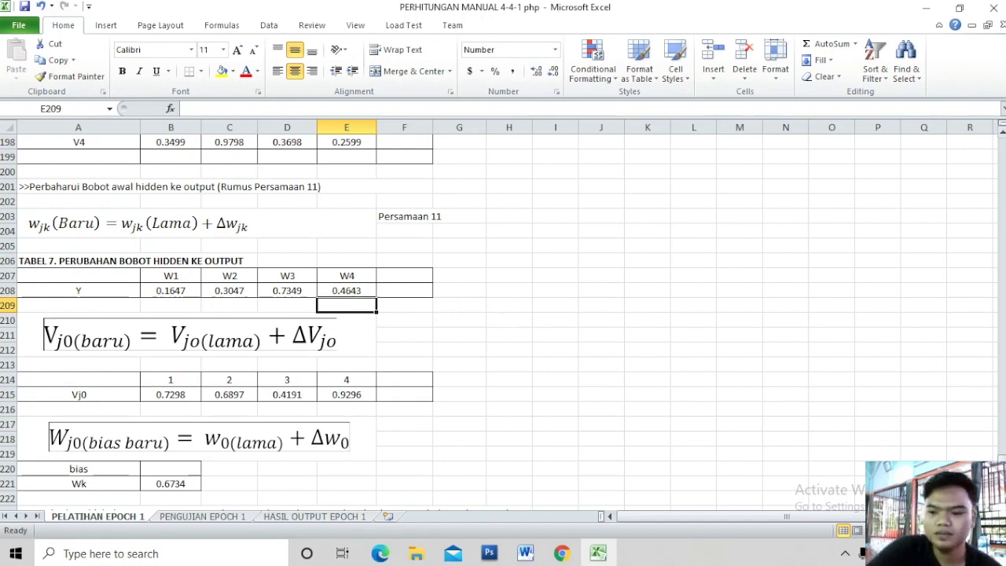
pyautogui.scroll(-2, 687, 318)
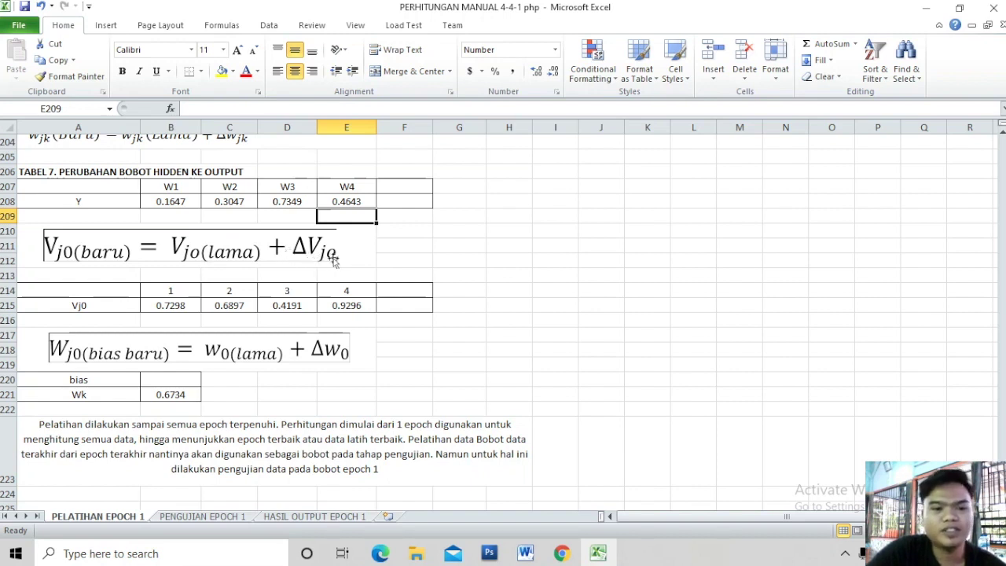
# Open the B215 formula =B69+B182 and check it against the old bias in row 69 and the change in row 182
pyautogui.click(83, 309)
pyautogui.click(171, 305)
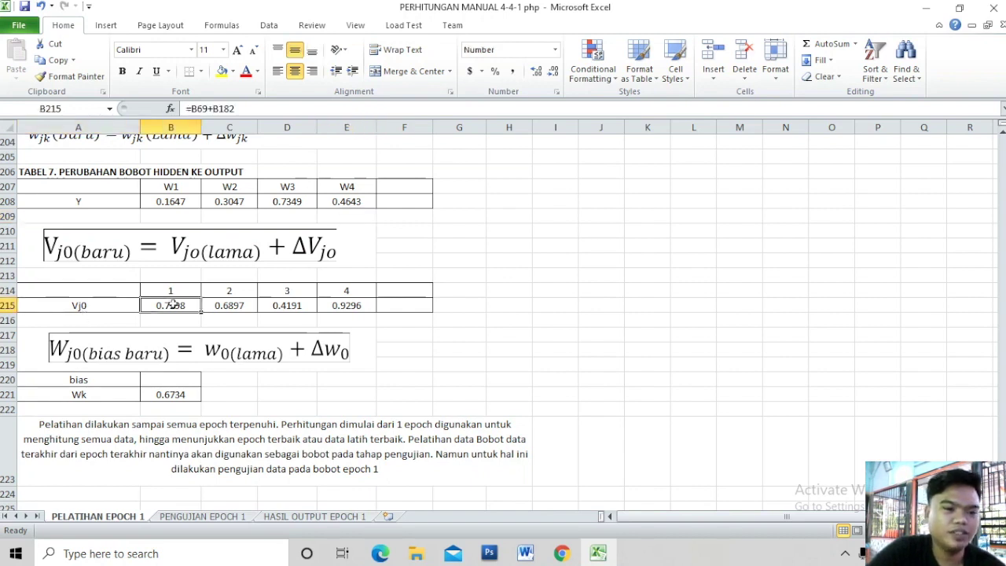
pyautogui.doubleClick(189, 306)
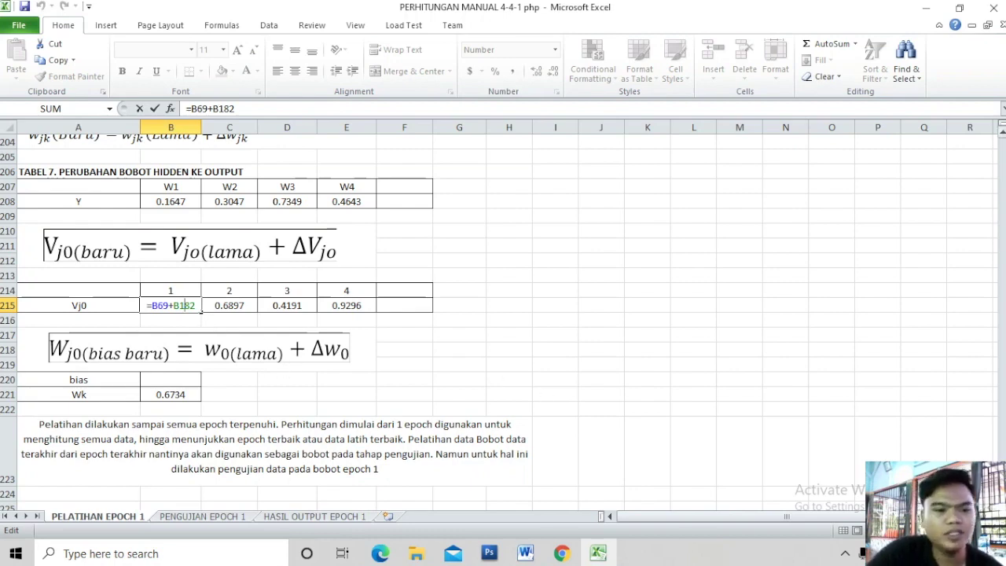
pyautogui.scroll(2, 959, 222)
pyautogui.scroll(20, 958, 222)
pyautogui.scroll(20, 958, 223)
pyautogui.scroll(8, 959, 223)
pyautogui.scroll(3, 959, 223)
pyautogui.scroll(-6, 960, 236)
pyautogui.scroll(-2, 964, 249)
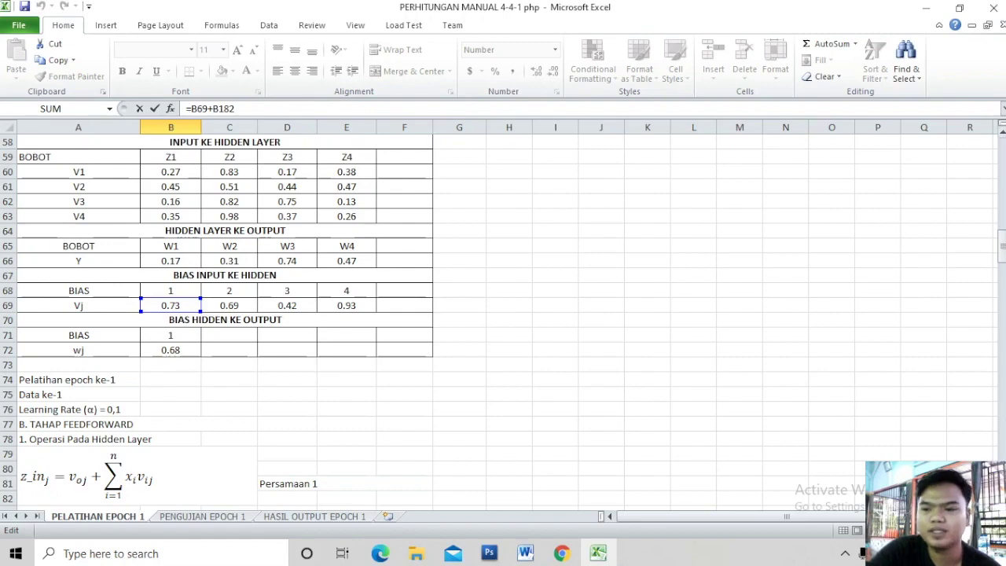
# Commit the first new Vj0 bias formula in B215, giving 0.7298
pyautogui.moveTo(1002, 250); pyautogui.dragTo(1002, 390)
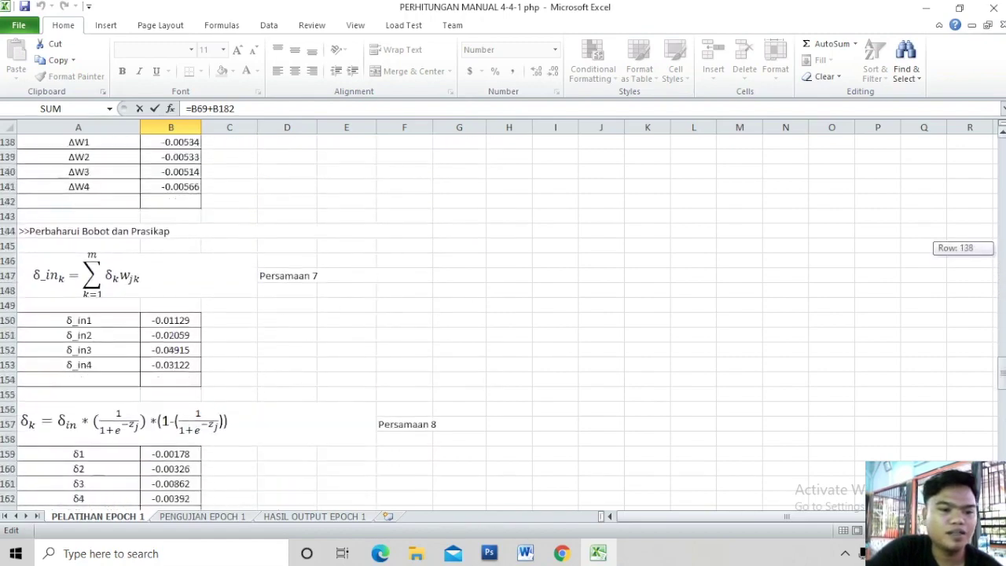
pyautogui.moveTo(1002, 390); pyautogui.dragTo(871, 386)
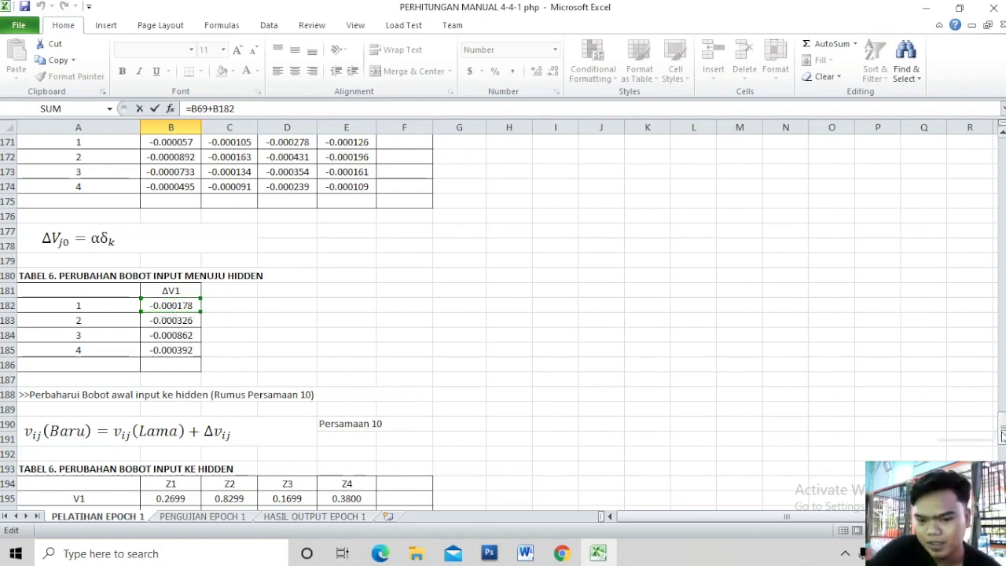
pyautogui.moveTo(1001, 432); pyautogui.dragTo(1001, 439)
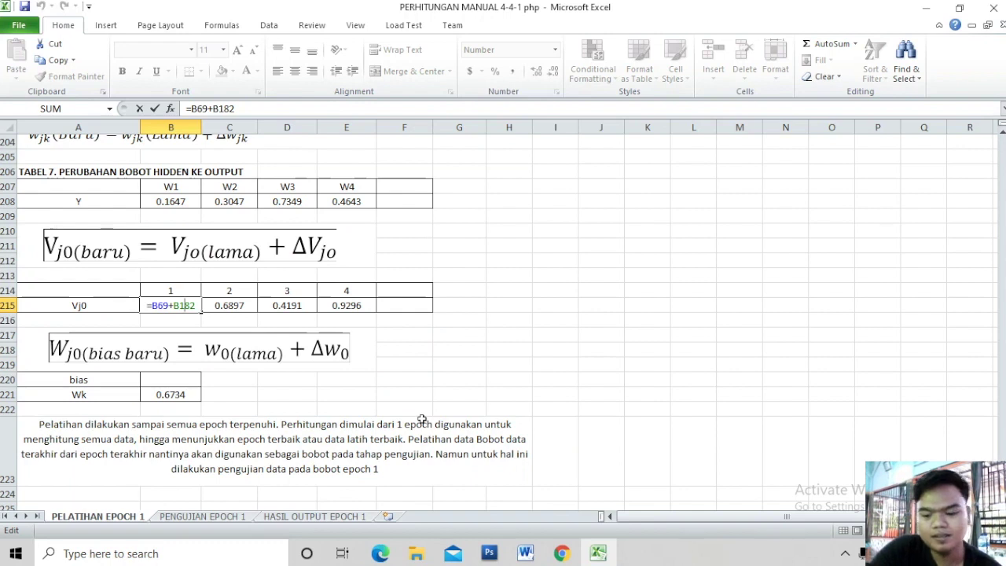
pyautogui.press('Return')
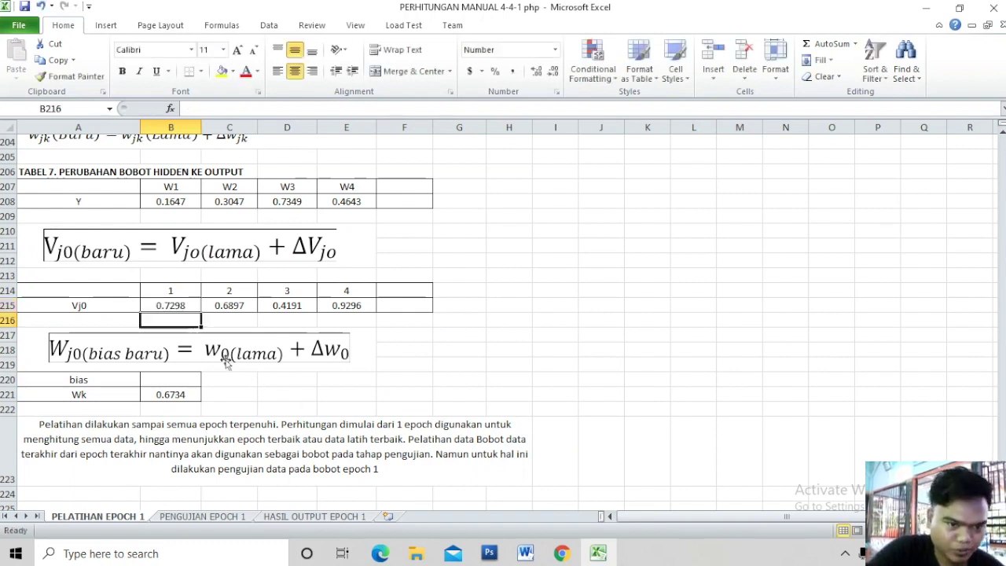
pyautogui.click(244, 308)
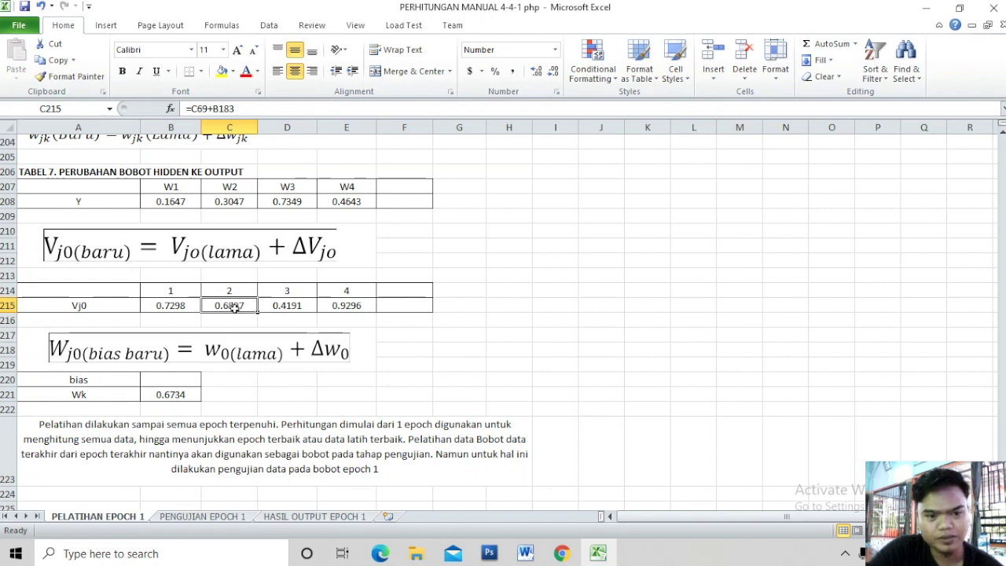
pyautogui.doubleClick(234, 308)
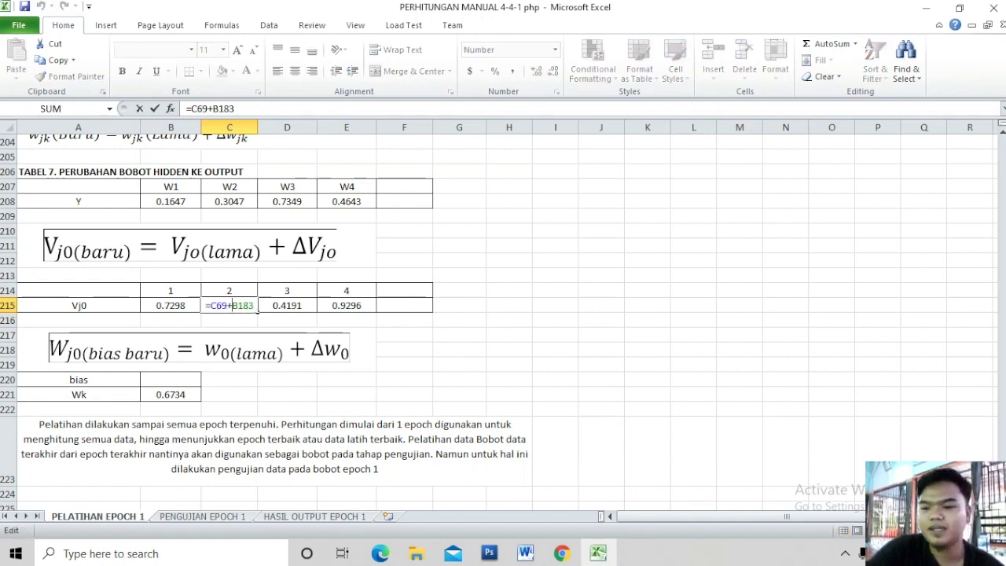
pyautogui.scroll(18, 974, 243)
pyautogui.scroll(20, 975, 244)
pyautogui.scroll(11, 975, 244)
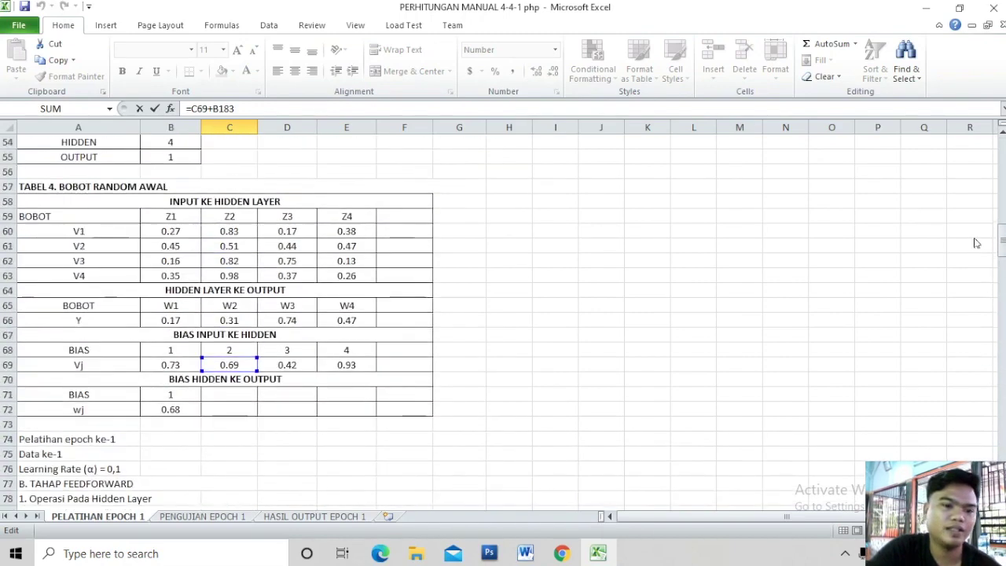
pyautogui.scroll(-1, 368, 381)
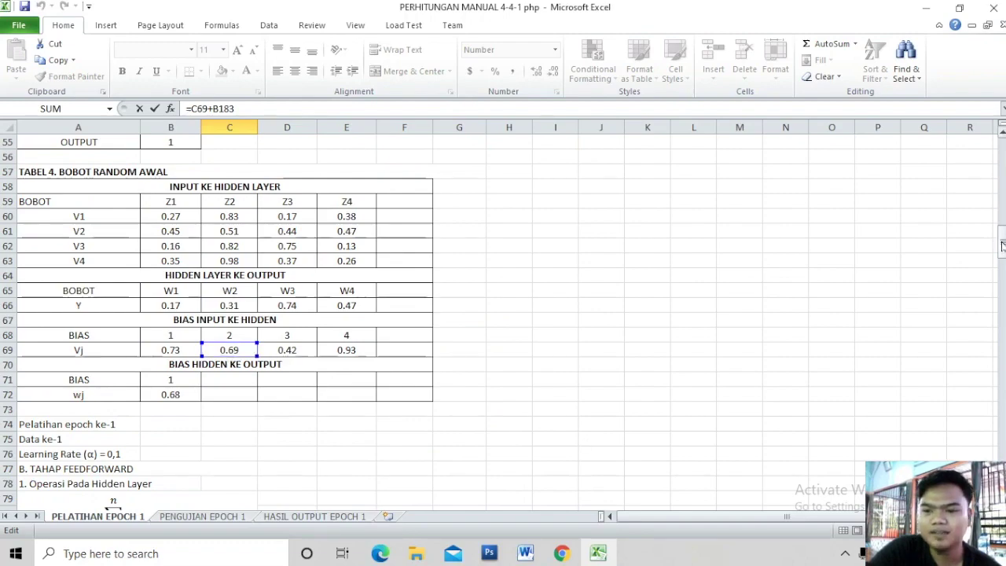
pyautogui.moveTo(1001, 245); pyautogui.dragTo(1002, 397)
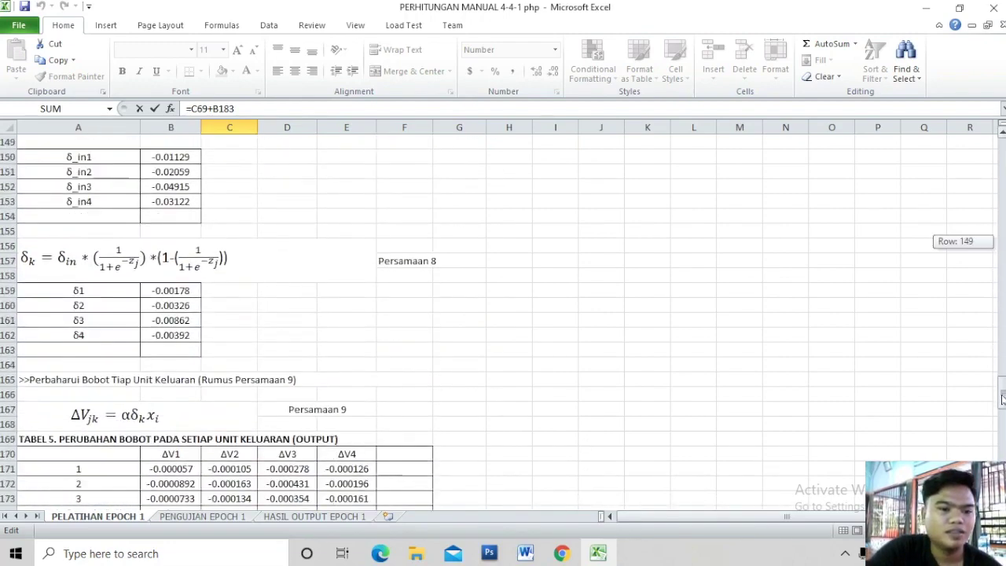
pyautogui.moveTo(1001, 397); pyautogui.dragTo(1001, 429)
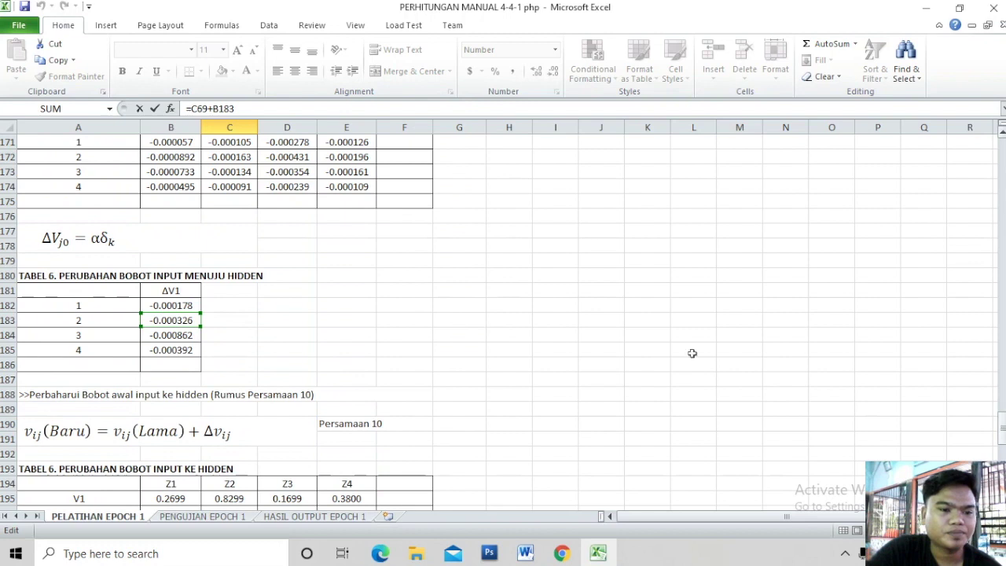
pyautogui.click(99, 323)
pyautogui.click(163, 322)
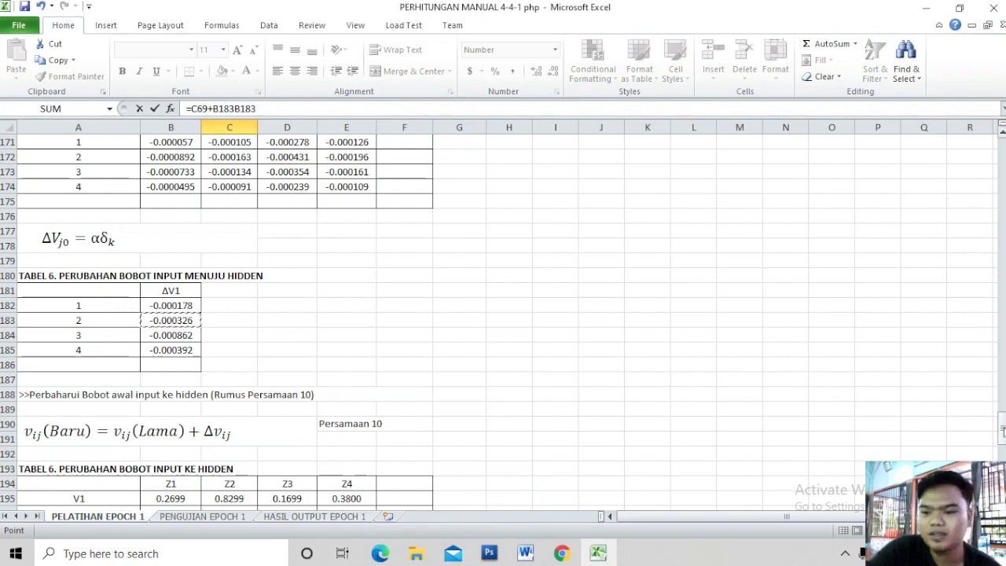
pyautogui.moveTo(1001, 428); pyautogui.dragTo(1002, 432)
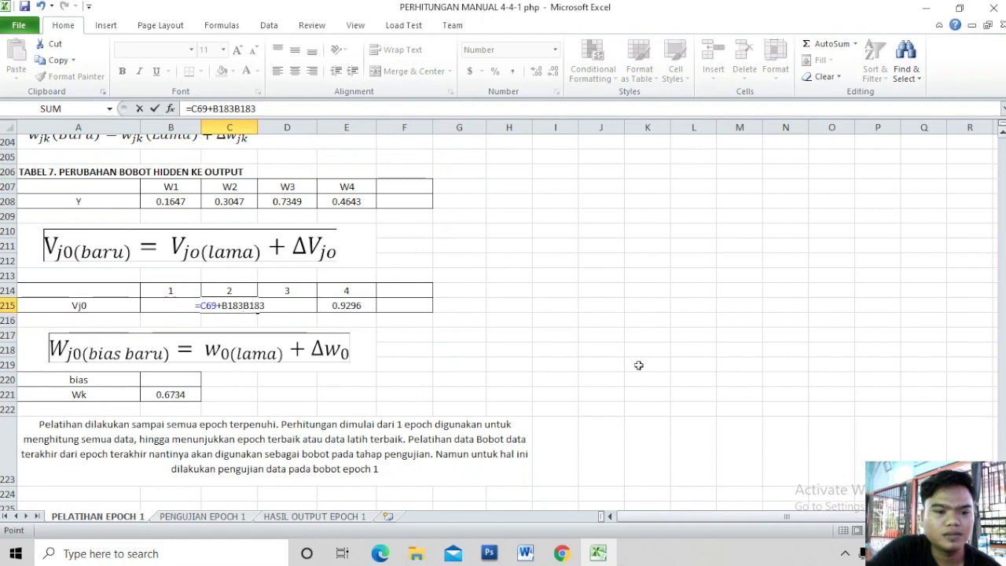
pyautogui.press('BackSpace')
pyautogui.press('BackSpace')
pyautogui.press('BackSpace')
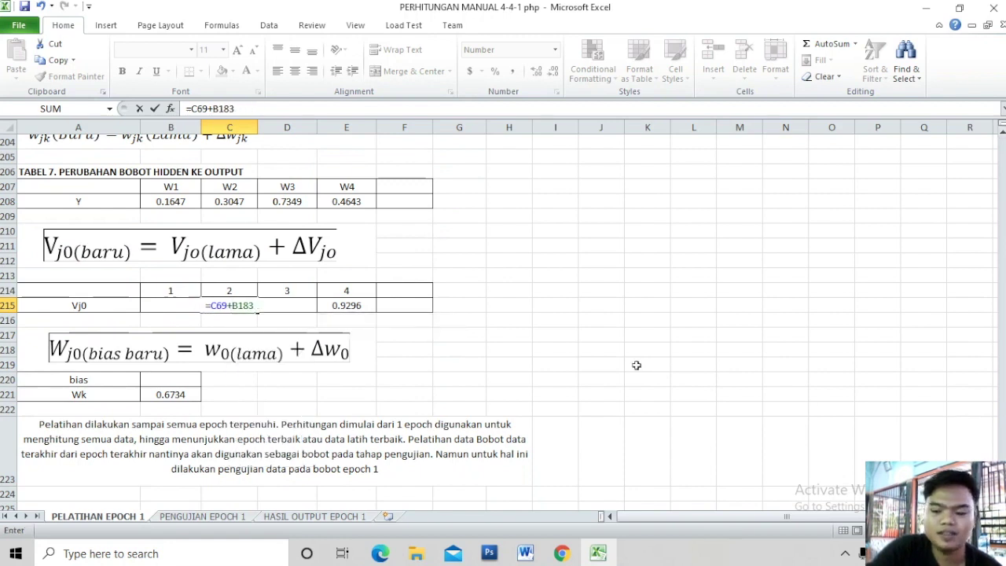
pyautogui.press('Return')
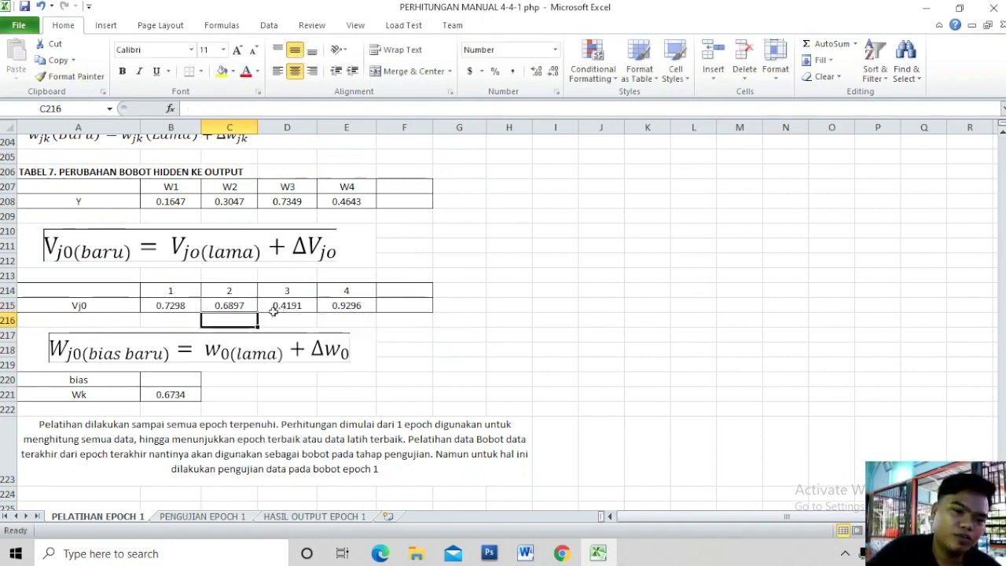
pyautogui.click(292, 311)
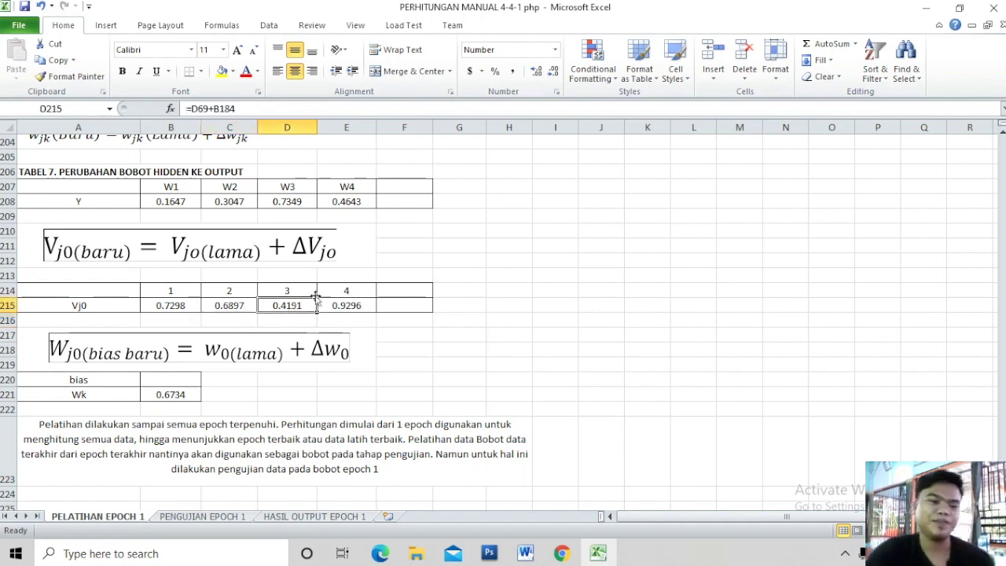
pyautogui.doubleClick(296, 306)
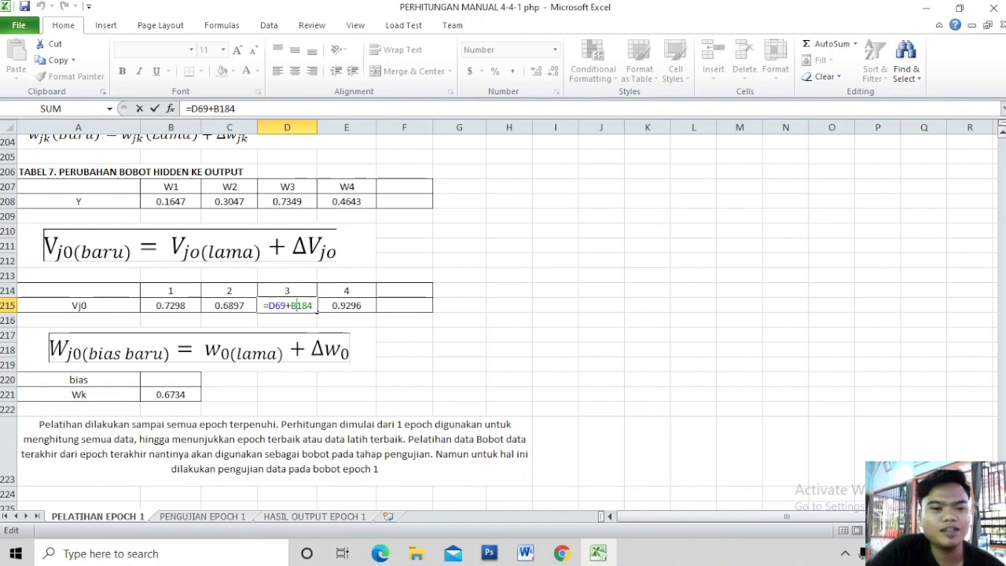
pyautogui.scroll(6, 972, 372)
pyautogui.scroll(6, 972, 372)
pyautogui.scroll(6, 972, 372)
pyautogui.scroll(6, 972, 372)
pyautogui.scroll(5, 972, 372)
pyautogui.scroll(5, 971, 354)
pyautogui.scroll(2, 968, 330)
pyautogui.scroll(4, 965, 307)
pyautogui.scroll(3, 973, 279)
pyautogui.scroll(4, 982, 259)
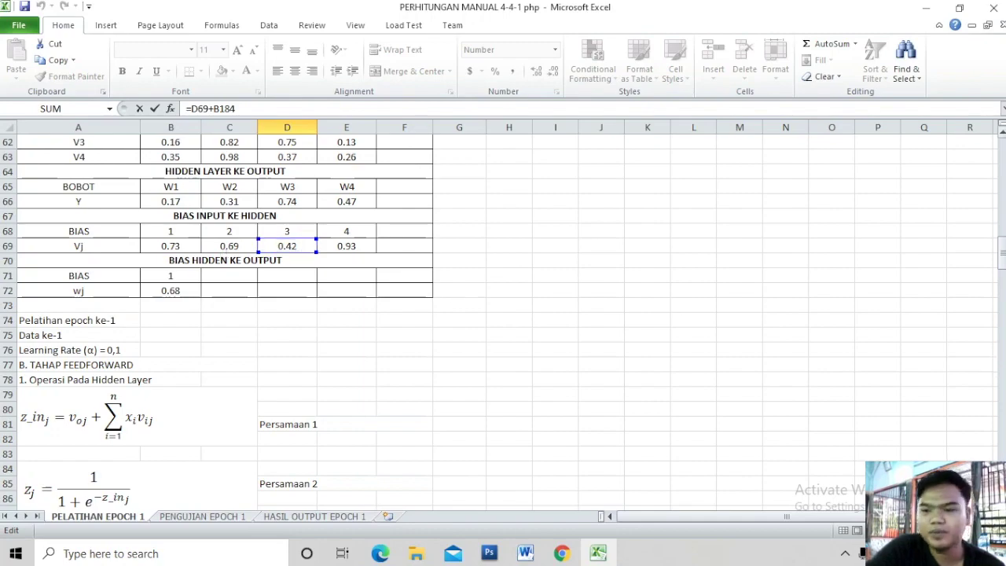
pyautogui.moveTo(1001, 250); pyautogui.dragTo(1001, 428)
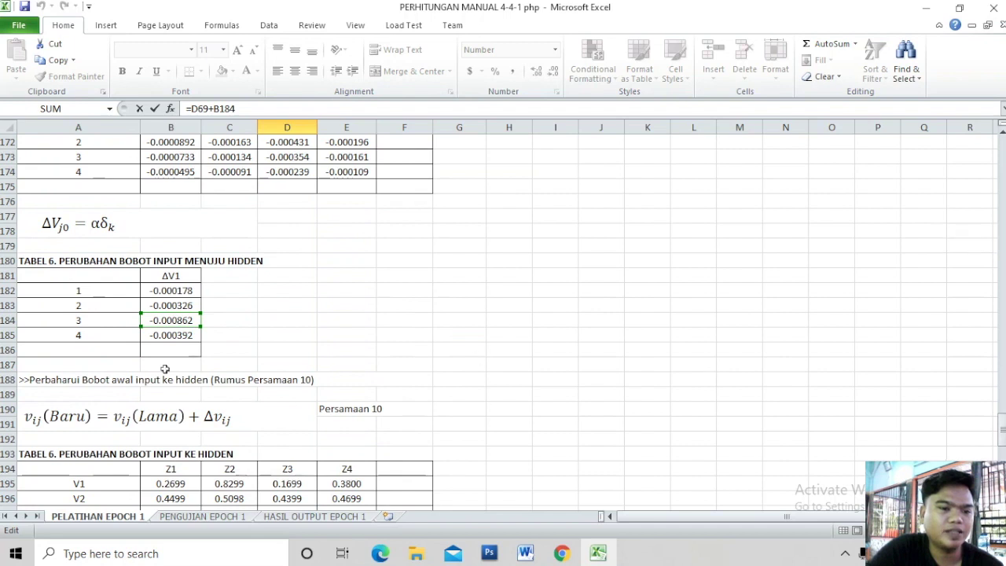
pyautogui.click(162, 329)
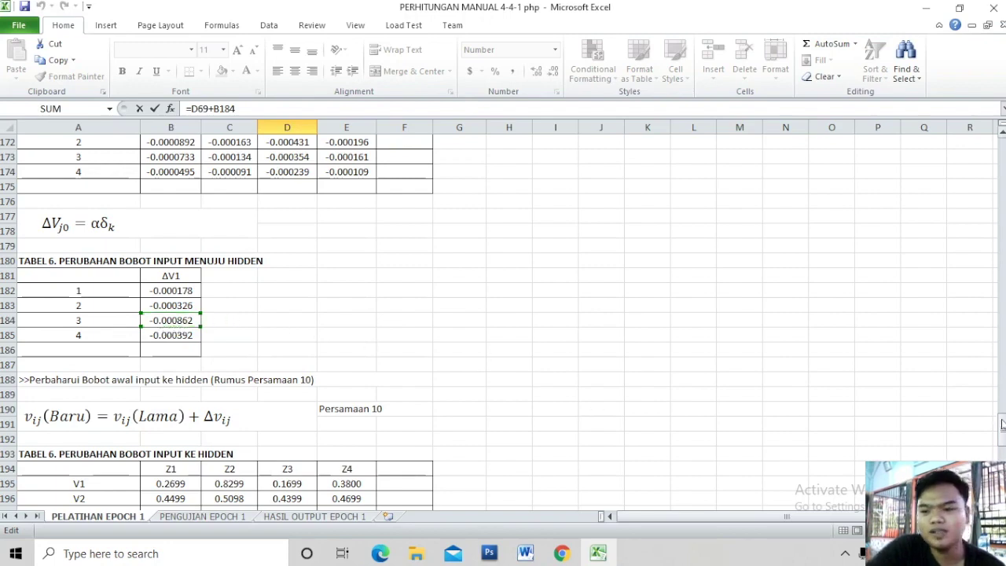
pyautogui.moveTo(1001, 422); pyautogui.dragTo(1002, 432)
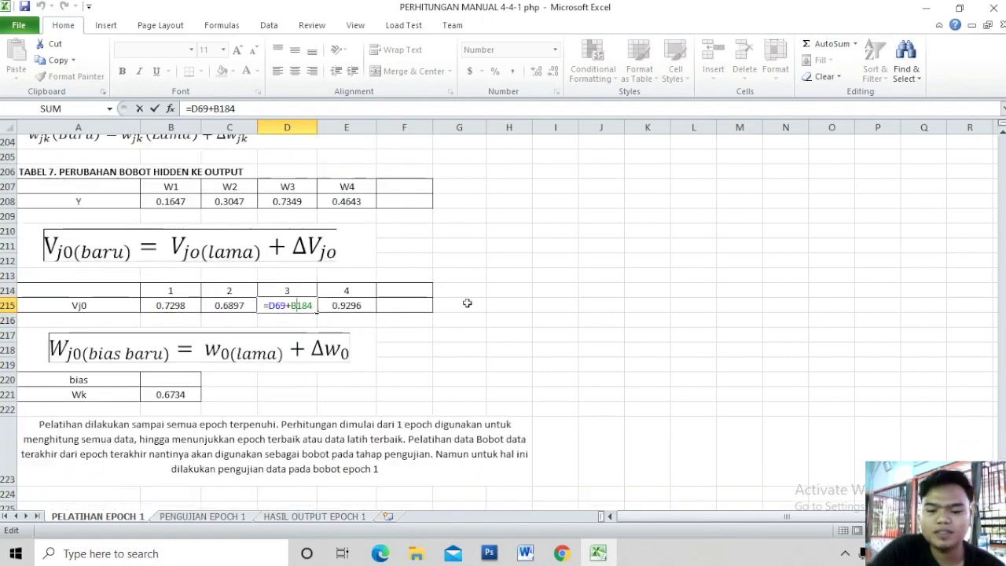
pyautogui.press('Return')
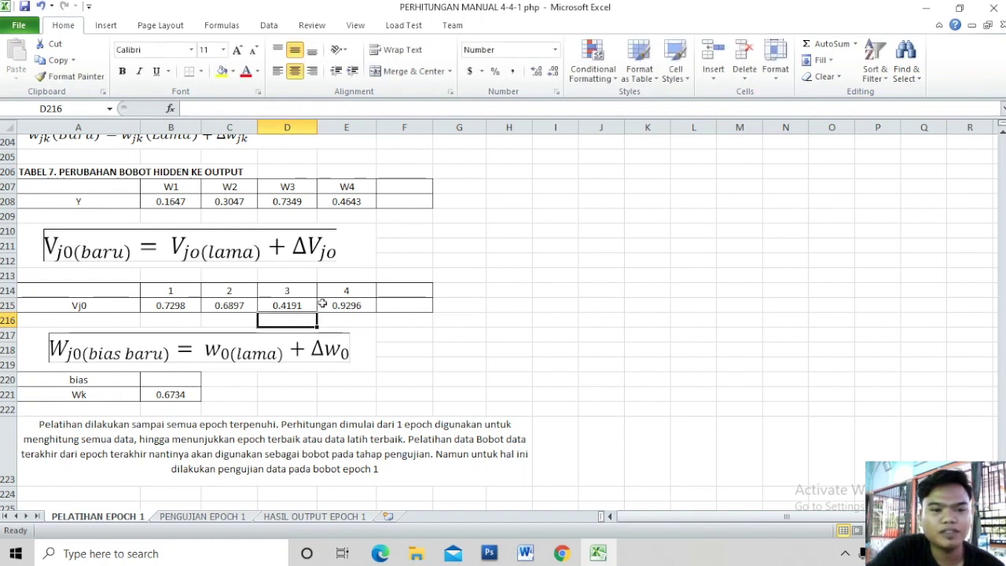
# Open the E215 bias formula and scroll up to find the old bias in E69
pyautogui.click(348, 306)
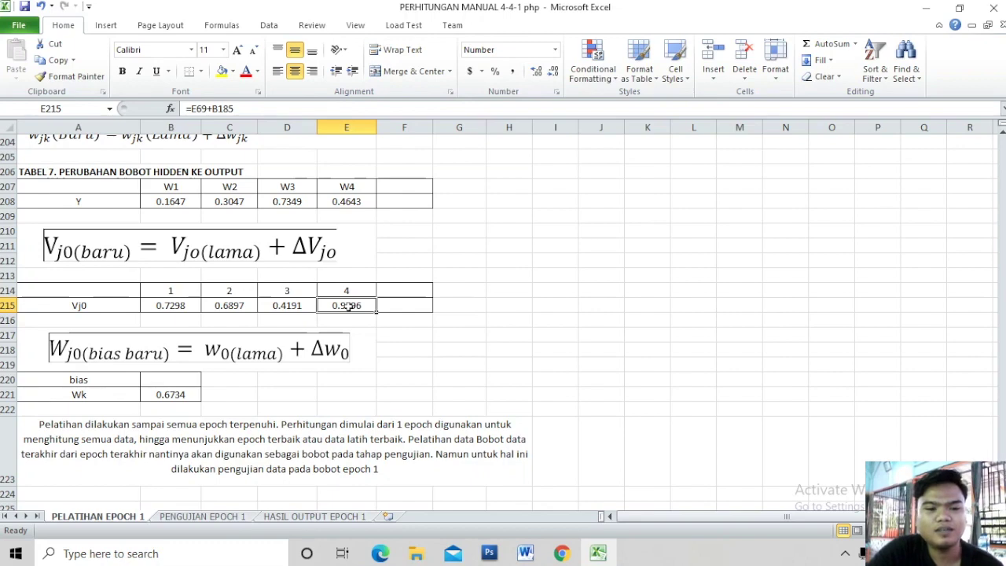
pyautogui.doubleClick(348, 307)
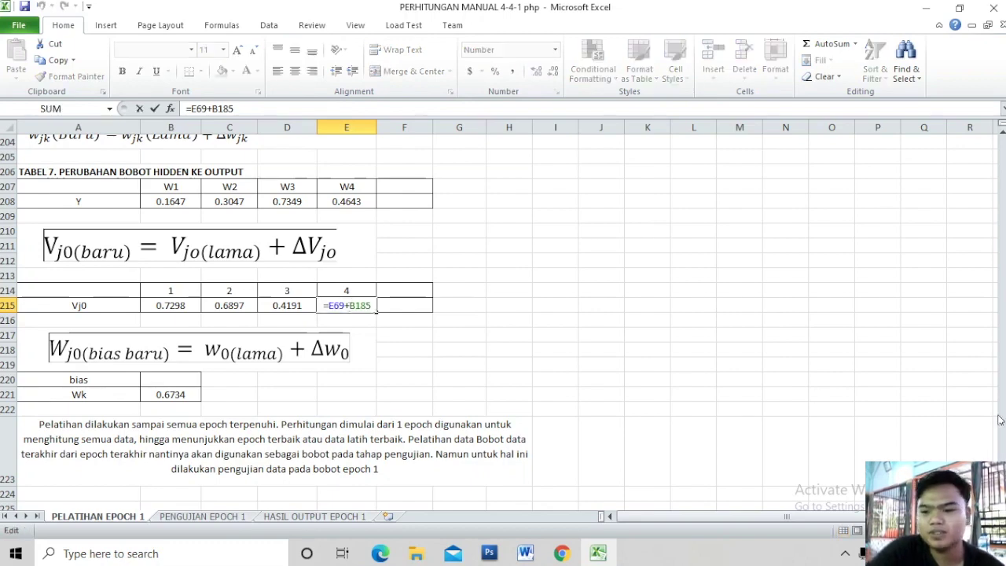
pyautogui.scroll(5, 349, 306)
pyautogui.scroll(-5, 349, 306)
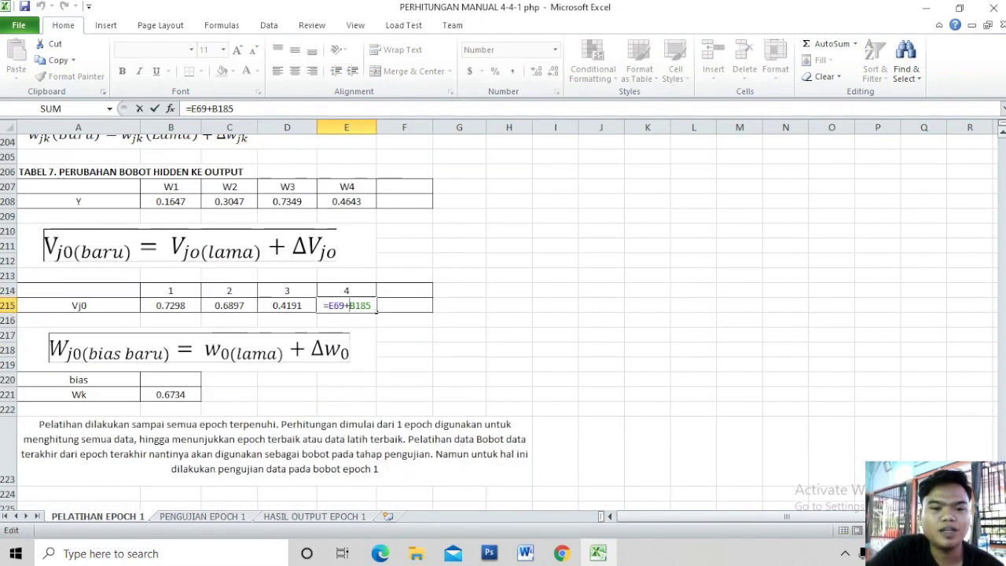
pyautogui.scroll(7, 978, 304)
pyautogui.scroll(10, 979, 304)
pyautogui.scroll(9, 979, 304)
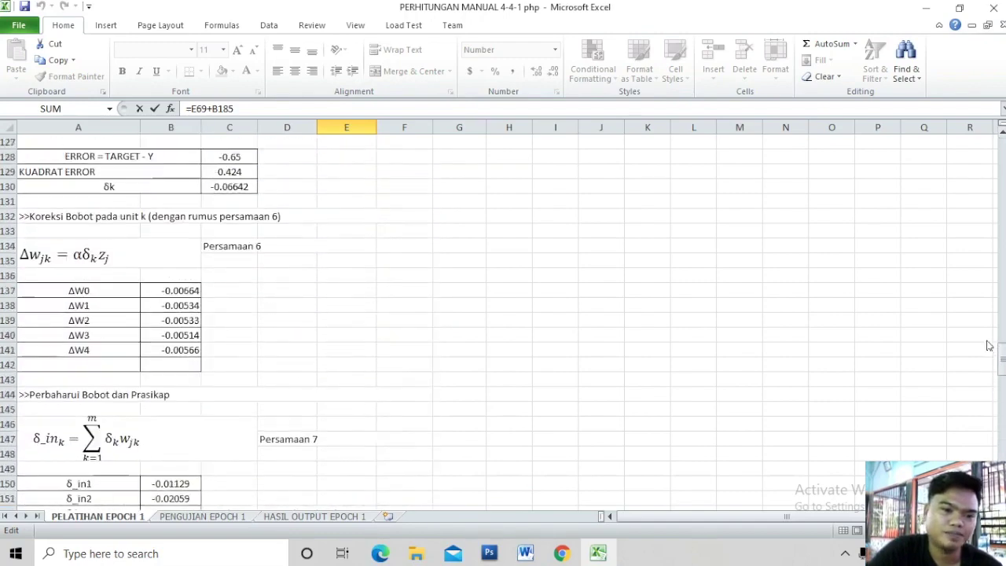
pyautogui.scroll(9, 979, 304)
pyautogui.scroll(4, 979, 304)
pyautogui.scroll(5, 977, 291)
pyautogui.scroll(5, 972, 260)
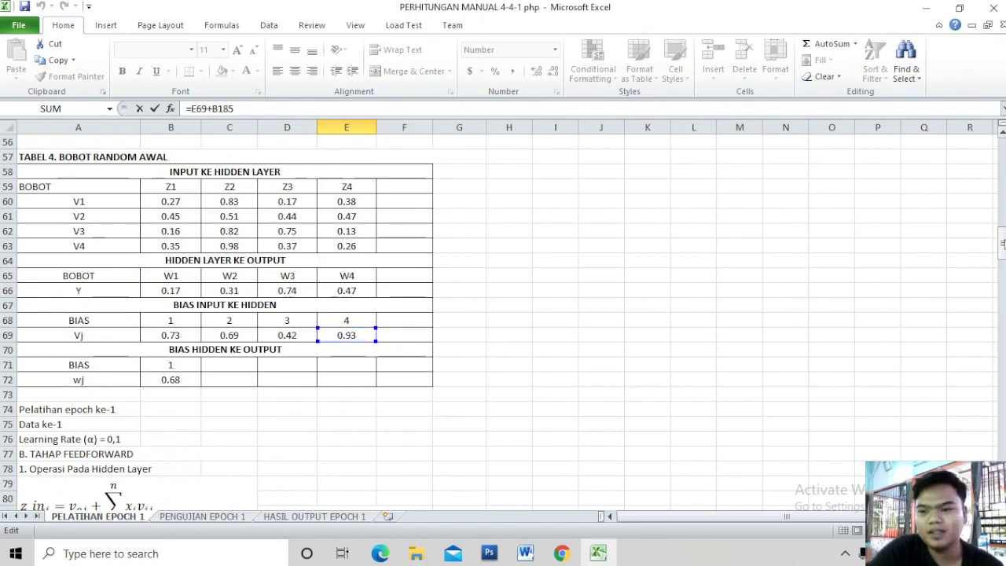
# Complete E215 as =E69+B185 using unit 4's change, giving the new bias 0.9296
pyautogui.scroll(-6, 1002, 243)
pyautogui.scroll(-12, 1001, 243)
pyautogui.scroll(-5, 1001, 244)
pyautogui.scroll(-8, 1001, 244)
pyautogui.scroll(-4, 1001, 244)
pyautogui.scroll(-3, 1001, 243)
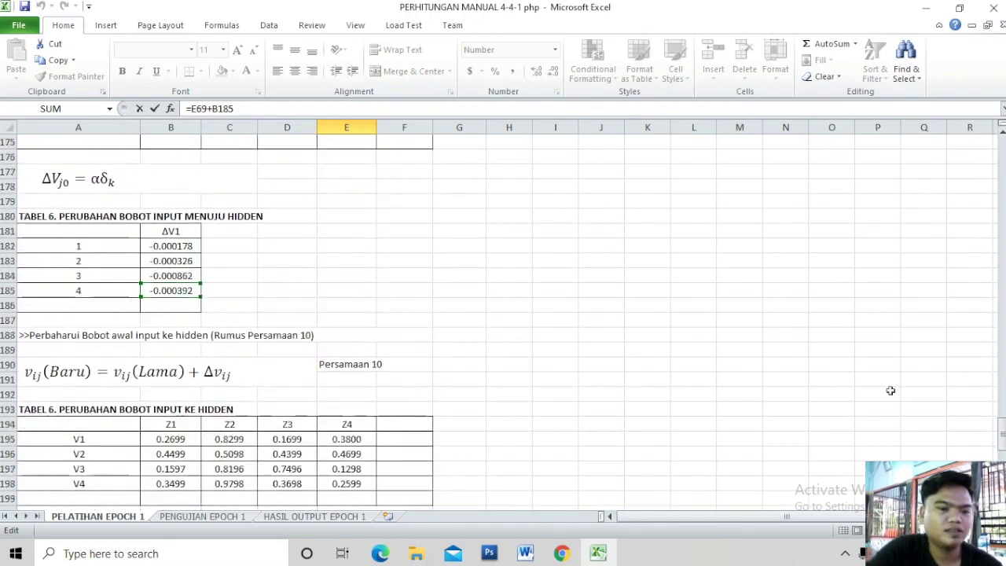
pyautogui.click(161, 292)
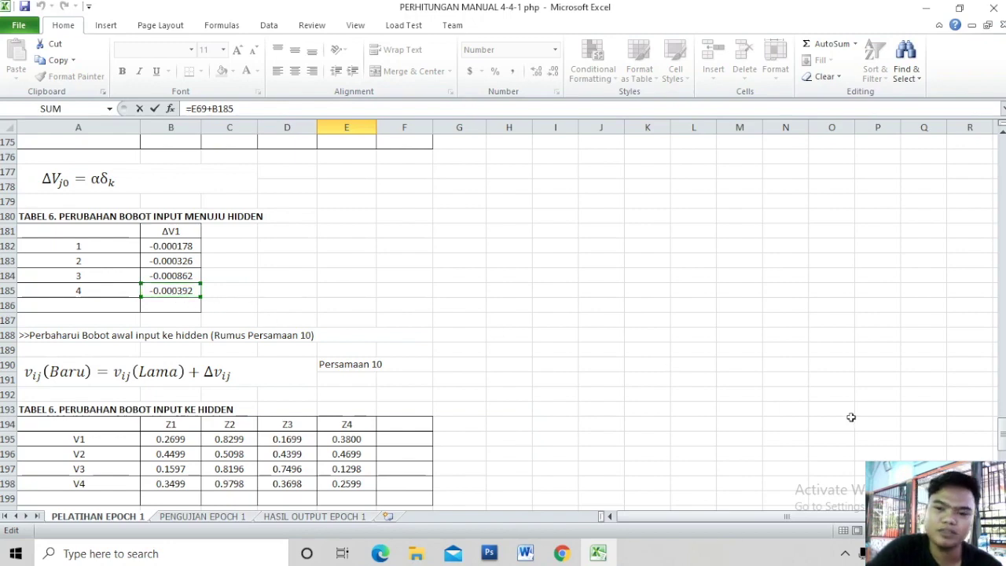
pyautogui.moveTo(1001, 432); pyautogui.dragTo(1002, 438)
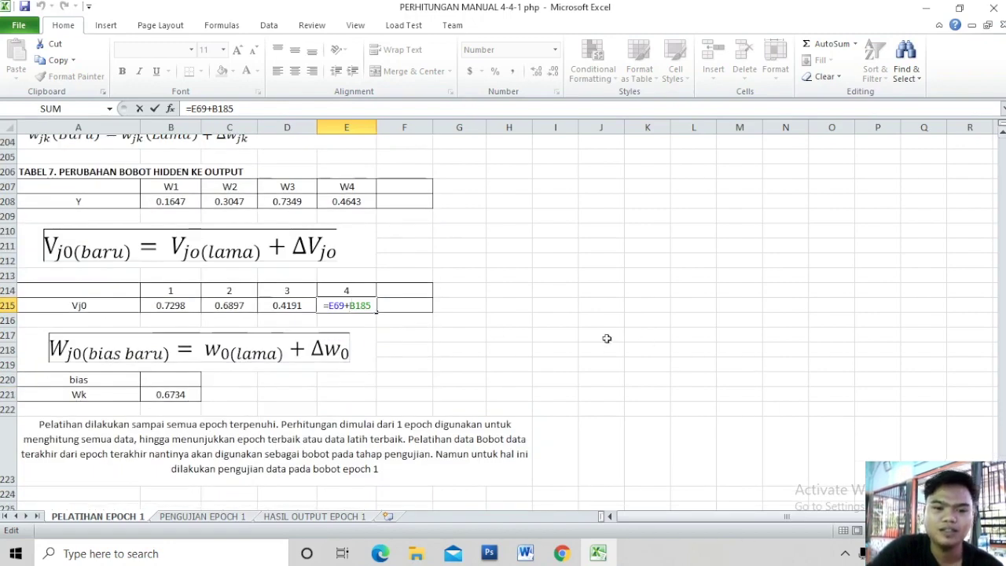
pyautogui.press('Return')
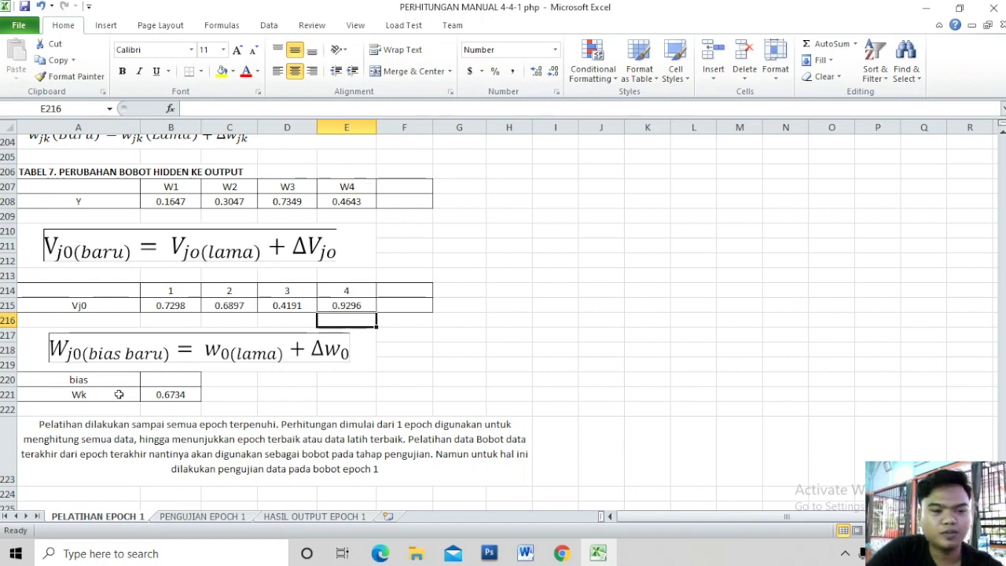
pyautogui.click(170, 394)
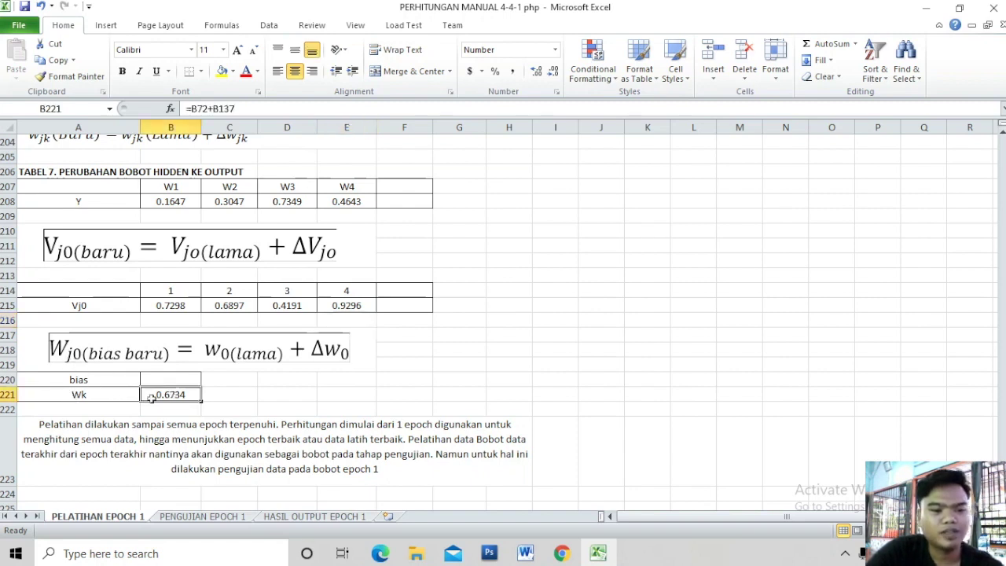
pyautogui.doubleClick(189, 394)
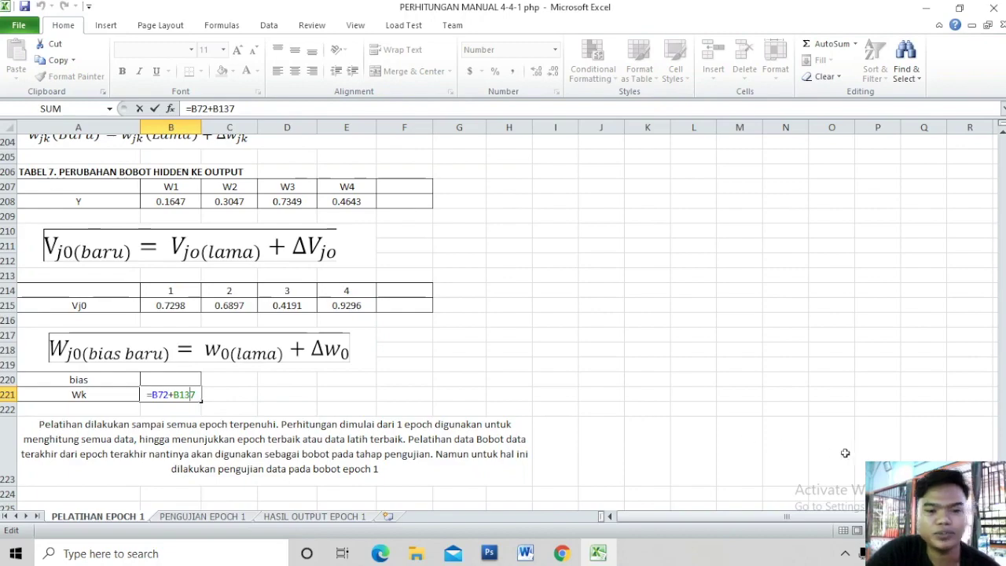
pyautogui.scroll(1, 581, 409)
pyautogui.scroll(8, 995, 308)
pyautogui.scroll(8, 995, 308)
pyautogui.scroll(8, 995, 308)
pyautogui.scroll(7, 995, 308)
pyautogui.scroll(14, 995, 308)
pyautogui.scroll(3, 993, 260)
pyautogui.scroll(-3, 992, 267)
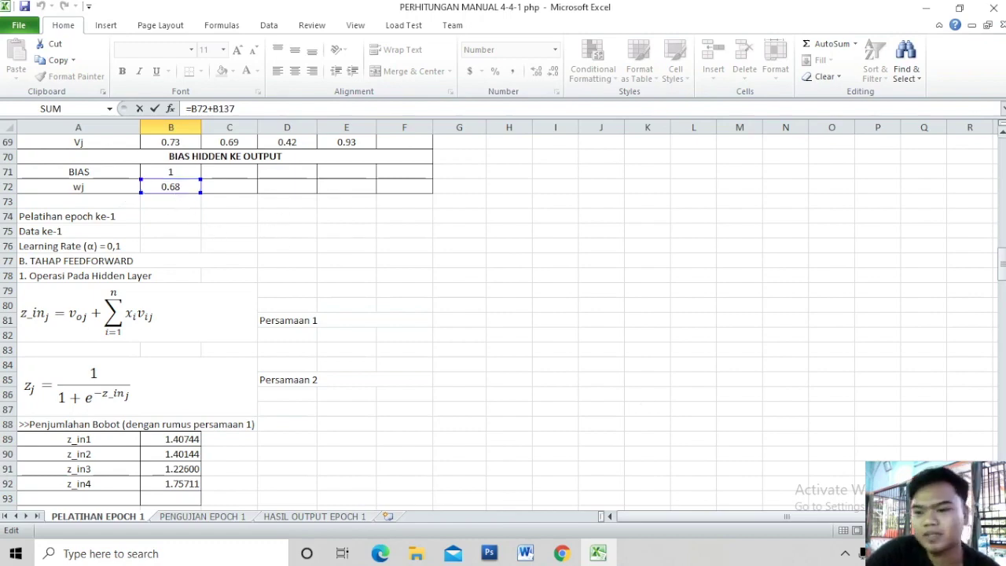
pyautogui.moveTo(1002, 277); pyautogui.dragTo(1002, 280)
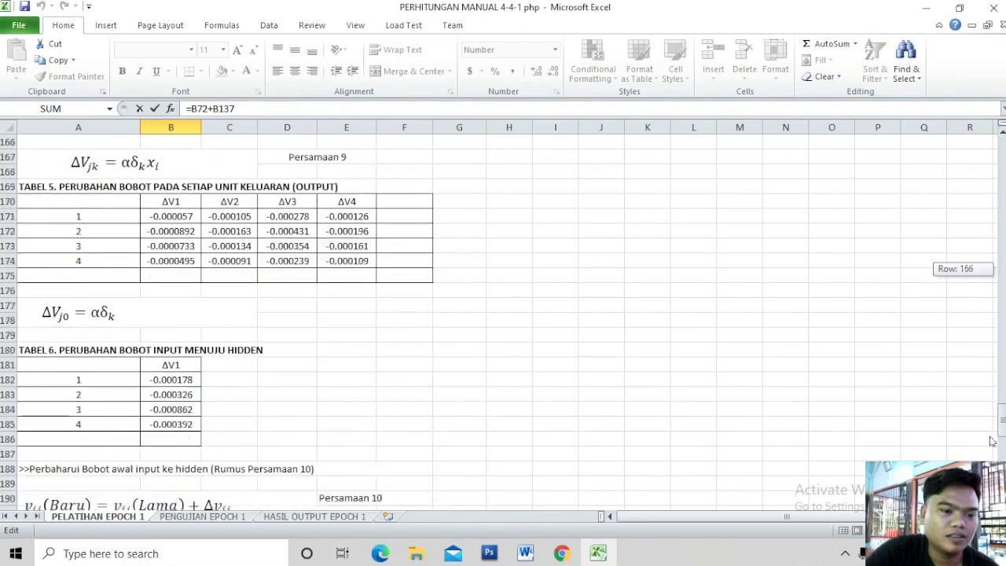
pyautogui.moveTo(1002, 279)
pyautogui.mouseDown()
pyautogui.moveTo(980, 400)
pyautogui.moveTo(665, 352)
pyautogui.mouseUp()
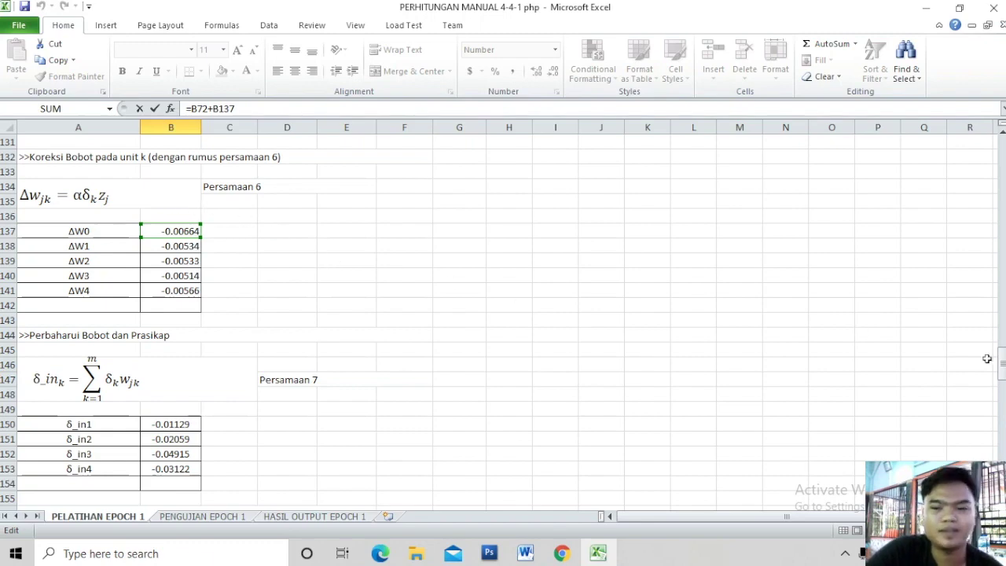
pyautogui.moveTo(1001, 363); pyautogui.dragTo(1001, 383)
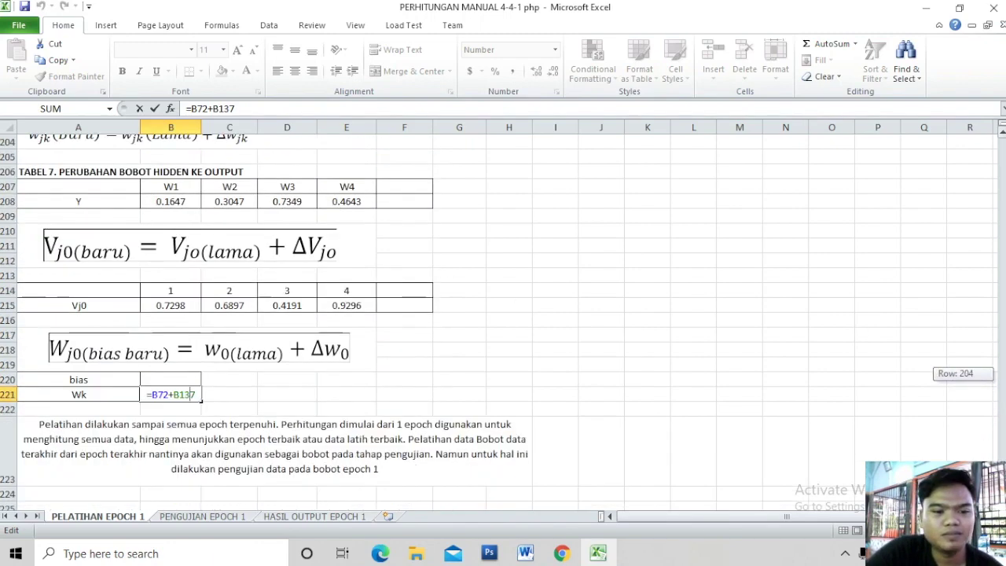
pyautogui.press('Return')
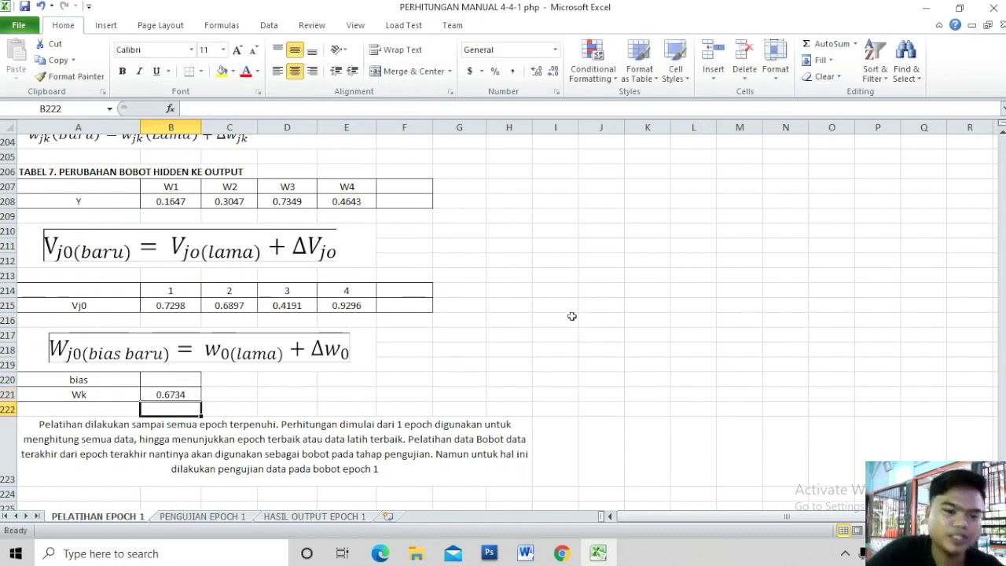
pyautogui.click(601, 408)
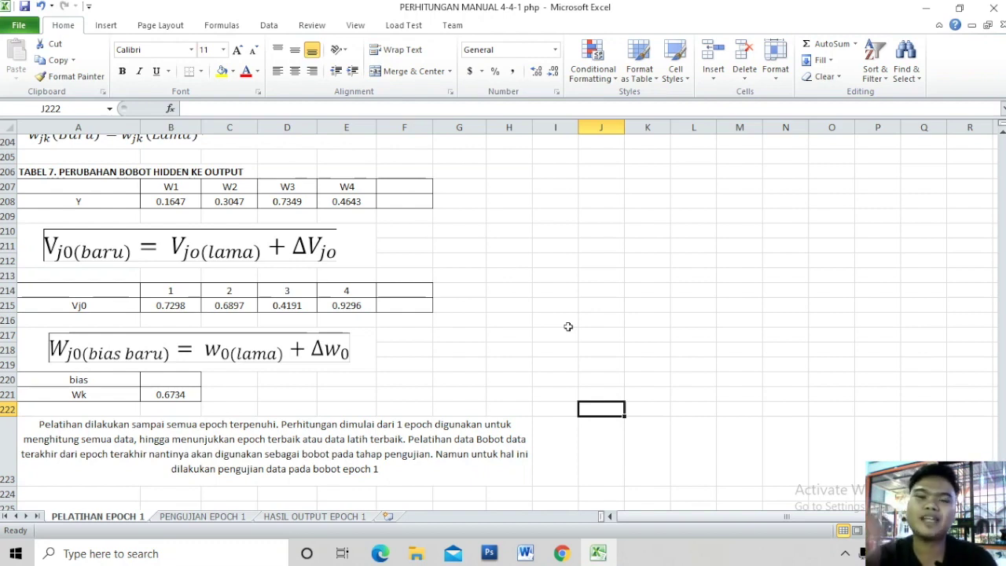
pyautogui.scroll(-1, 586, 301)
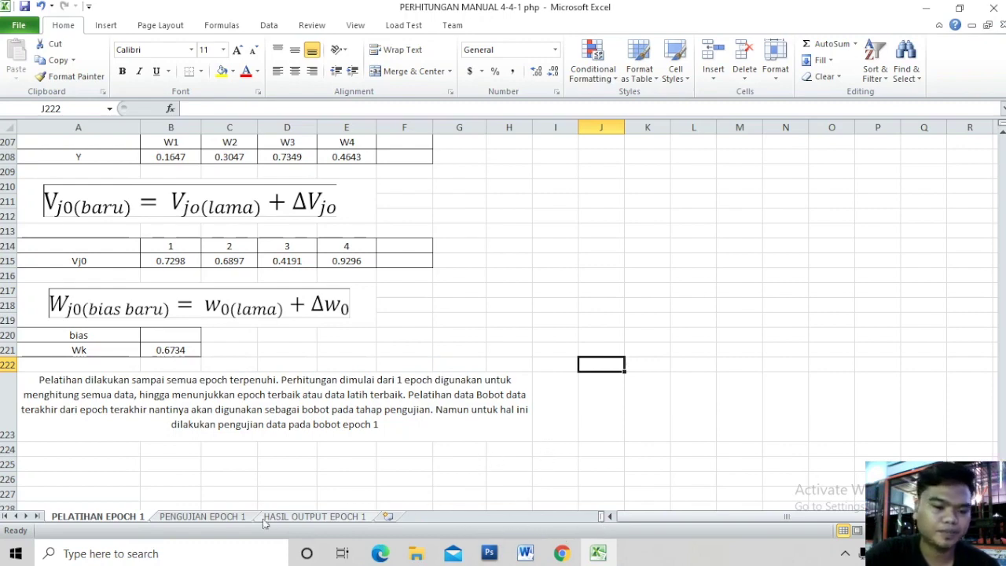
pyautogui.click(236, 516)
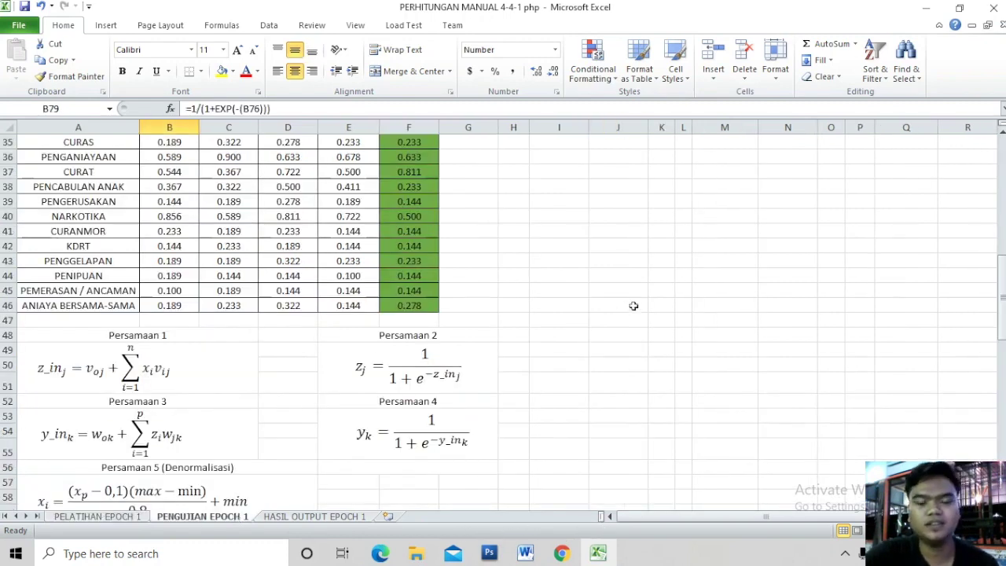
# Review the PENGUJIAN EPOCH 1 BOBOT DAN BIAS TERUPDATE EPOCH 1 tables, from the INPUT KE HIDDEN LAYER V1 weights downward
pyautogui.scroll(4, 633, 305)
pyautogui.scroll(7, 634, 306)
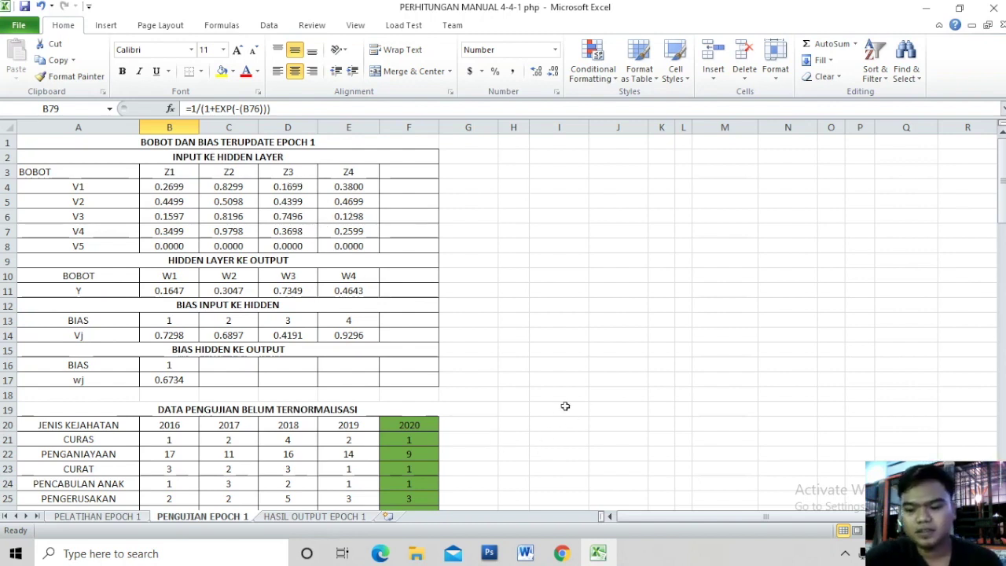
pyautogui.scroll(-1, 565, 406)
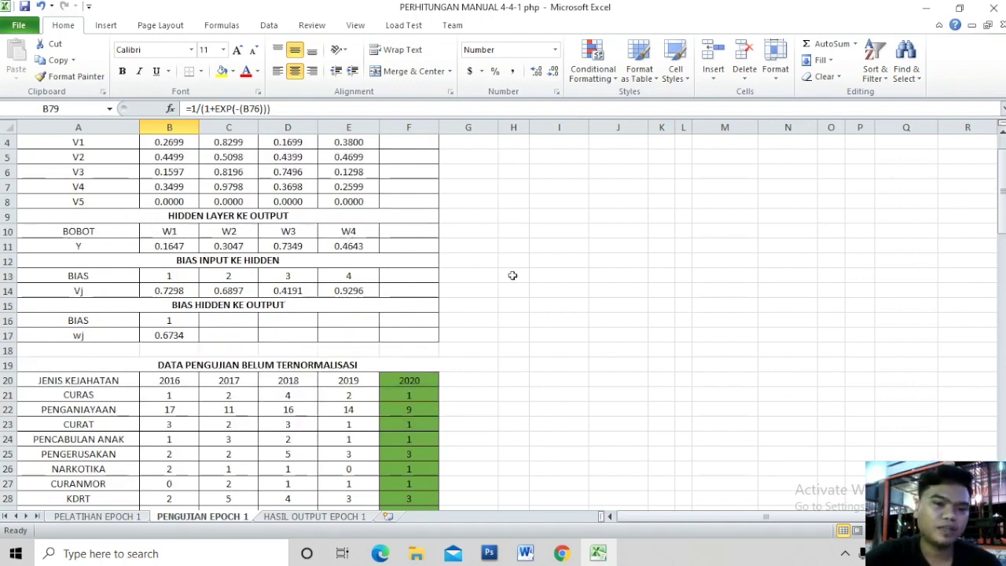
pyautogui.scroll(1, 512, 275)
pyautogui.moveTo(514, 274); pyautogui.dragTo(100, 158)
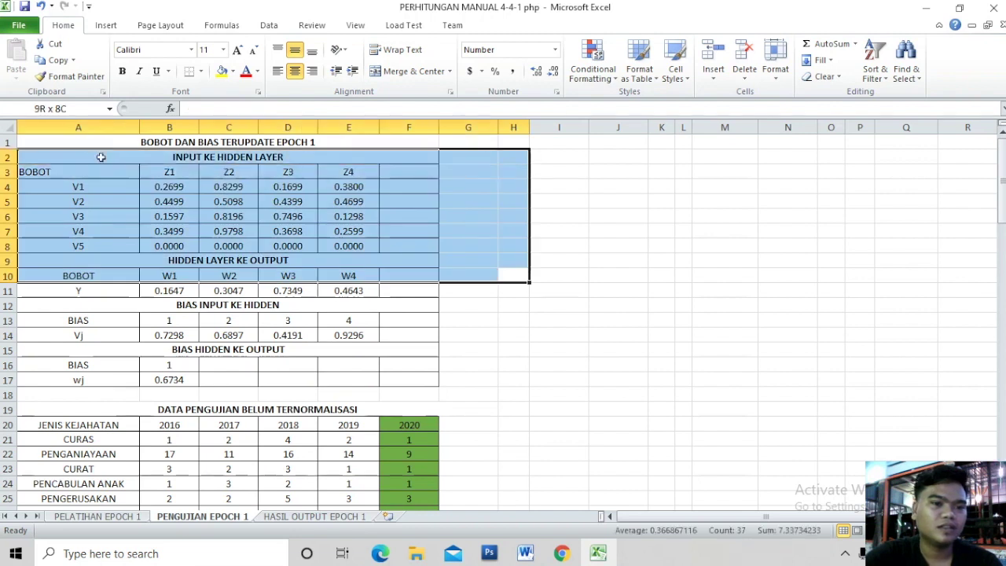
pyautogui.click(100, 157)
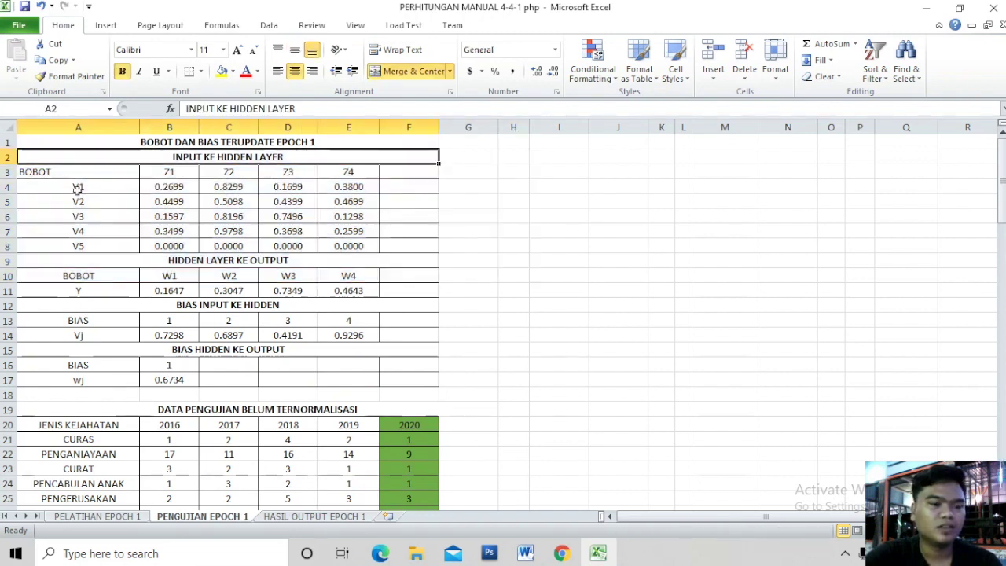
pyautogui.click(92, 191)
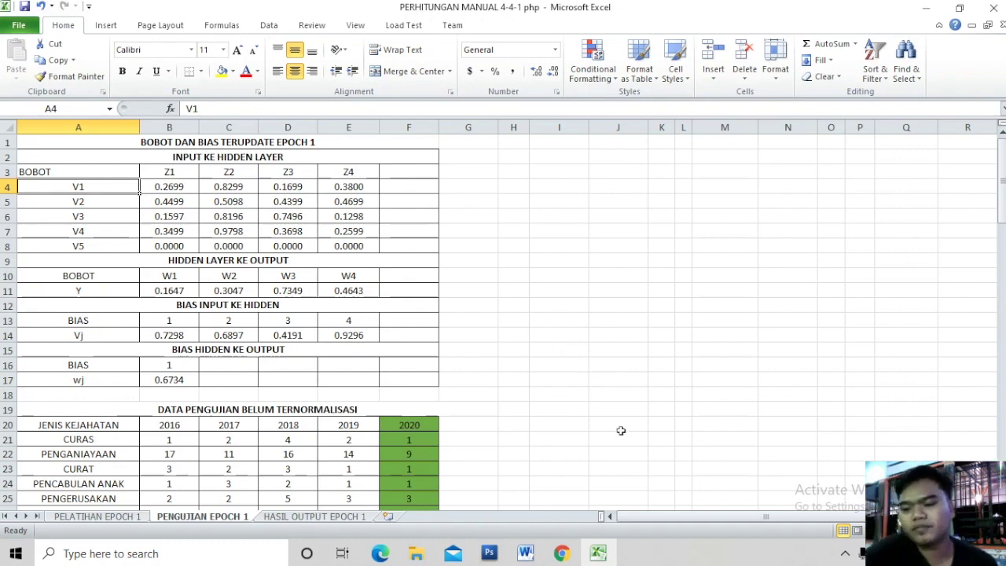
pyautogui.scroll(-4, 621, 430)
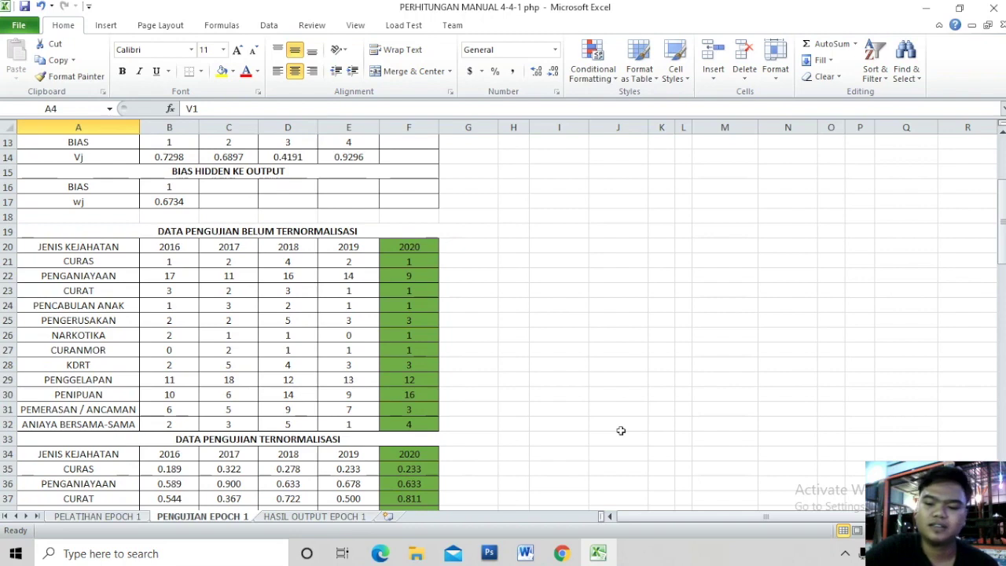
pyautogui.scroll(-2, 621, 430)
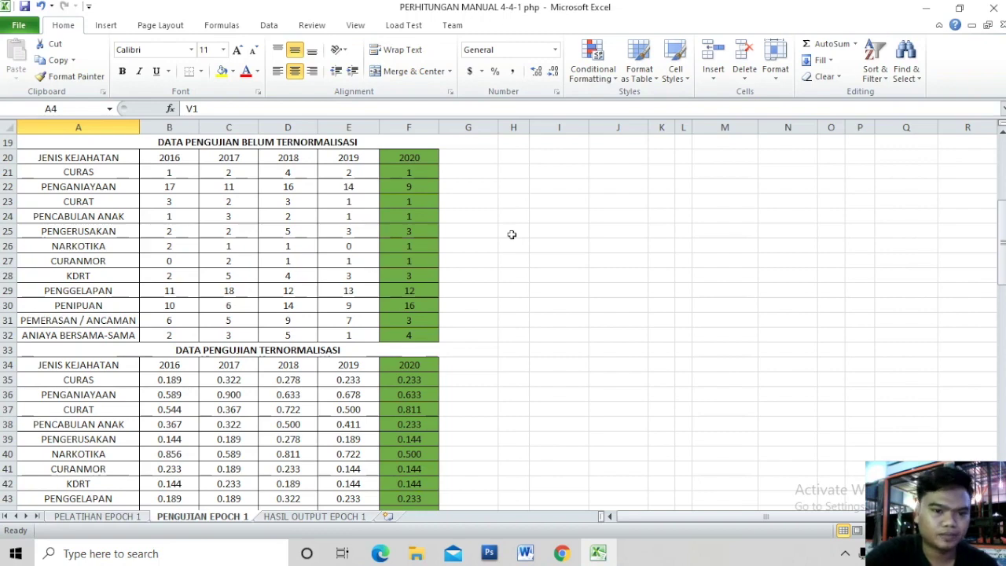
pyautogui.scroll(-1, 512, 234)
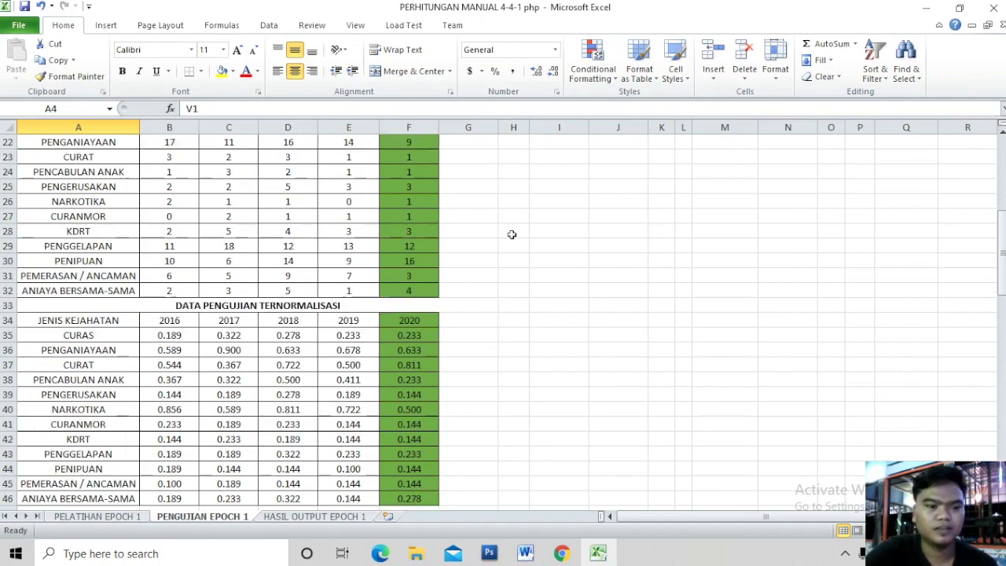
pyautogui.moveTo(1002, 265)
pyautogui.mouseDown()
pyautogui.moveTo(1003, 240)
pyautogui.moveTo(1004, 248)
pyautogui.mouseUp()
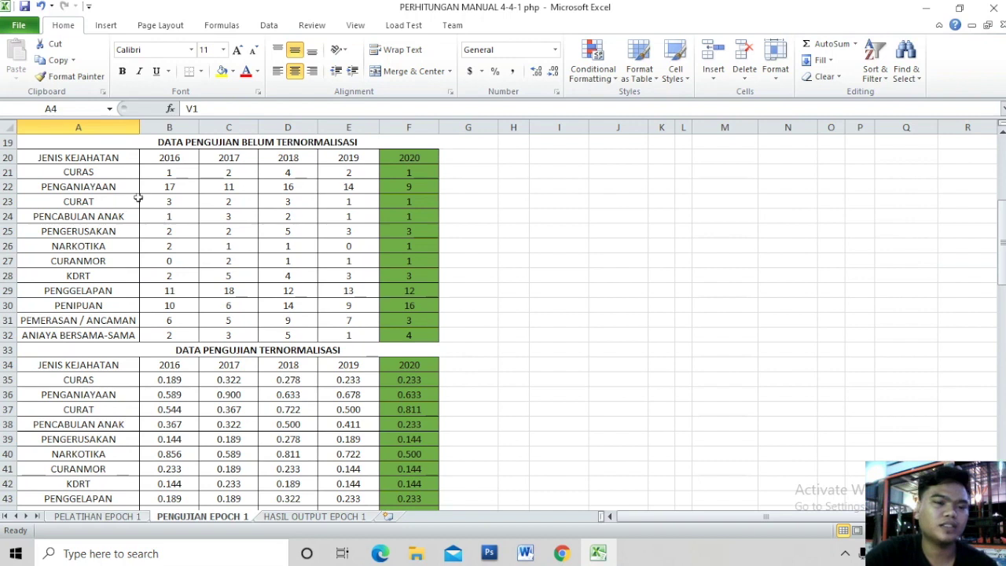
pyautogui.click(180, 172)
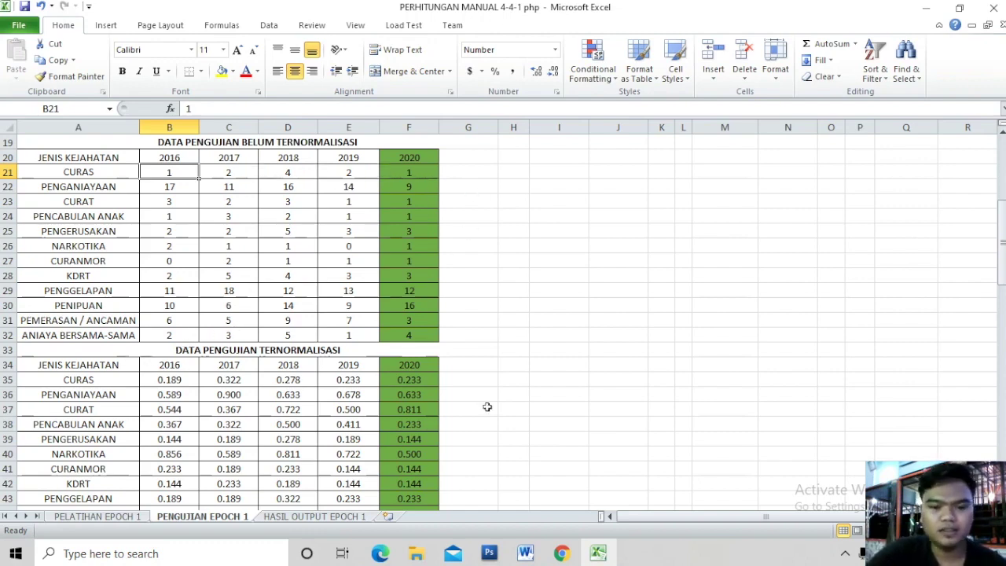
pyautogui.scroll(-1, 487, 406)
pyautogui.scroll(-1, 487, 406)
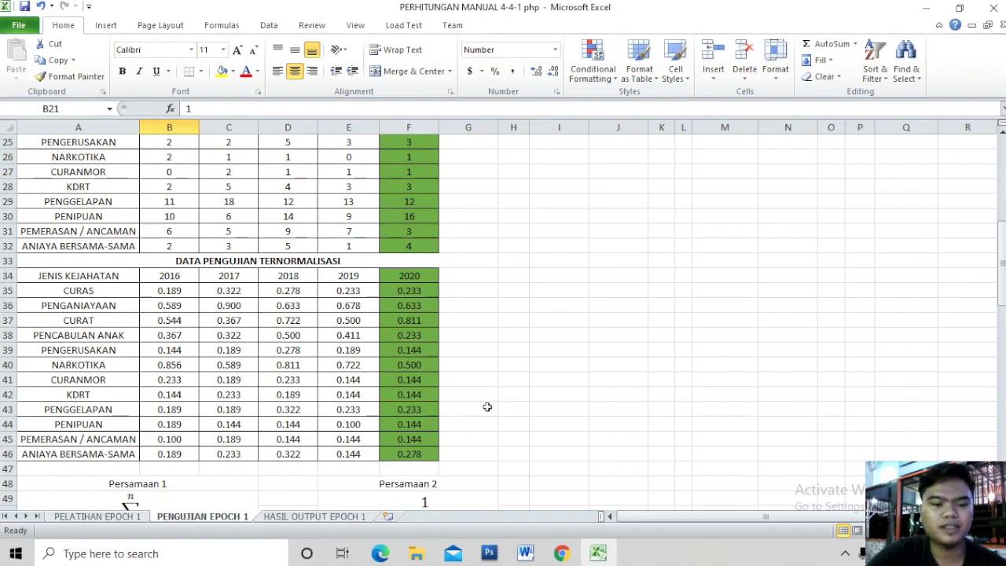
pyautogui.scroll(-2, 544, 410)
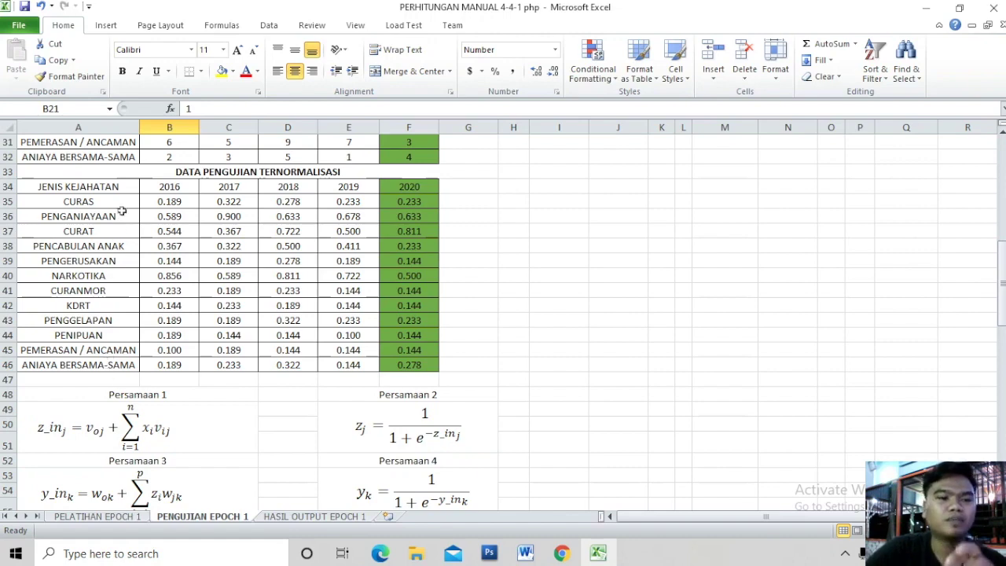
pyautogui.scroll(-2, 636, 406)
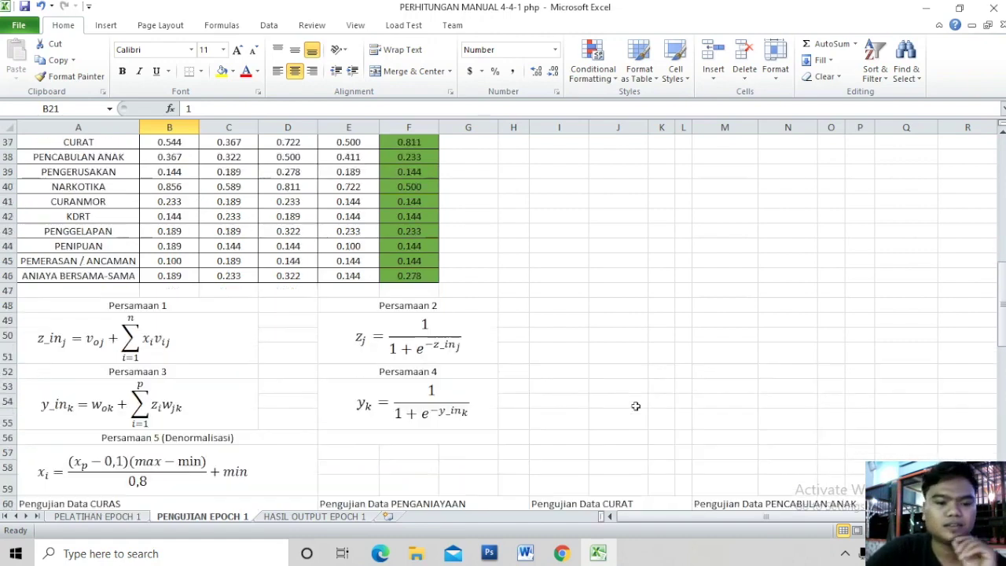
pyautogui.scroll(-1, 635, 406)
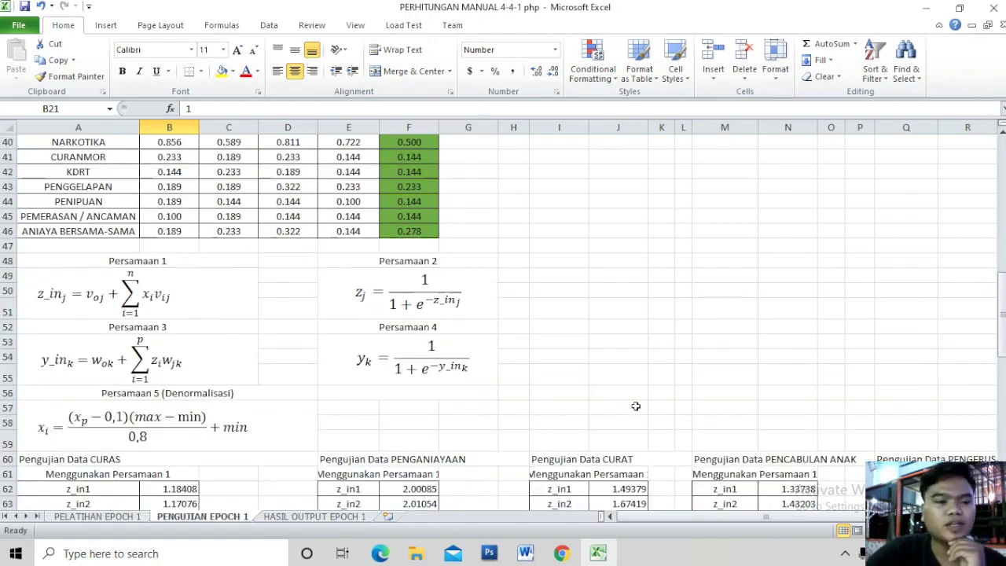
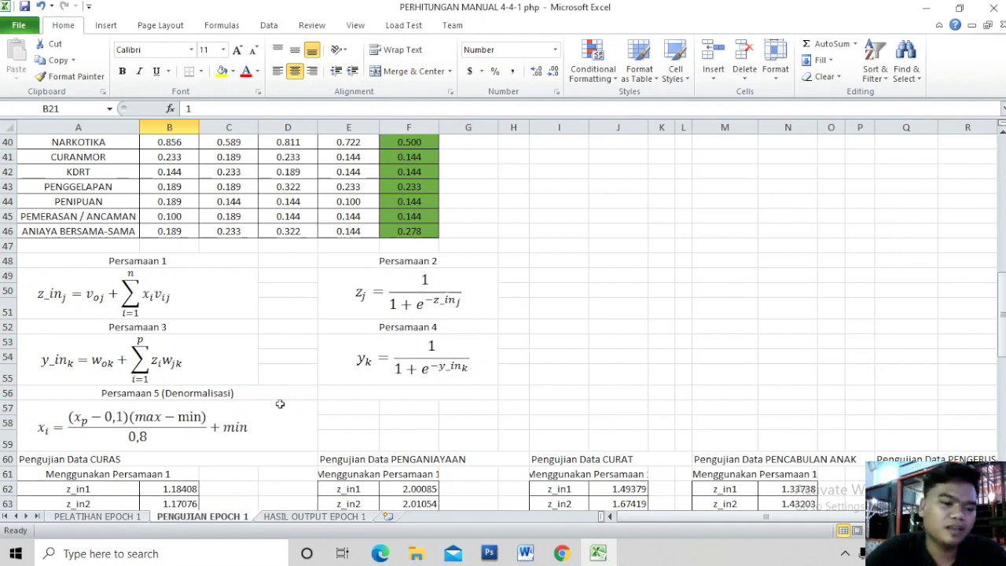
# Scroll through the testing sheet and select the CURAT y_in cell to inspect its formula
pyautogui.scroll(-1, 299, 487)
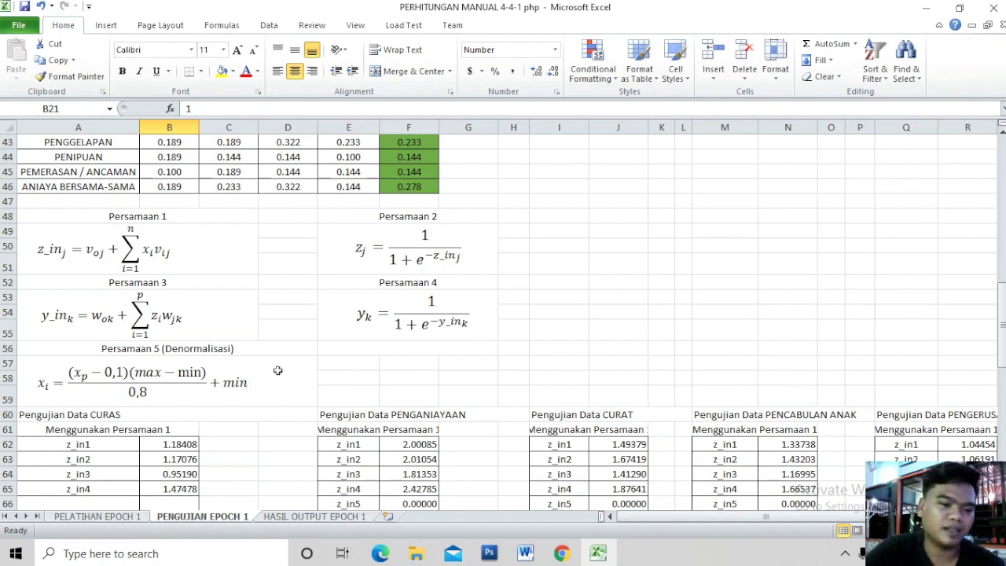
pyautogui.scroll(-1, 277, 370)
pyautogui.scroll(-1, 278, 371)
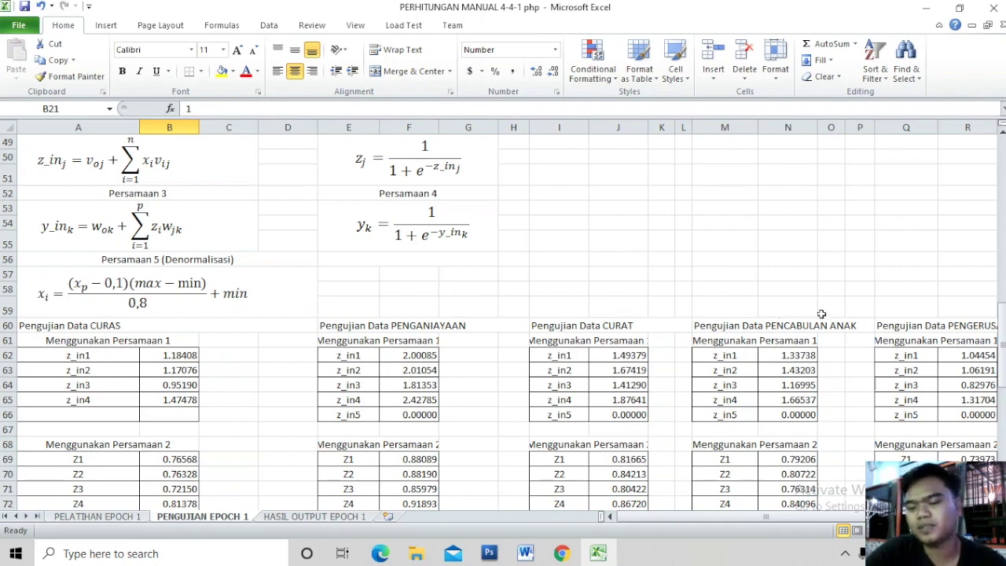
pyautogui.hscroll(2, 821, 313)
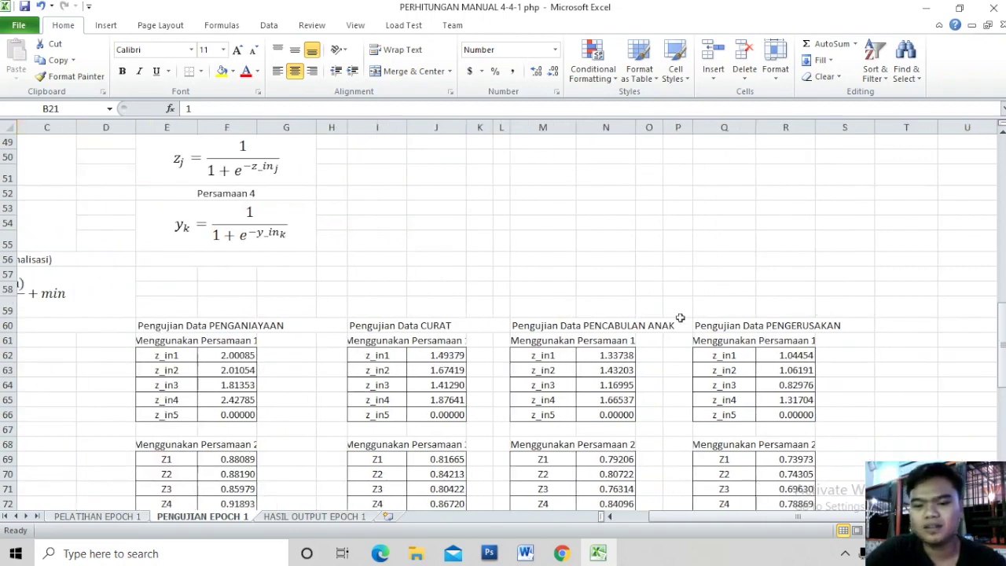
pyautogui.scroll(-2, 419, 368)
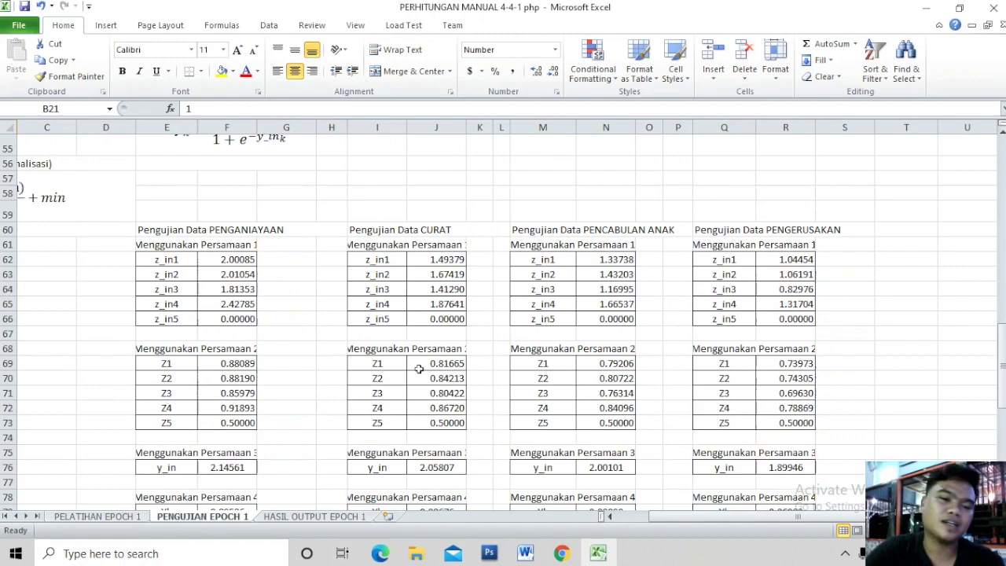
pyautogui.scroll(-2, 419, 369)
pyautogui.click(419, 369)
pyautogui.hscroll(-2, 419, 369)
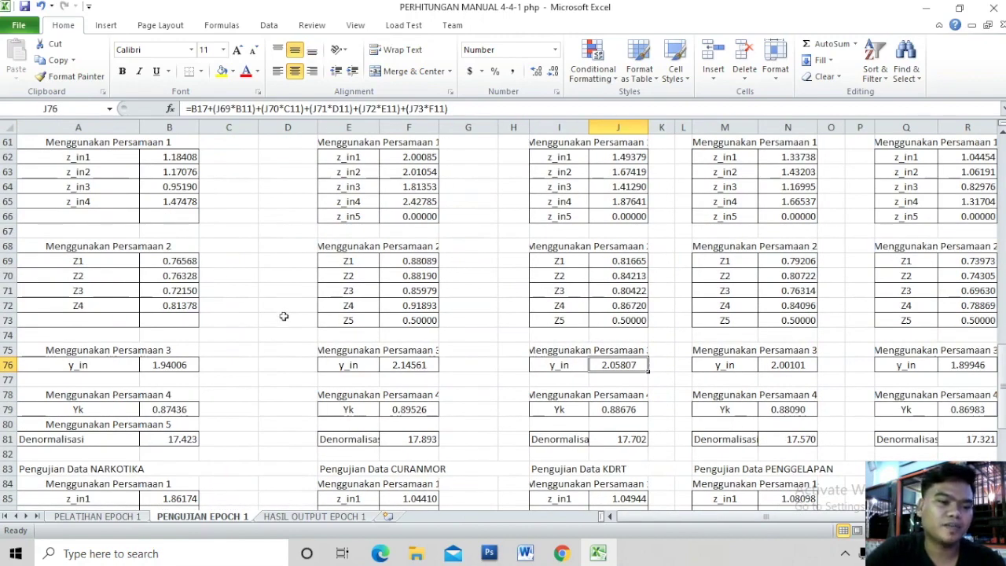
pyautogui.scroll(-3, 284, 316)
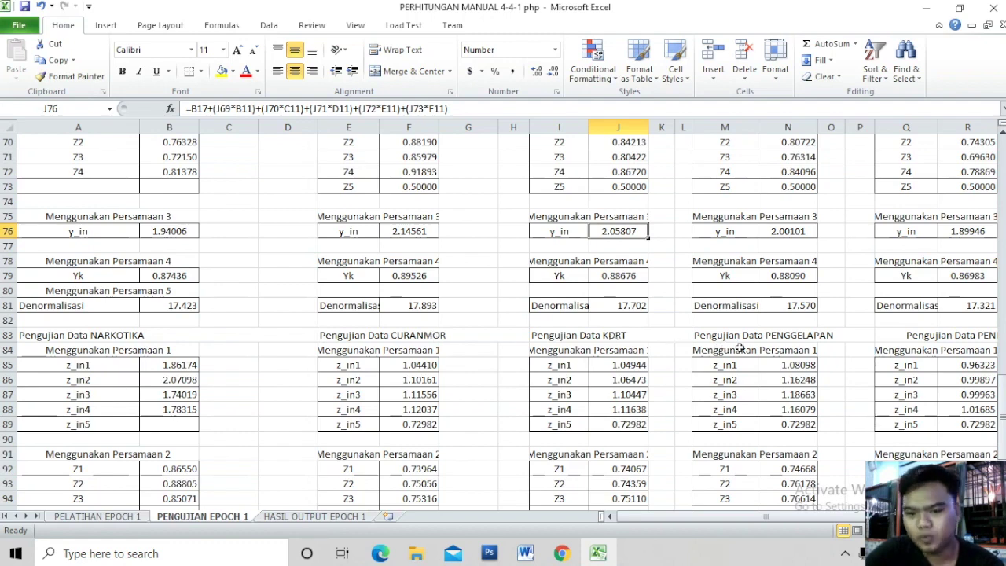
pyautogui.hscroll(1, 830, 345)
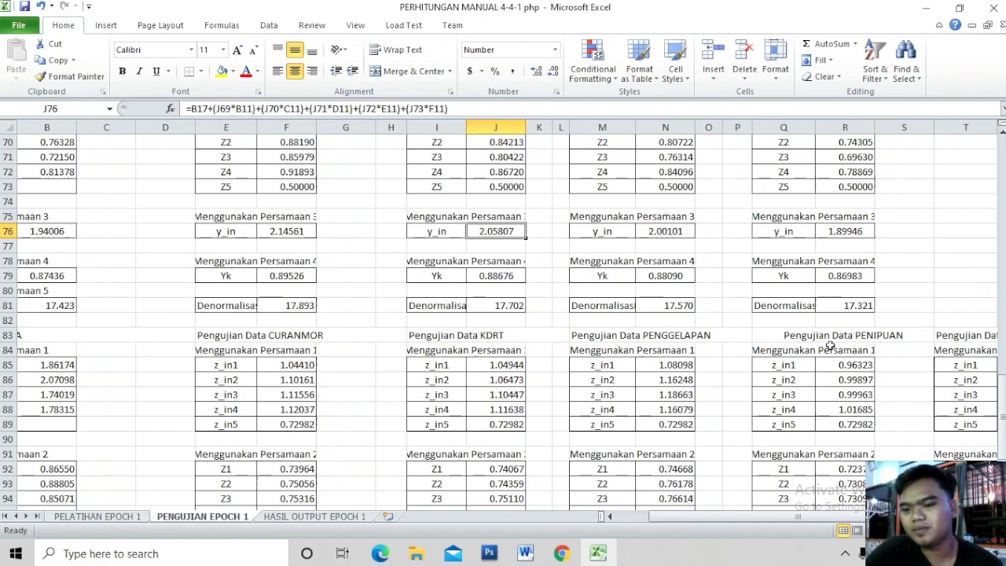
pyautogui.hscroll(1, 830, 345)
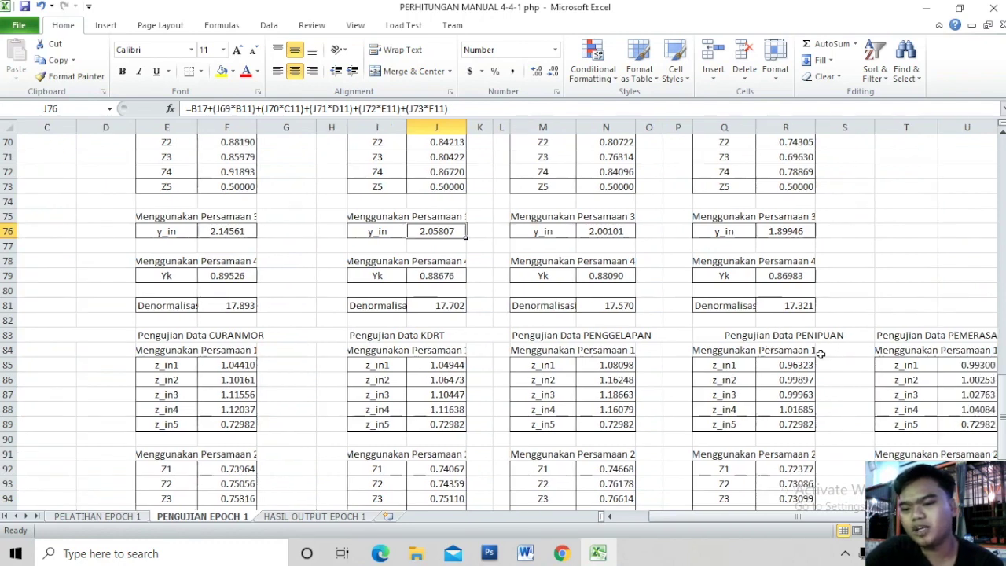
pyautogui.hscroll(1, 833, 351)
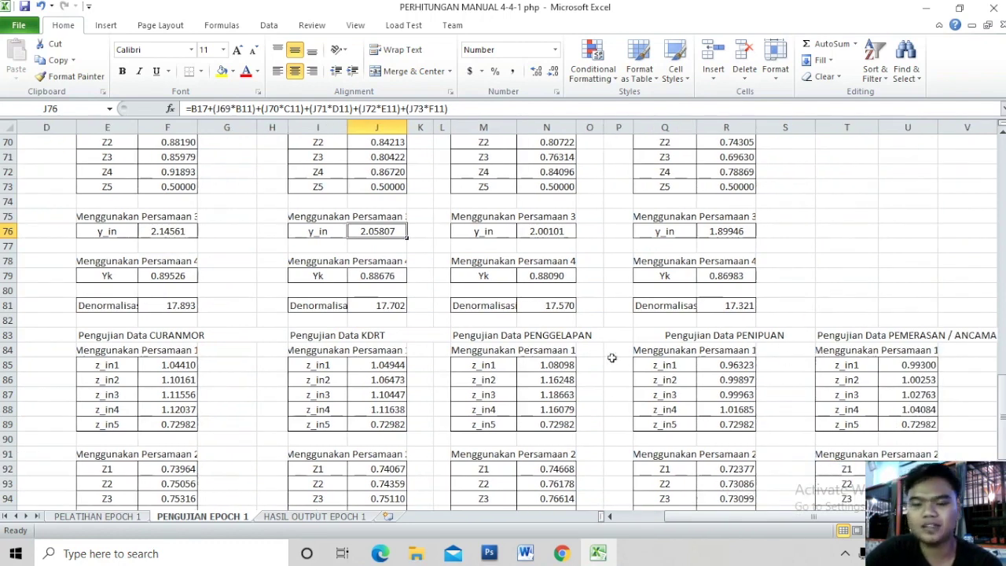
pyautogui.hscroll(-2, 437, 400)
pyautogui.hscroll(-1, 437, 400)
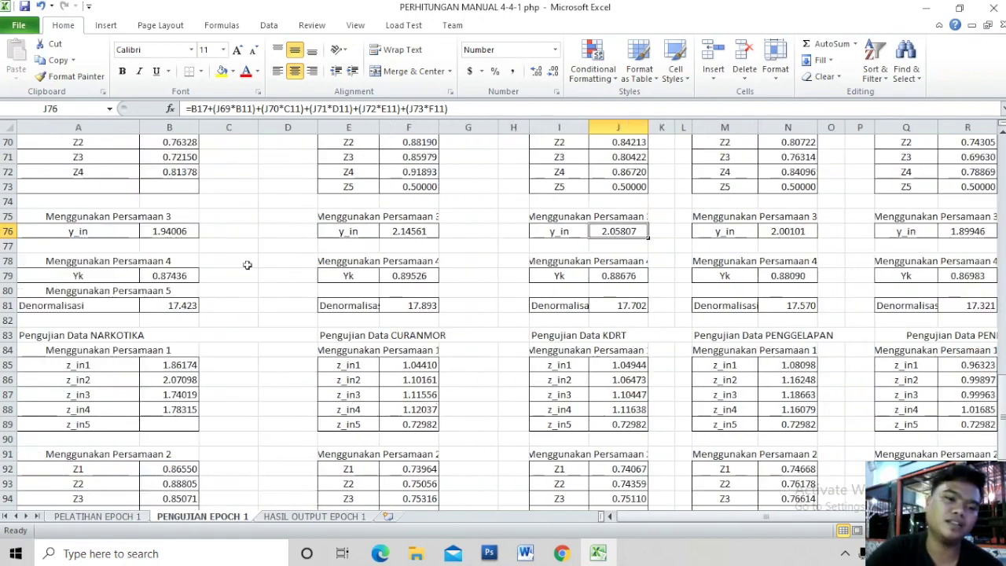
pyautogui.scroll(3, 247, 265)
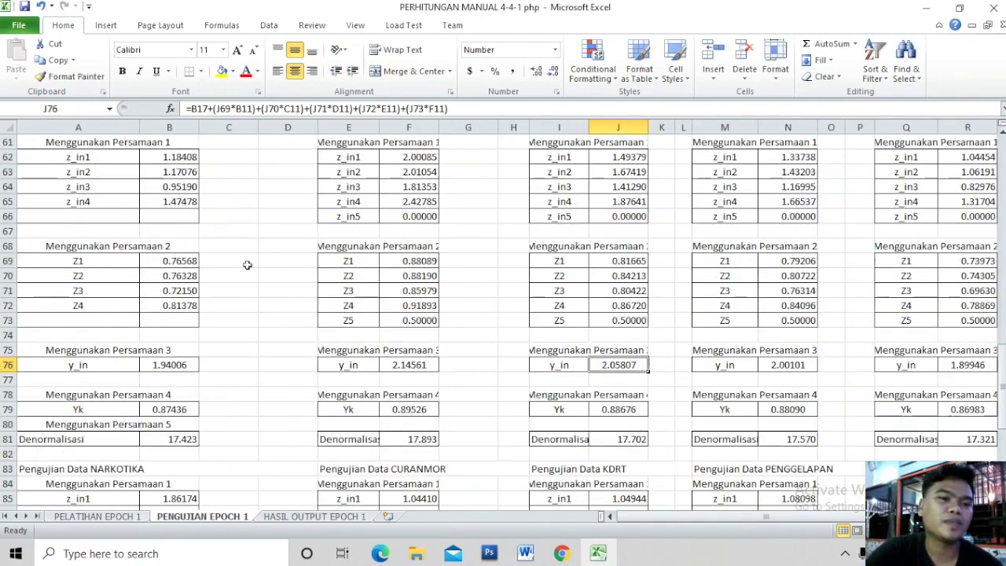
pyautogui.scroll(2, 246, 264)
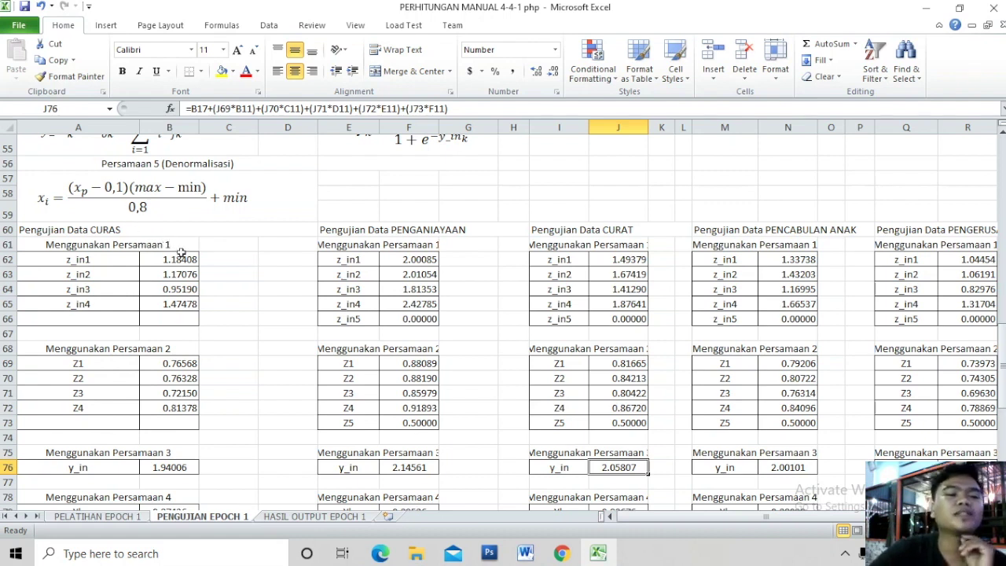
# Open the CURAS z_in1 formula and scroll the sheet to trace its referenced cells
pyautogui.doubleClick(193, 260)
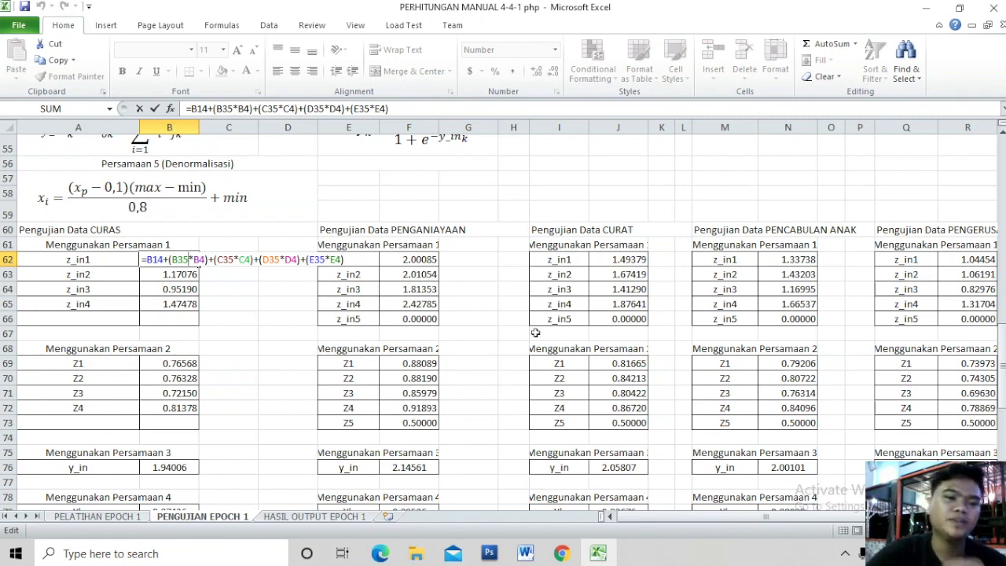
pyautogui.moveTo(1002, 344); pyautogui.dragTo(980, 251)
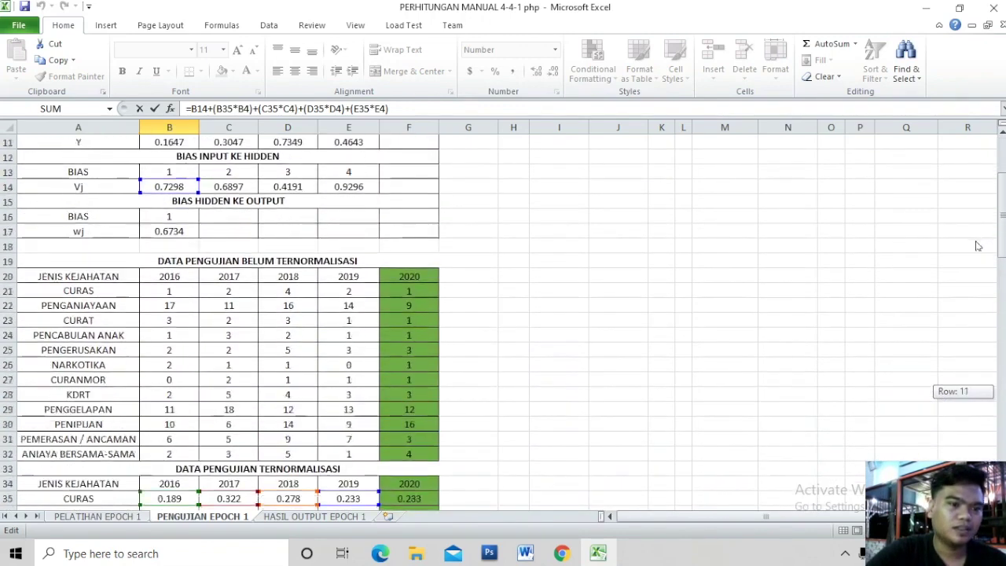
pyautogui.moveTo(980, 251); pyautogui.dragTo(978, 250)
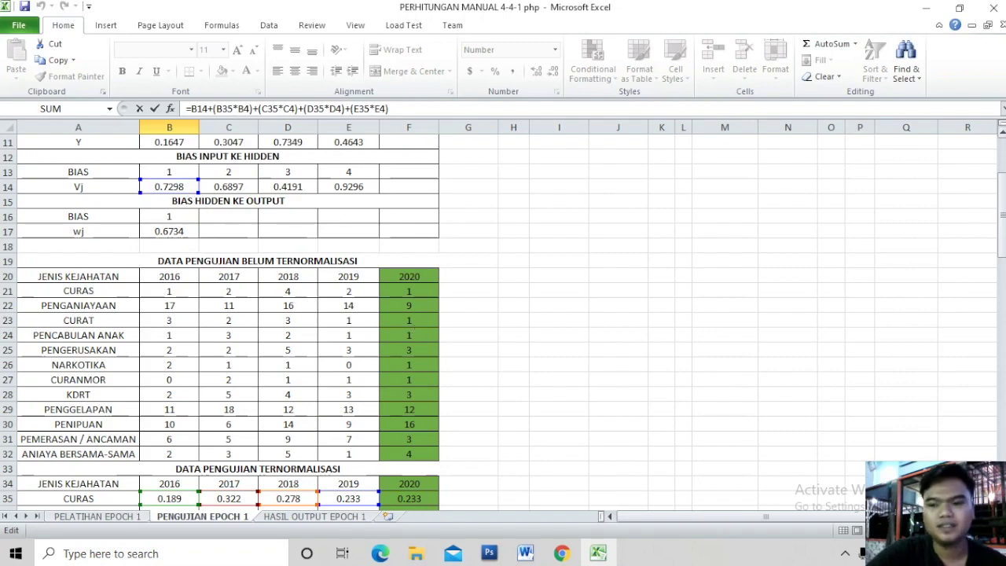
pyautogui.moveTo(1001, 193); pyautogui.dragTo(1001, 295)
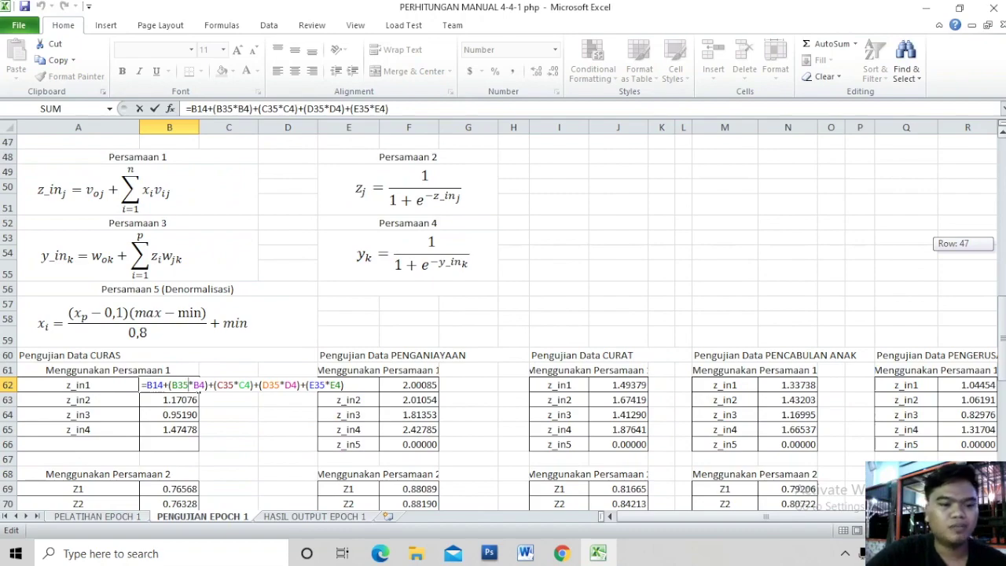
pyautogui.moveTo(1002, 295); pyautogui.dragTo(1001, 253)
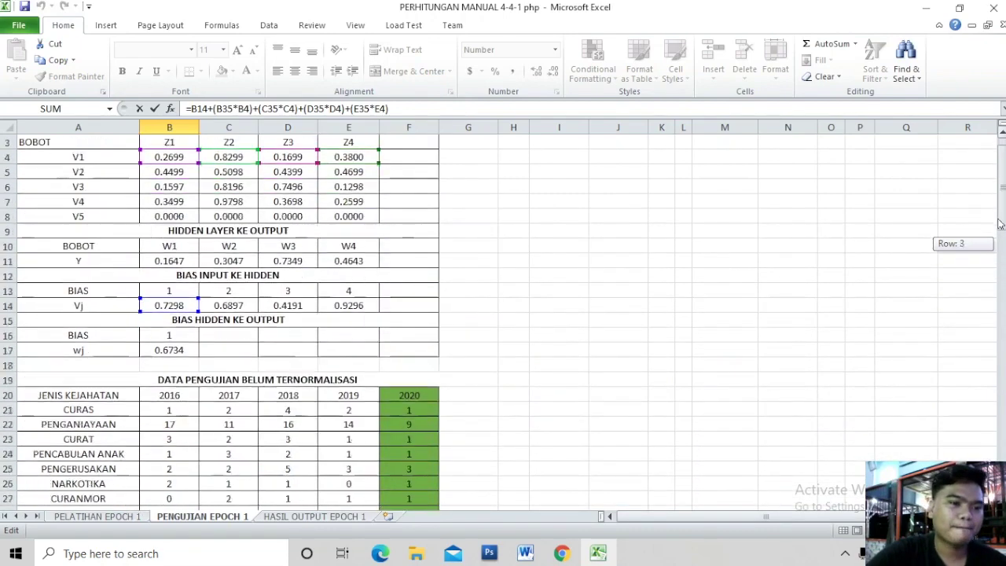
pyautogui.moveTo(1001, 253); pyautogui.dragTo(1001, 263)
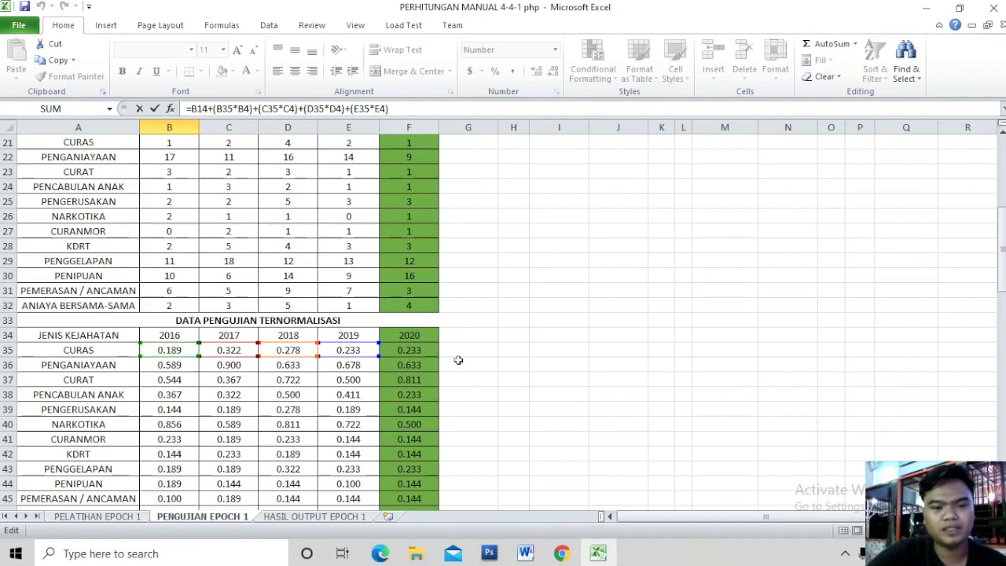
pyautogui.moveTo(1001, 260); pyautogui.dragTo(1003, 333)
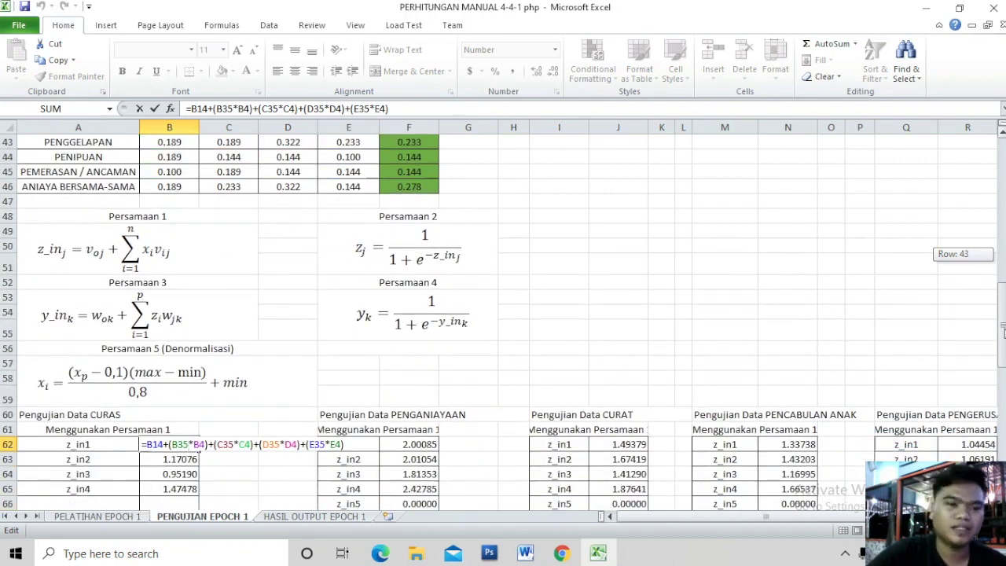
pyautogui.moveTo(1003, 331); pyautogui.dragTo(992, 196)
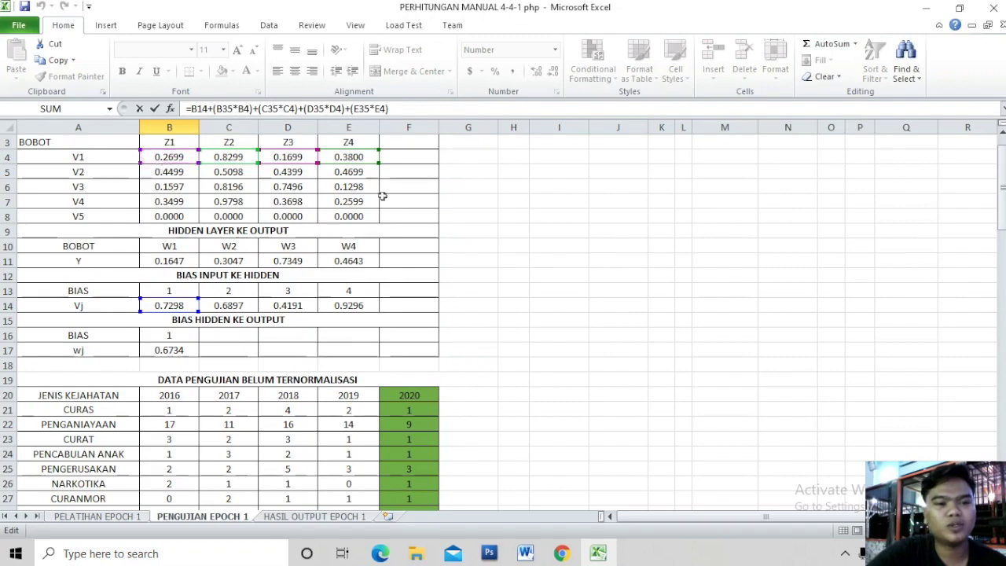
pyautogui.moveTo(1002, 219); pyautogui.dragTo(1002, 297)
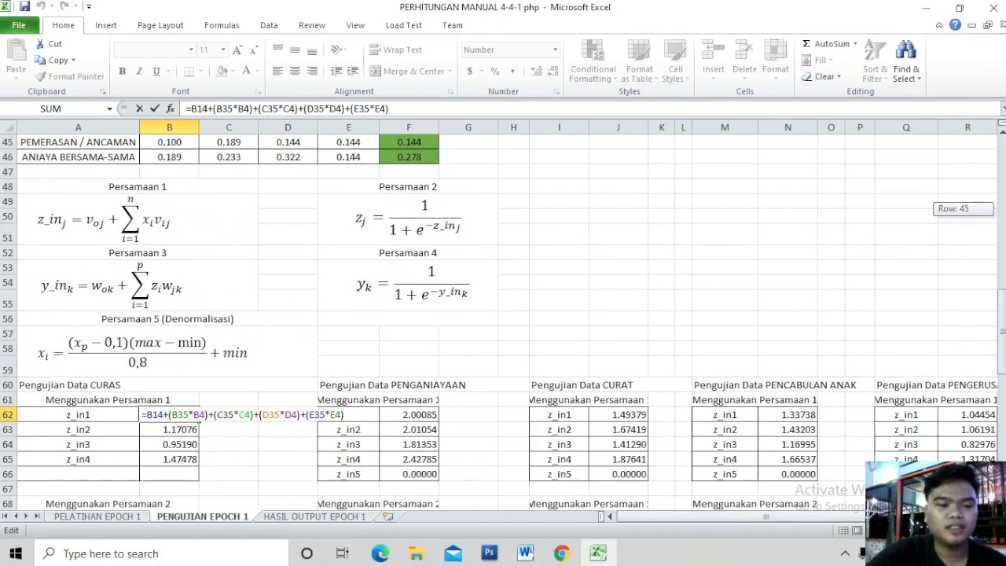
pyautogui.moveTo(1001, 297); pyautogui.dragTo(1003, 267)
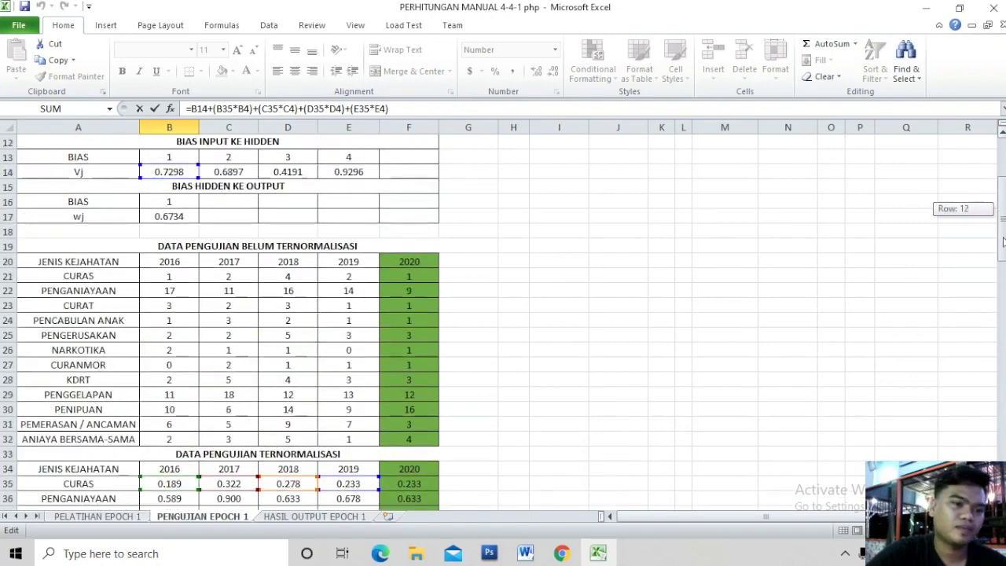
pyautogui.moveTo(1002, 267); pyautogui.dragTo(1003, 271)
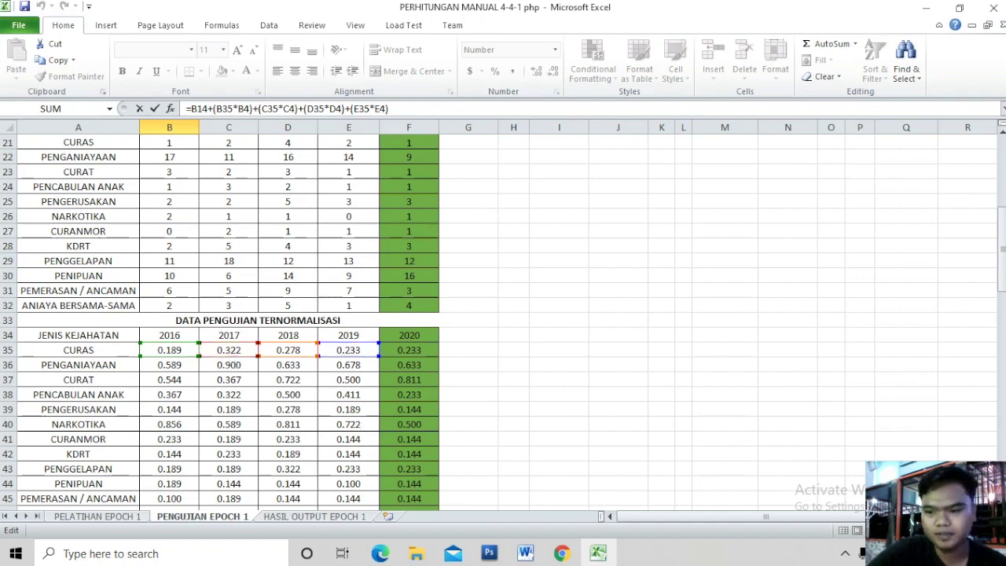
pyautogui.moveTo(1001, 250)
pyautogui.mouseDown()
pyautogui.moveTo(1002, 262)
pyautogui.moveTo(989, 189)
pyautogui.mouseUp()
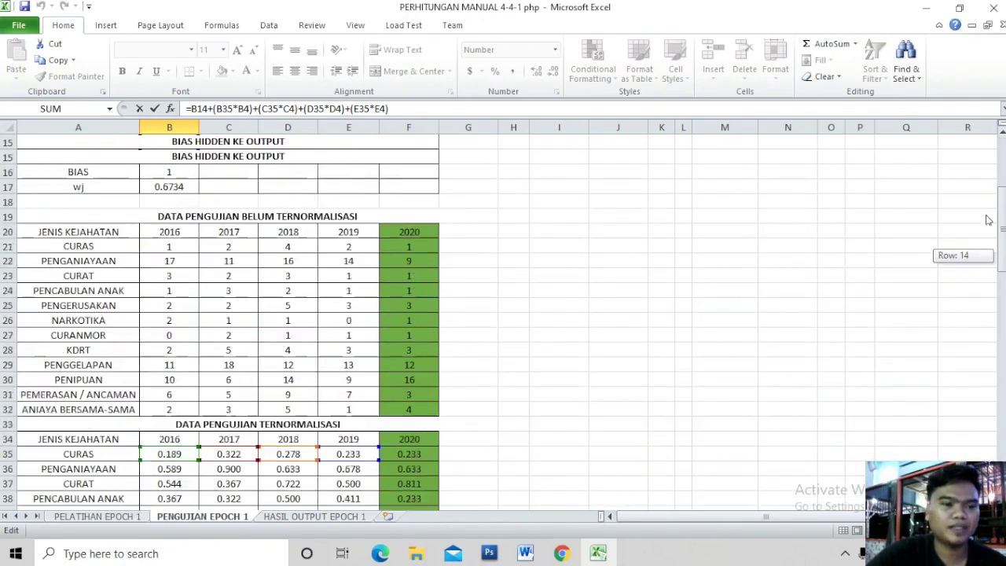
pyautogui.moveTo(990, 189); pyautogui.dragTo(988, 185)
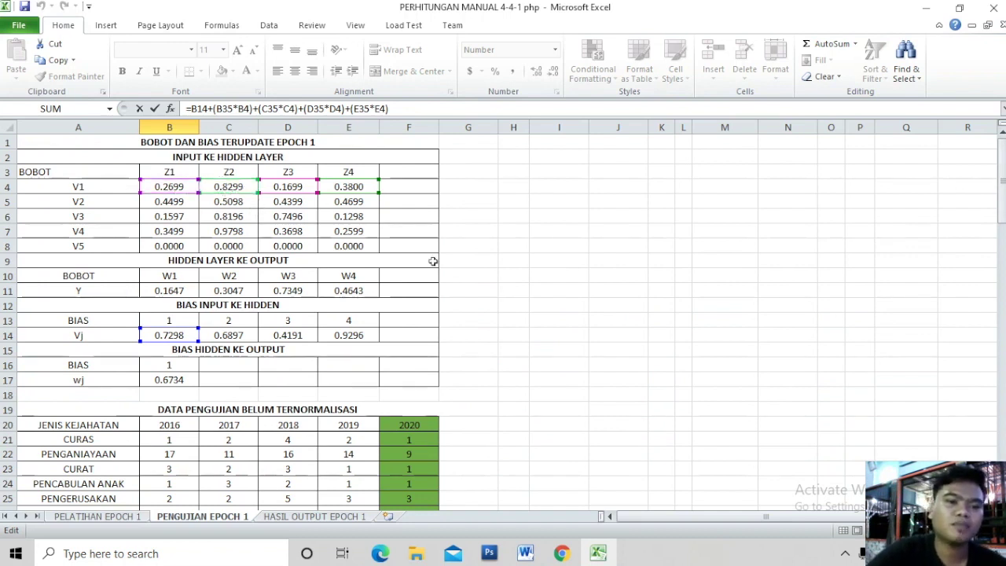
pyautogui.moveTo(1001, 164); pyautogui.dragTo(1001, 318)
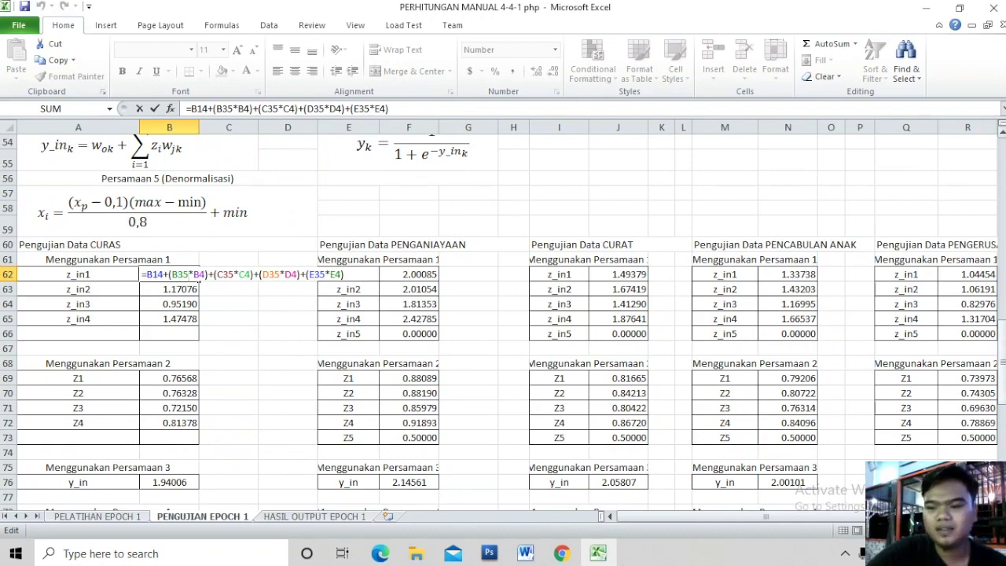
pyautogui.moveTo(1002, 336); pyautogui.dragTo(1002, 311)
pyautogui.moveTo(894, 240)
pyautogui.mouseDown()
pyautogui.moveTo(250, 227)
pyautogui.moveTo(283, 172)
pyautogui.moveTo(232, 232)
pyautogui.mouseUp()
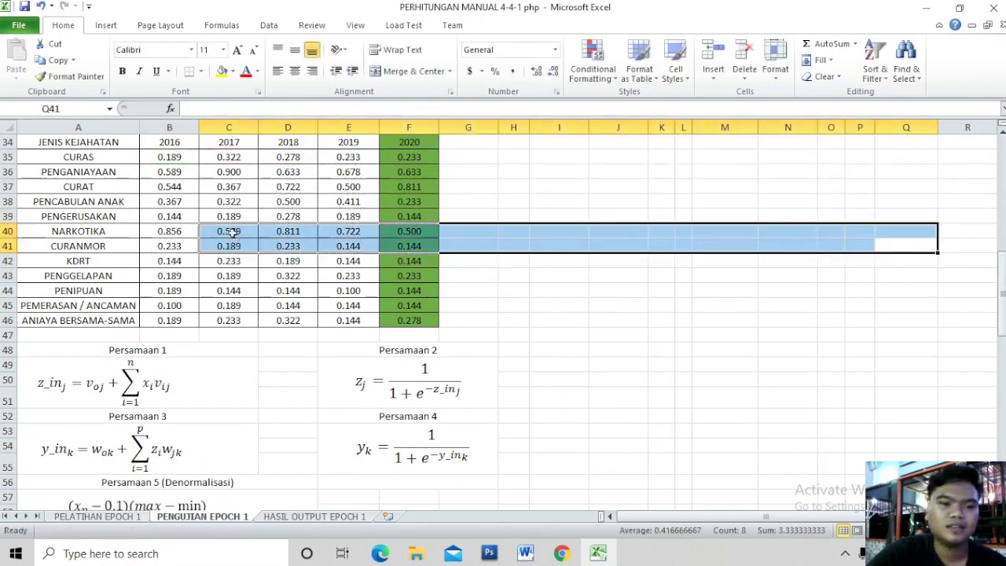
# Check the CURAS 2018 normalized test value, then reopen z_in1 and leave it unchanged
pyautogui.click(290, 173)
pyautogui.click(290, 156)
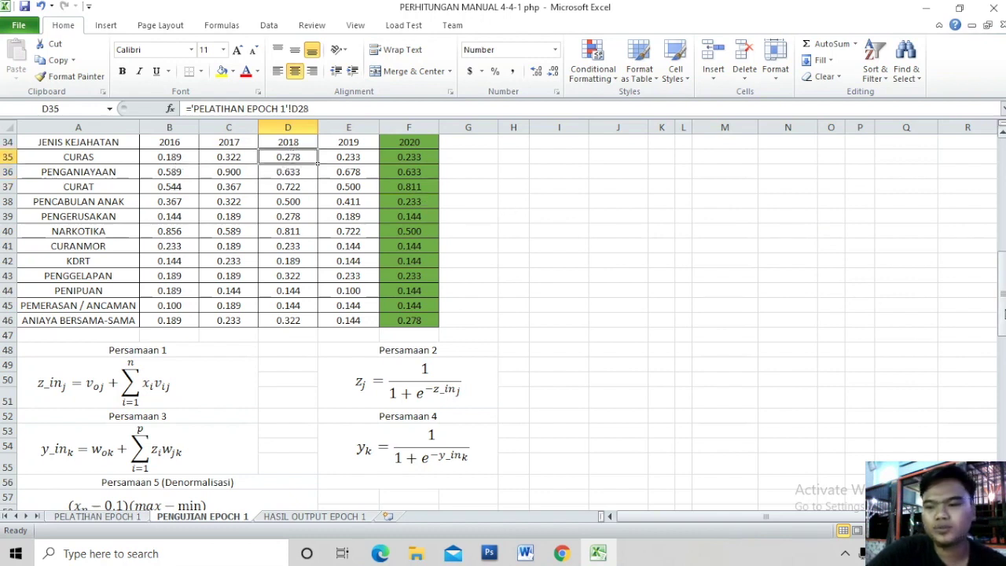
pyautogui.moveTo(1001, 311); pyautogui.dragTo(991, 380)
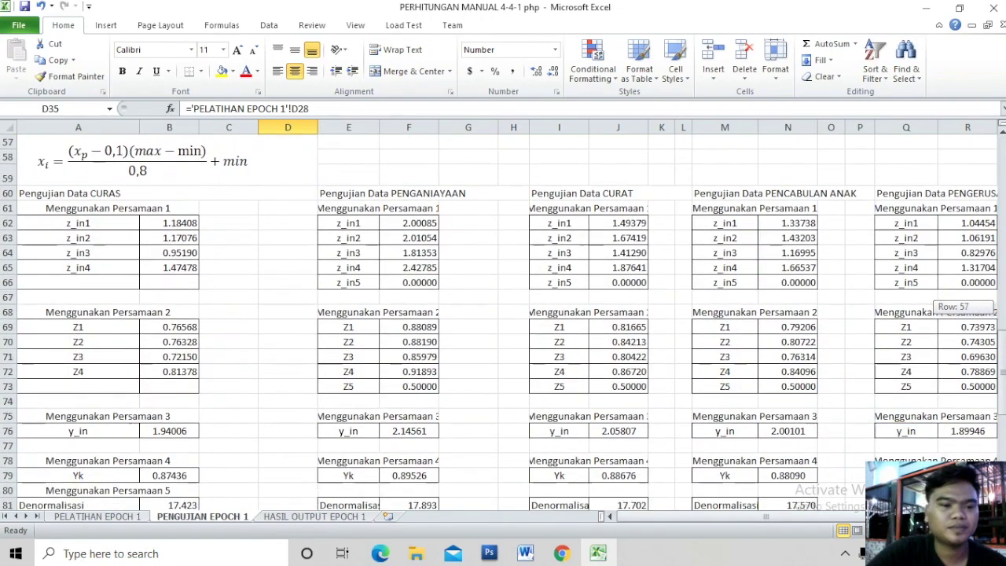
pyautogui.doubleClick(158, 222)
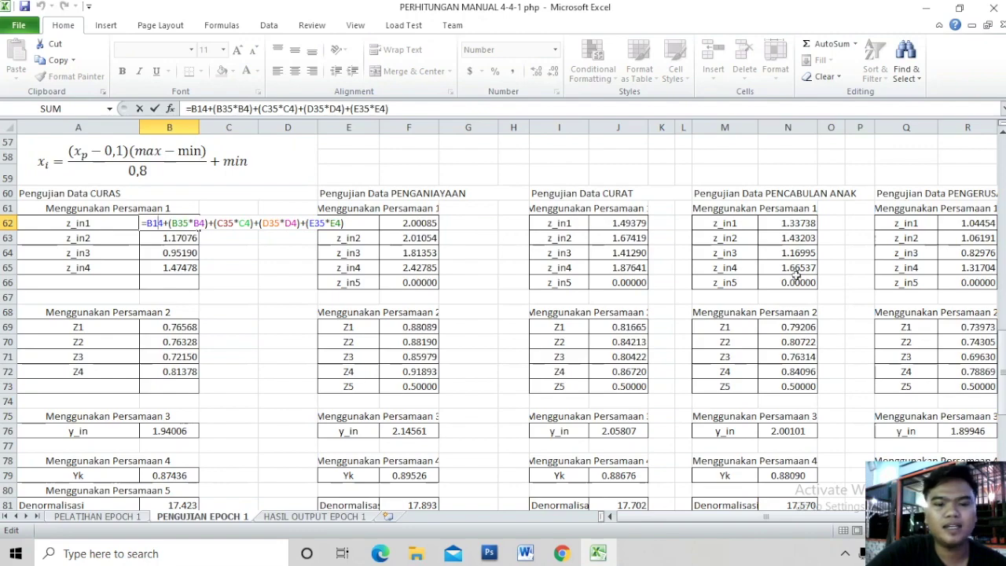
pyautogui.moveTo(1002, 361); pyautogui.dragTo(986, 180)
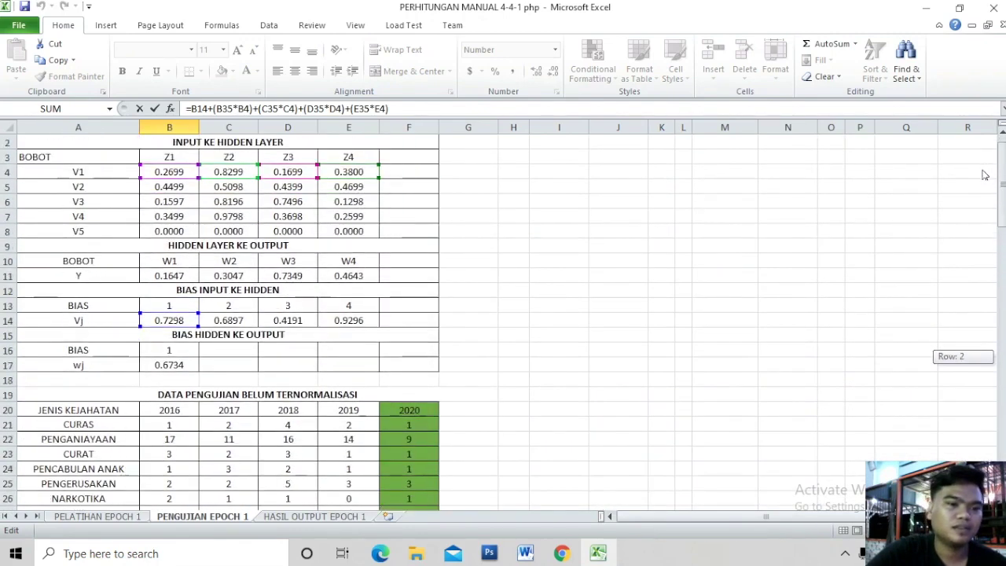
pyautogui.moveTo(986, 180); pyautogui.dragTo(982, 165)
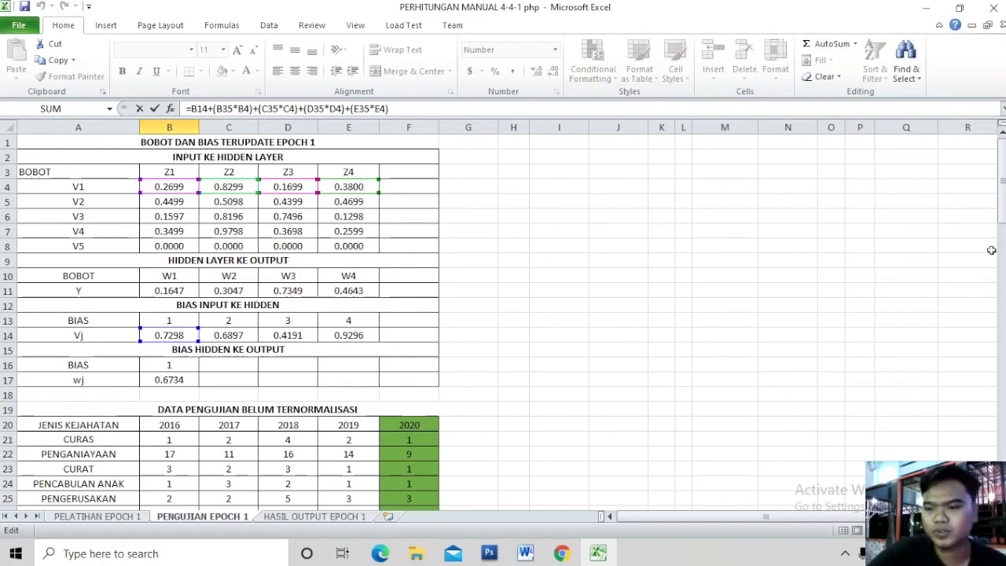
pyautogui.moveTo(1001, 180); pyautogui.dragTo(1001, 403)
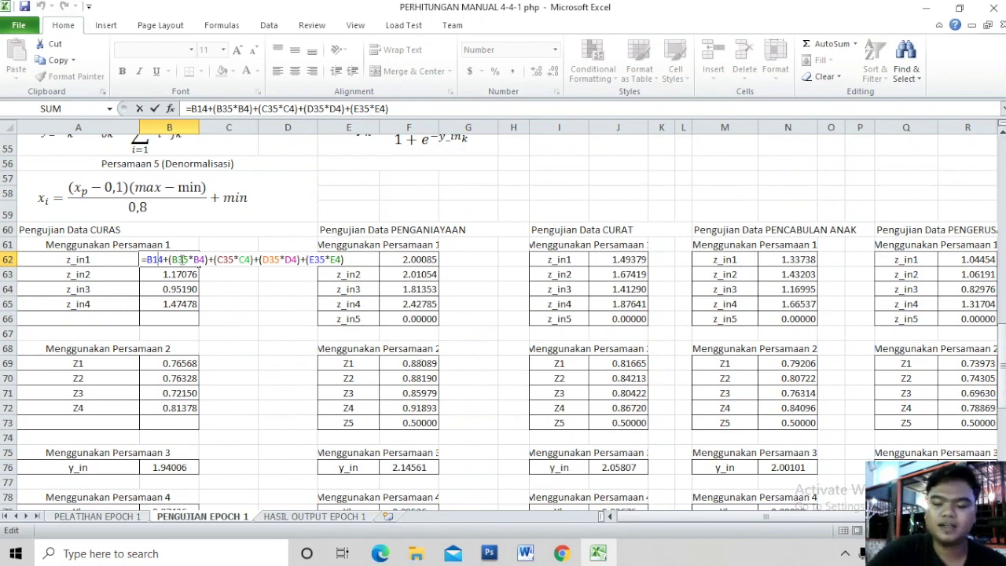
pyautogui.press('Return')
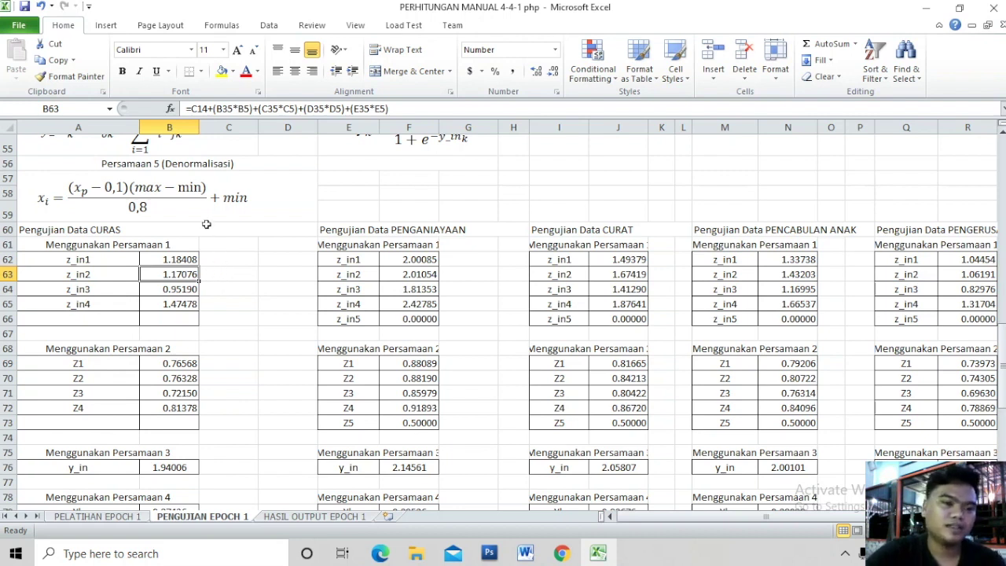
# Open the CURAS z_in2 formula and scroll up to trace its referenced weights
pyautogui.doubleClick(159, 276)
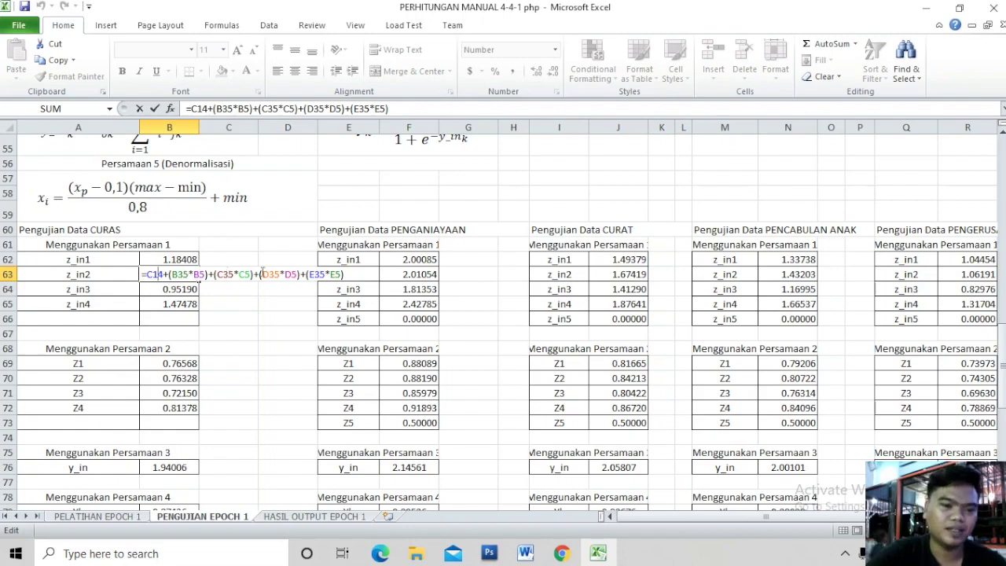
pyautogui.moveTo(1001, 349); pyautogui.dragTo(986, 197)
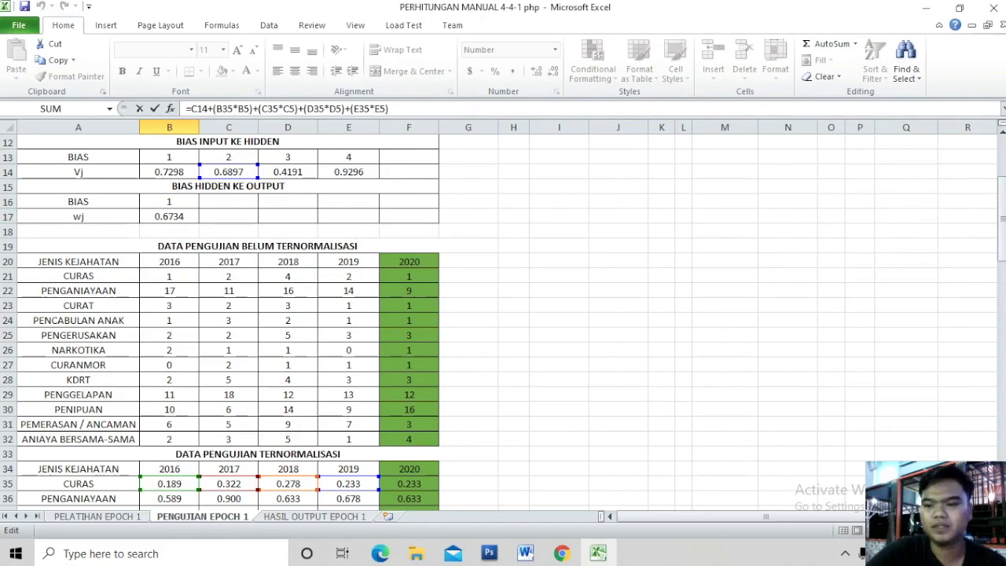
pyautogui.moveTo(1001, 243); pyautogui.dragTo(1001, 245)
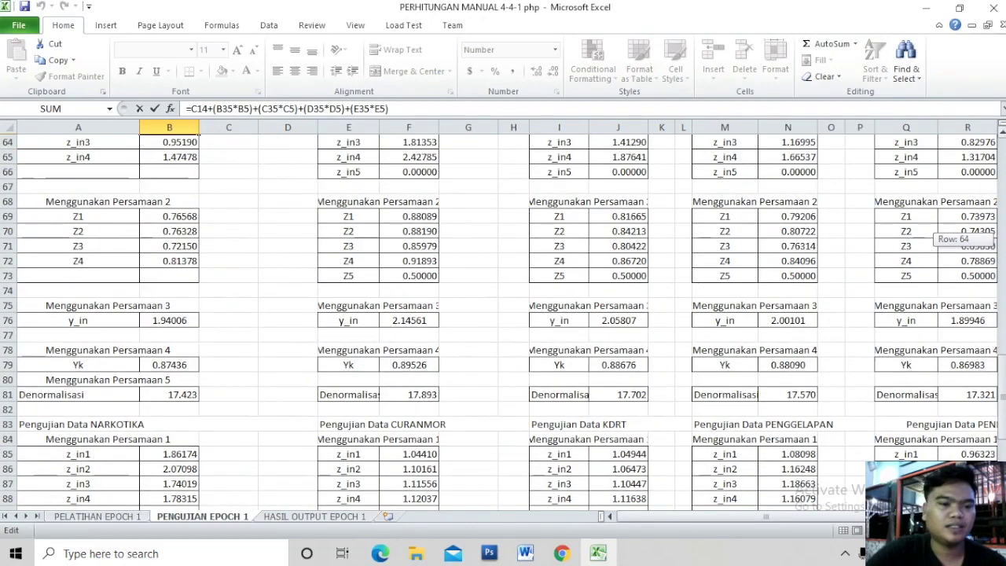
pyautogui.moveTo(1001, 246); pyautogui.dragTo(1001, 246)
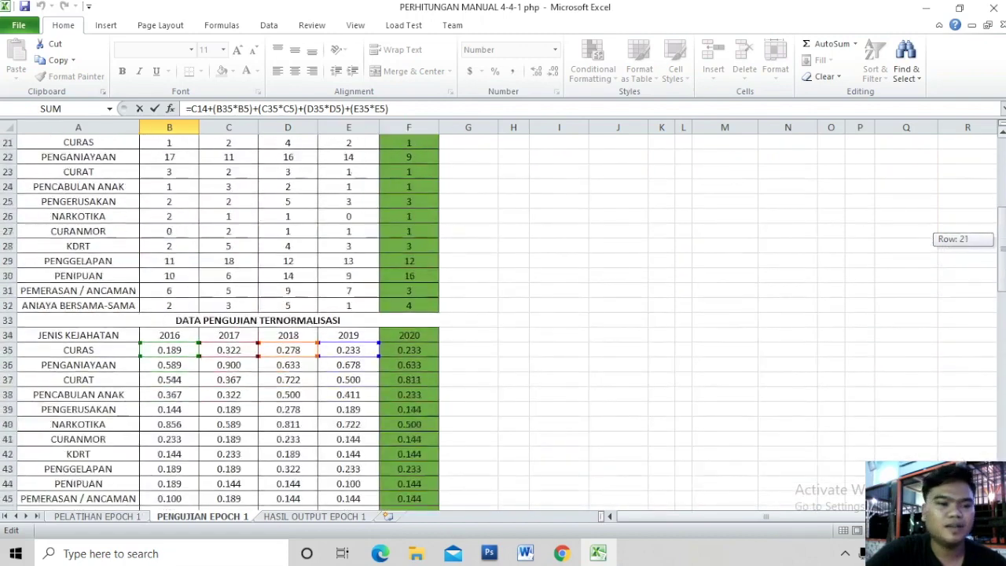
pyautogui.moveTo(1001, 246); pyautogui.dragTo(1001, 240)
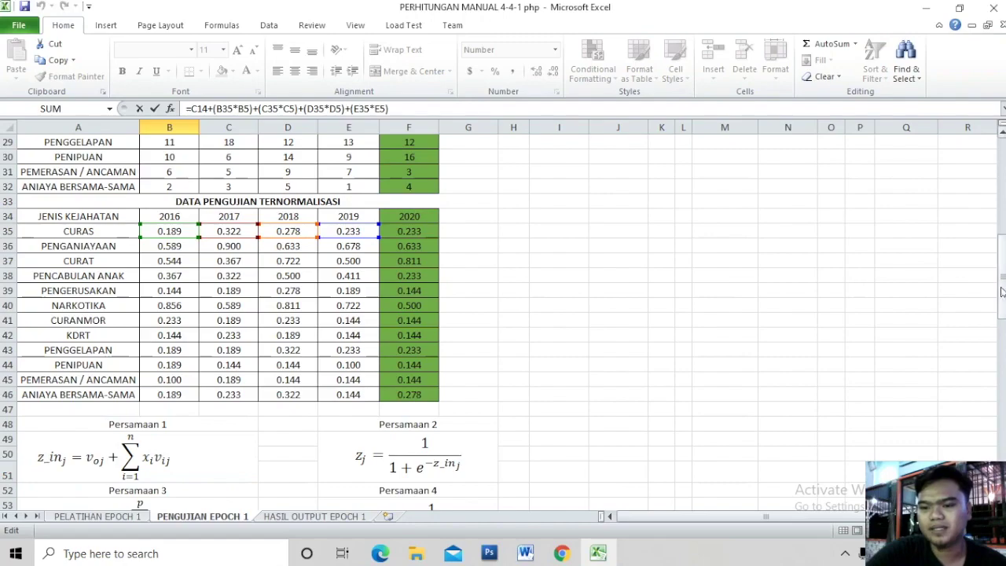
pyautogui.moveTo(1003, 258); pyautogui.dragTo(1003, 287)
pyautogui.moveTo(1002, 324); pyautogui.dragTo(1002, 378)
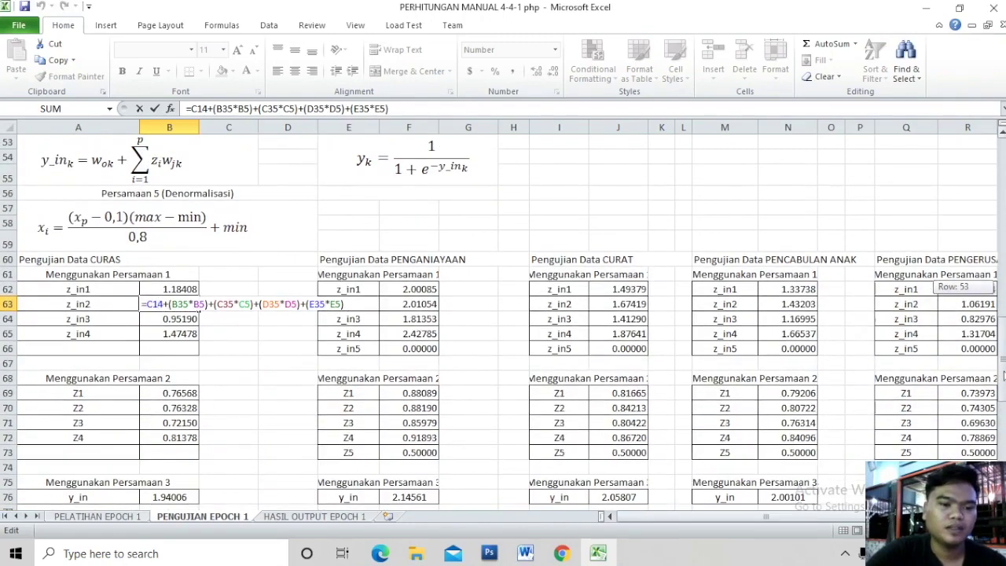
pyautogui.moveTo(1003, 376); pyautogui.dragTo(1005, 192)
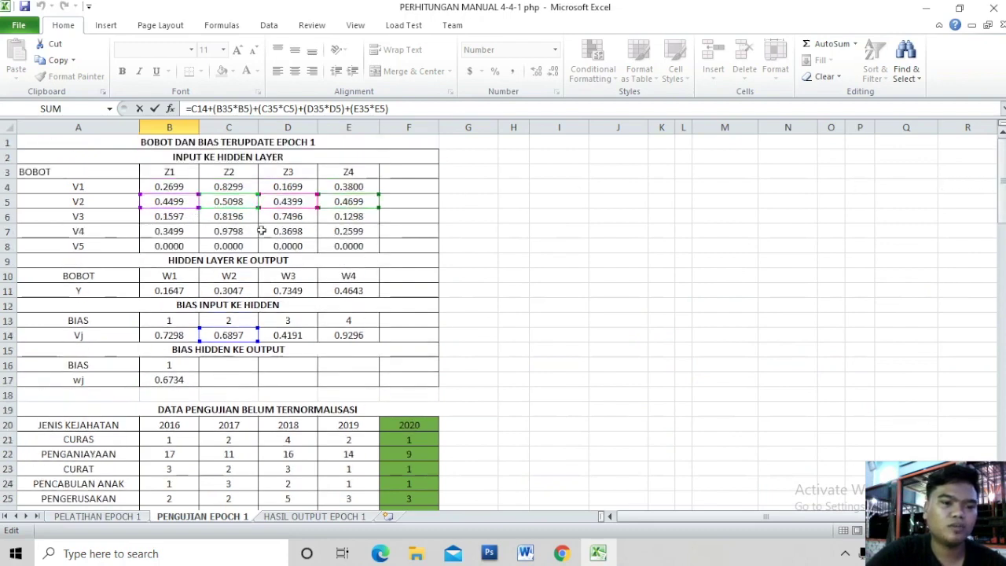
pyautogui.moveTo(1003, 219); pyautogui.dragTo(1003, 219)
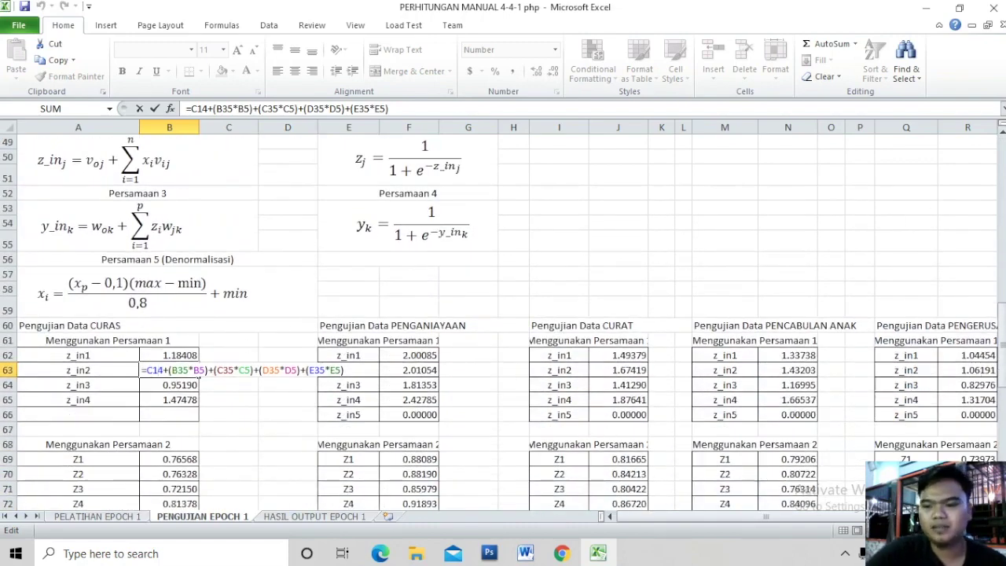
pyautogui.moveTo(1002, 348); pyautogui.dragTo(997, 270)
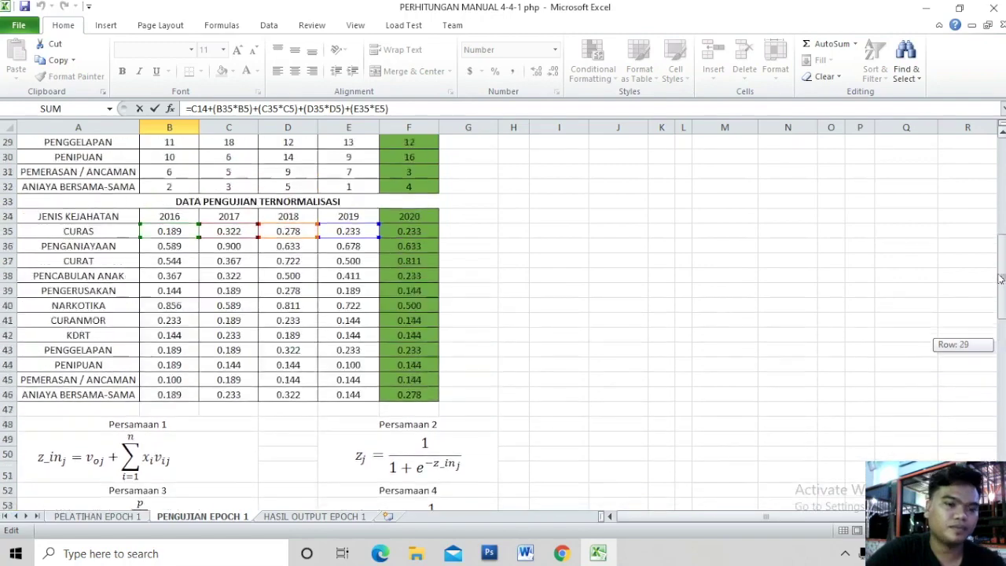
pyautogui.moveTo(996, 269); pyautogui.dragTo(995, 272)
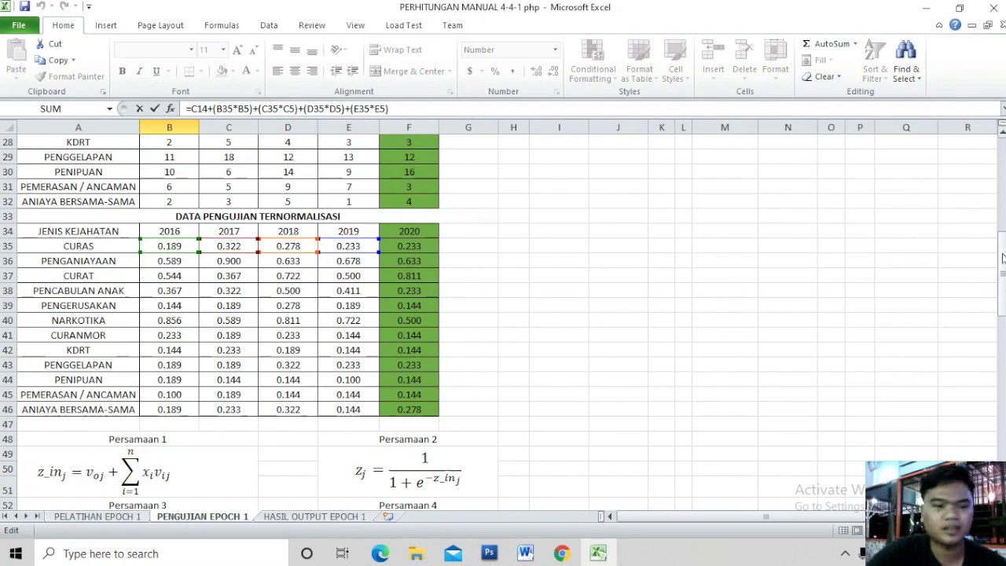
pyautogui.moveTo(1002, 258); pyautogui.dragTo(1002, 296)
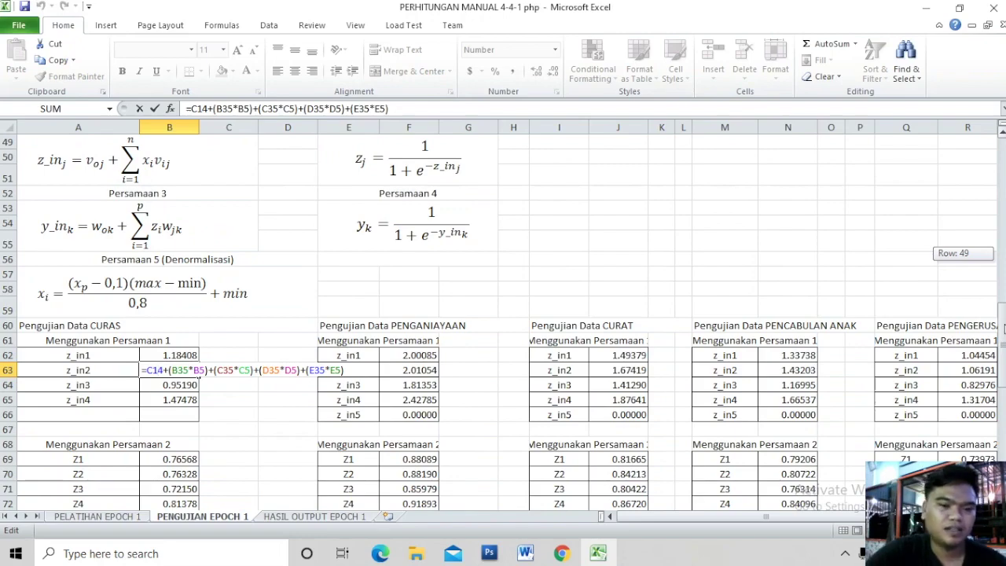
pyautogui.moveTo(1003, 329); pyautogui.dragTo(996, 185)
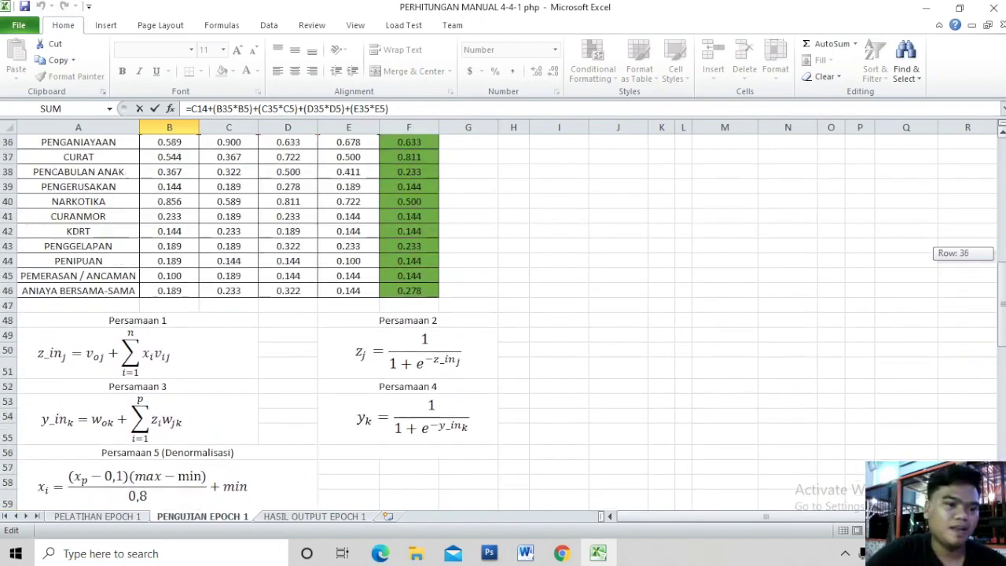
pyautogui.moveTo(996, 186); pyautogui.dragTo(996, 165)
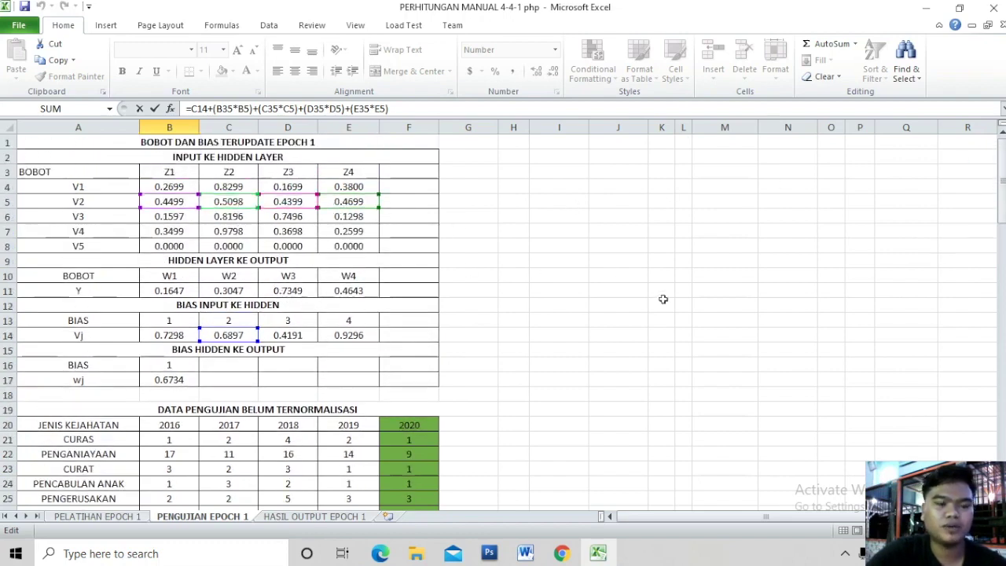
# Finish tracing the z_in2 references and commit the formula, giving 1.17076
pyautogui.moveTo(1003, 203); pyautogui.dragTo(1003, 206)
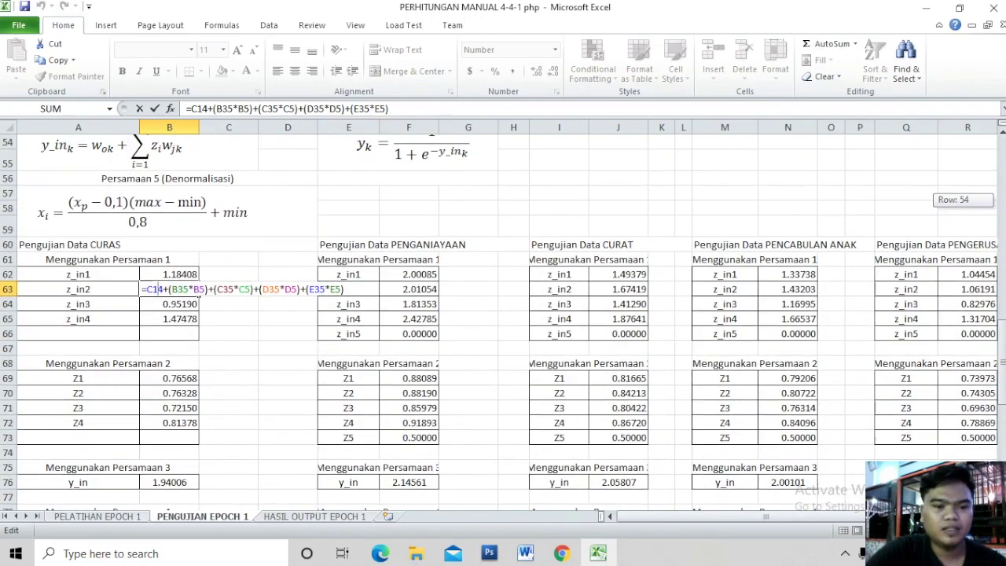
pyautogui.moveTo(1002, 205); pyautogui.dragTo(1003, 198)
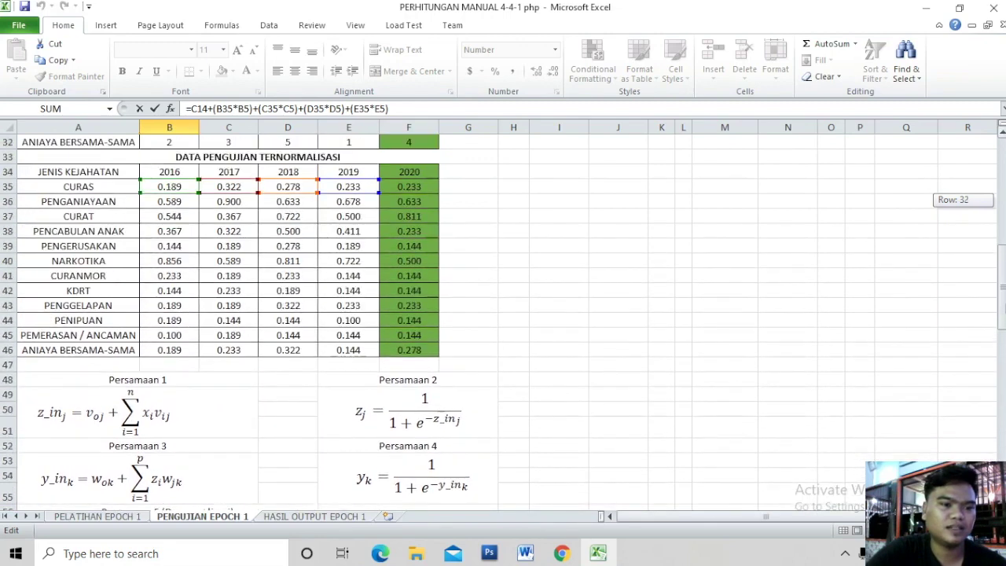
pyautogui.moveTo(1003, 198); pyautogui.dragTo(1003, 191)
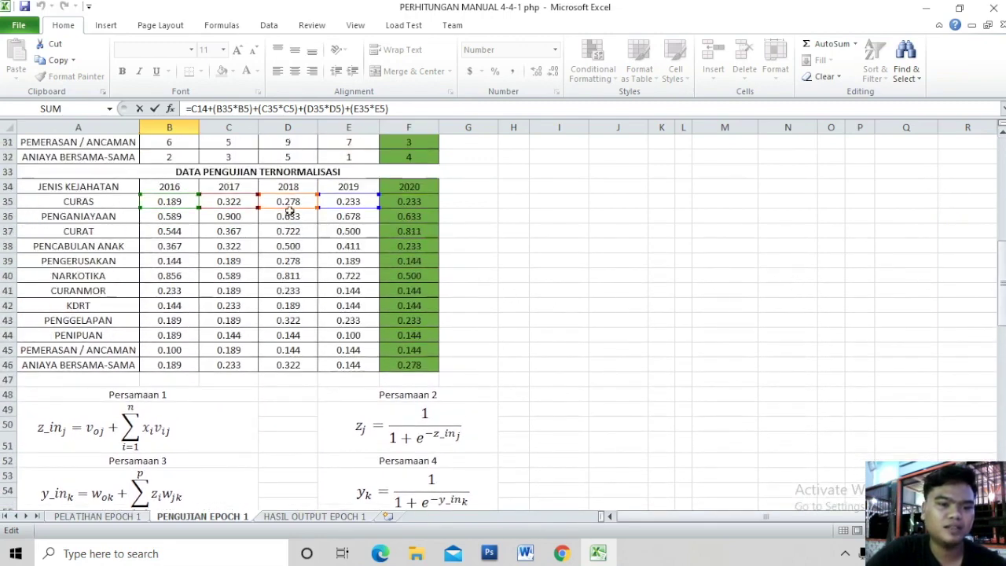
pyautogui.moveTo(1003, 287); pyautogui.dragTo(1003, 382)
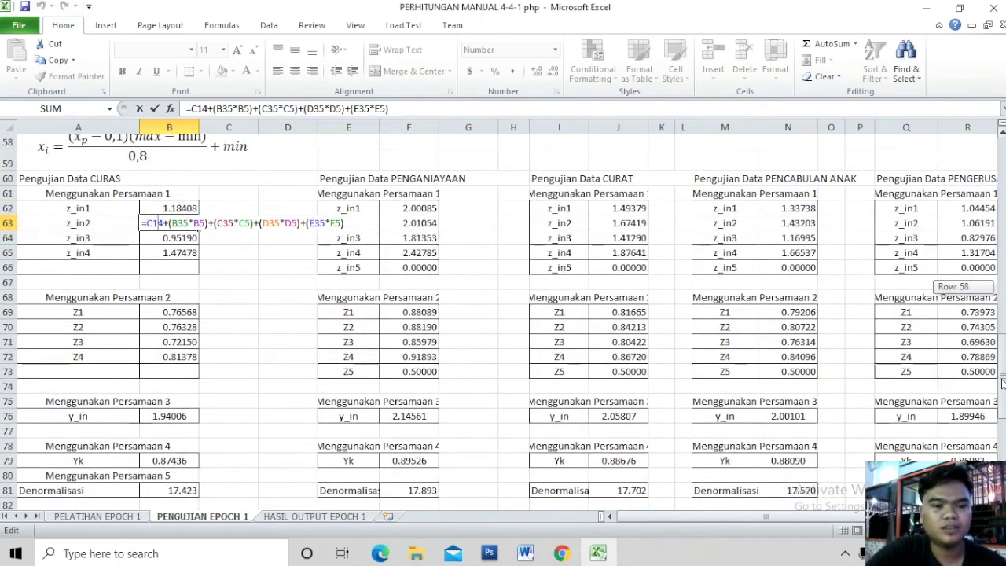
pyautogui.moveTo(1002, 383); pyautogui.dragTo(986, 209)
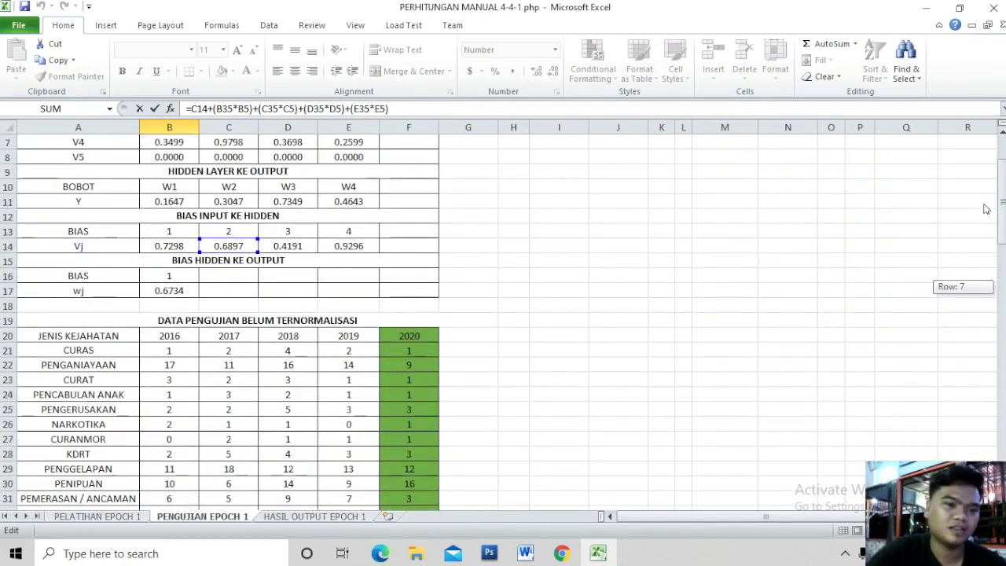
pyautogui.moveTo(986, 208); pyautogui.dragTo(994, 182)
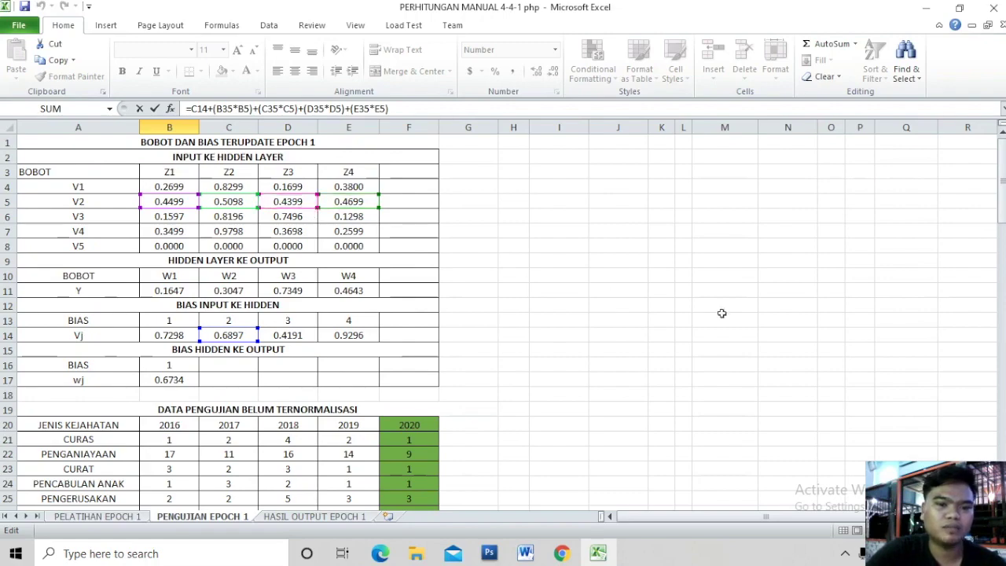
pyautogui.moveTo(1003, 225); pyautogui.dragTo(1002, 228)
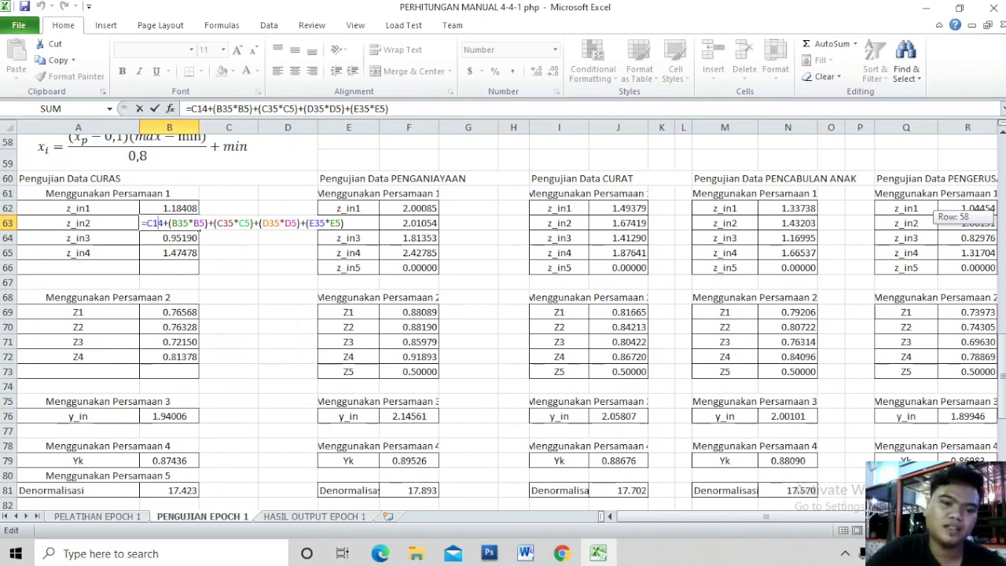
pyautogui.moveTo(1002, 228); pyautogui.dragTo(1003, 324)
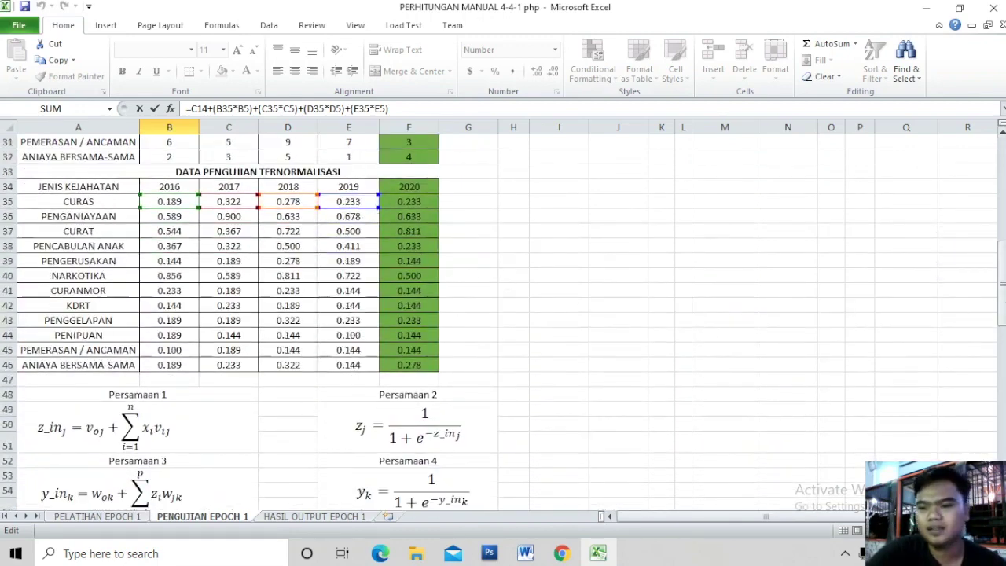
pyautogui.moveTo(1003, 301); pyautogui.dragTo(1002, 155)
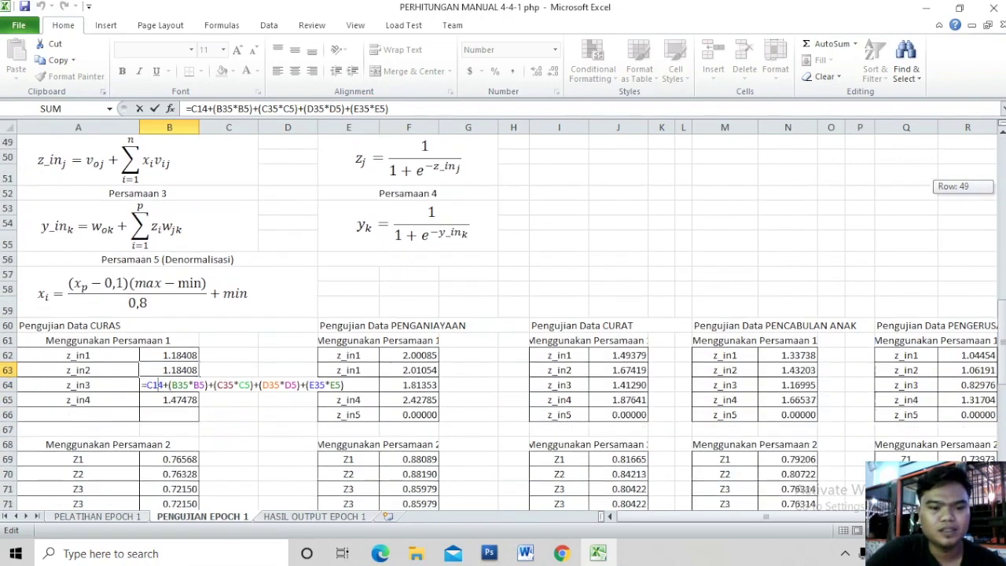
pyautogui.moveTo(1002, 191); pyautogui.dragTo(1003, 295)
pyautogui.press('Return')
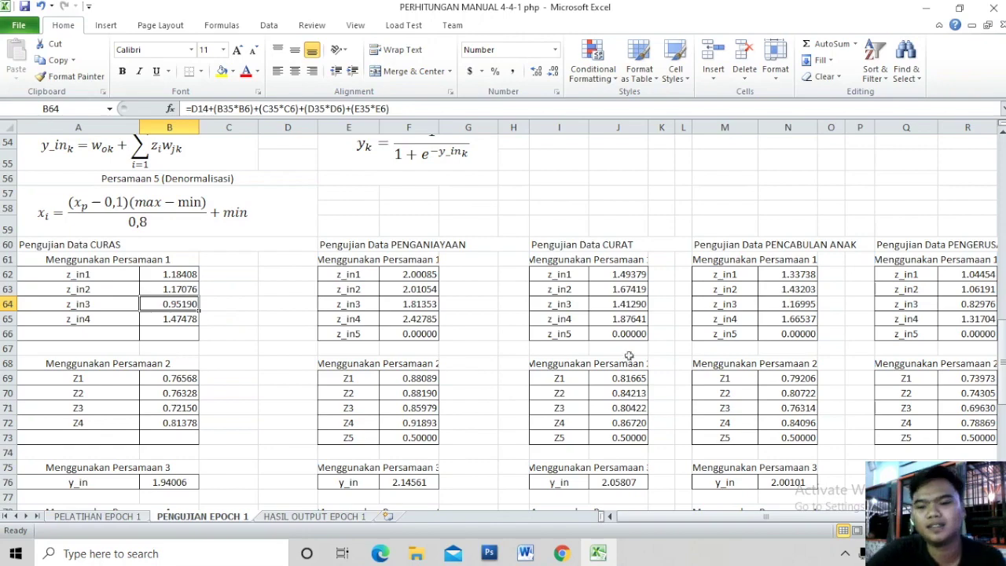
# Review the Persamaan sections and open the CURAS Z1 formula =1/(1+EXP(-(B62)))
pyautogui.moveTo(1002, 338); pyautogui.dragTo(1003, 359)
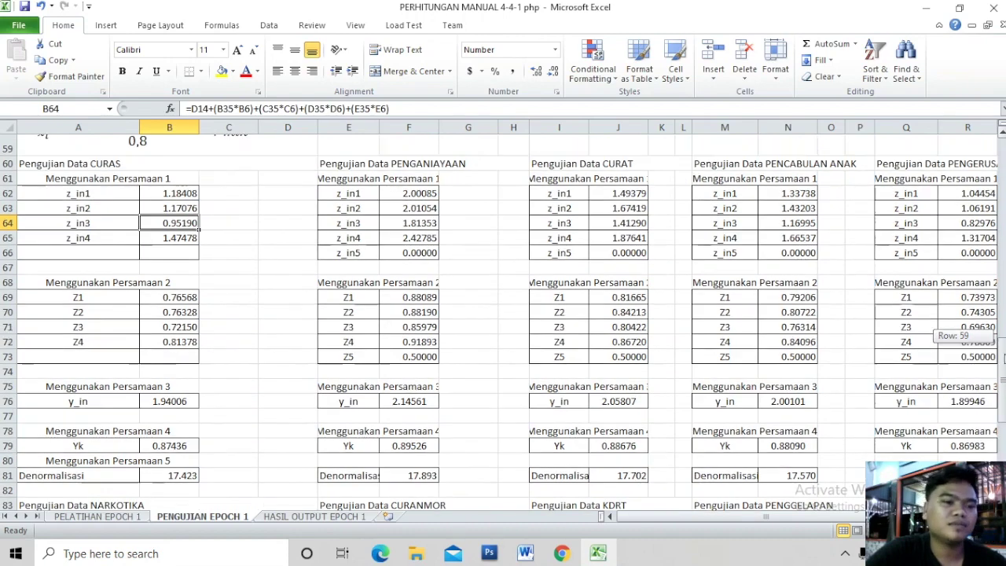
pyautogui.moveTo(1002, 338); pyautogui.dragTo(1003, 322)
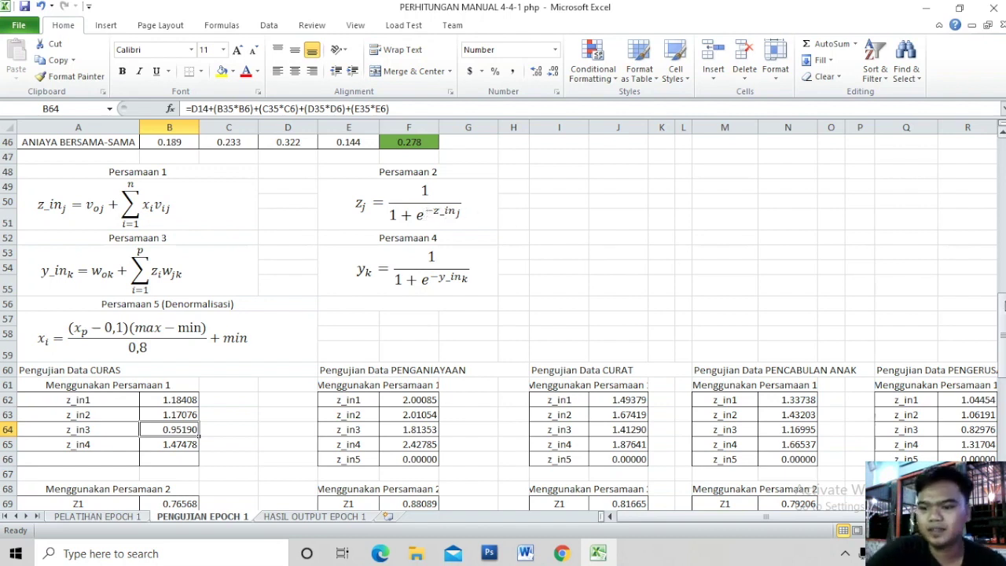
pyautogui.moveTo(1003, 345); pyautogui.dragTo(1003, 356)
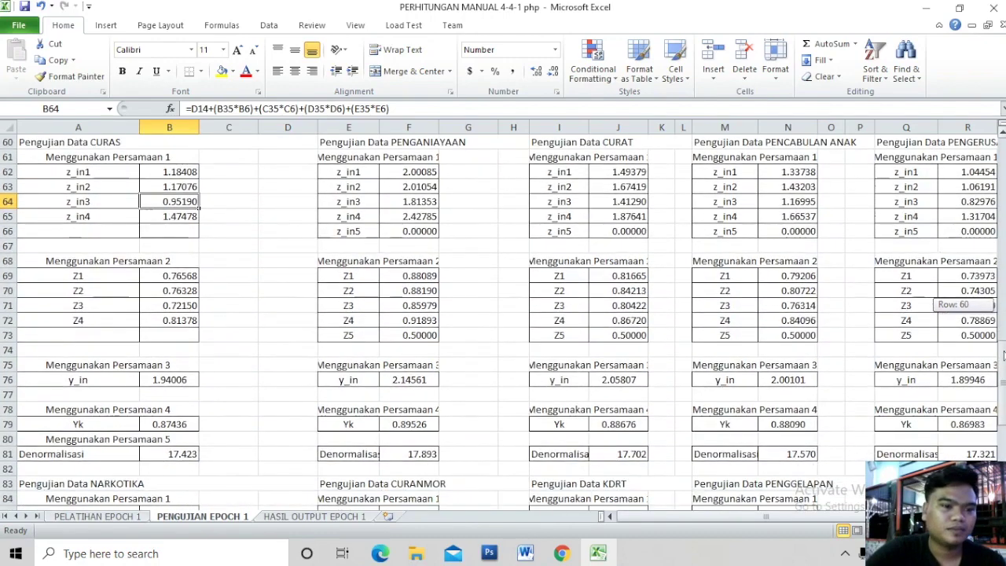
pyautogui.doubleClick(165, 276)
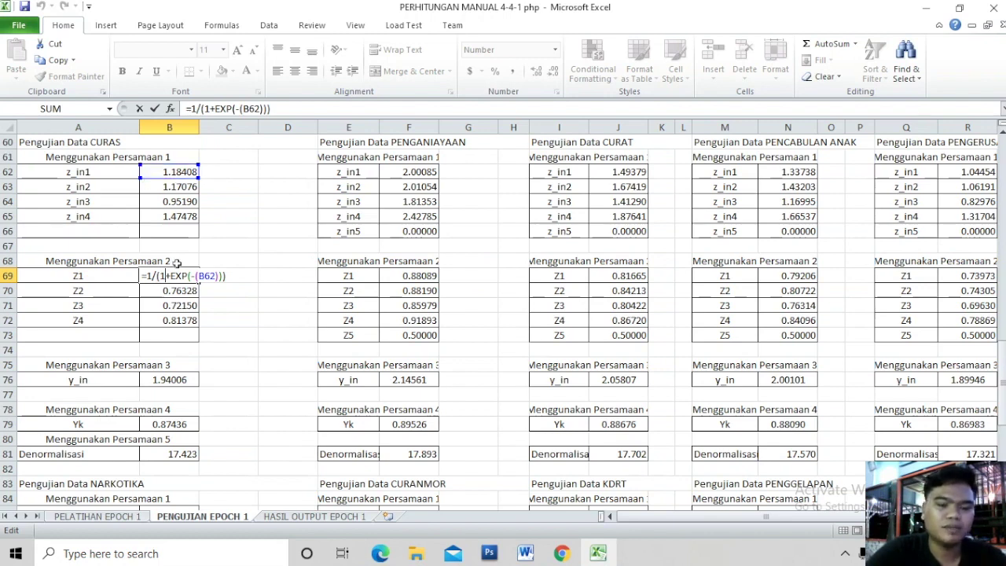
pyautogui.press('Return')
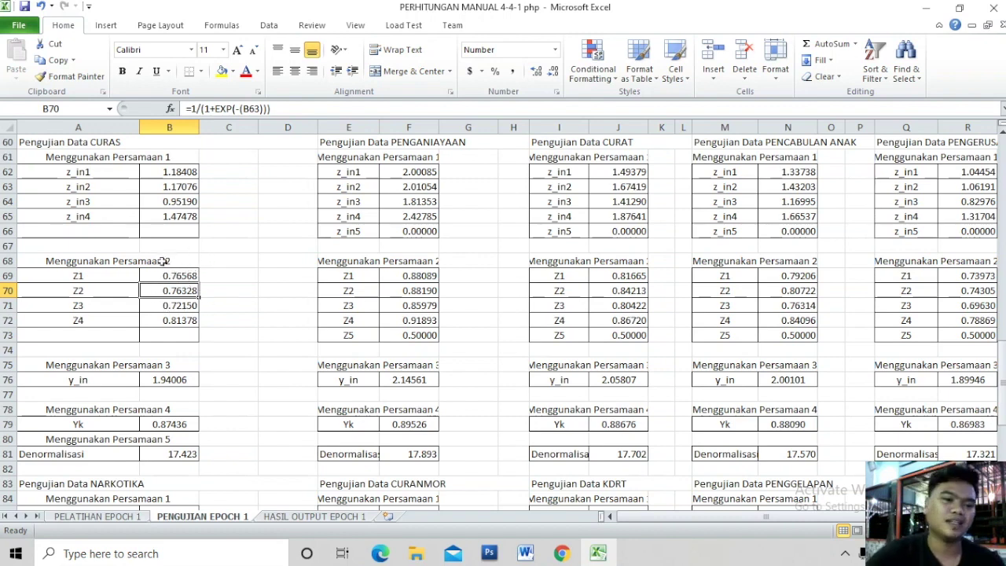
pyautogui.doubleClick(183, 291)
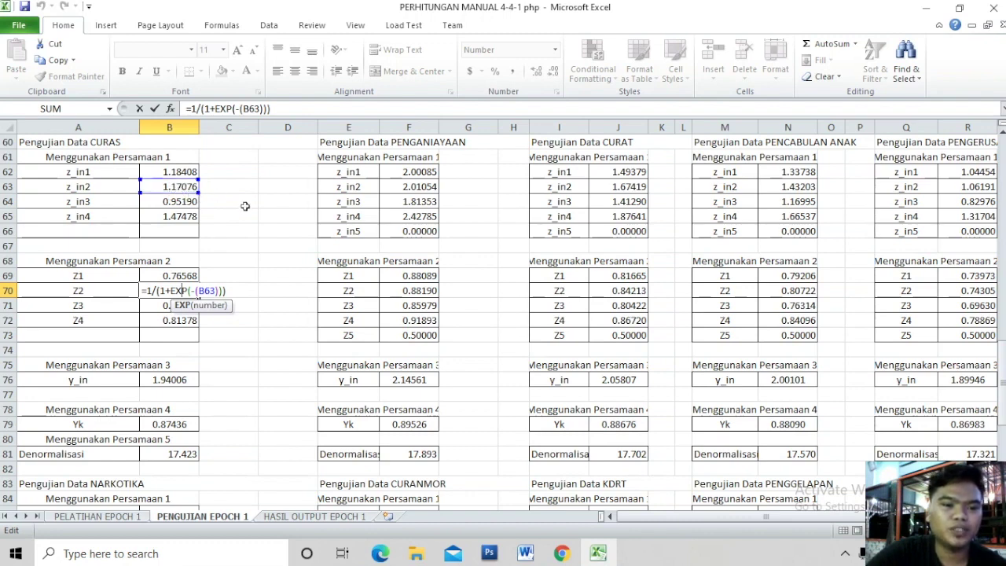
pyautogui.press('Return')
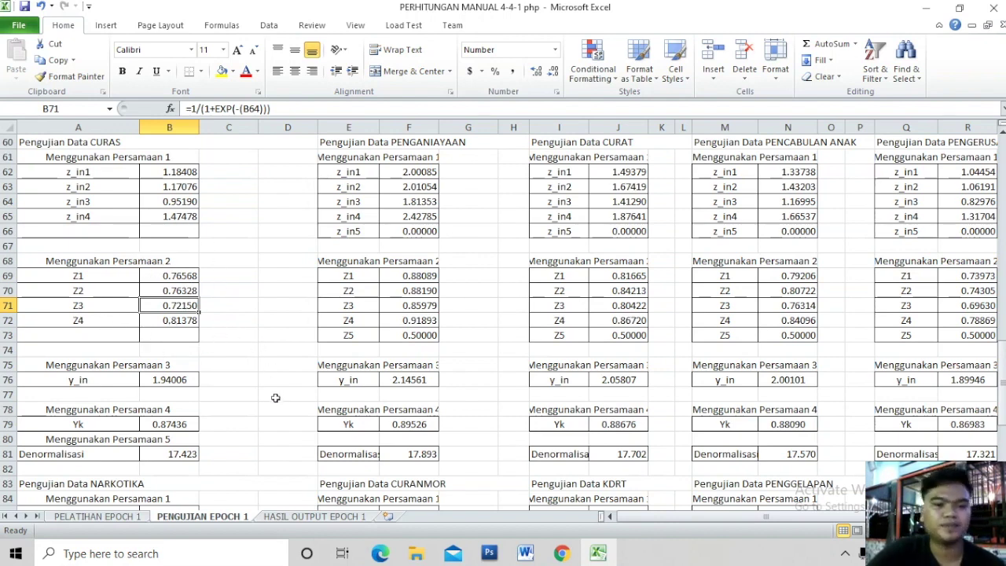
pyautogui.moveTo(1000, 375); pyautogui.dragTo(1002, 383)
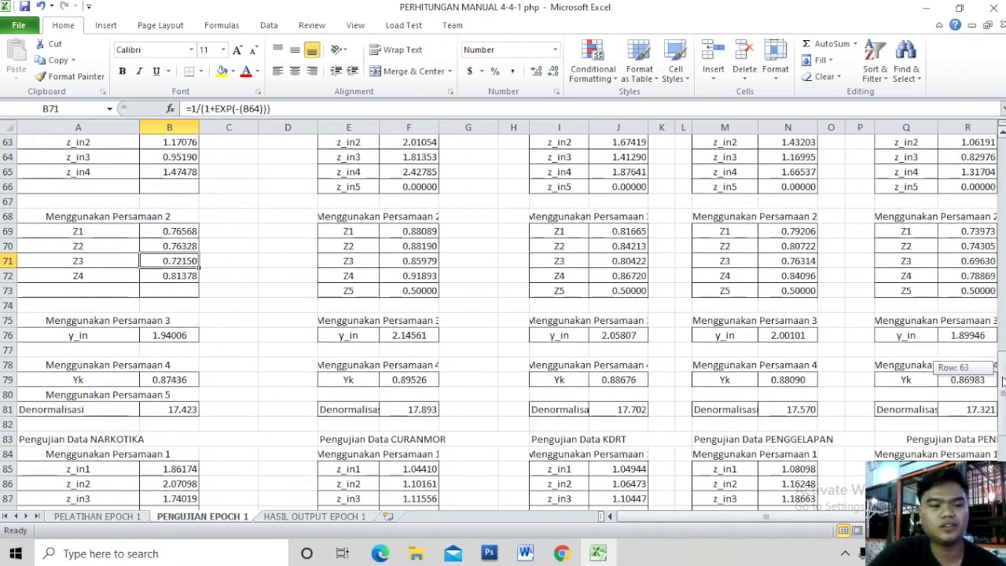
pyautogui.moveTo(1001, 383)
pyautogui.mouseDown()
pyautogui.moveTo(1001, 348)
pyautogui.moveTo(1002, 405)
pyautogui.mouseUp()
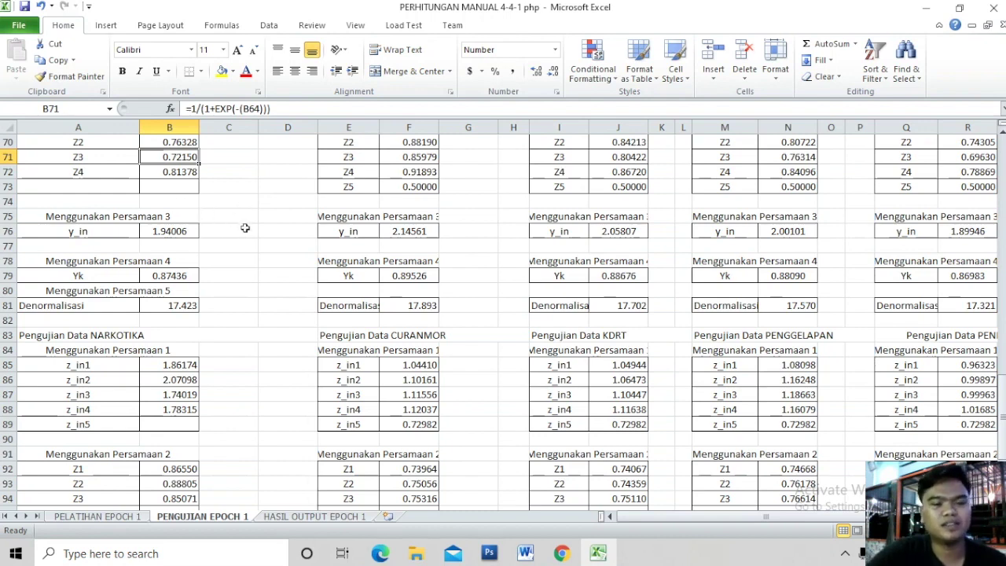
pyautogui.click(181, 231)
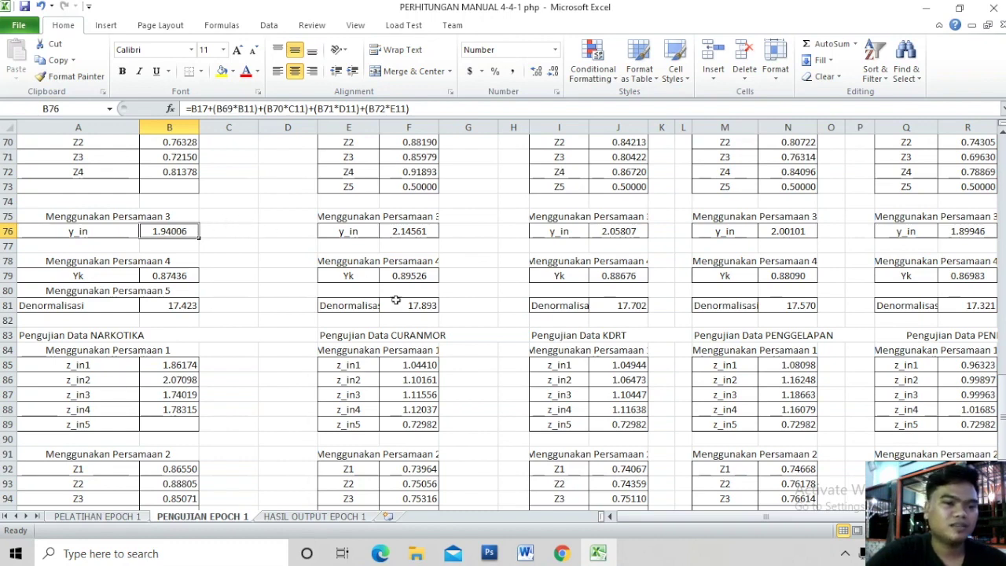
# Trace CURAS y_in to output bias 0.6734 and weights 0.1647, 0.3047, 0.7349, 0.4643
pyautogui.doubleClick(179, 233)
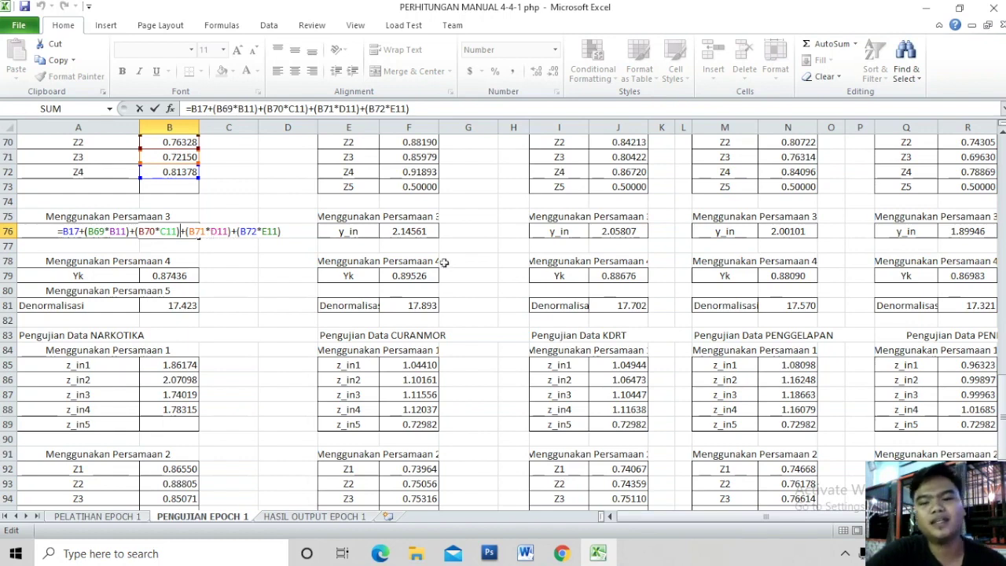
pyautogui.moveTo(1002, 402); pyautogui.dragTo(1002, 187)
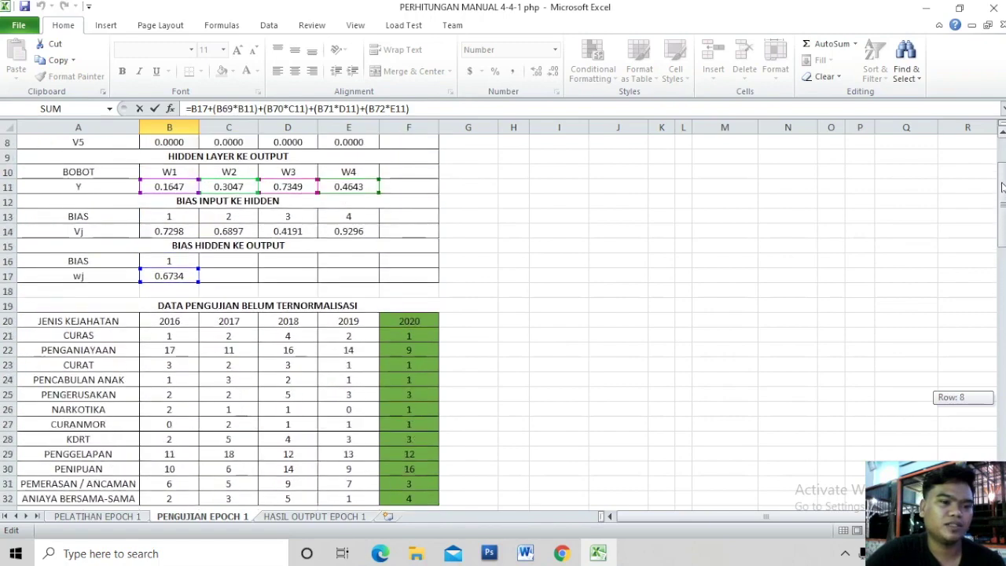
pyautogui.moveTo(1002, 187); pyautogui.dragTo(1002, 192)
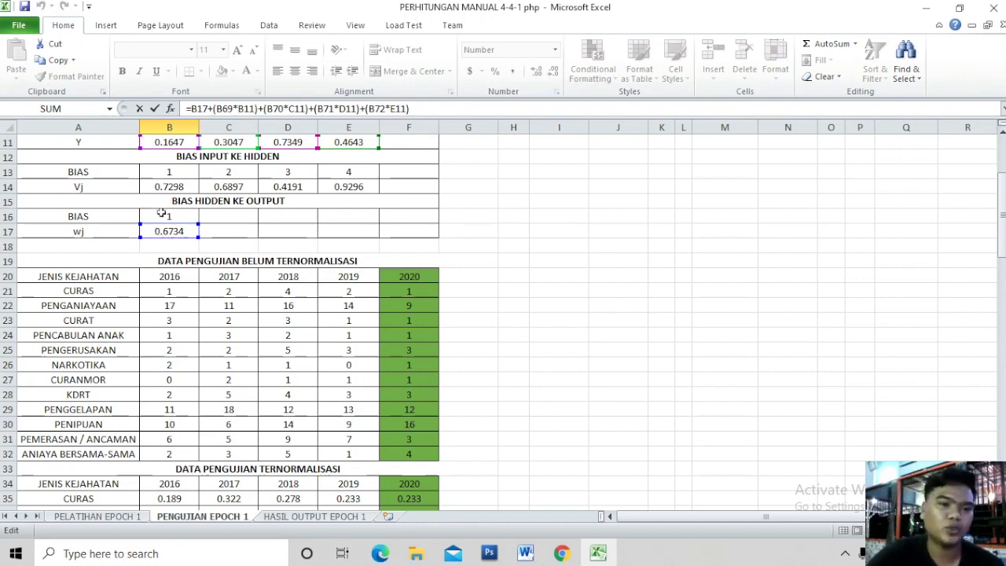
pyautogui.moveTo(1002, 227); pyautogui.dragTo(1002, 197)
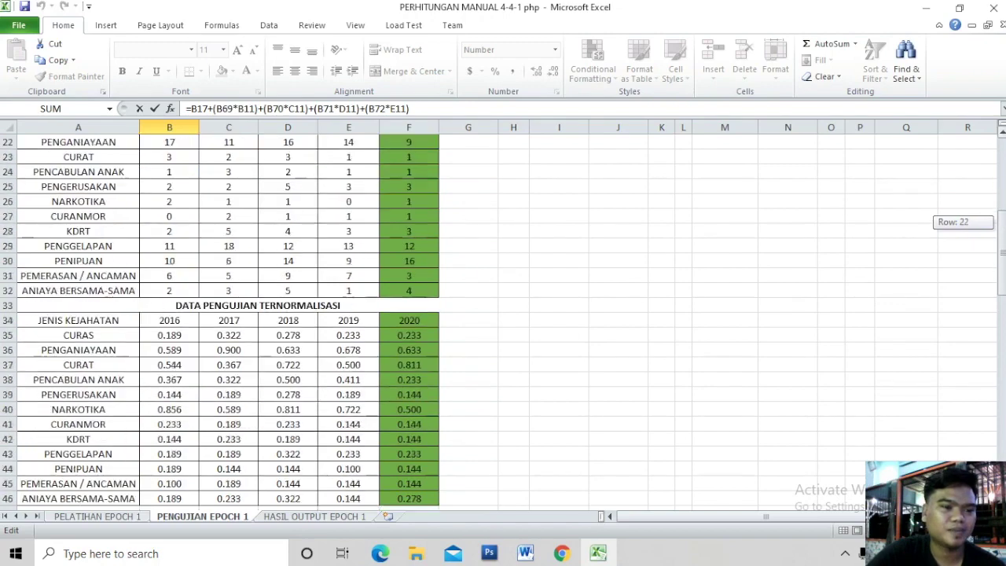
pyautogui.moveTo(1002, 252); pyautogui.dragTo(1002, 324)
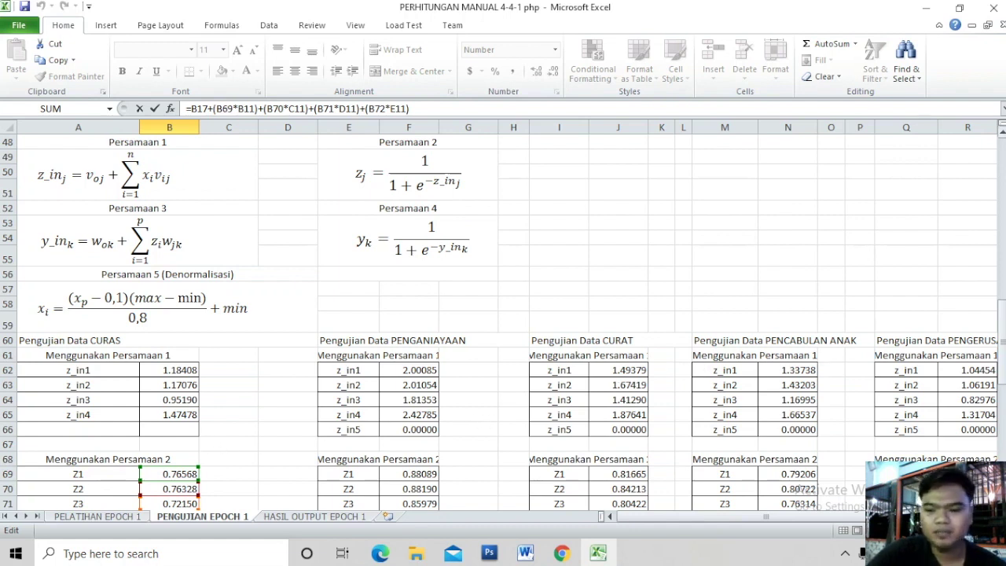
pyautogui.moveTo(1003, 351); pyautogui.dragTo(1002, 338)
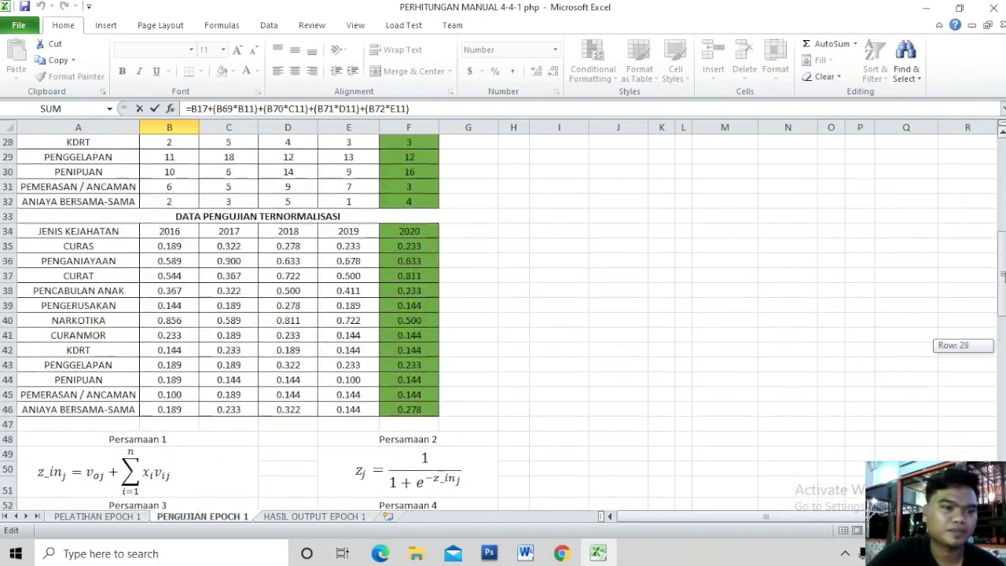
pyautogui.moveTo(1002, 338); pyautogui.dragTo(1002, 333)
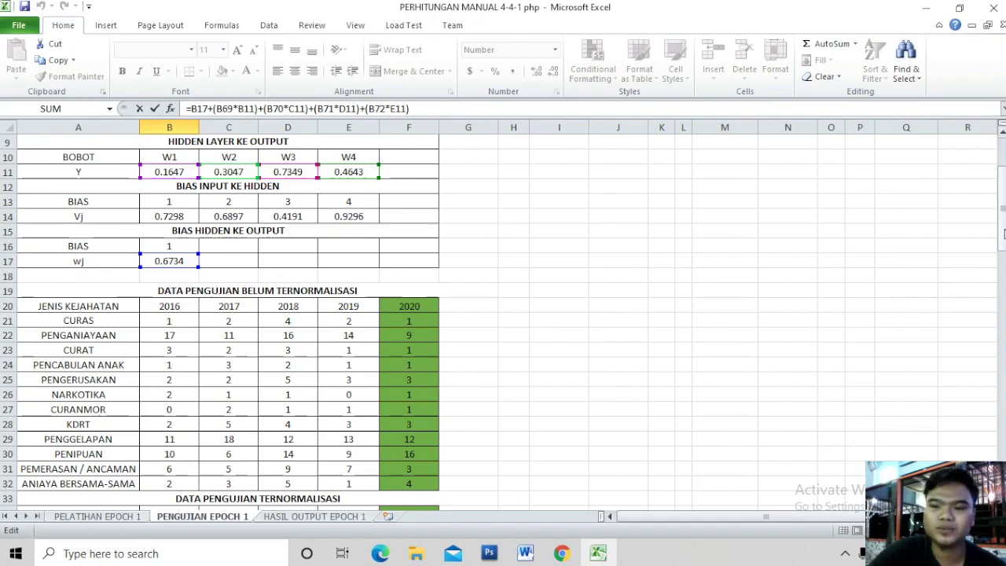
pyautogui.moveTo(1002, 234); pyautogui.dragTo(1002, 346)
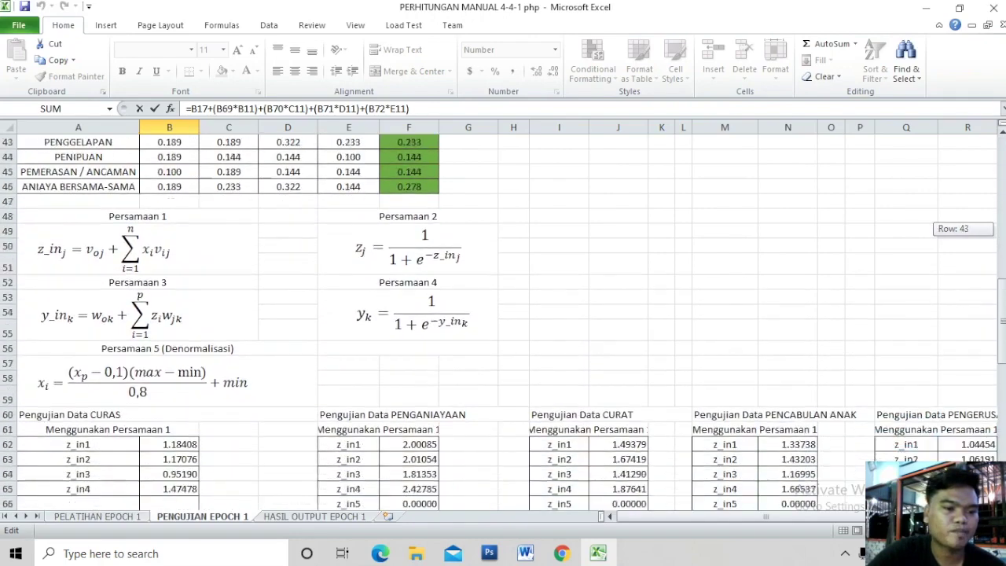
pyautogui.moveTo(1002, 345); pyautogui.dragTo(1002, 363)
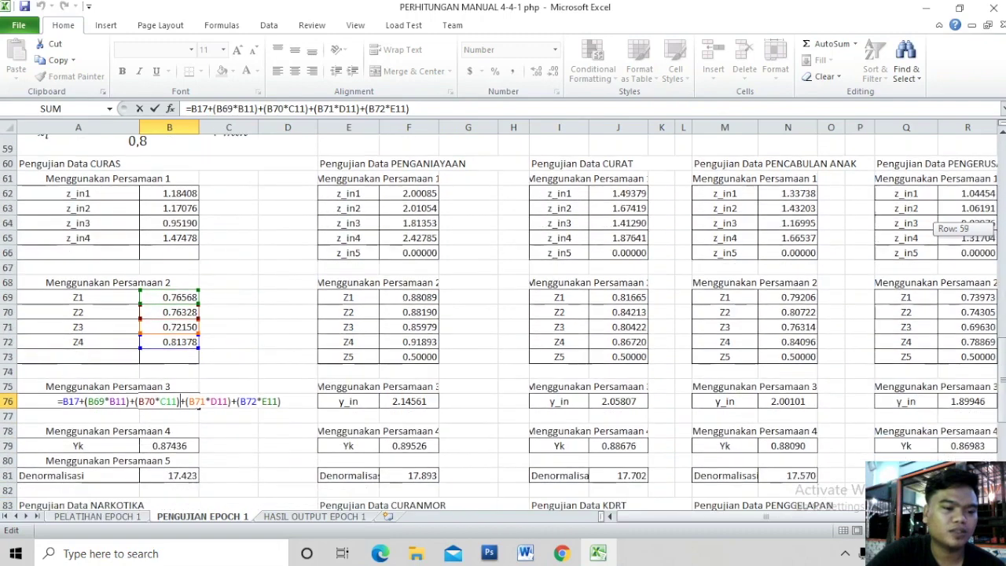
pyautogui.moveTo(1003, 227); pyautogui.dragTo(1003, 233)
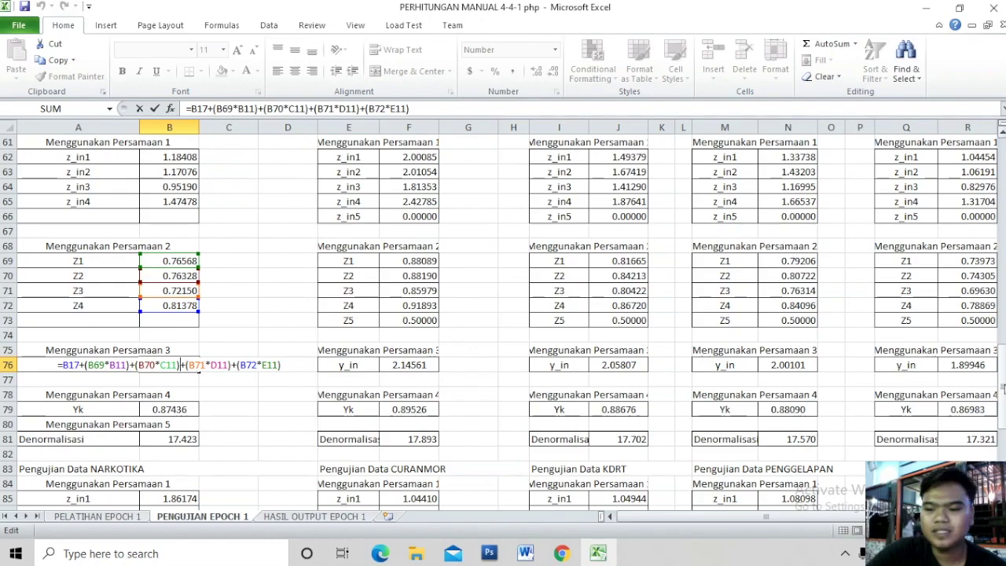
pyautogui.moveTo(1002, 387); pyautogui.dragTo(995, 185)
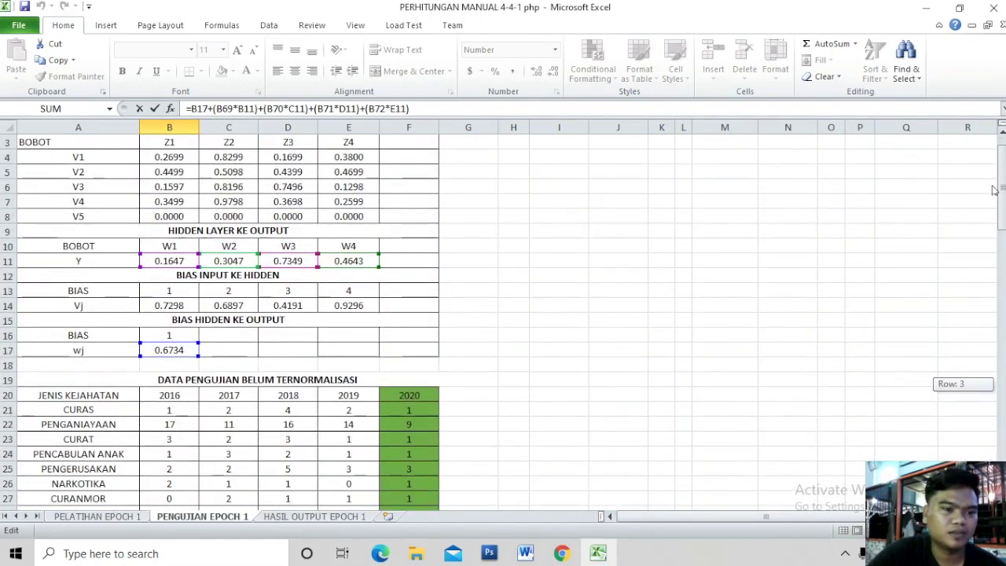
pyautogui.moveTo(994, 185); pyautogui.dragTo(995, 189)
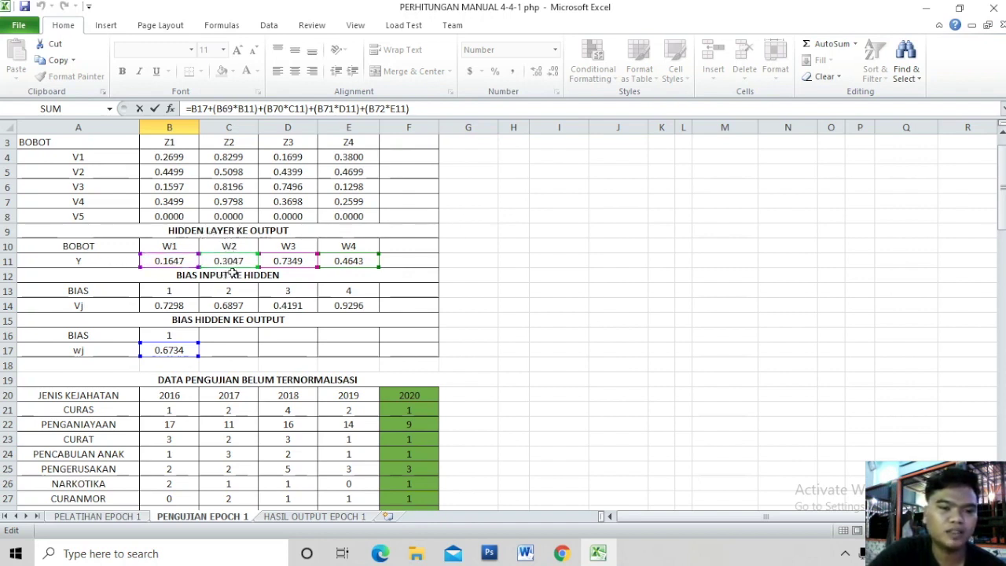
pyautogui.moveTo(1003, 212); pyautogui.dragTo(999, 378)
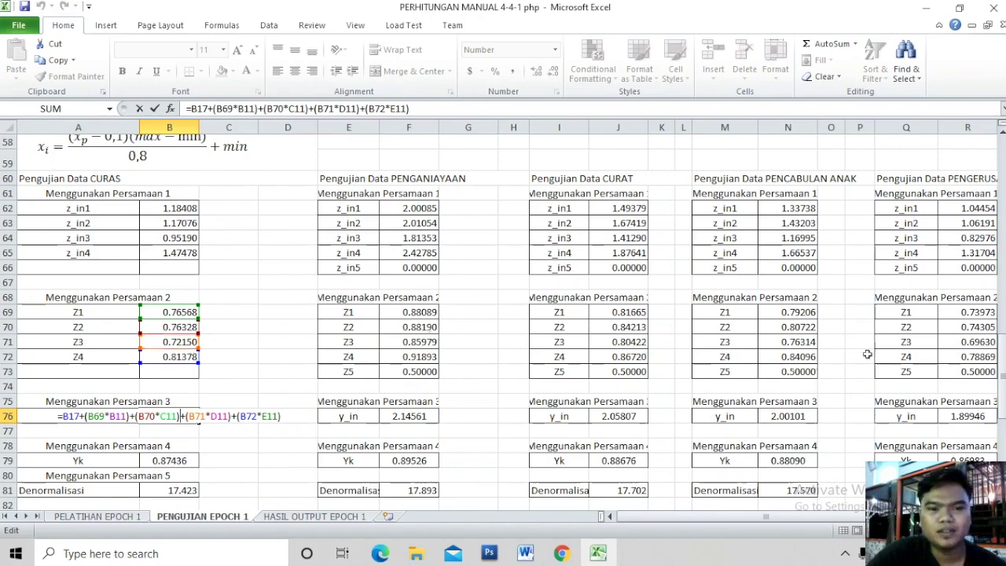
pyautogui.moveTo(1002, 371)
pyautogui.mouseDown()
pyautogui.moveTo(1002, 216)
pyautogui.moveTo(799, 161)
pyautogui.mouseUp()
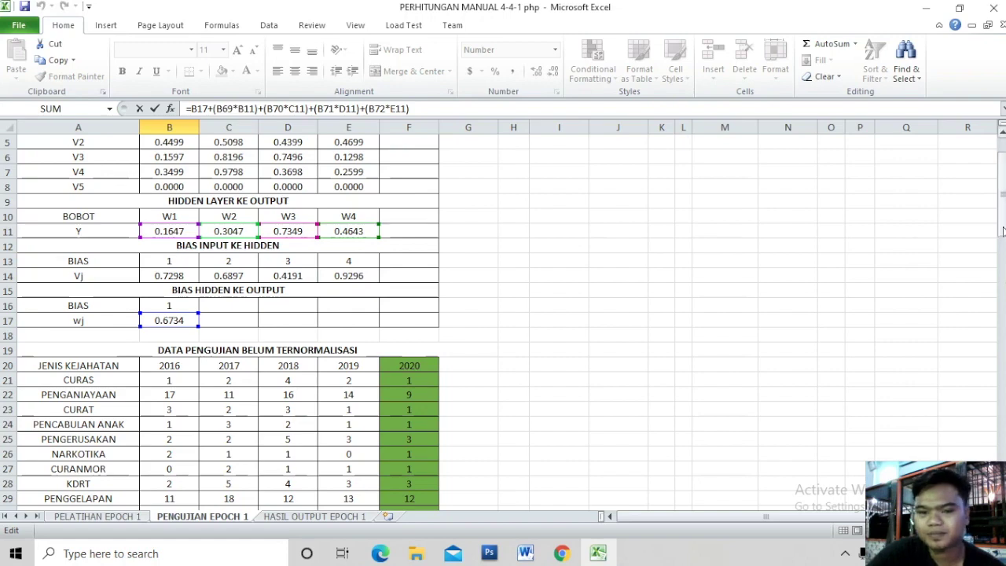
pyautogui.moveTo(1002, 231); pyautogui.dragTo(1002, 247)
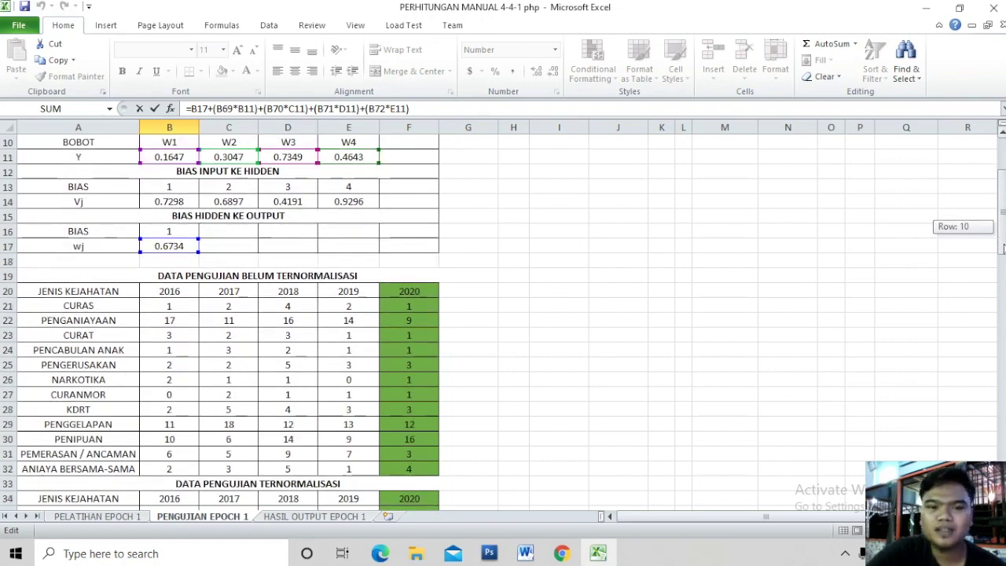
pyautogui.moveTo(1002, 248); pyautogui.dragTo(1002, 272)
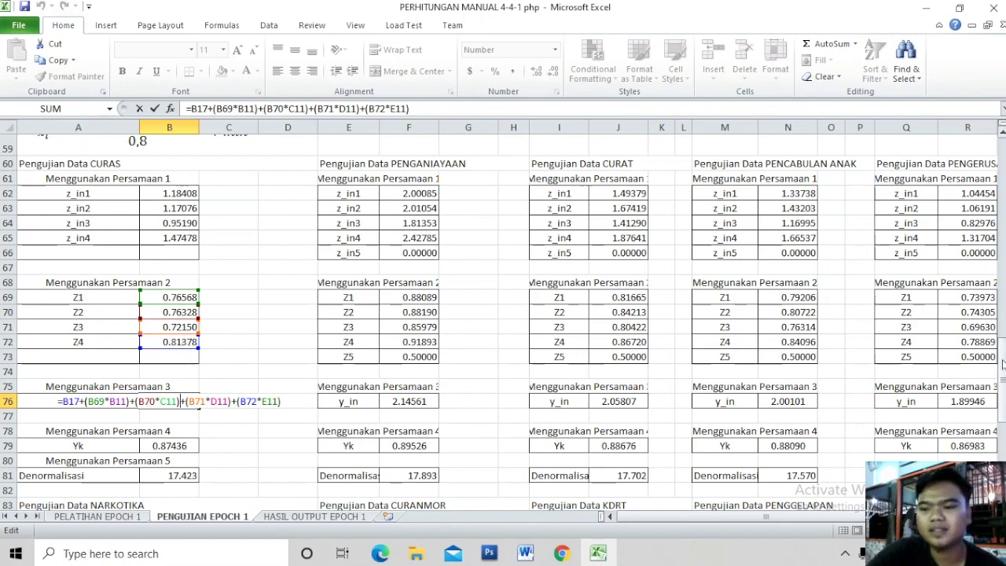
pyautogui.moveTo(1001, 363); pyautogui.dragTo(987, 191)
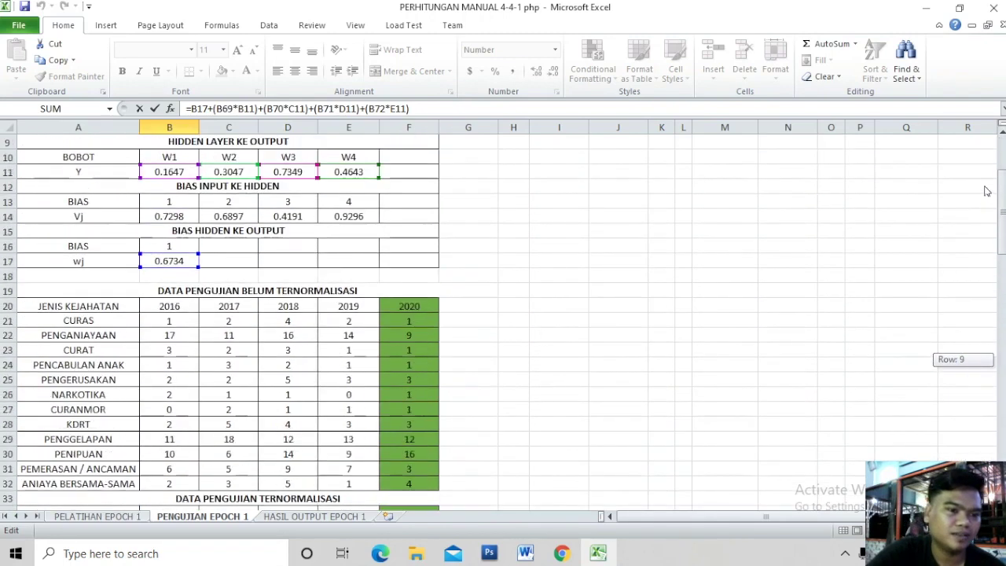
pyautogui.moveTo(987, 191); pyautogui.dragTo(986, 162)
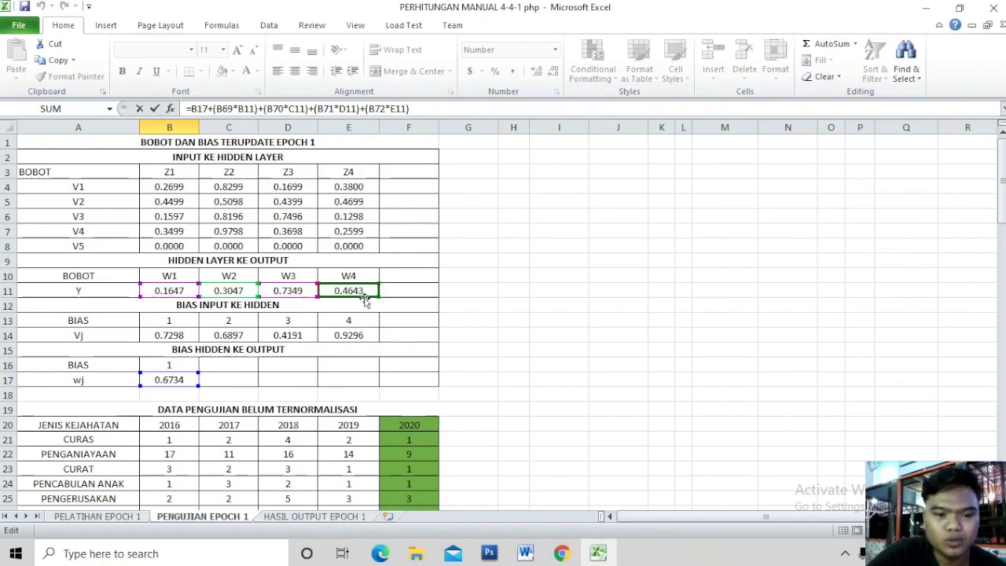
pyautogui.moveTo(1001, 213); pyautogui.dragTo(996, 450)
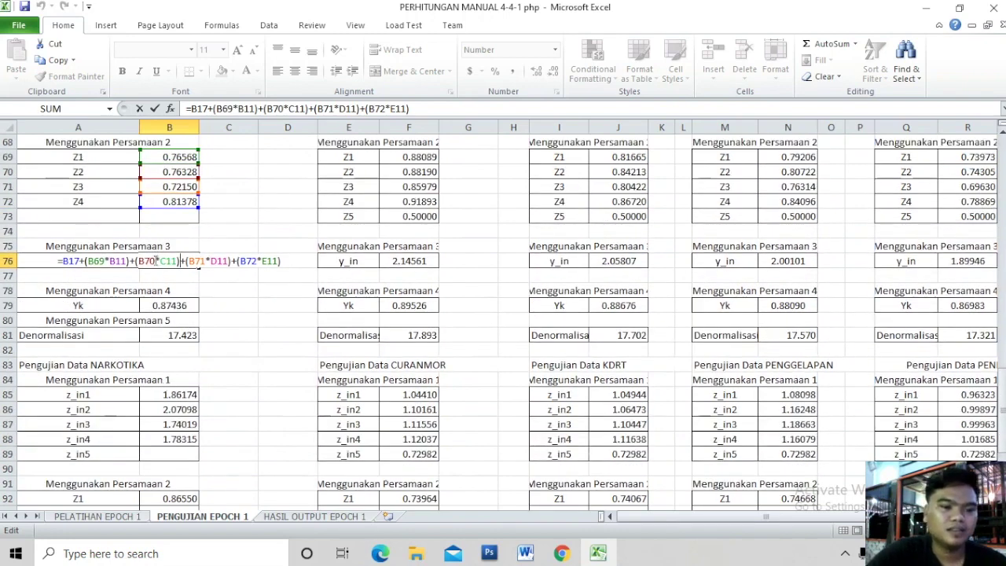
pyautogui.press('Return')
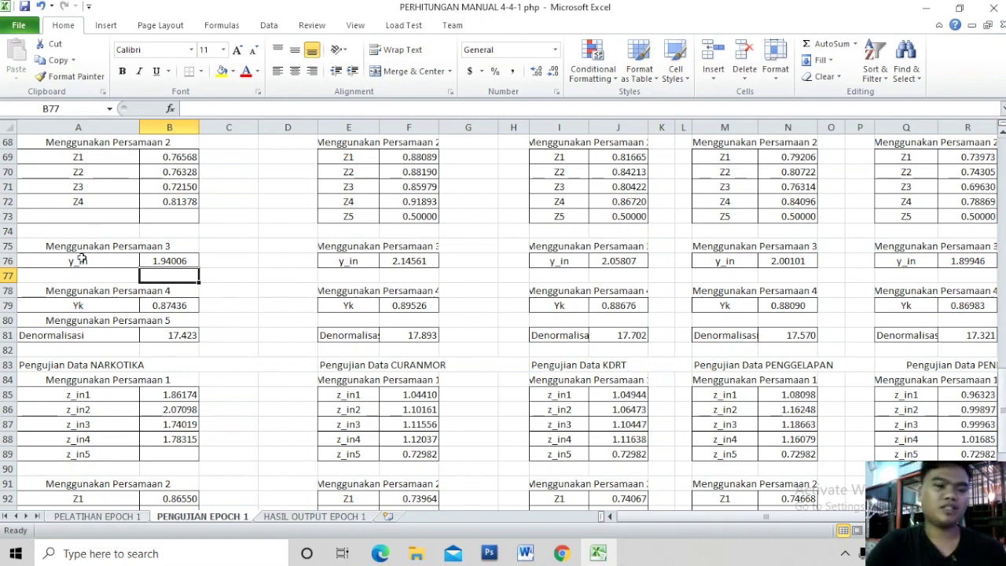
# Open the CURAS Yk formula =1/(1+EXP(-(B76))) and commit it, giving 0.87436
pyautogui.doubleClick(152, 305)
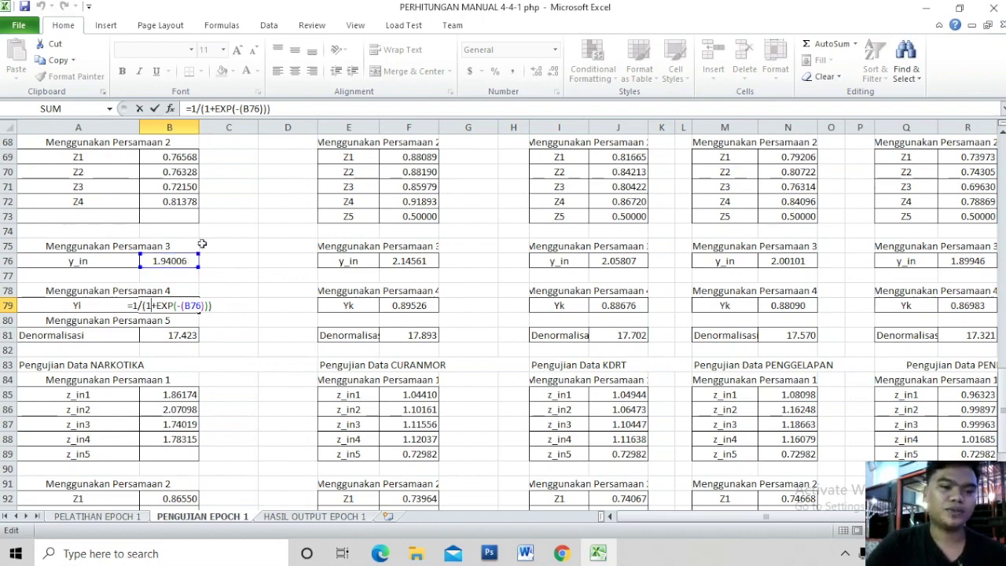
pyautogui.press('Return')
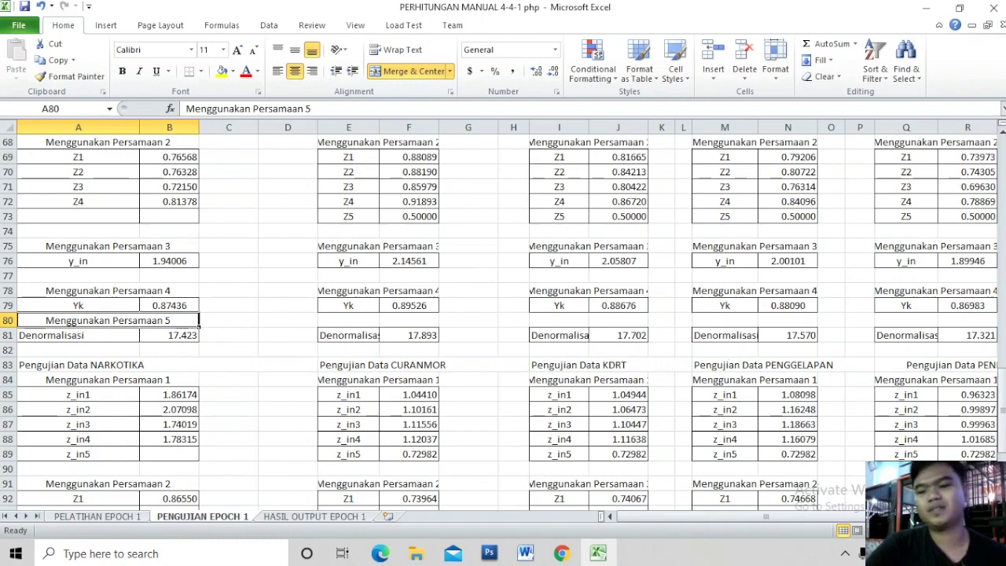
# Review the Persamaan 5 denormalisation equation, then select the CURAS denormalised prediction cell
pyautogui.scroll(1, 864, 266)
pyautogui.scroll(3, 864, 265)
pyautogui.scroll(4, 865, 266)
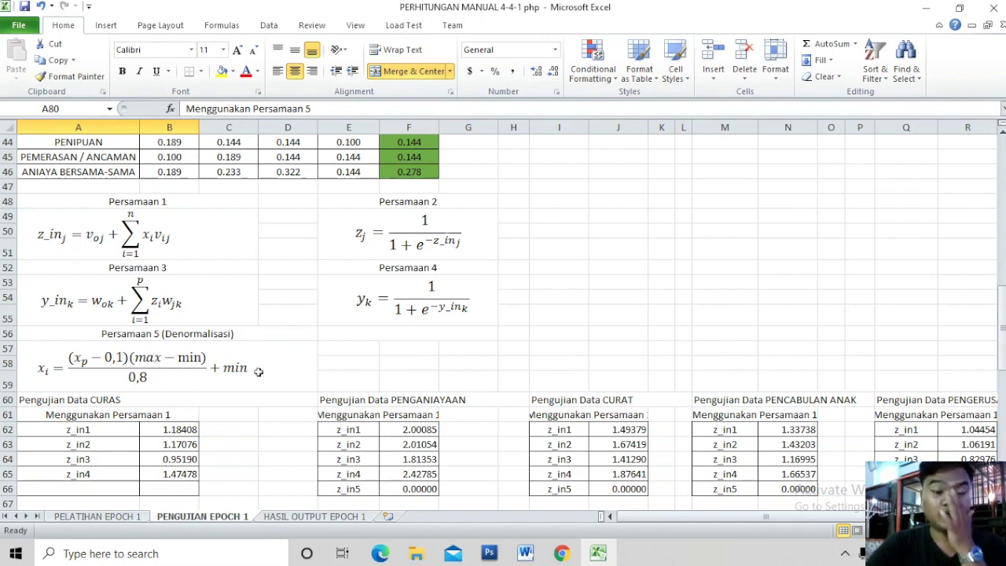
pyautogui.moveTo(1000, 310); pyautogui.dragTo(1000, 323)
pyautogui.click(170, 291)
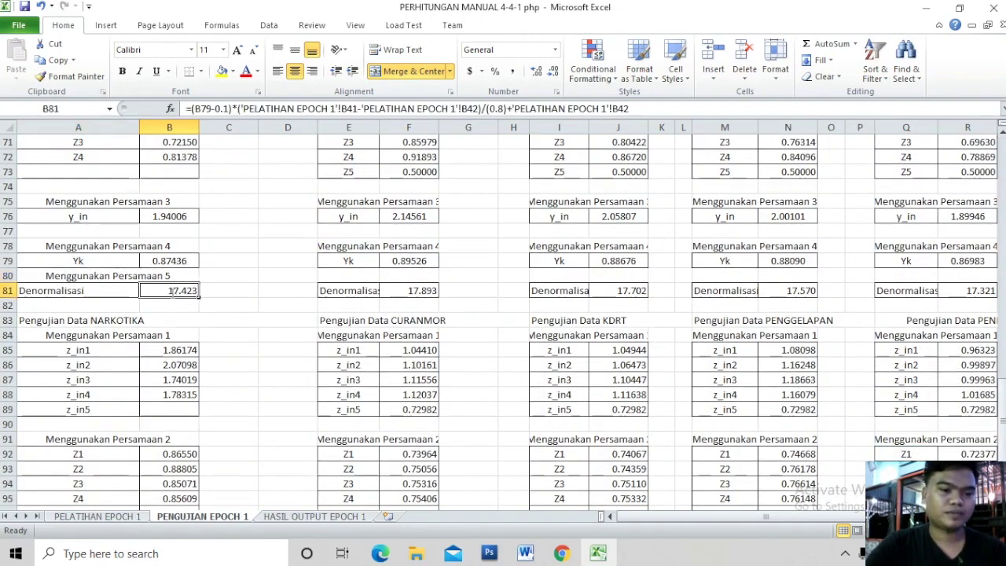
pyautogui.doubleClick(171, 291)
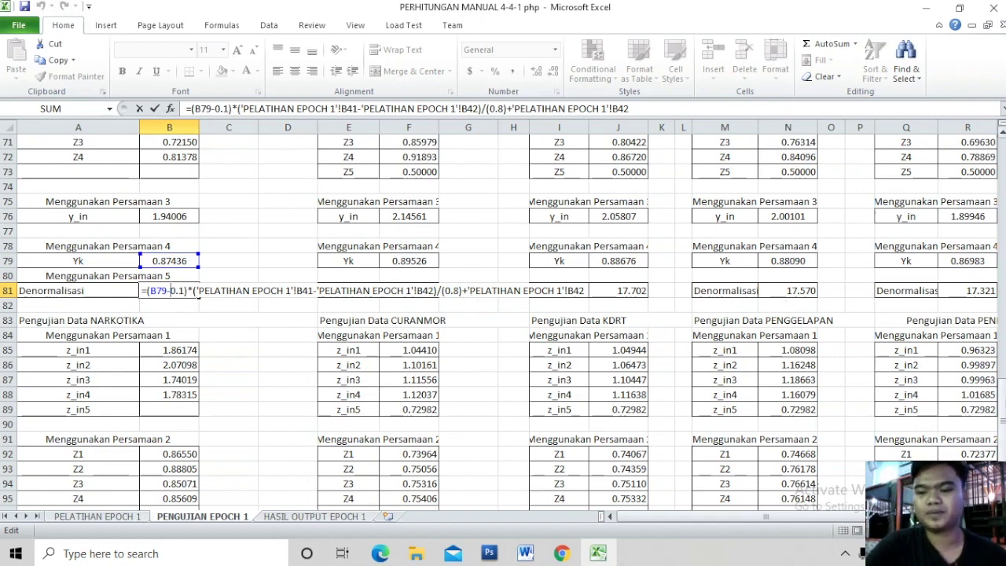
pyautogui.scroll(1, 1001, 402)
pyautogui.scroll(-1, 959, 369)
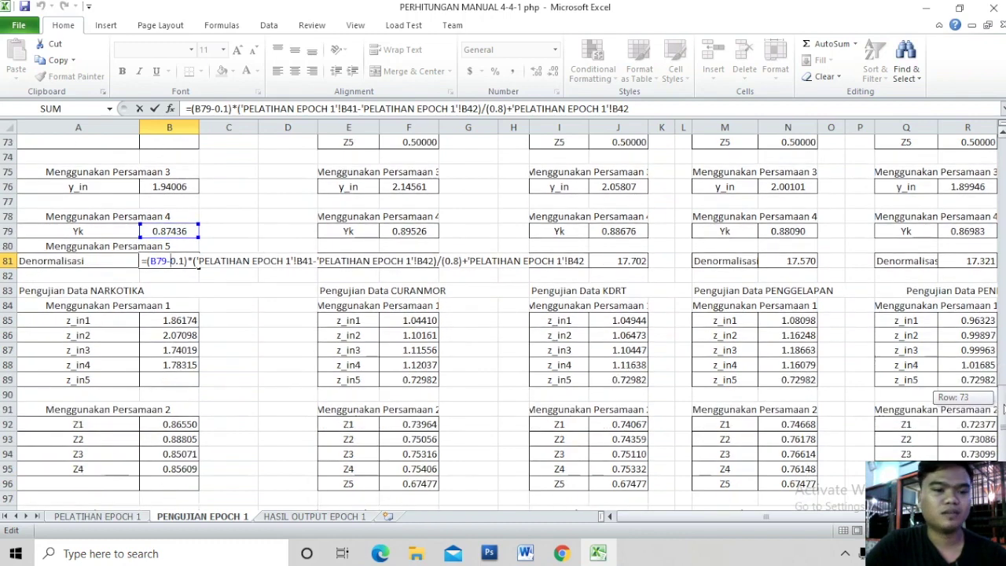
pyautogui.press('Return')
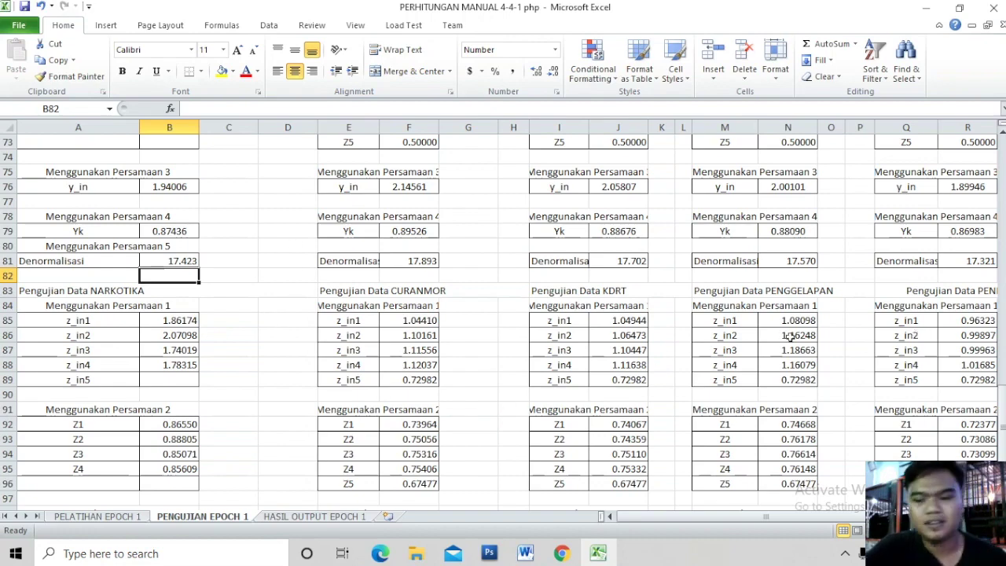
pyautogui.scroll(2, 369, 413)
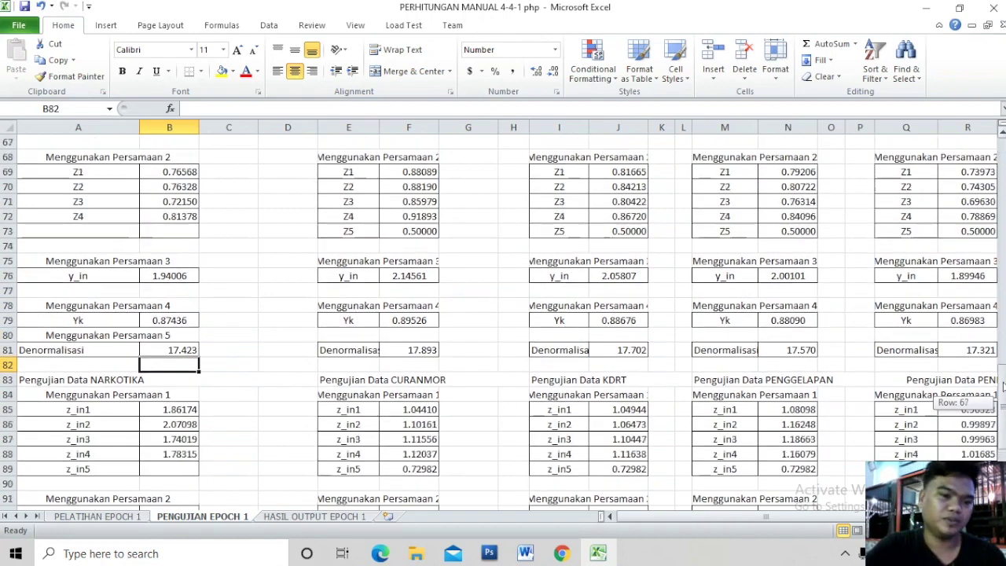
pyautogui.click(164, 352)
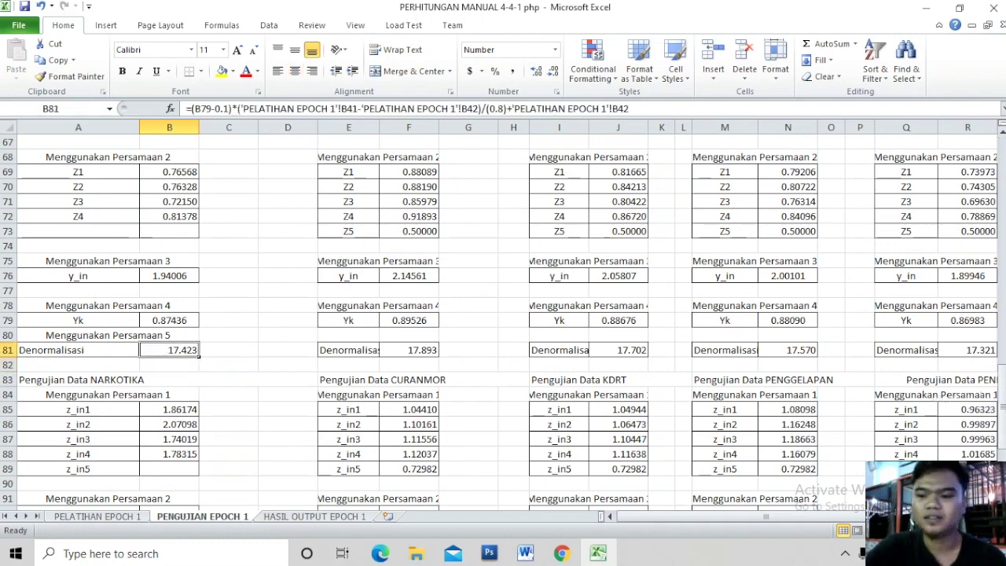
pyautogui.moveTo(1002, 409)
pyautogui.mouseDown()
pyautogui.moveTo(1003, 313)
pyautogui.moveTo(1003, 428)
pyautogui.mouseUp()
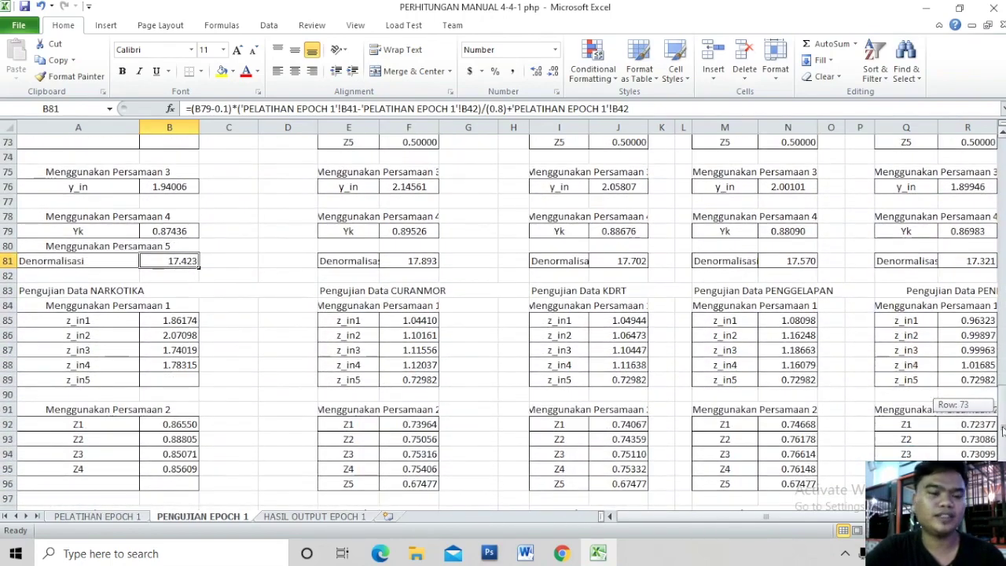
pyautogui.moveTo(1003, 429)
pyautogui.mouseDown()
pyautogui.moveTo(998, 289)
pyautogui.moveTo(1001, 330)
pyautogui.mouseUp()
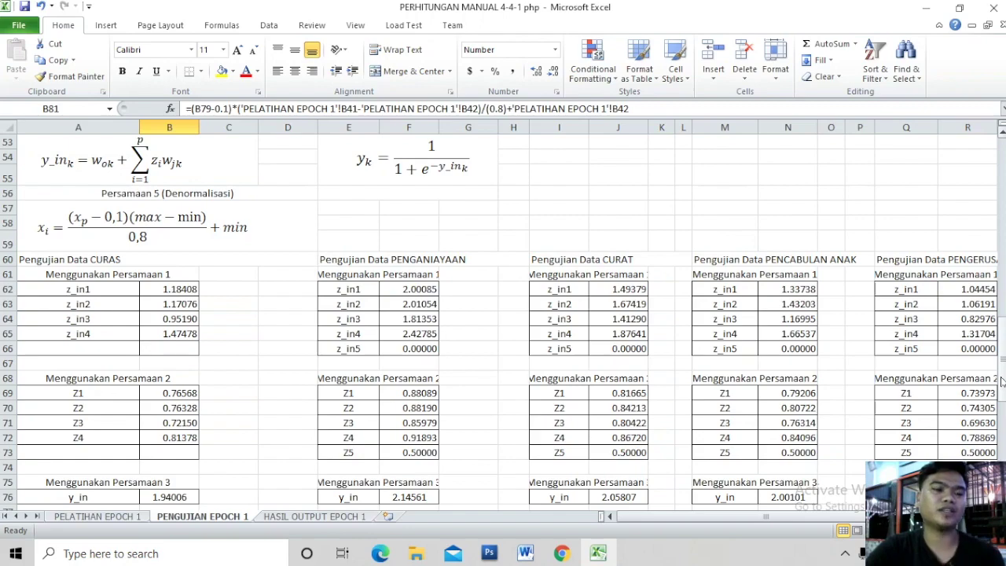
pyautogui.moveTo(1003, 379); pyautogui.dragTo(1001, 382)
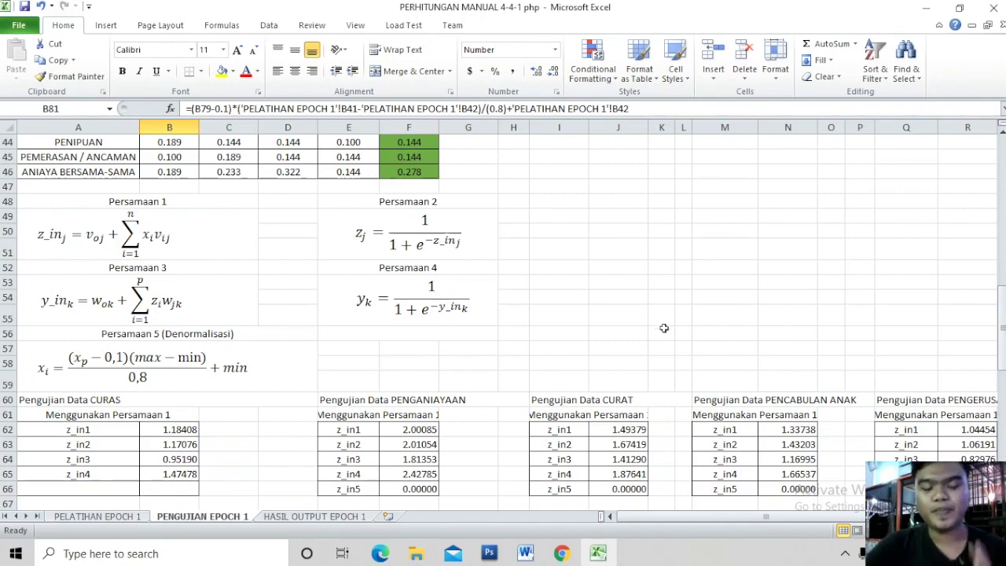
pyautogui.moveTo(1001, 346); pyautogui.dragTo(1002, 361)
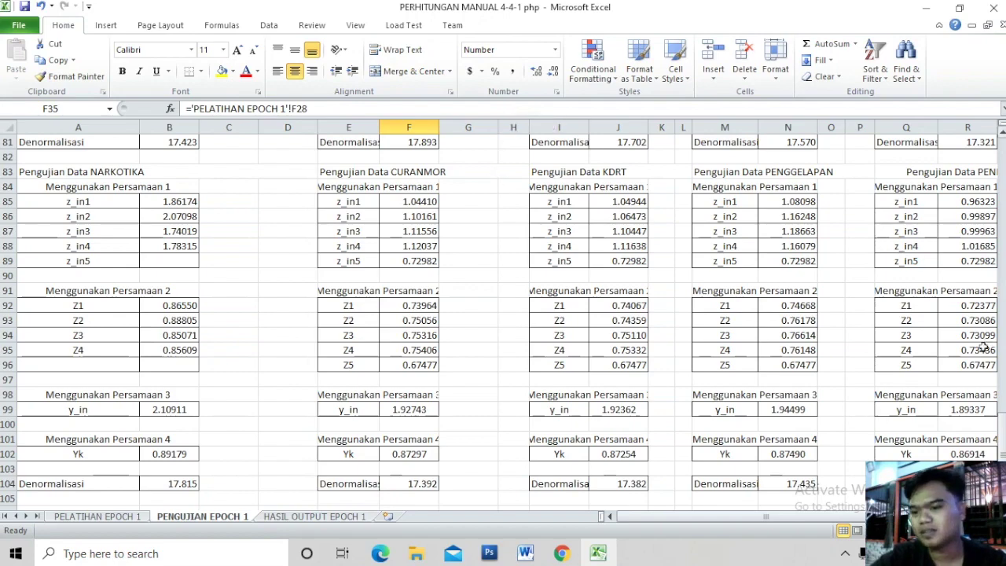
pyautogui.scroll(2, 1001, 425)
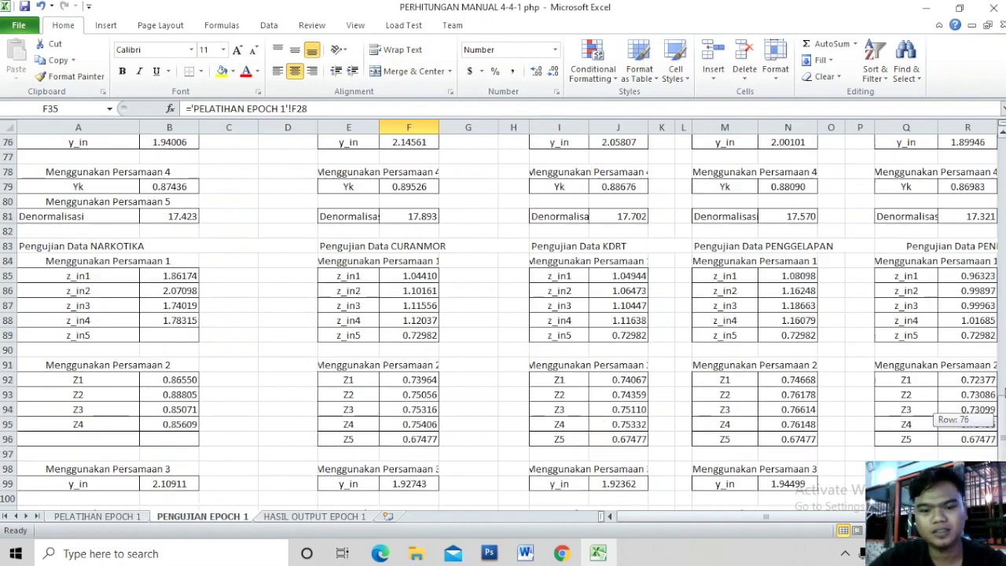
pyautogui.scroll(19, 313, 503)
# Switch to HASIL OUTPUT EPOCH 1 and open the CURAS Error formula =B2-C2
pyautogui.click(312, 517)
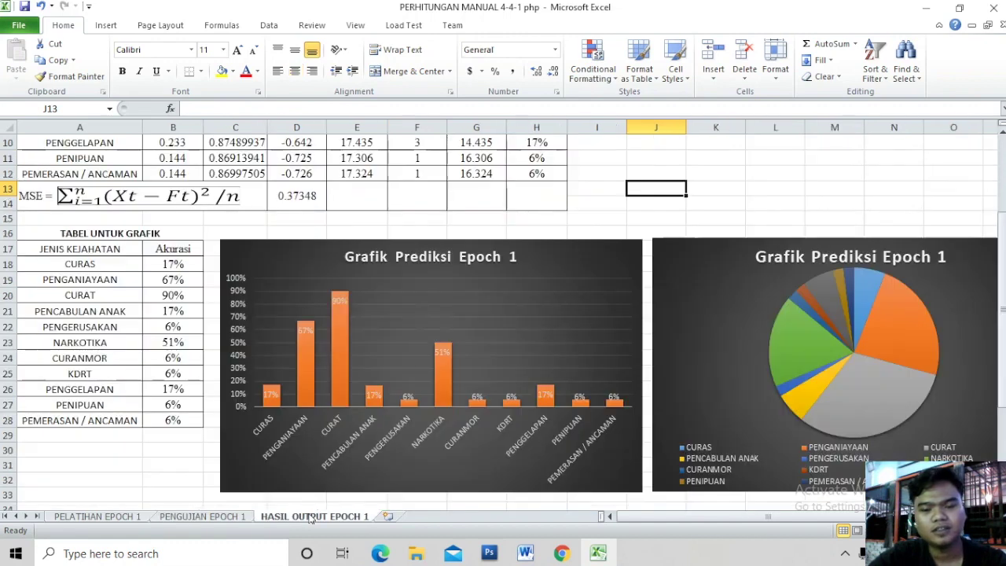
pyautogui.moveTo(1000, 383); pyautogui.dragTo(1001, 371)
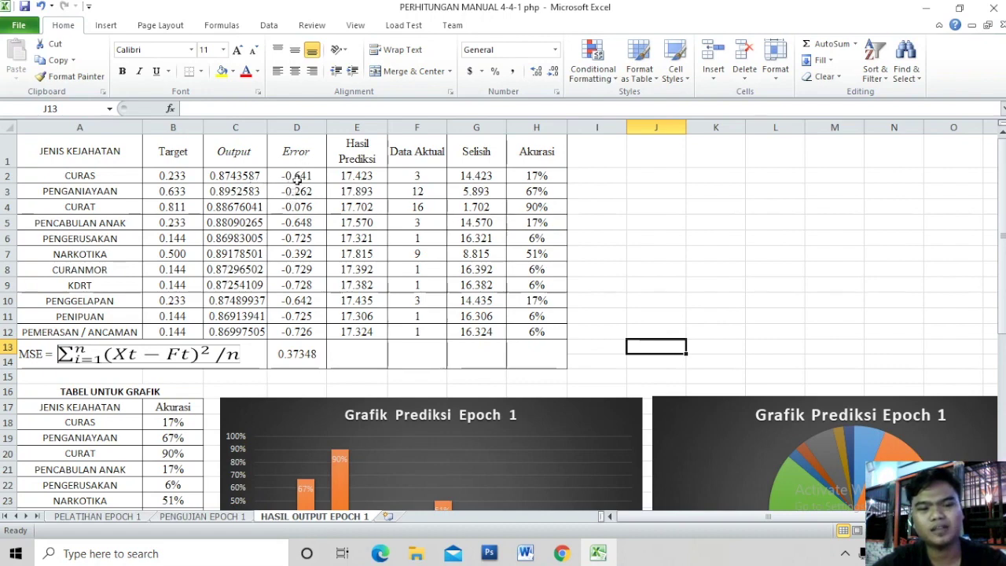
pyautogui.doubleClick(298, 177)
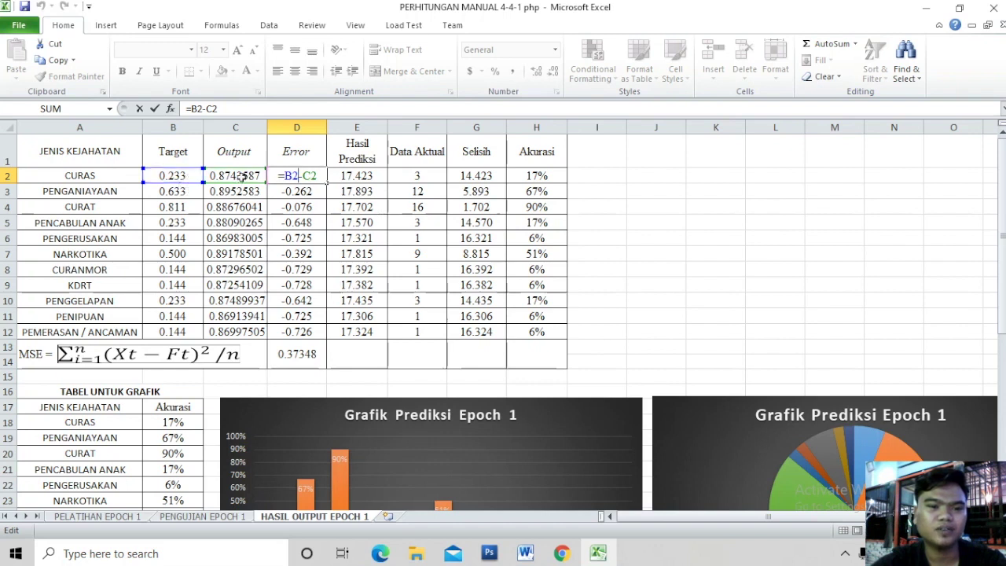
pyautogui.press('Return')
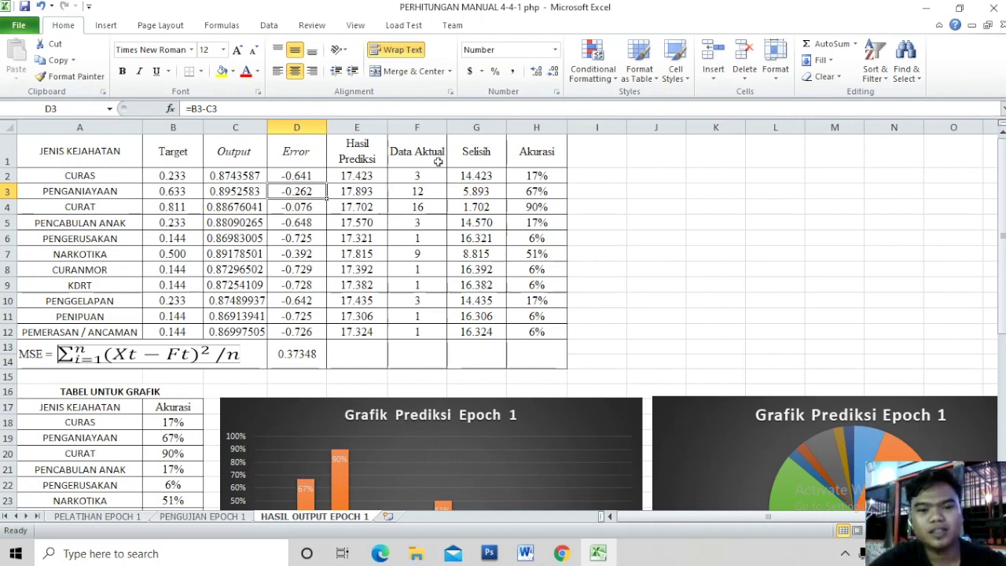
pyautogui.click(421, 176)
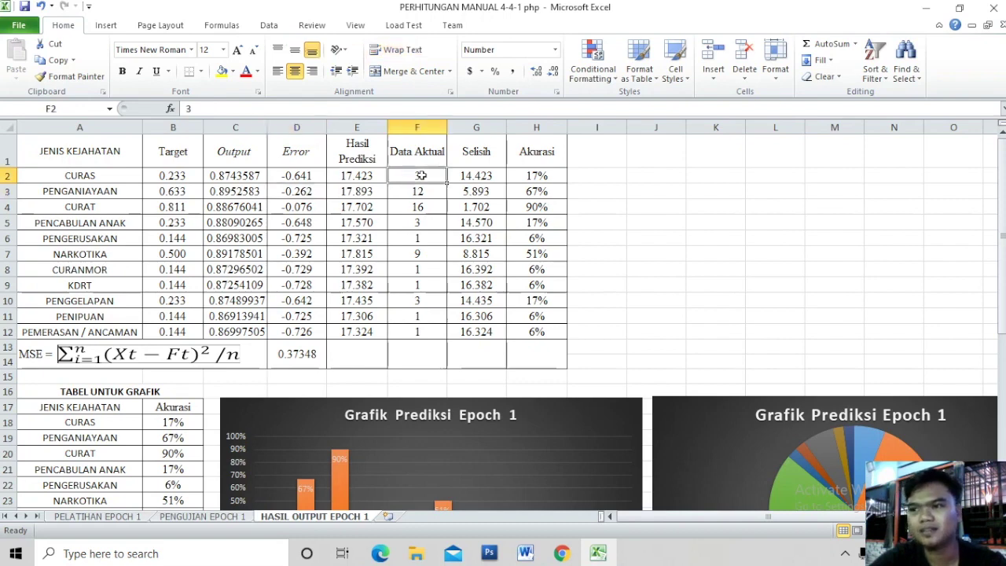
pyautogui.click(477, 174)
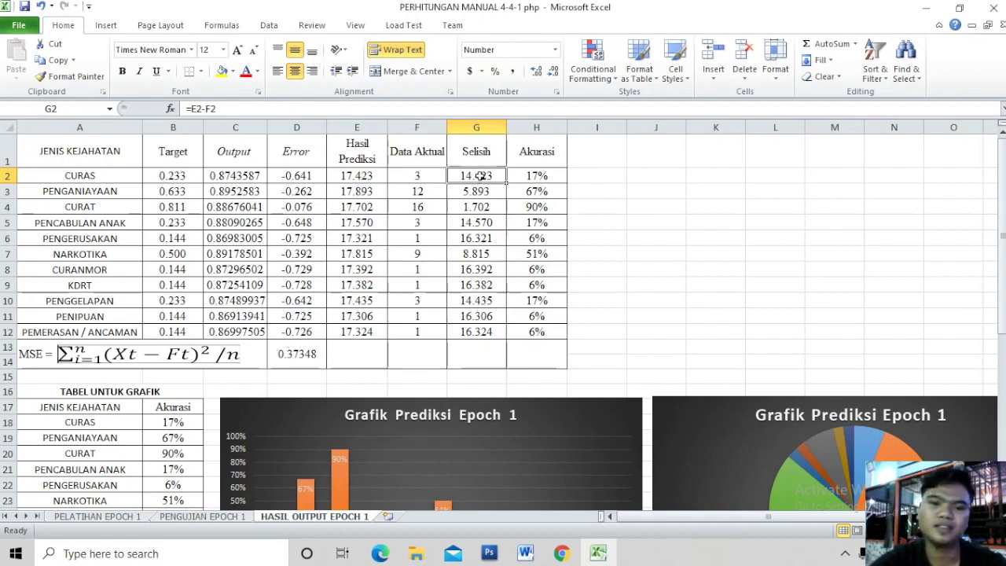
pyautogui.click(547, 176)
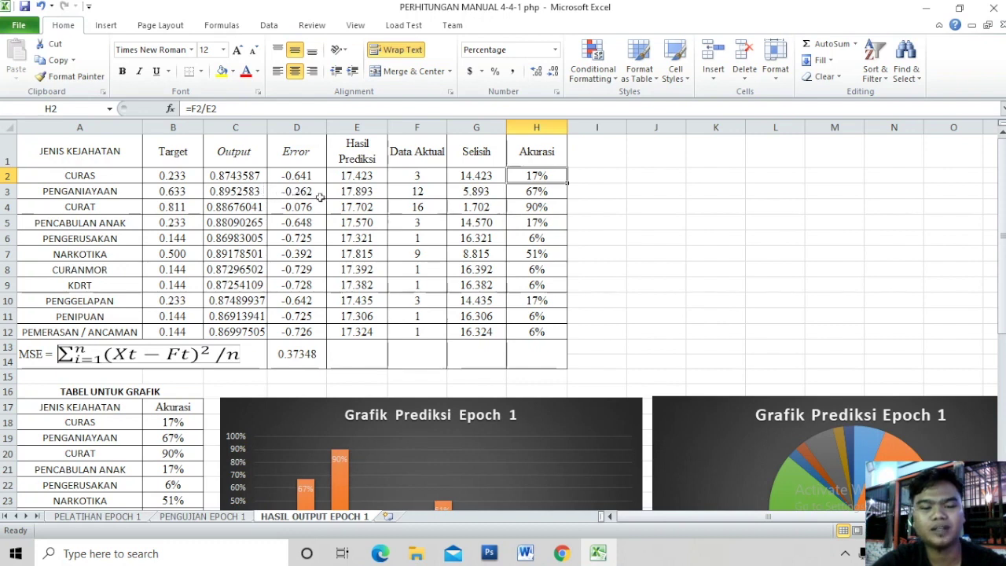
# View the D3 Error formula =B3-C3 unchanged, then switch to the PENGUJIAN EPOCH 1 sheet
pyautogui.doubleClick(313, 194)
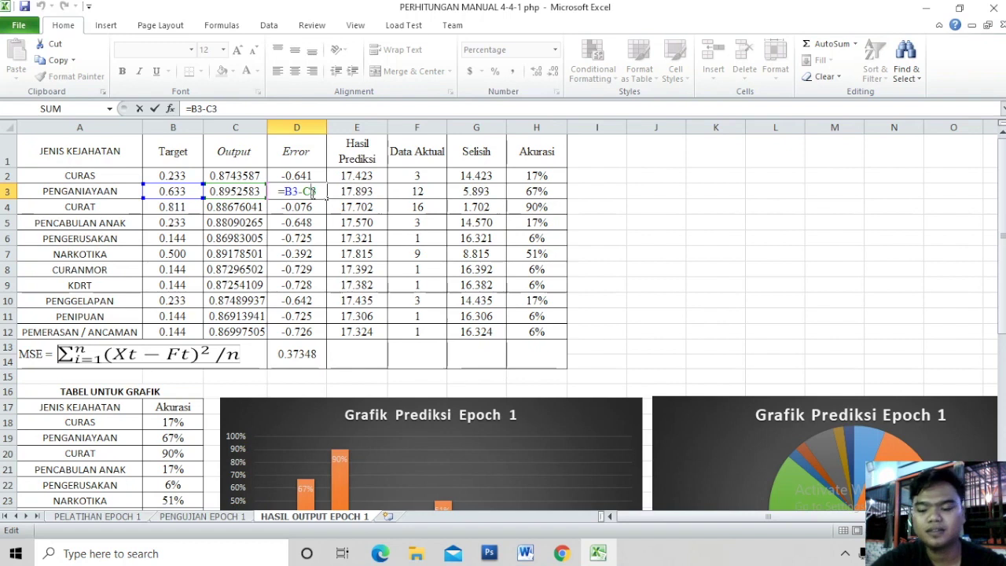
pyautogui.press('Return')
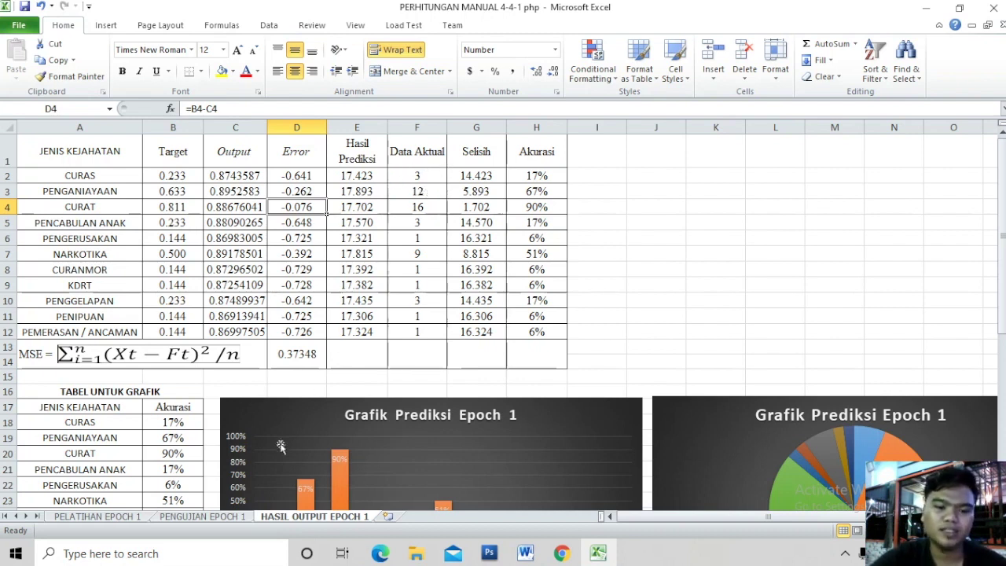
pyautogui.click(203, 517)
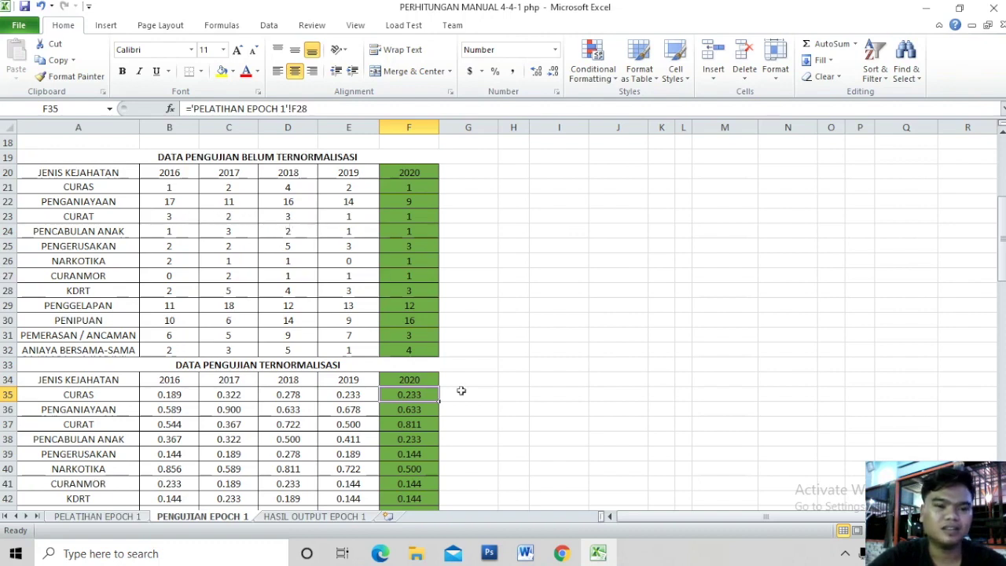
# Scroll through the PENGUJIAN EPOCH 1 test data, then return to HASIL OUTPUT EPOCH 1
pyautogui.scroll(-2, 512, 373)
pyautogui.scroll(-2, 512, 372)
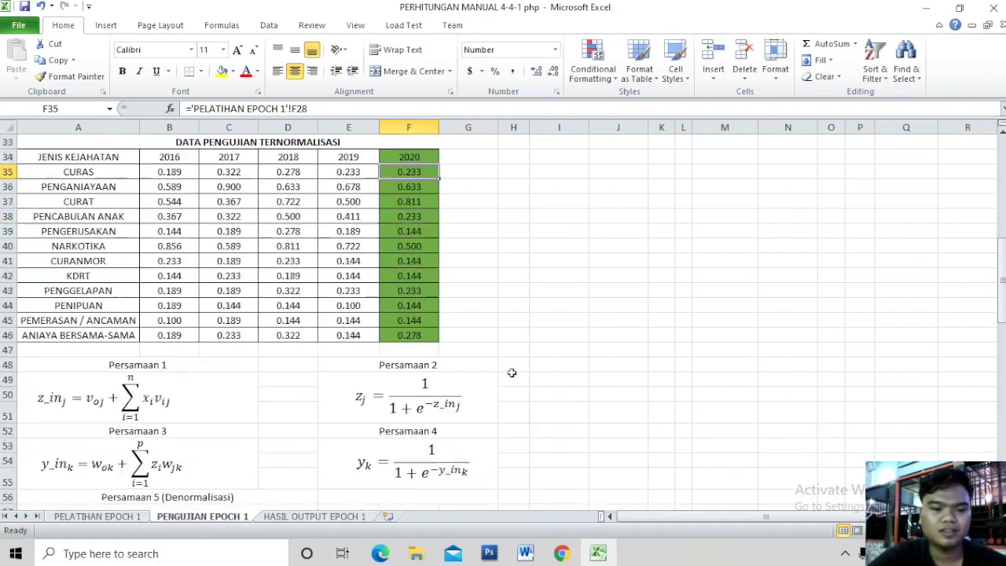
pyautogui.scroll(1, 511, 373)
pyautogui.click(318, 517)
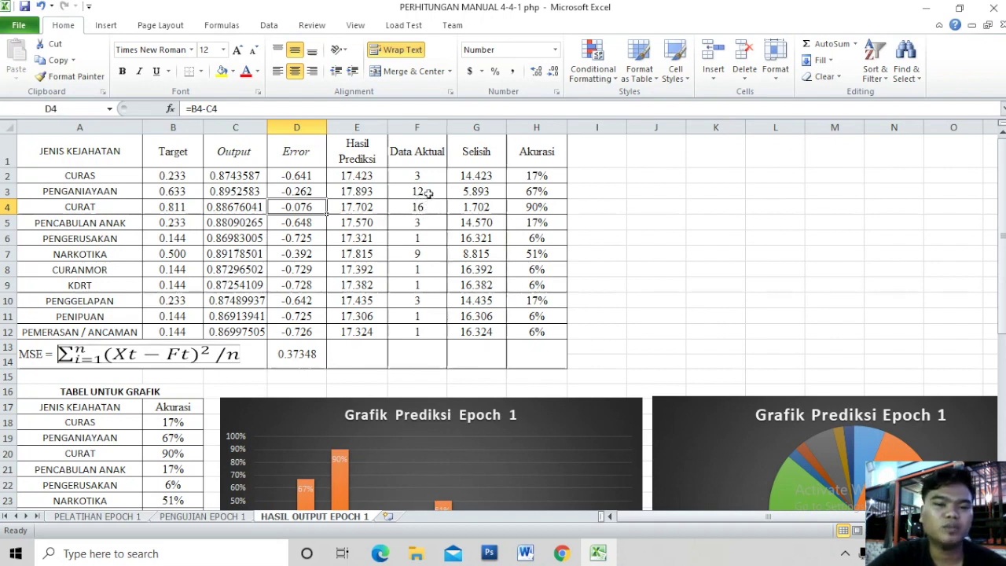
pyautogui.click(425, 194)
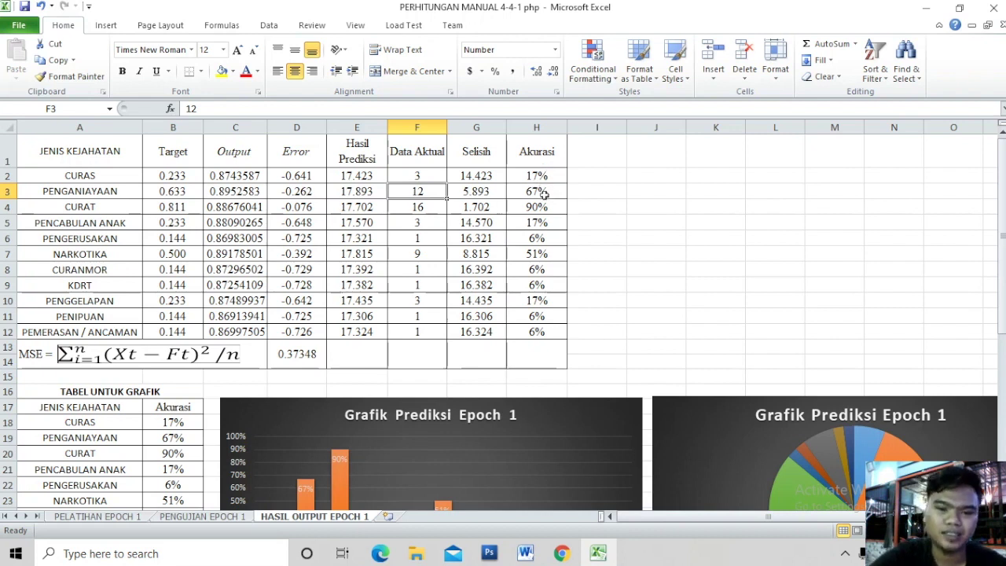
pyautogui.click(297, 220)
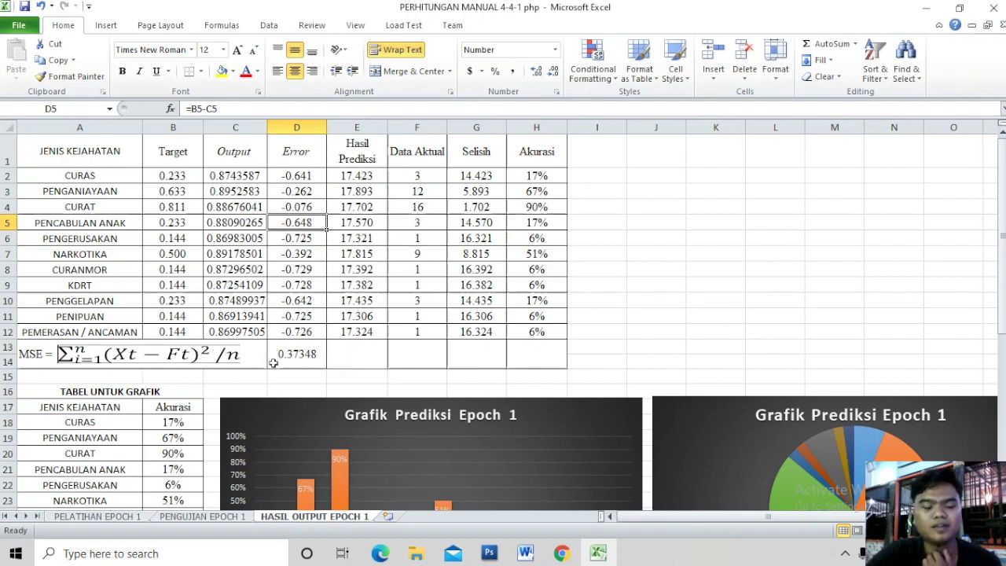
pyautogui.click(288, 358)
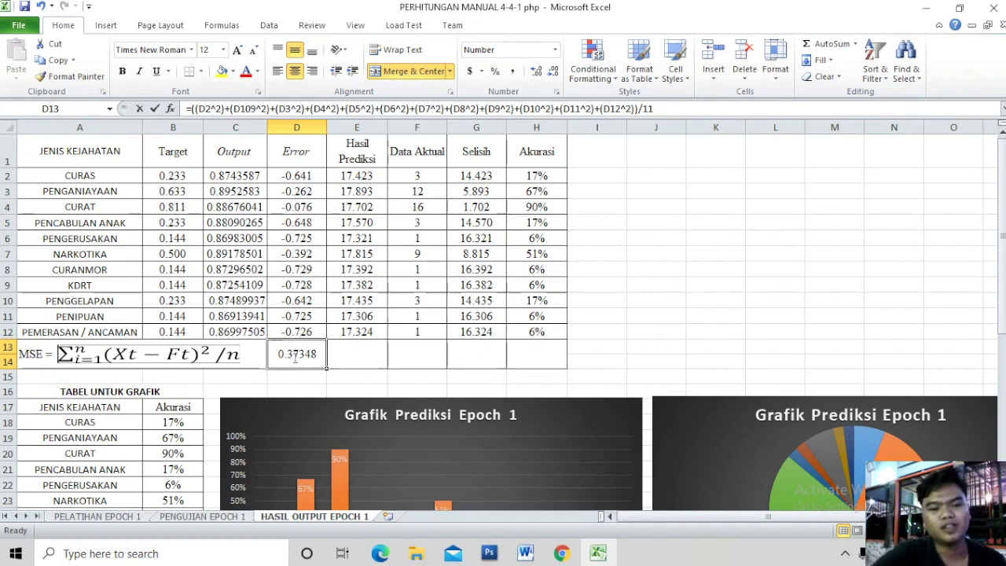
pyautogui.doubleClick(295, 356)
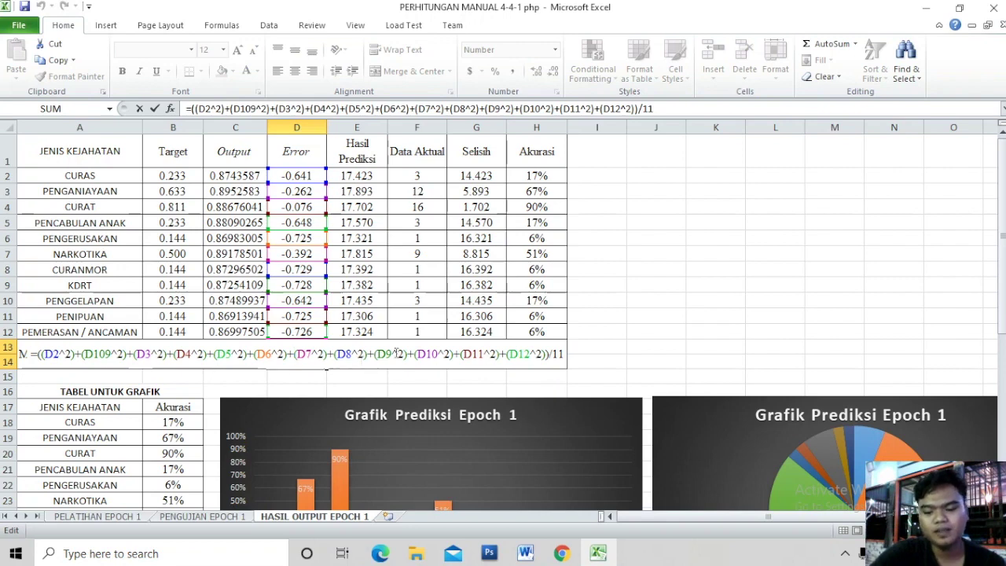
pyautogui.press('Return')
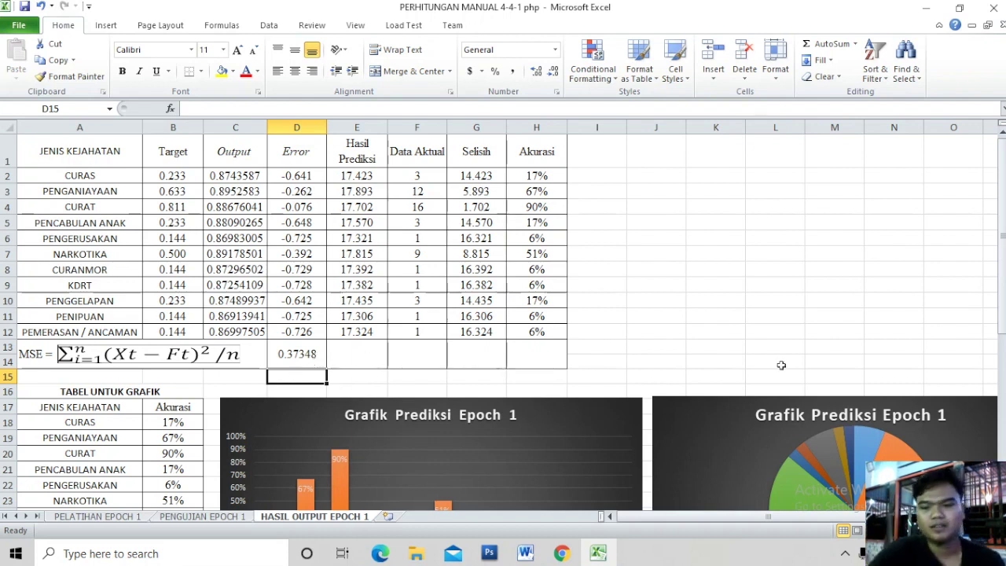
pyautogui.moveTo(1003, 271); pyautogui.dragTo(1002, 282)
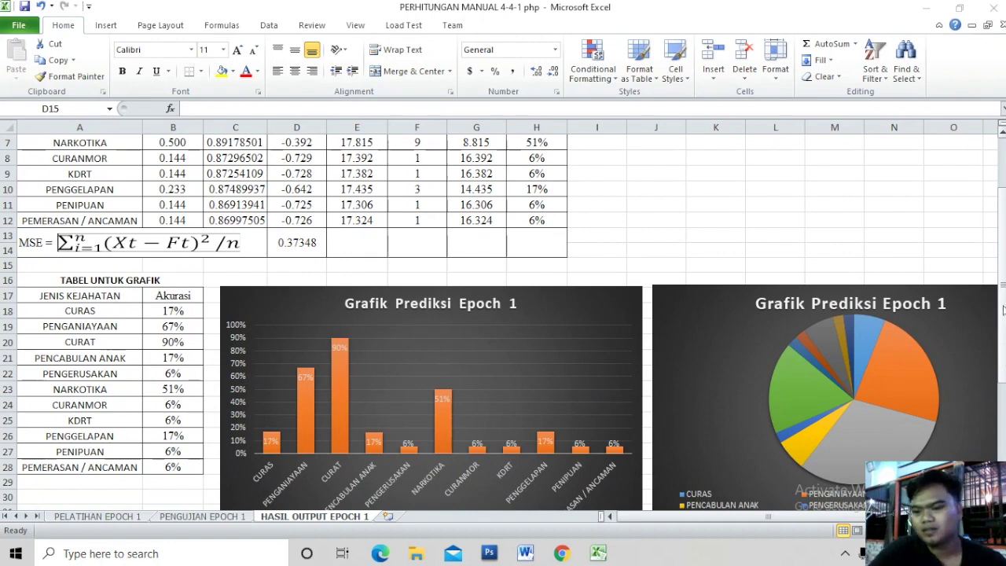
pyautogui.click(1002, 289)
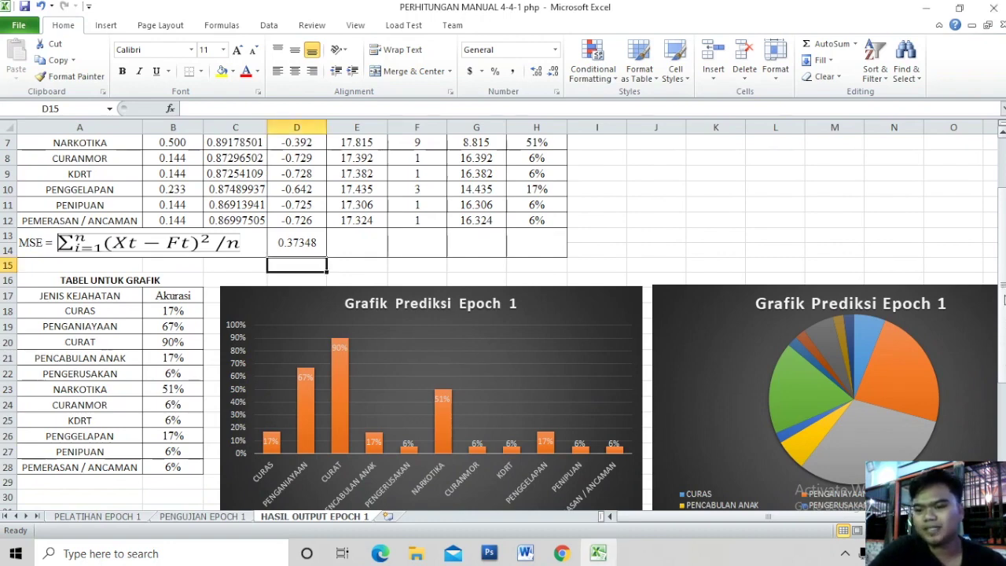
pyautogui.moveTo(1003, 299); pyautogui.dragTo(1003, 308)
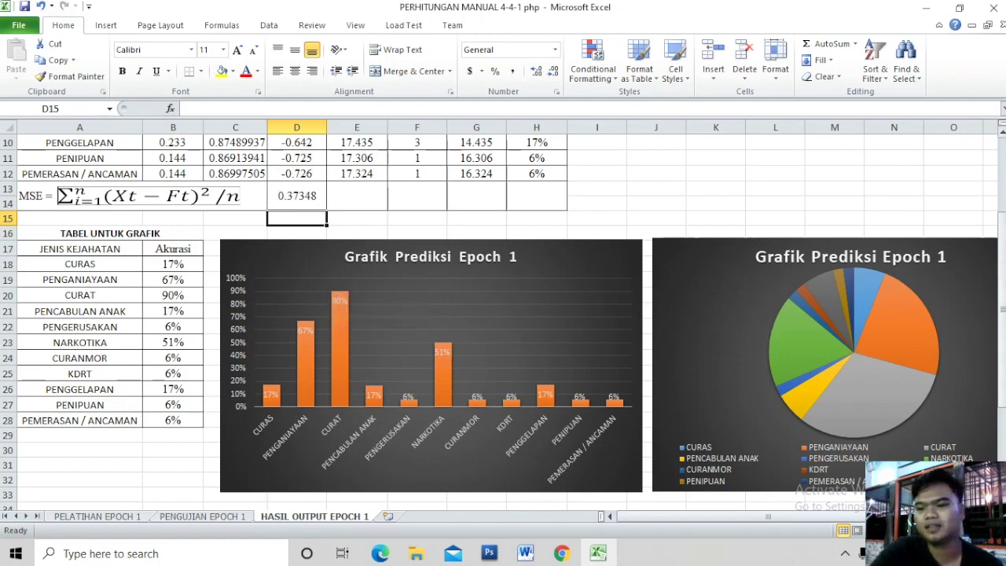
pyautogui.moveTo(1003, 241); pyautogui.dragTo(1002, 234)
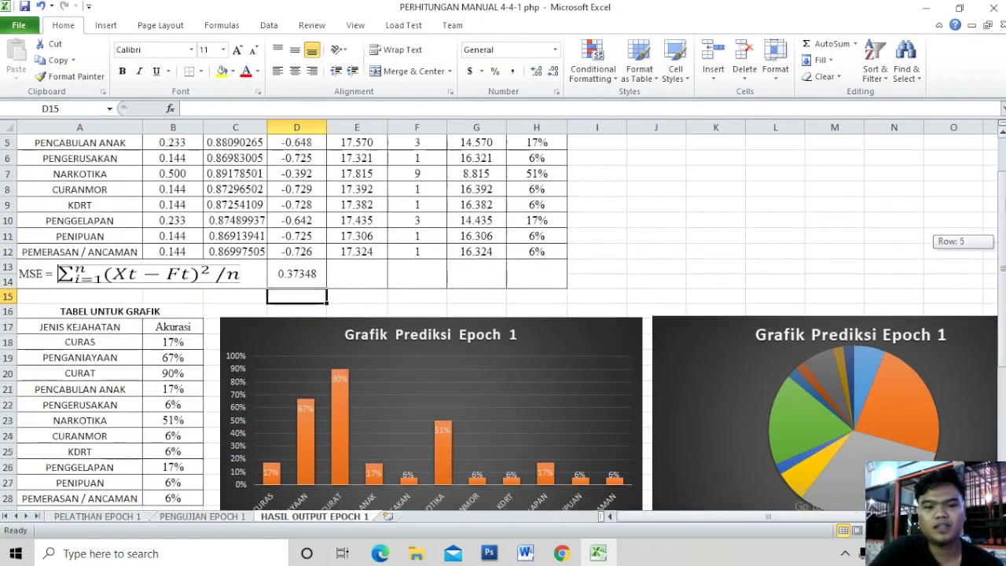
pyautogui.moveTo(1003, 234); pyautogui.dragTo(1003, 228)
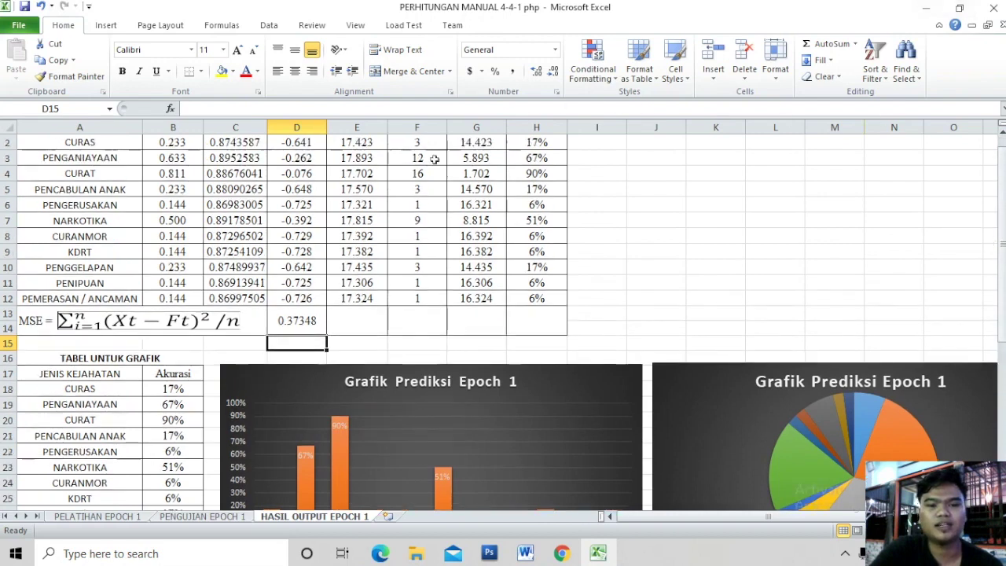
pyautogui.click(415, 174)
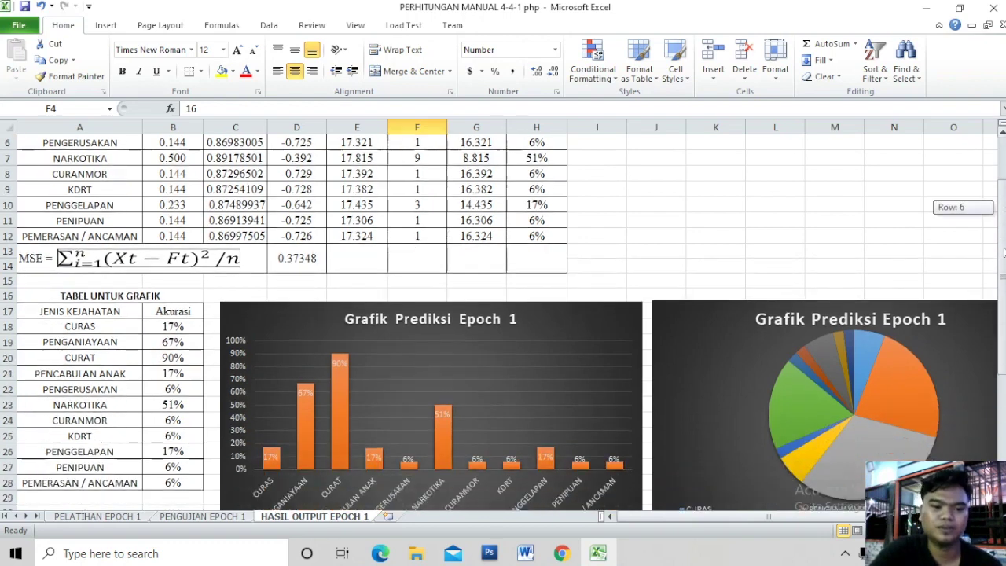
pyautogui.moveTo(1003, 211); pyautogui.dragTo(1003, 236)
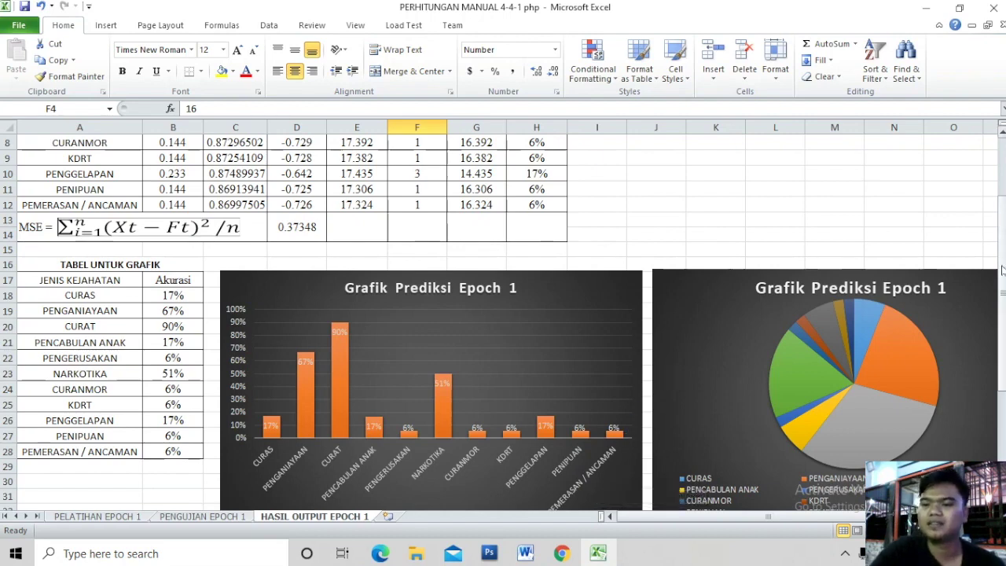
pyautogui.moveTo(1002, 270); pyautogui.dragTo(1002, 276)
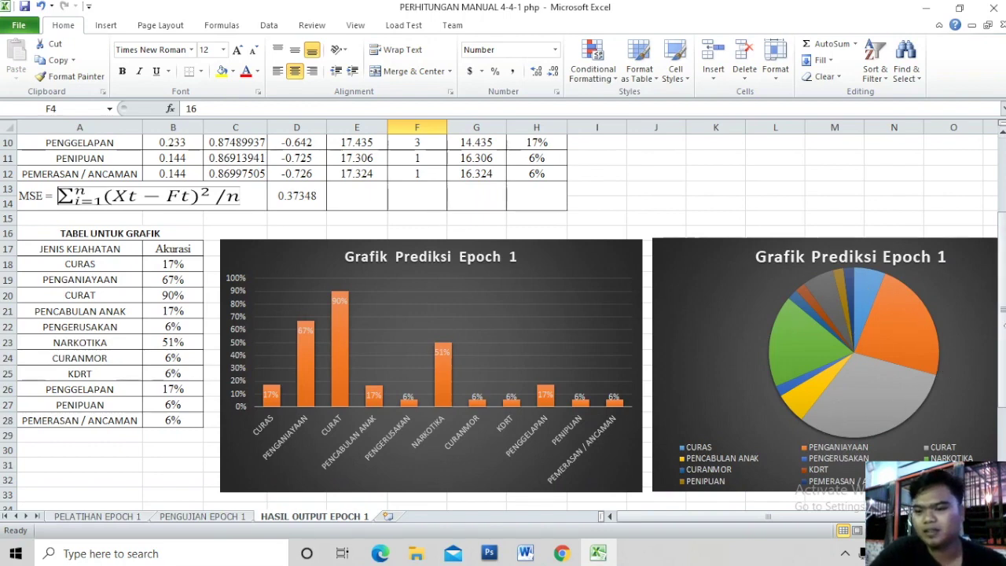
pyautogui.moveTo(1003, 327); pyautogui.dragTo(1003, 334)
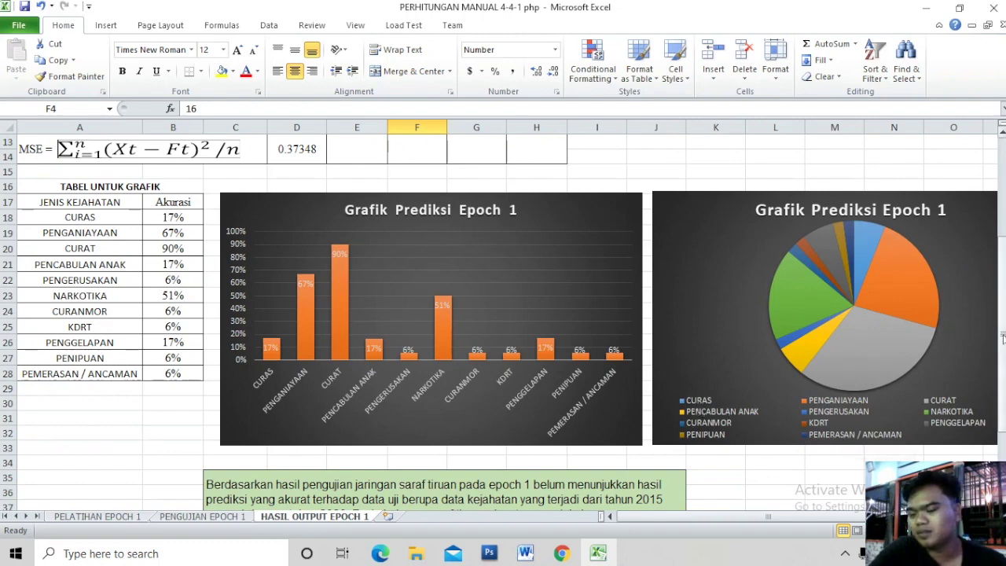
pyautogui.moveTo(1003, 337); pyautogui.dragTo(1003, 420)
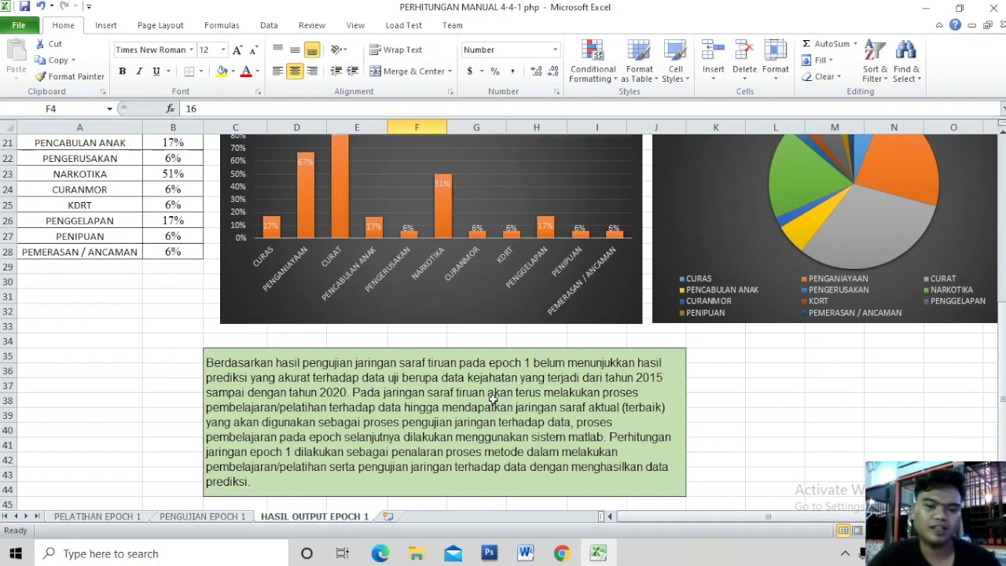
pyautogui.press('Up')
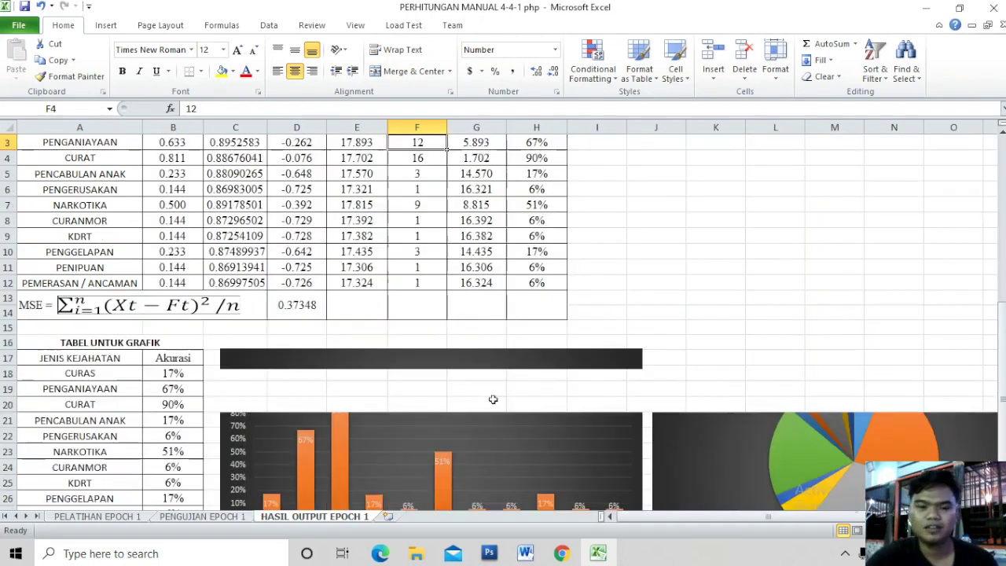
pyautogui.press('Up')
pyautogui.press('Up')
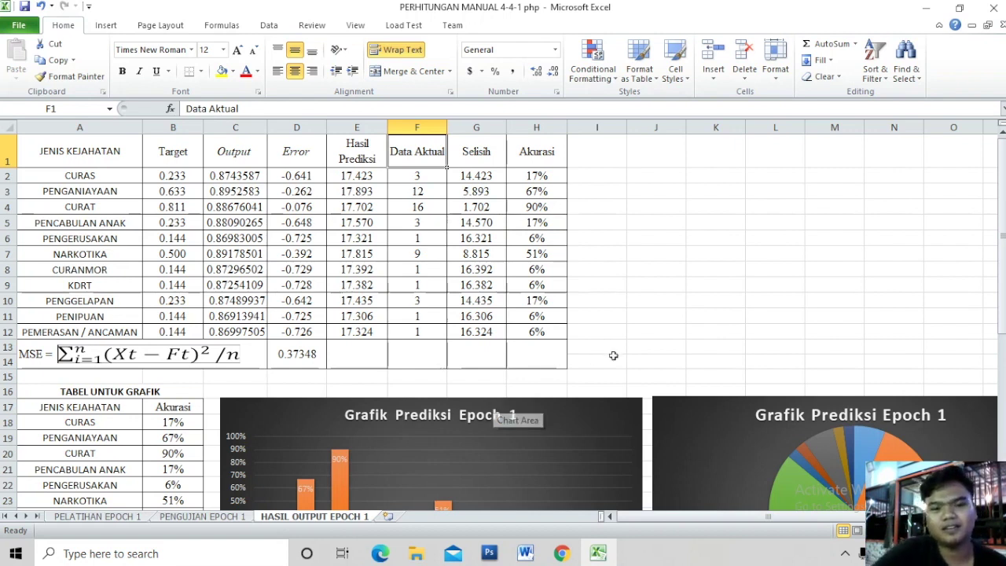
pyautogui.click(543, 269)
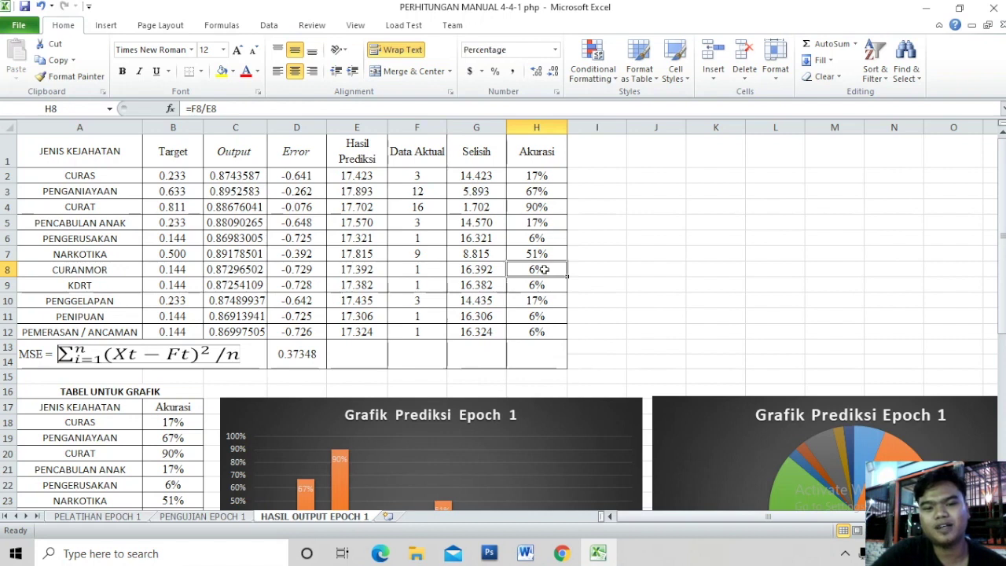